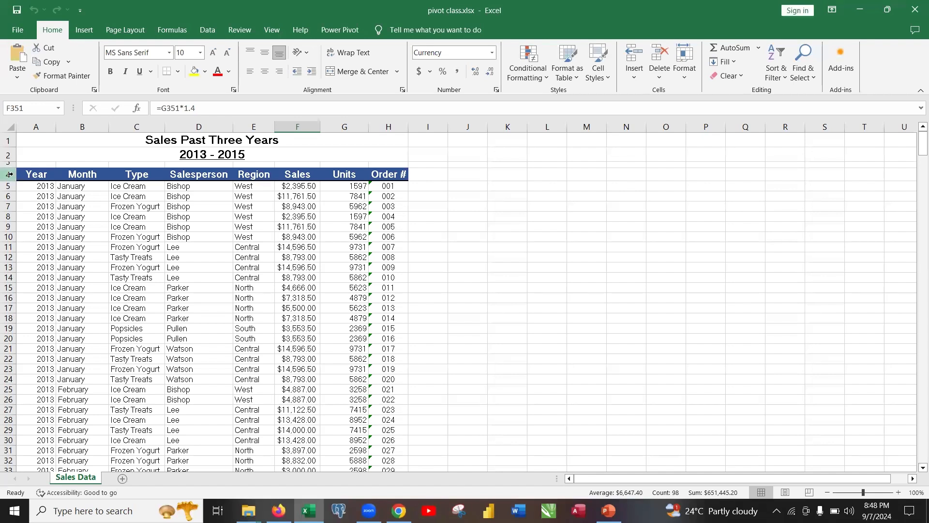
Increase the height of blank row 3 between the sheet title and the table headings
{"action": "left_click_drag", "start_coordinate": [12, 167], "coordinate": [13, 178]}
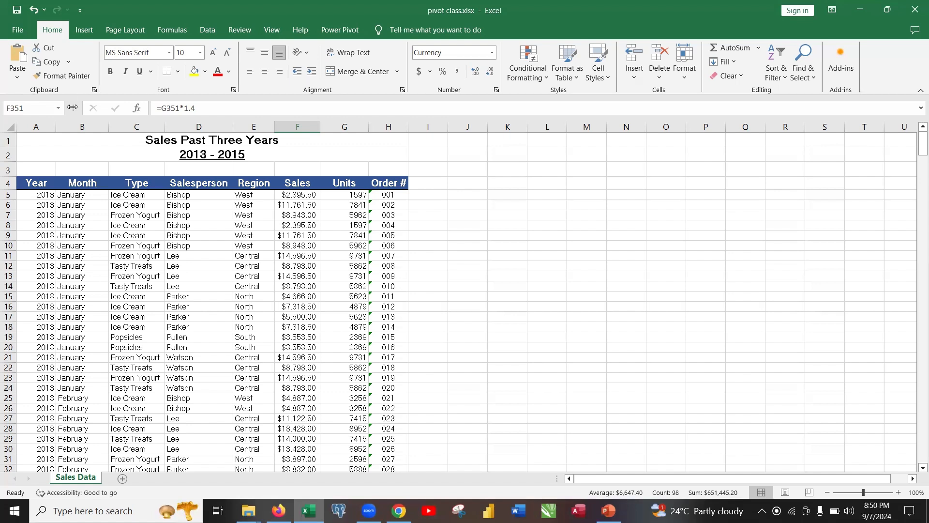
Examine the table's column headings in row 4 one by one, from Year through Units
{"action": "left_click", "coordinate": [39, 184]}
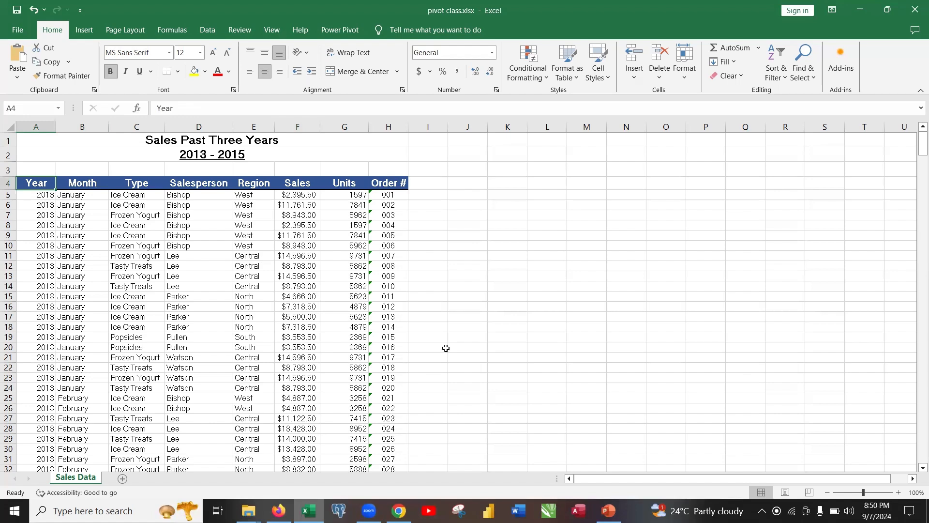
{"action": "scroll", "coordinate": [446, 348], "scroll_direction": "up", "scroll_amount": 4}
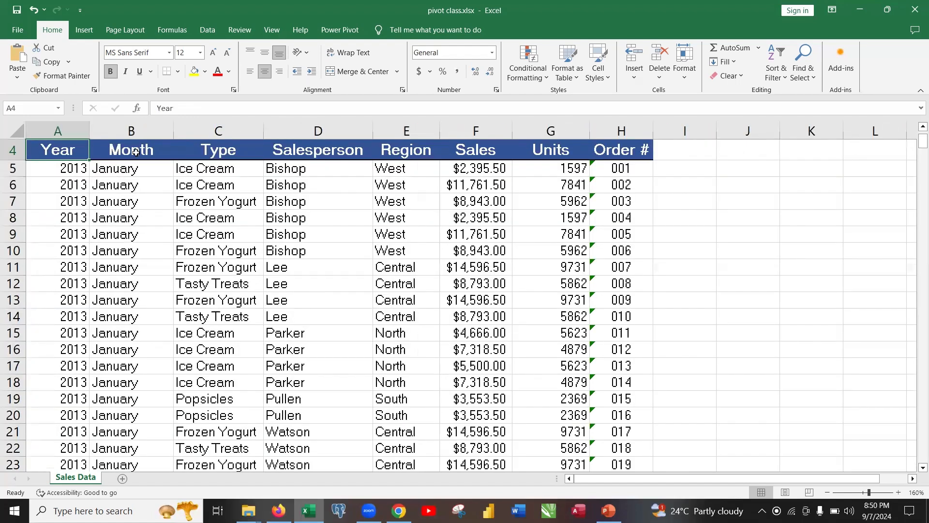
{"action": "left_click", "coordinate": [135, 152]}
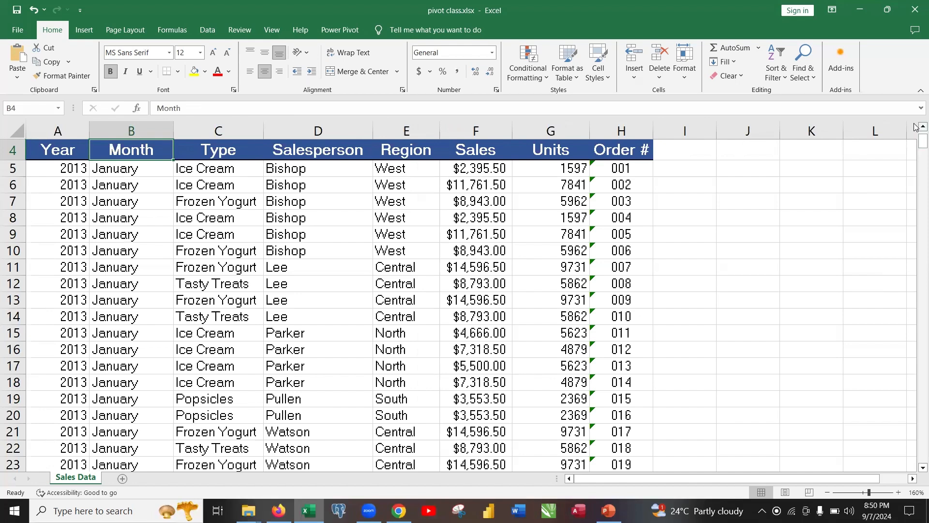
{"action": "scroll", "coordinate": [581, 291], "scroll_direction": "up", "scroll_amount": 1}
{"action": "left_click", "coordinate": [236, 222]}
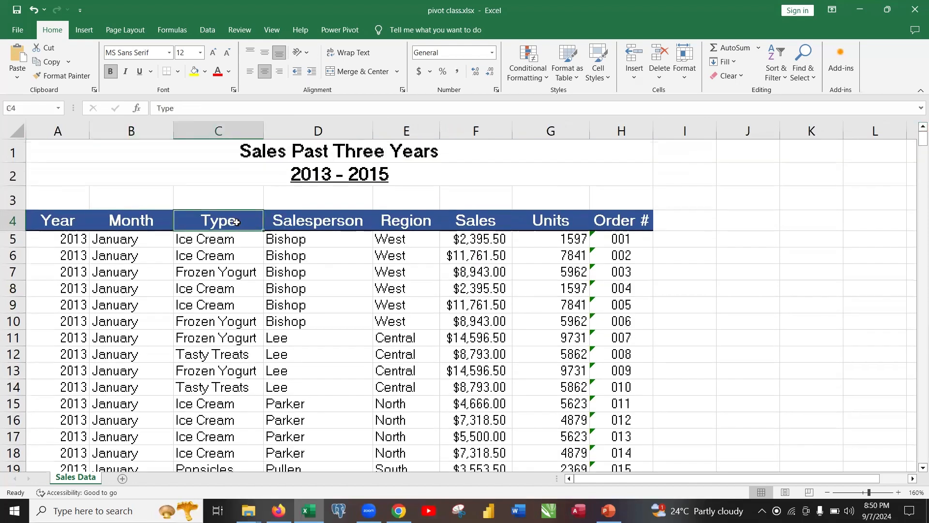
{"action": "left_click", "coordinate": [325, 224]}
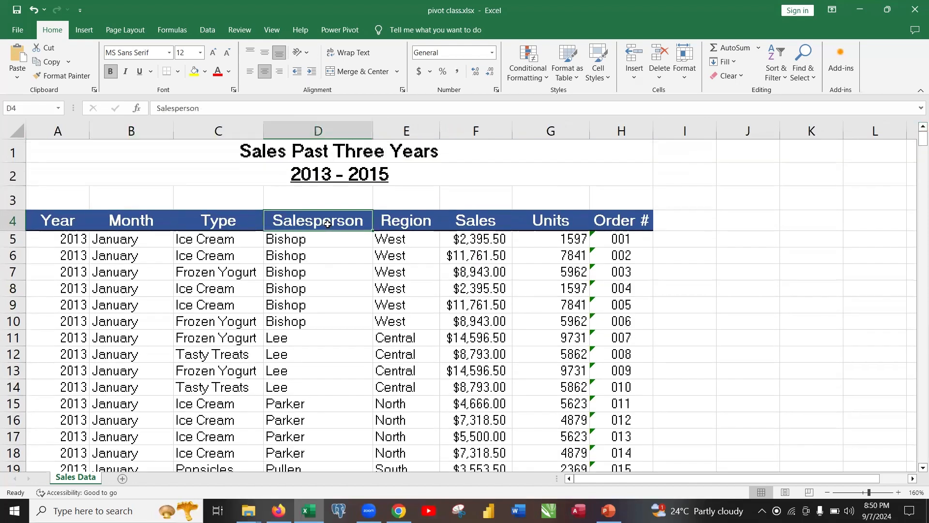
{"action": "left_click", "coordinate": [403, 225]}
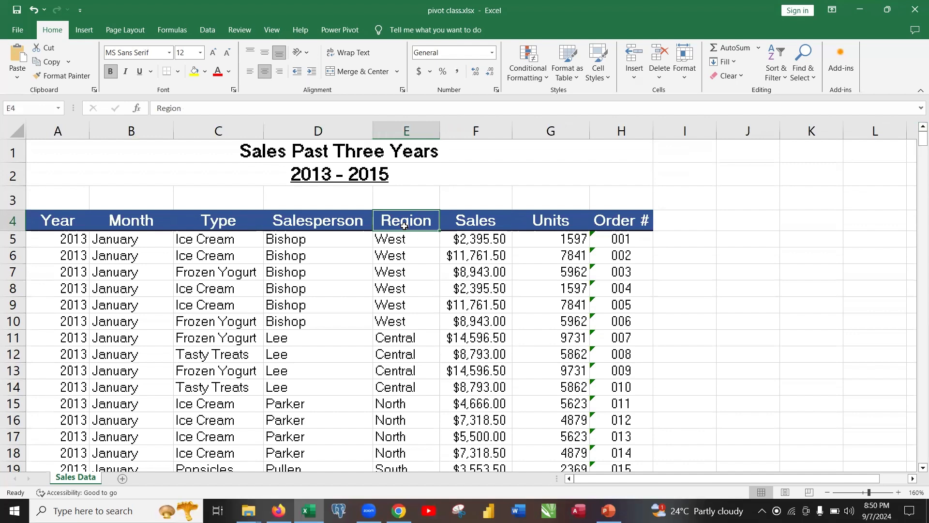
{"action": "left_click", "coordinate": [492, 223]}
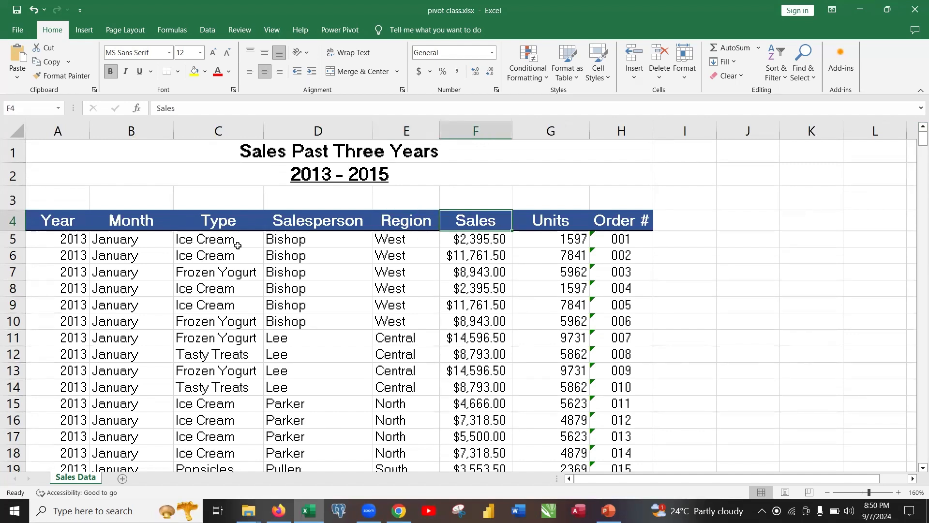
{"action": "left_click", "coordinate": [555, 222]}
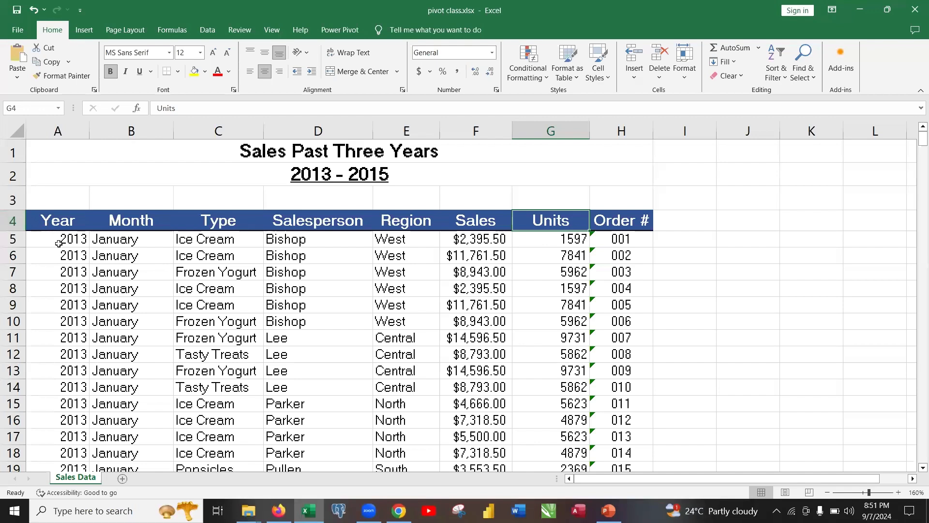
Examine the records in rows 5 to 7, then the first record's individual values from Type through Order #
{"action": "left_click", "coordinate": [12, 239]}
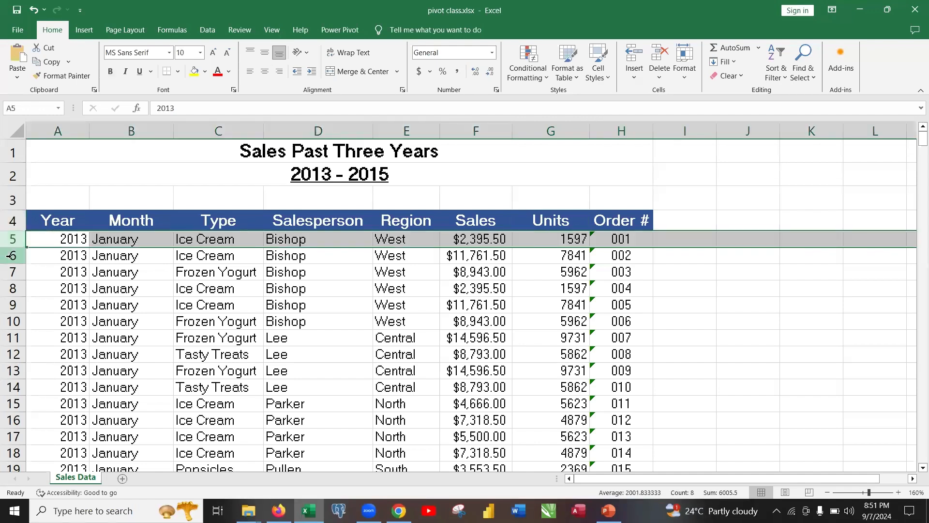
{"action": "left_click", "coordinate": [12, 256]}
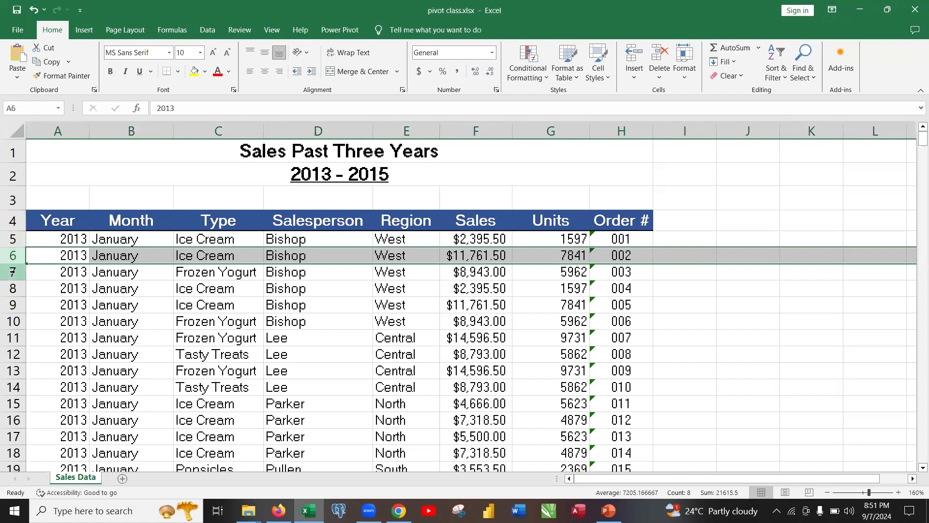
{"action": "left_click", "coordinate": [12, 272]}
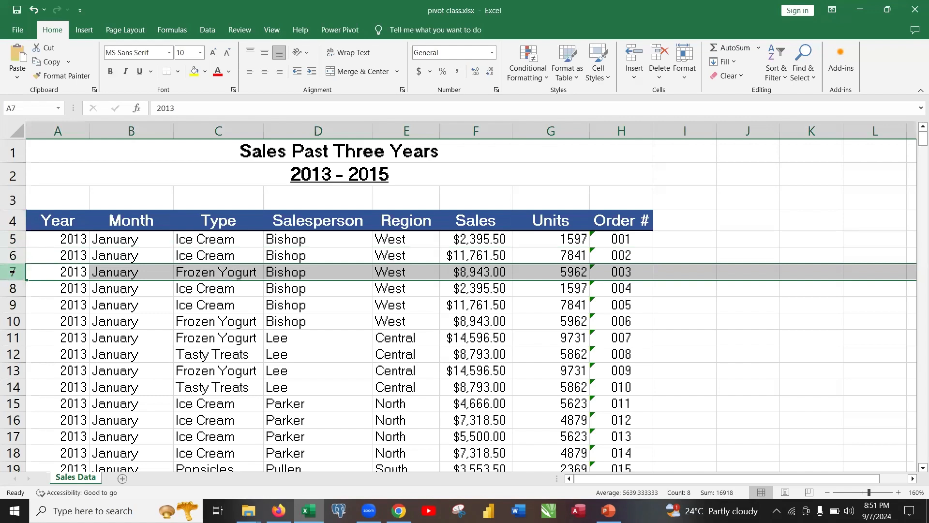
{"action": "left_click", "coordinate": [11, 237]}
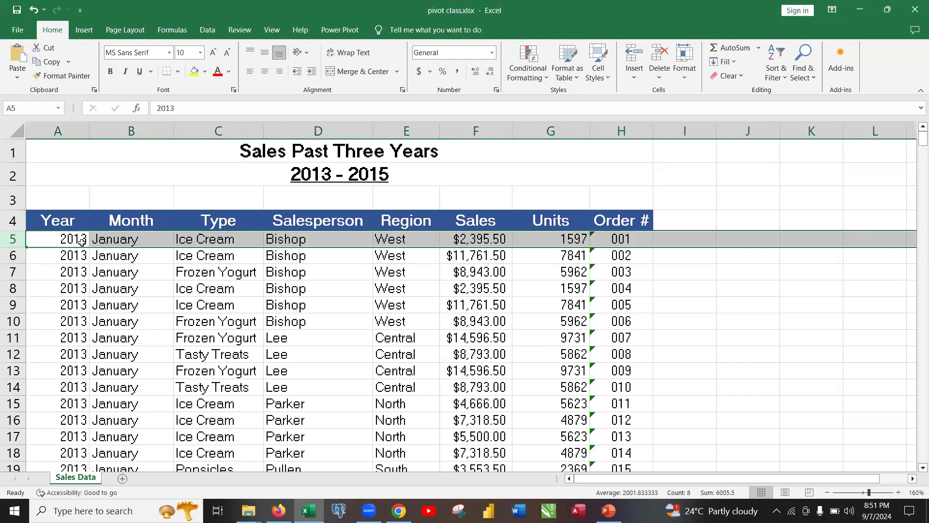
{"action": "left_click", "coordinate": [212, 242]}
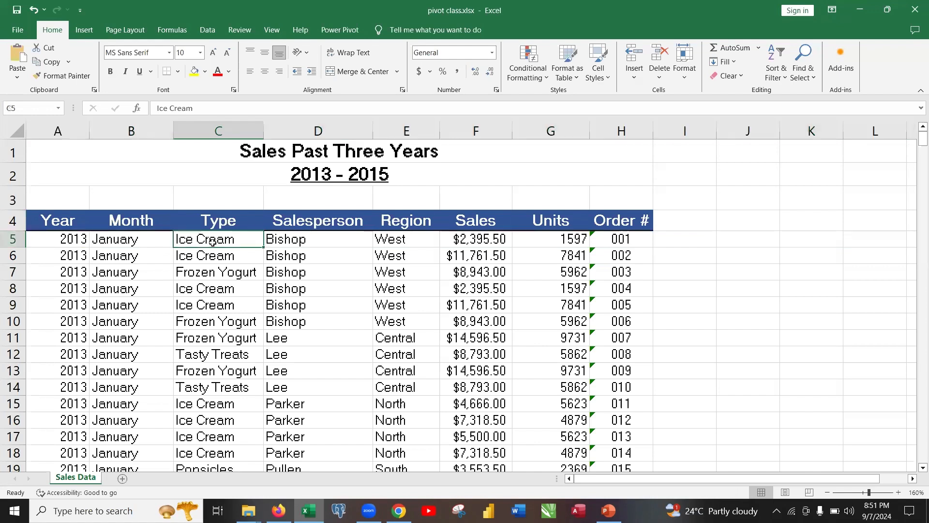
{"action": "left_click", "coordinate": [303, 242]}
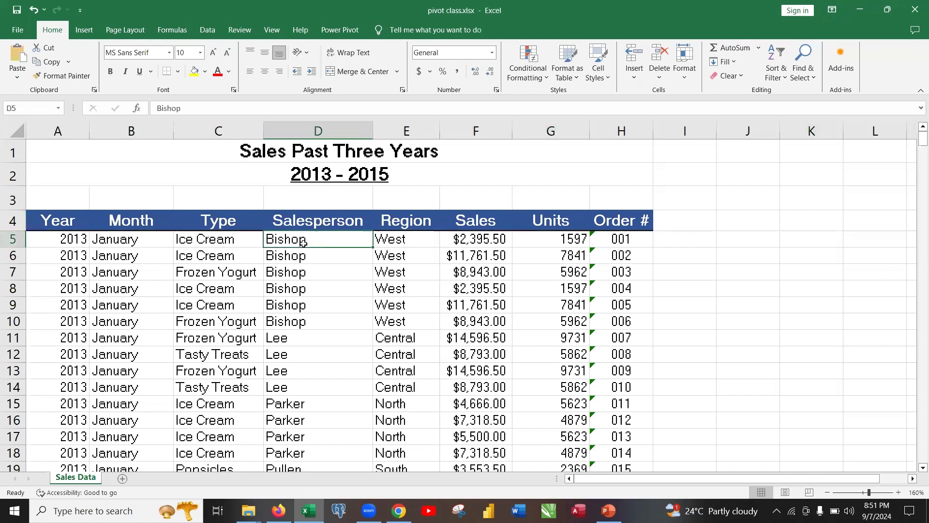
{"action": "left_click", "coordinate": [414, 242]}
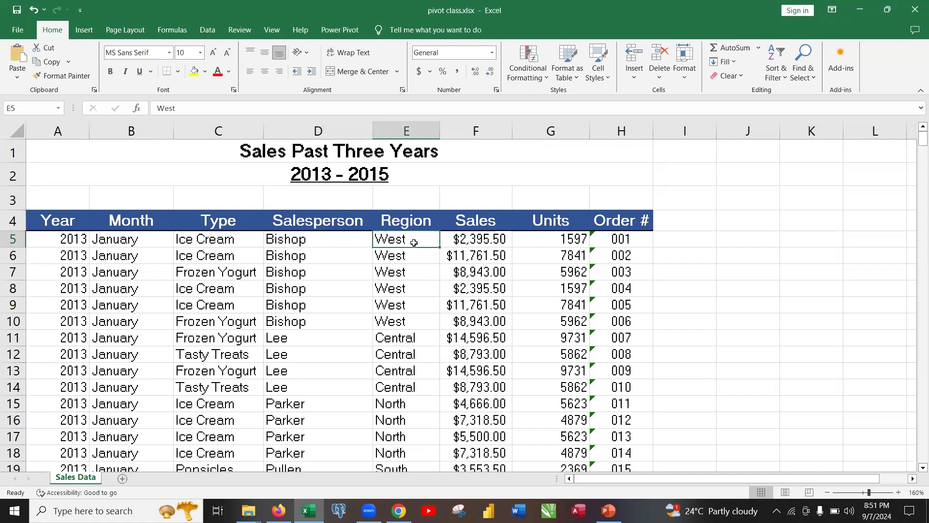
{"action": "left_click", "coordinate": [481, 243]}
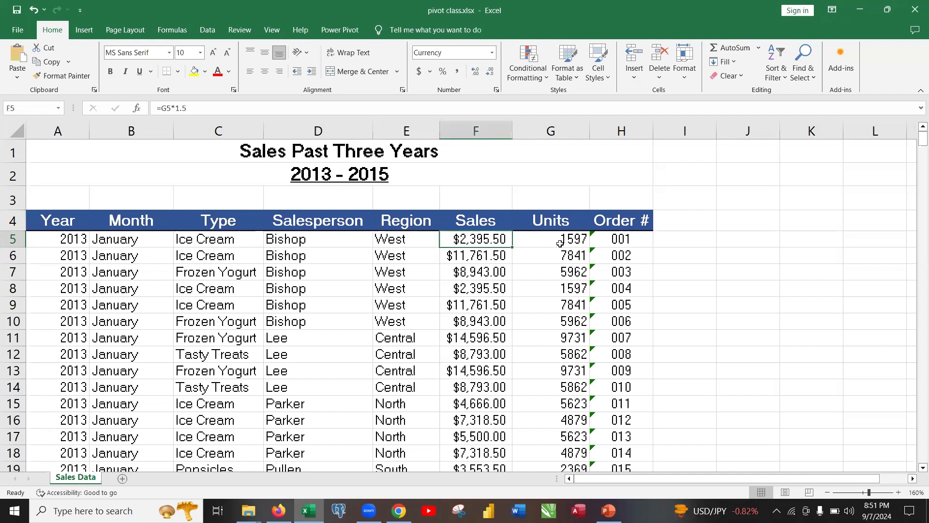
{"action": "left_click", "coordinate": [560, 243]}
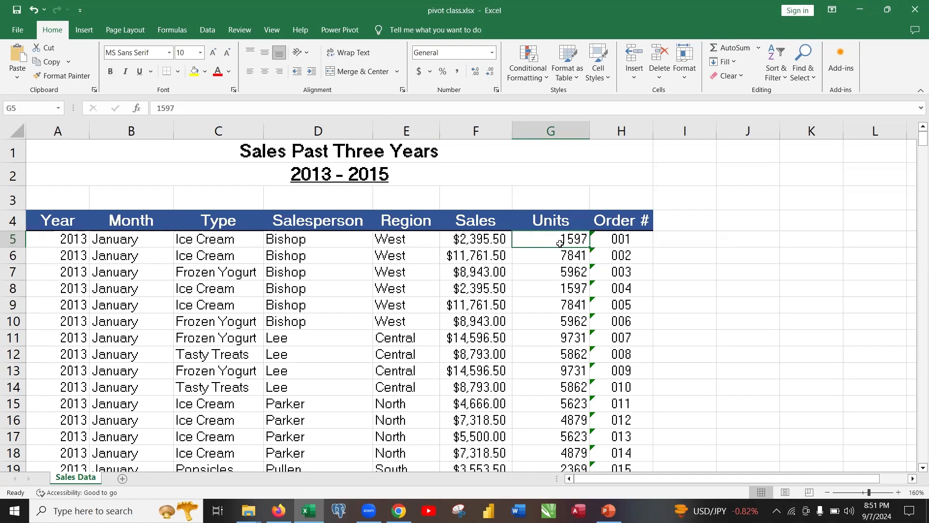
{"action": "left_click", "coordinate": [623, 240]}
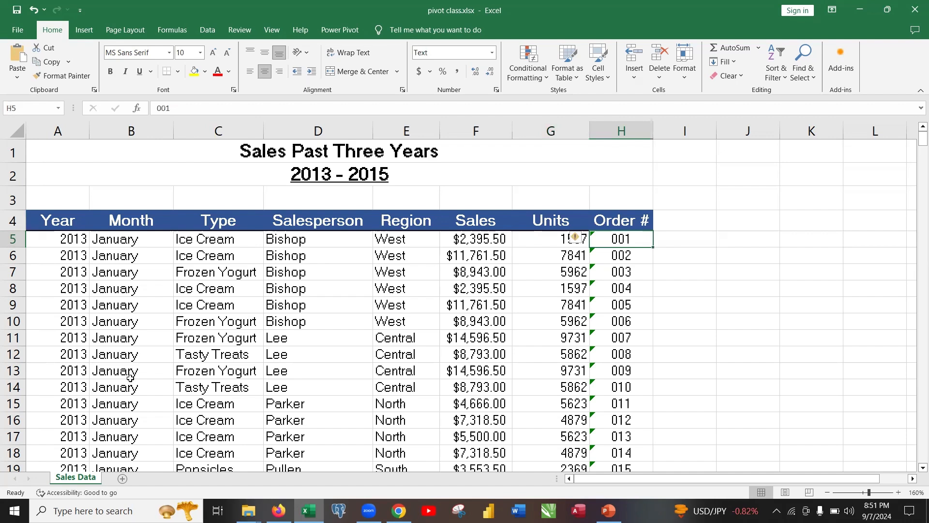
Review the headings Year, Month, Type, Salesperson and Region, then the complete heading row A4:H4
{"action": "left_click", "coordinate": [64, 224]}
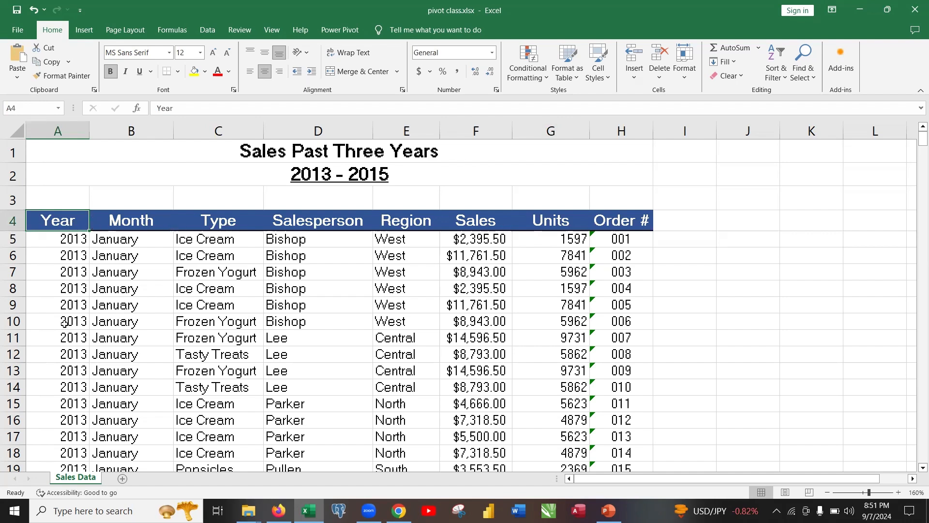
{"action": "left_click", "coordinate": [141, 223]}
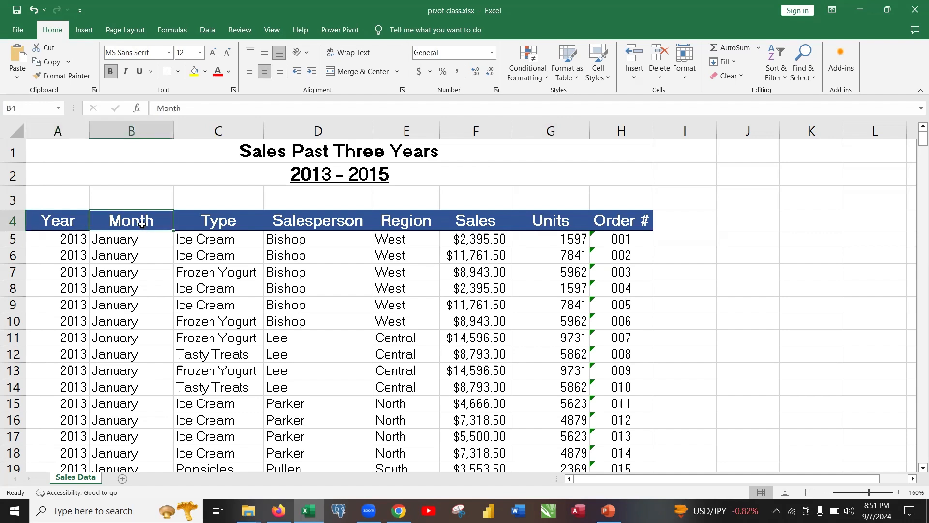
{"action": "left_click", "coordinate": [236, 221]}
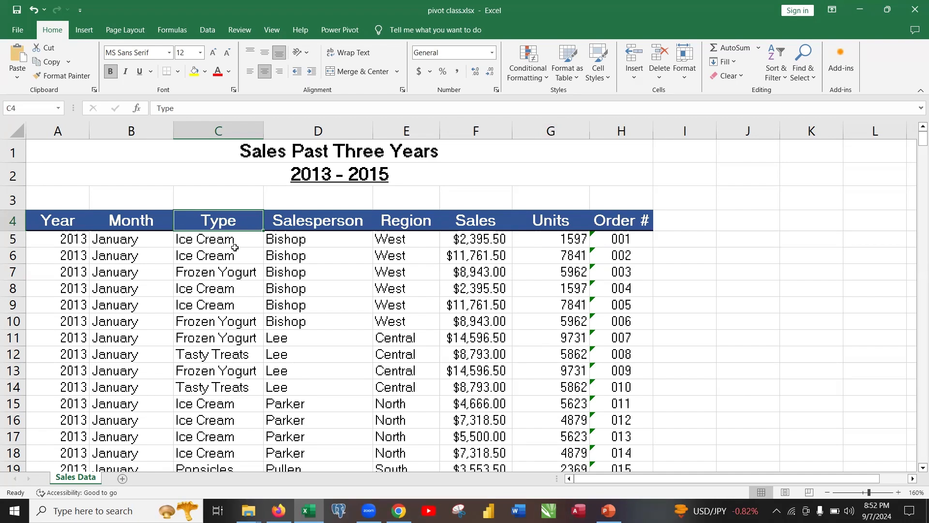
{"action": "left_click", "coordinate": [349, 224]}
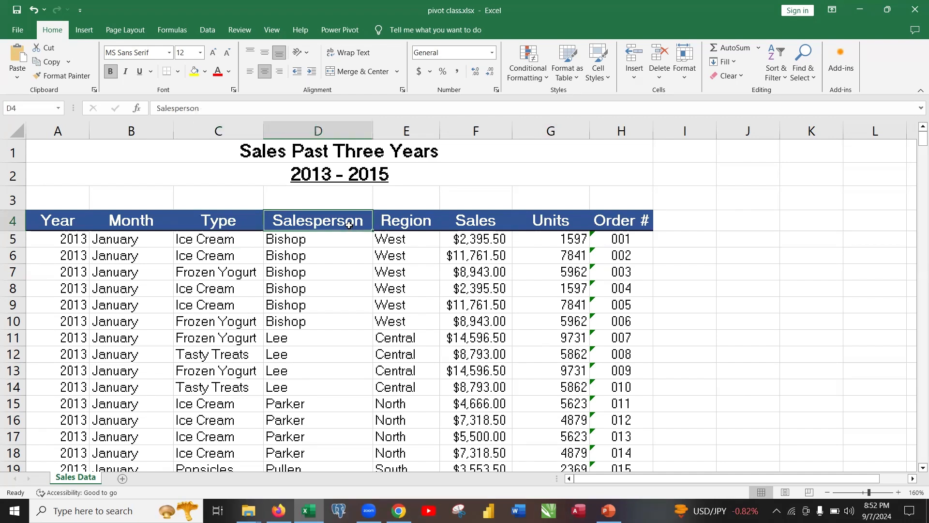
{"action": "left_click", "coordinate": [394, 222]}
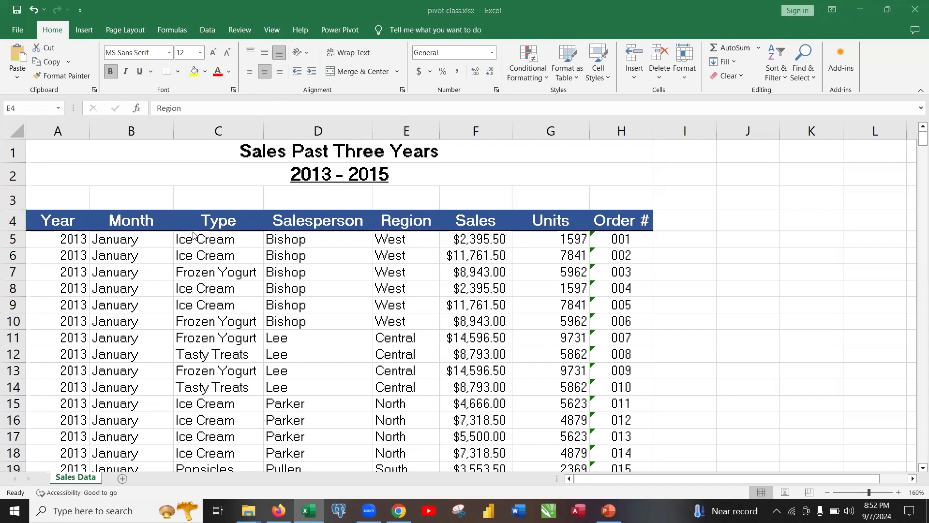
{"action": "left_click", "coordinate": [67, 221]}
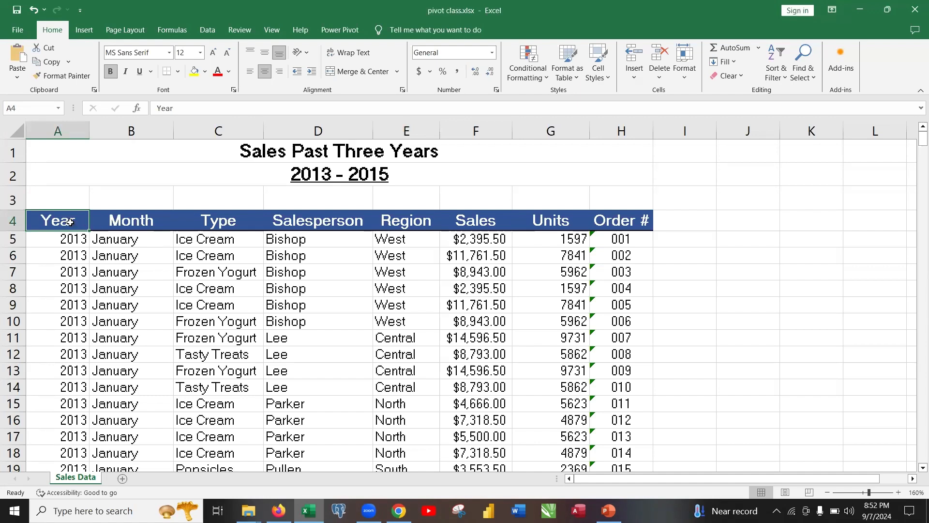
{"action": "left_click_drag", "start_coordinate": [69, 221], "coordinate": [620, 221]}
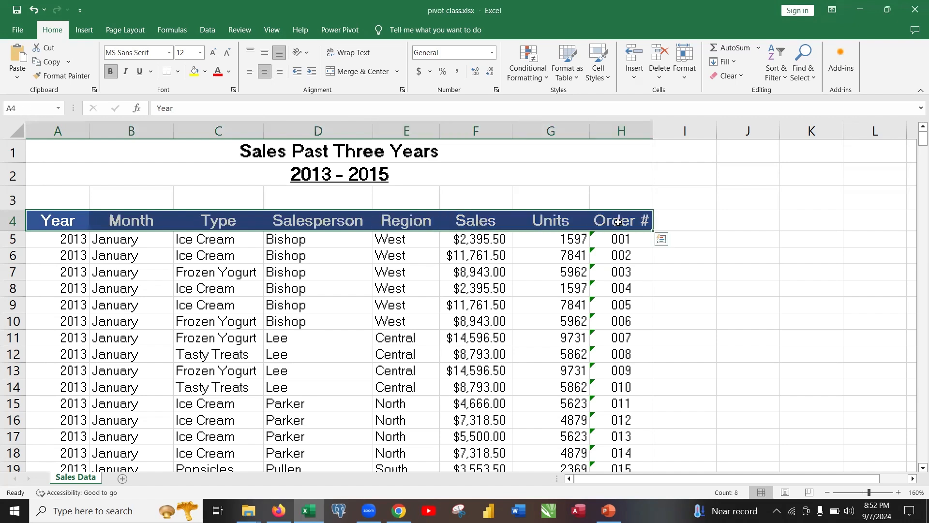
{"action": "left_click", "coordinate": [404, 255]}
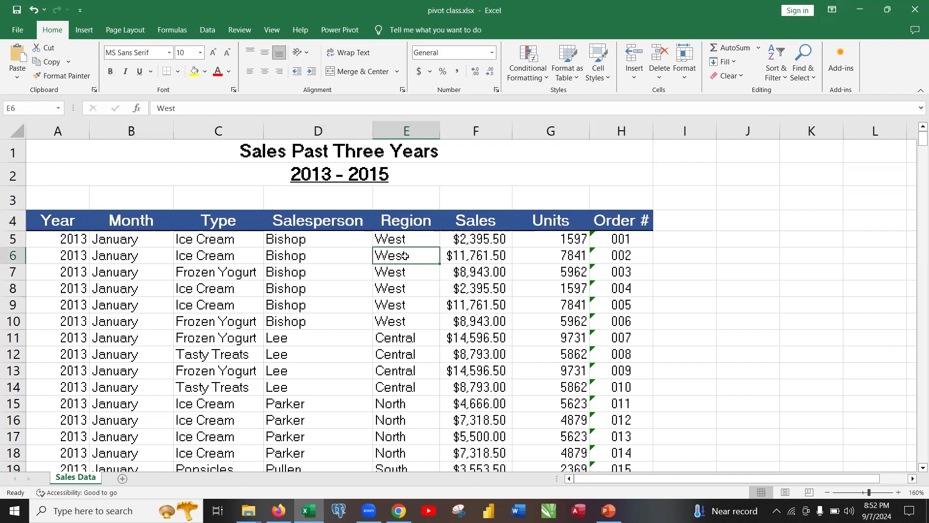
Go over the Year, Month and Type headings again, continuing through Salesperson and Region and returning to Year
{"action": "left_click", "coordinate": [45, 220]}
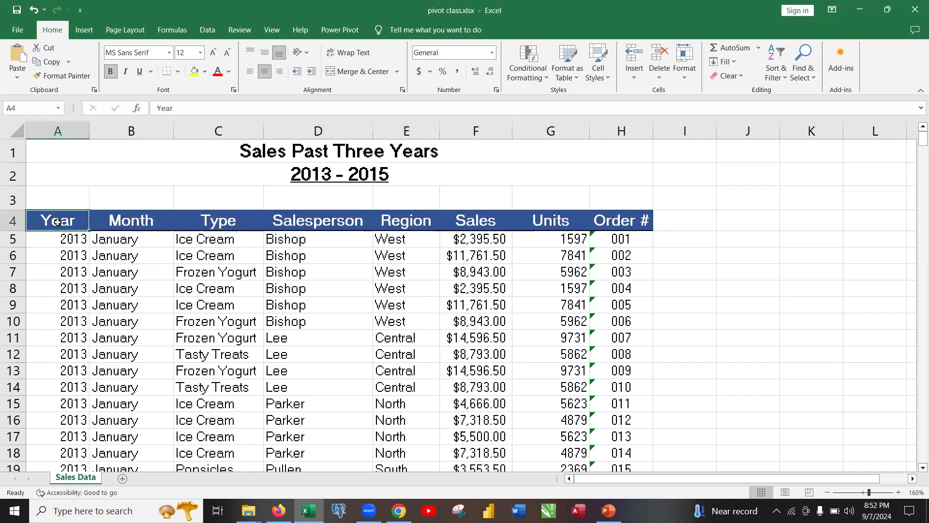
{"action": "left_click", "coordinate": [144, 220]}
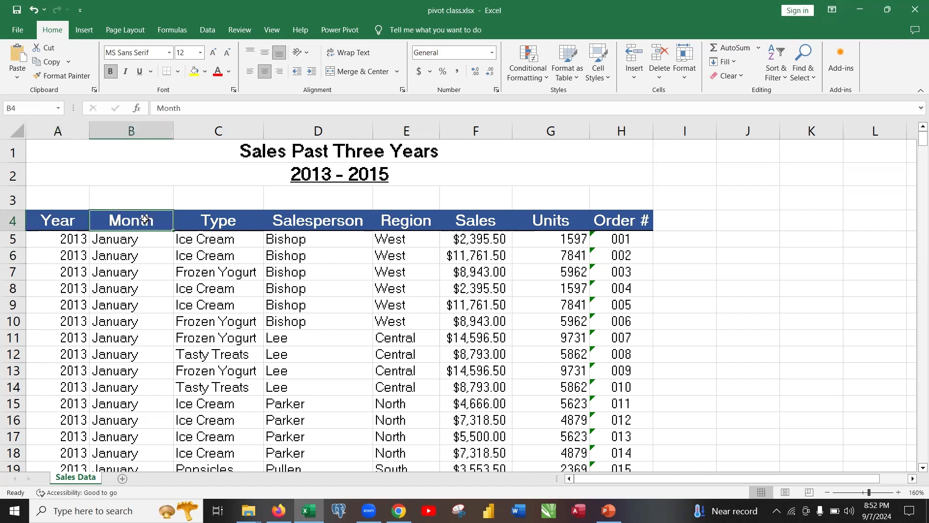
{"action": "left_click", "coordinate": [224, 220]}
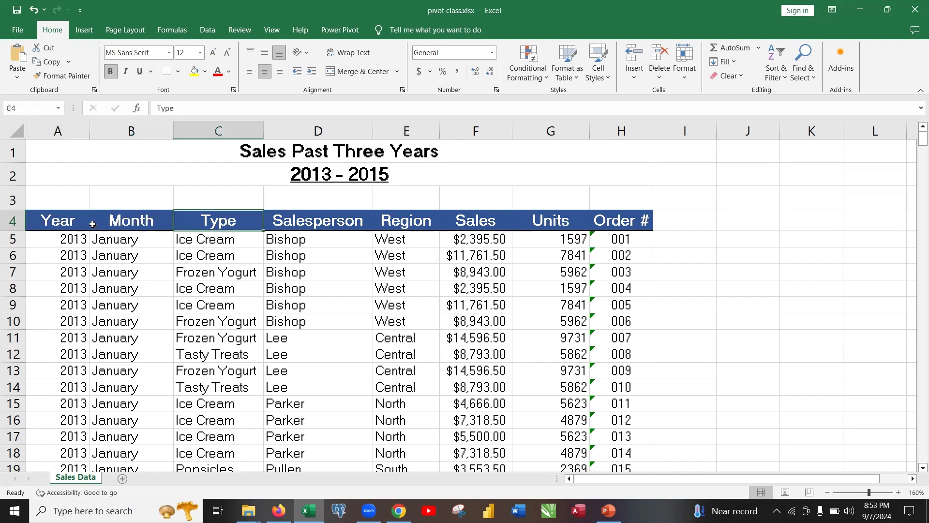
{"action": "left_click", "coordinate": [63, 222]}
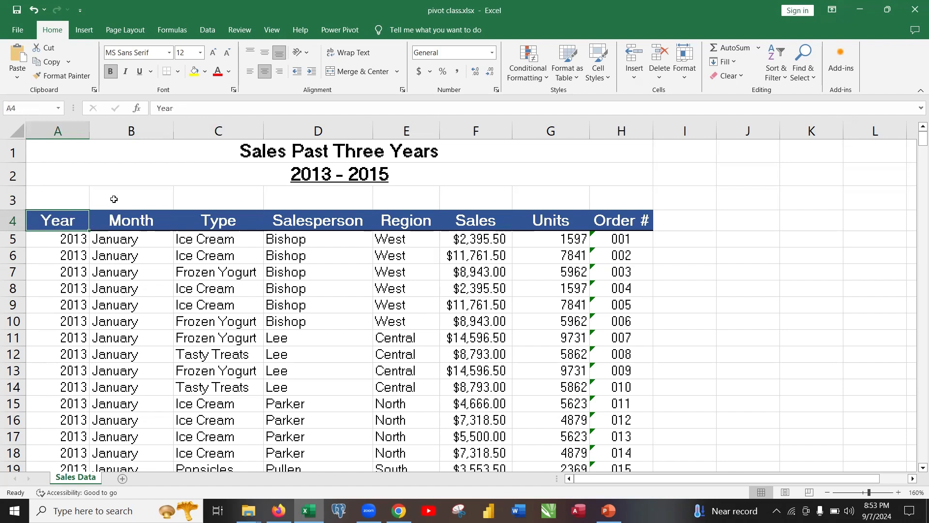
{"action": "left_click", "coordinate": [124, 216]}
{"action": "left_click", "coordinate": [209, 224]}
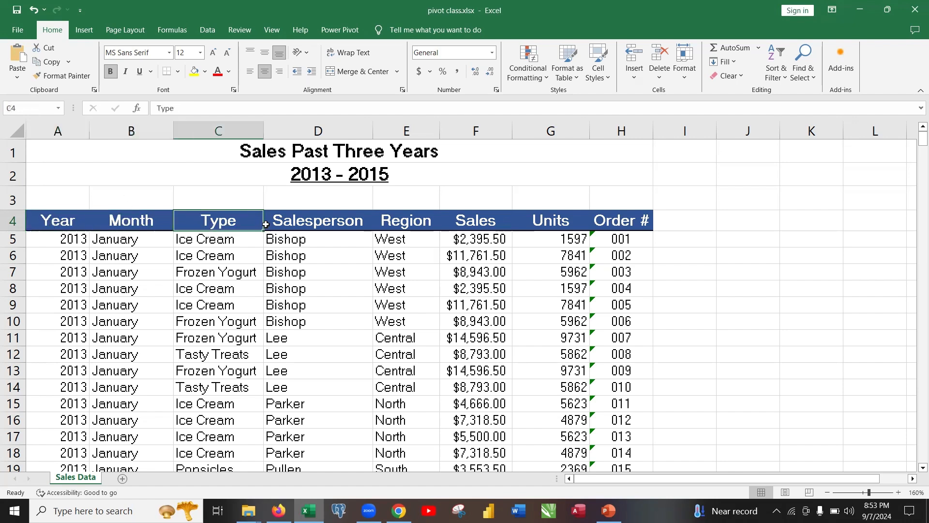
{"action": "left_click", "coordinate": [301, 225]}
{"action": "left_click", "coordinate": [407, 223]}
{"action": "left_click", "coordinate": [73, 219]}
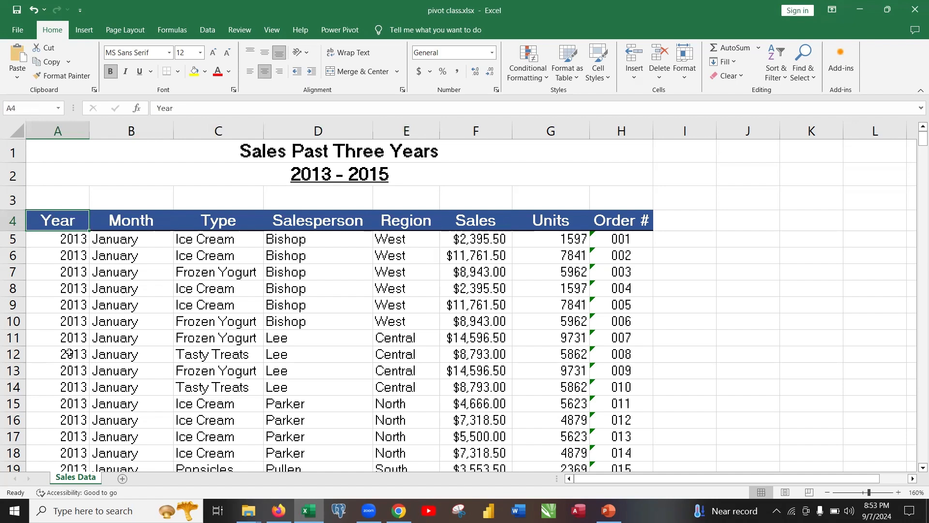
Turn on filtering for the heading row A4:H4 of the sales table
{"action": "left_click_drag", "start_coordinate": [57, 220], "coordinate": [607, 225]}
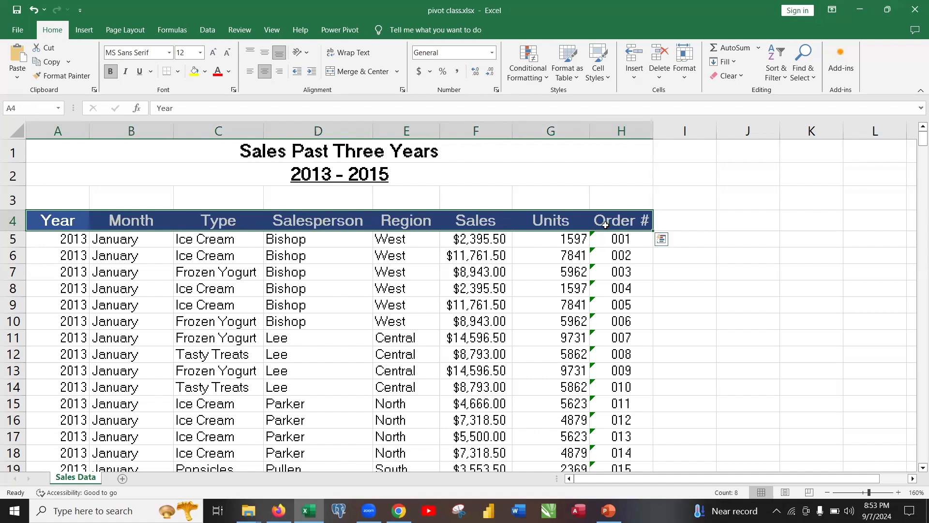
{"action": "left_click", "coordinate": [205, 31]}
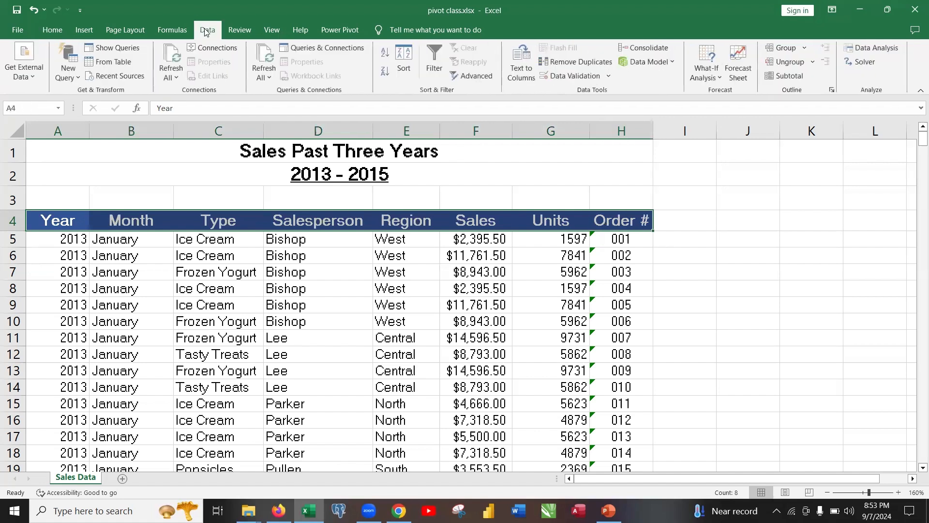
{"action": "left_click", "coordinate": [434, 63]}
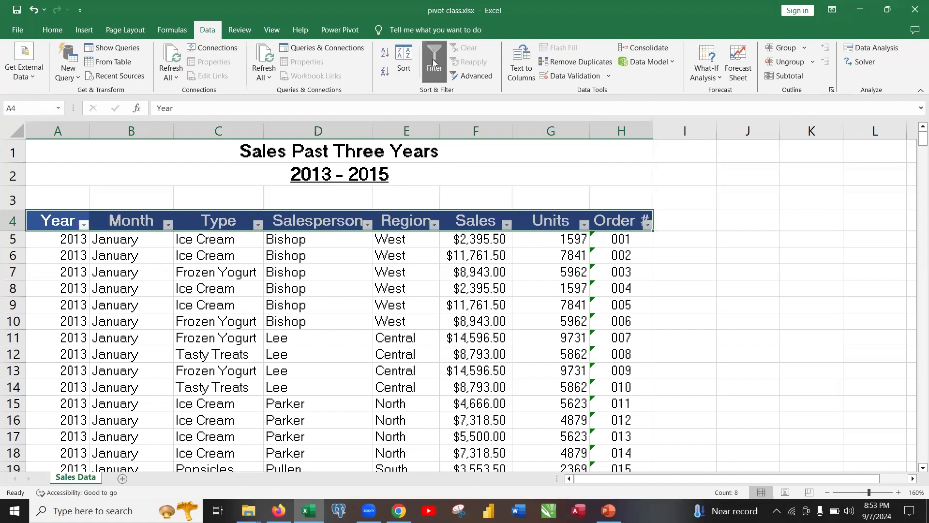
{"action": "left_click", "coordinate": [299, 292]}
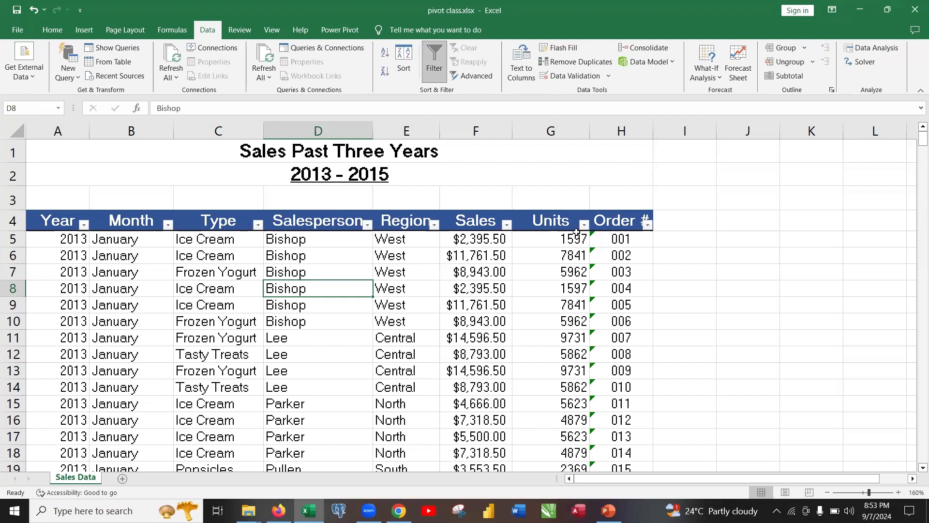
Check the Year column's filter choices, then examine the column's heading and individual values from row 5 down to row 13
{"action": "left_click", "coordinate": [83, 225]}
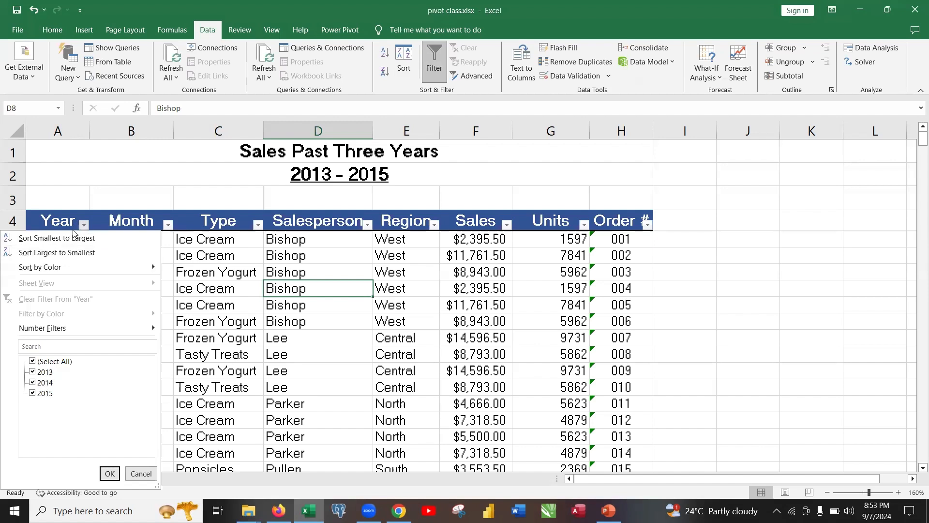
{"action": "left_click", "coordinate": [234, 329]}
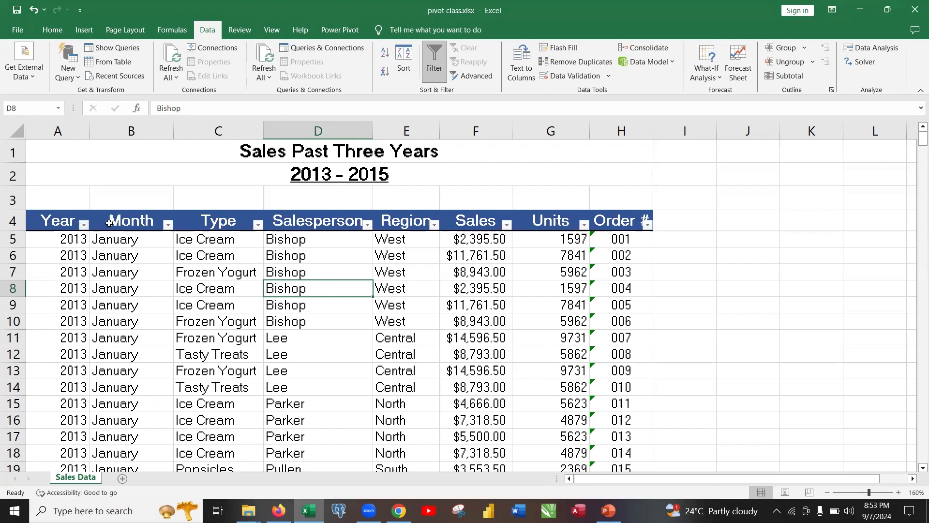
{"action": "left_click", "coordinate": [61, 221]}
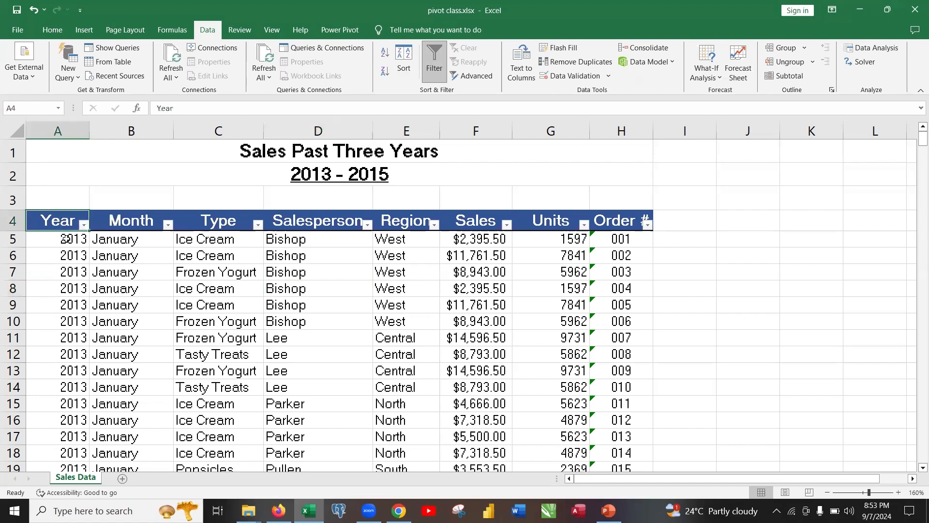
{"action": "left_click", "coordinate": [66, 240]}
{"action": "left_click", "coordinate": [70, 256]}
{"action": "left_click", "coordinate": [69, 275]}
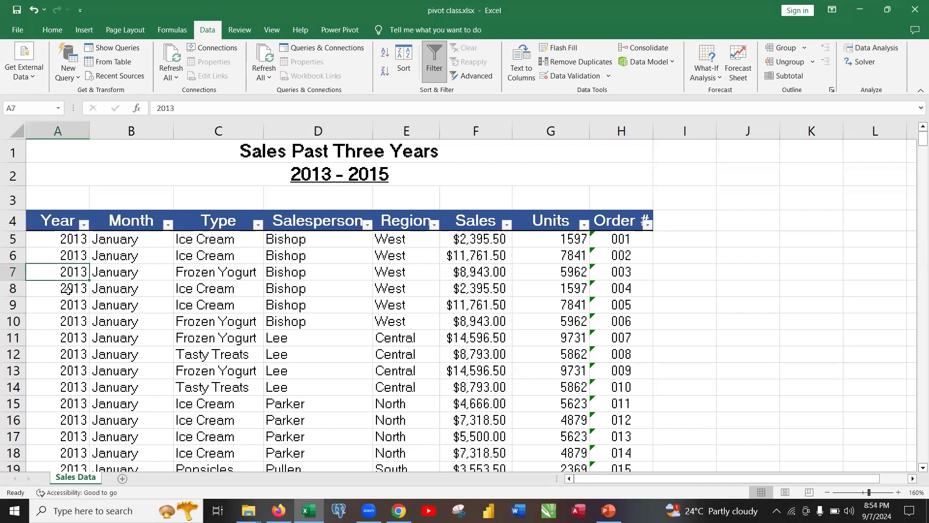
{"action": "left_click", "coordinate": [68, 290]}
{"action": "left_click", "coordinate": [72, 319]}
{"action": "left_click", "coordinate": [70, 369]}
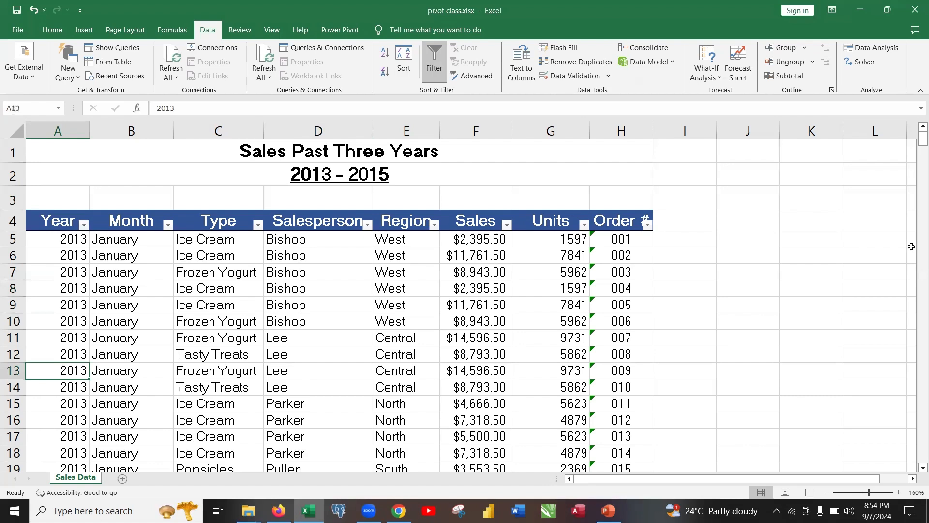
Look through the 2013 sales records from January into May, then return to the beginning of the table
{"action": "scroll", "coordinate": [914, 468], "scroll_direction": "down", "scroll_amount": 3}
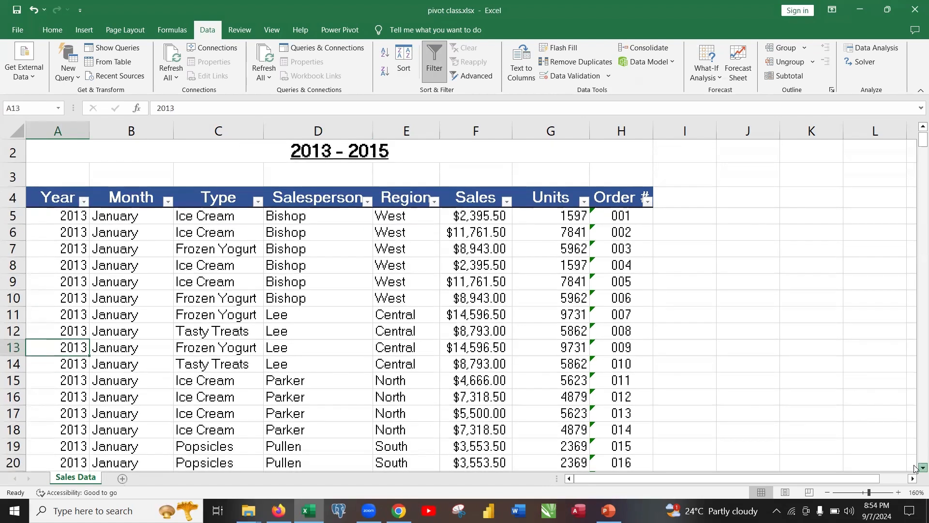
{"action": "scroll", "coordinate": [914, 467], "scroll_direction": "down", "scroll_amount": 11}
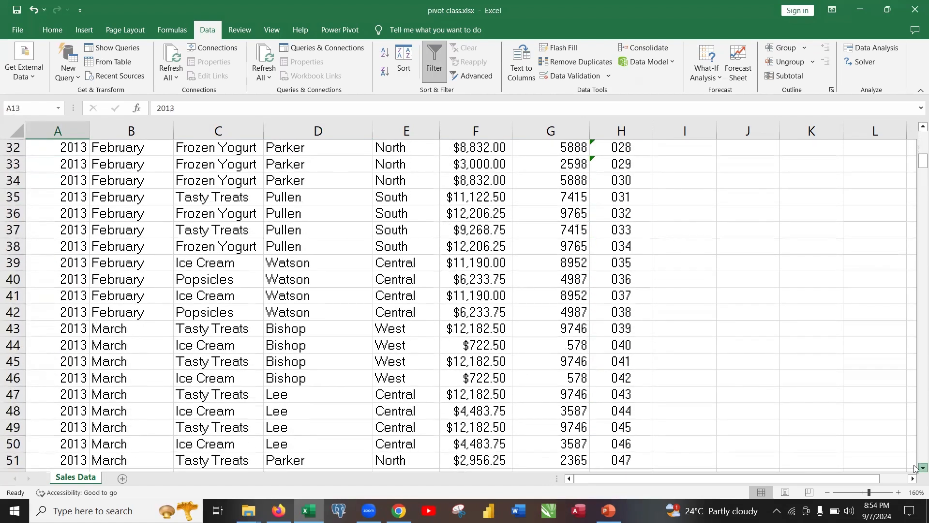
{"action": "scroll", "coordinate": [915, 467], "scroll_direction": "down", "scroll_amount": 3}
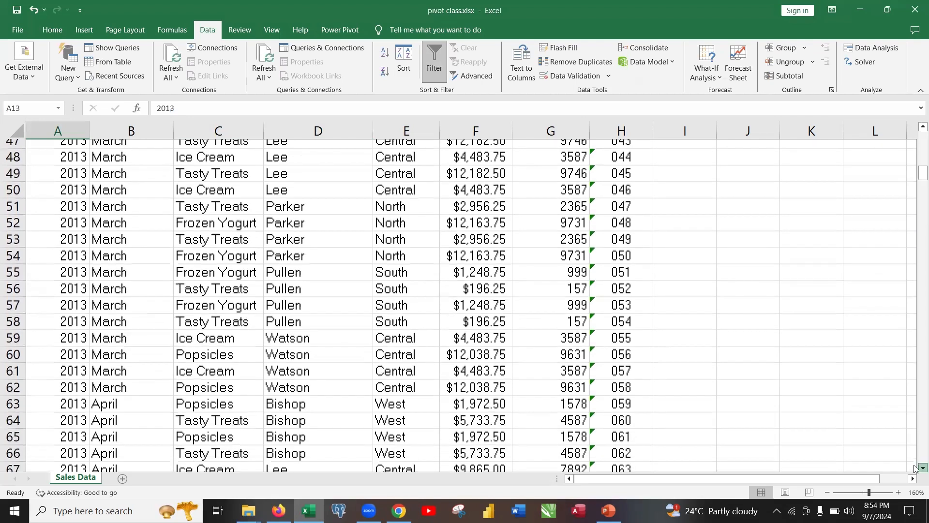
{"action": "scroll", "coordinate": [914, 467], "scroll_direction": "down", "scroll_amount": 10}
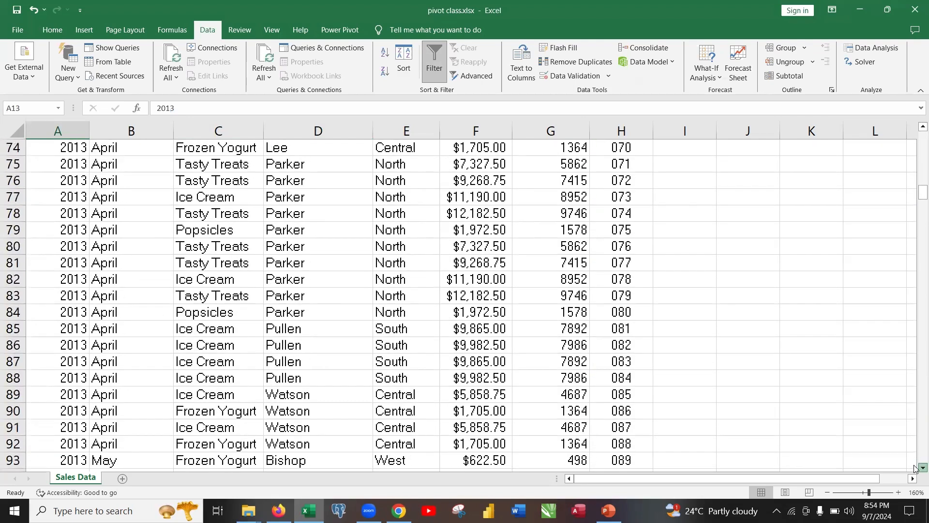
{"action": "scroll", "coordinate": [914, 467], "scroll_direction": "down", "scroll_amount": 5}
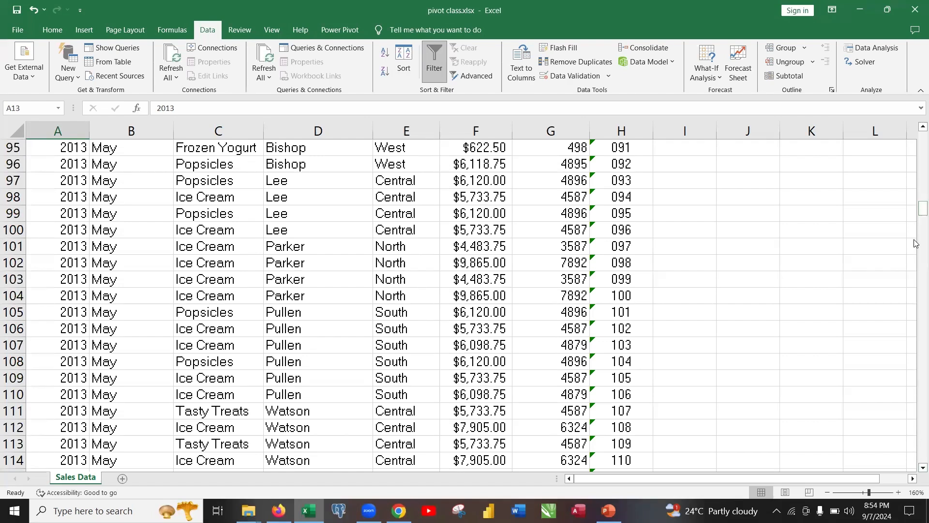
{"action": "left_click_drag", "start_coordinate": [915, 208], "coordinate": [917, 140]}
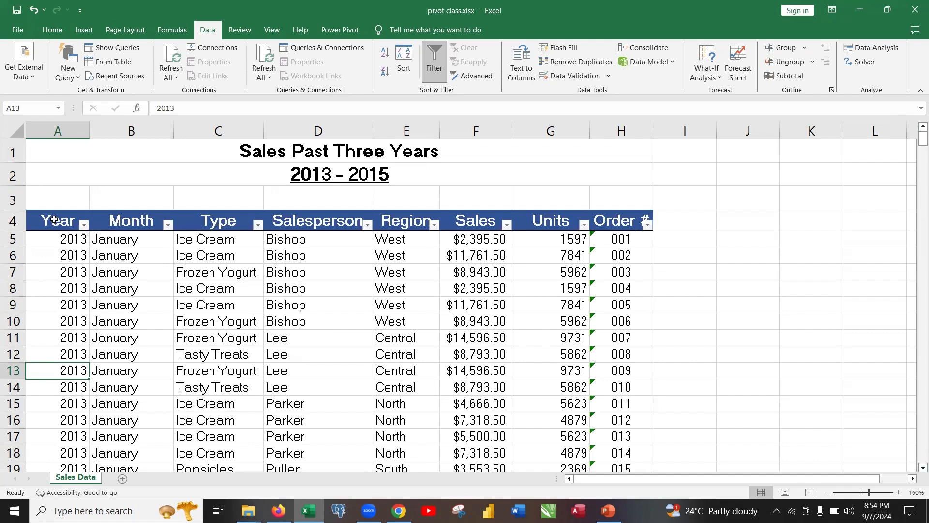
Review the heading row A4:H4 and examine the filter choices for Year, Month, Type, Salesperson and Region without changing them
{"action": "left_click_drag", "start_coordinate": [55, 220], "coordinate": [605, 228]}
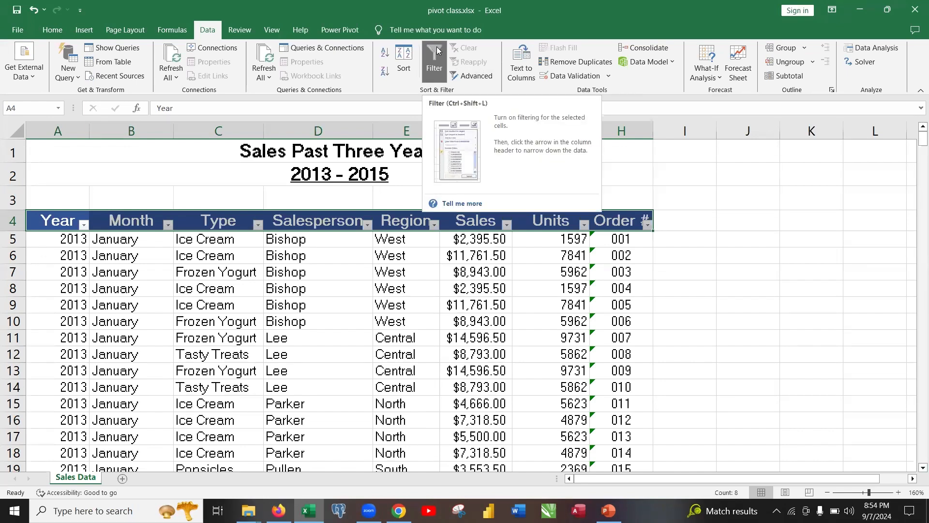
{"action": "left_click", "coordinate": [288, 256]}
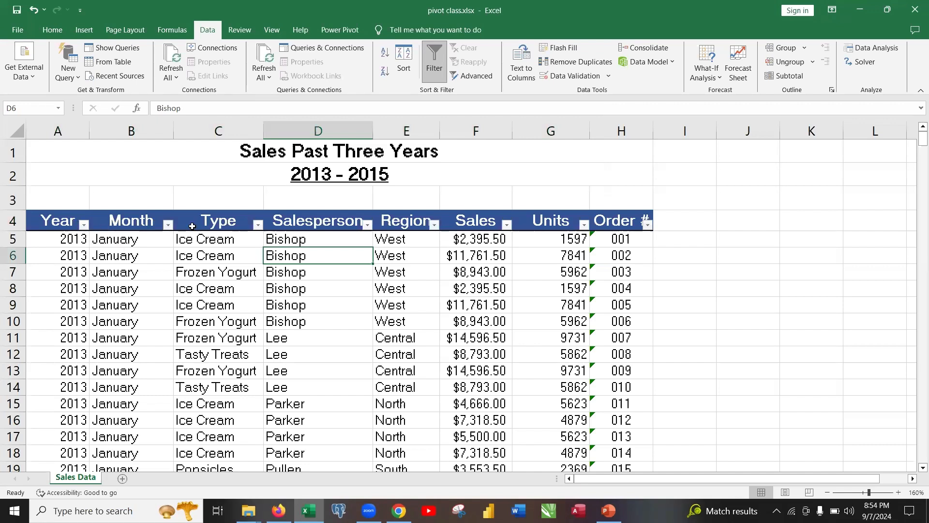
{"action": "left_click", "coordinate": [84, 225]}
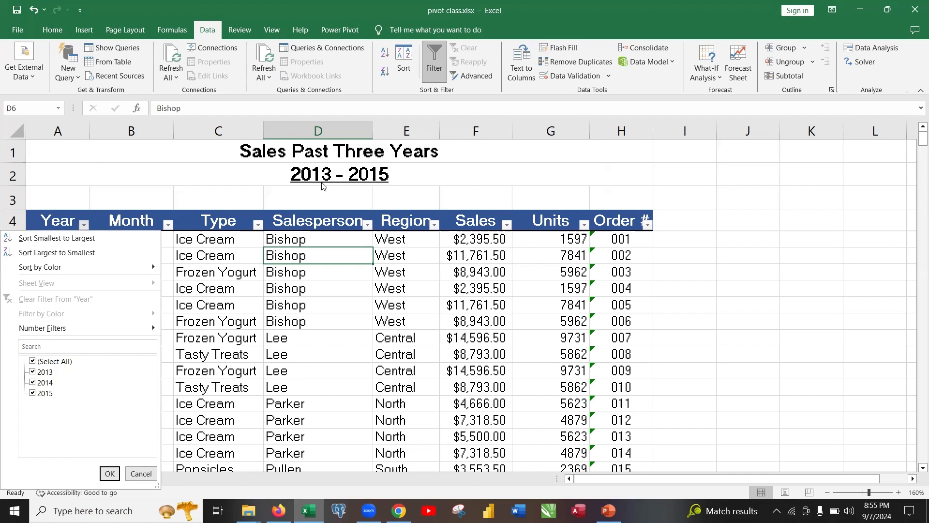
{"action": "left_click", "coordinate": [306, 335]}
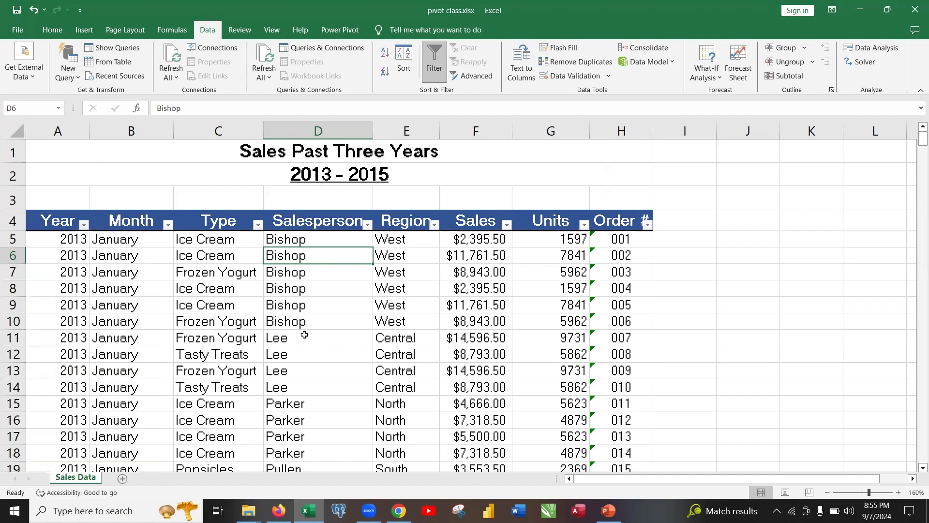
{"action": "left_click", "coordinate": [168, 225]}
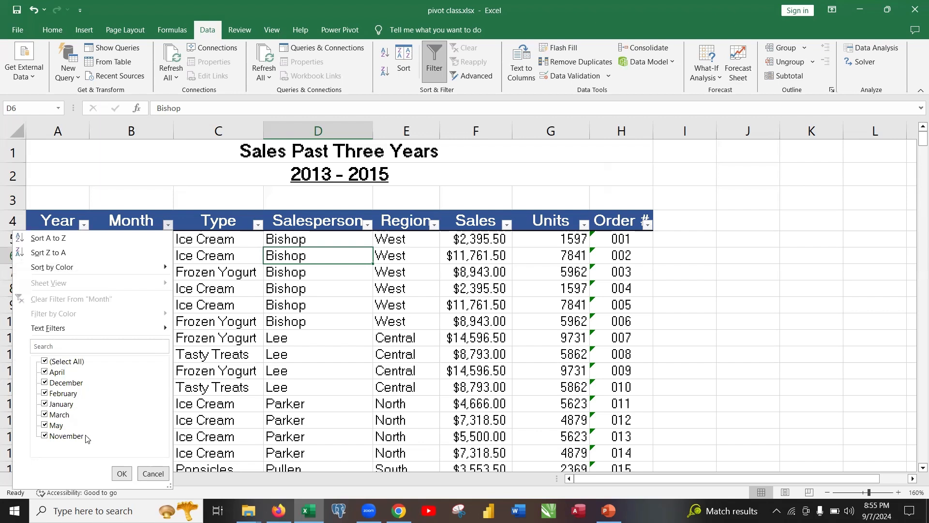
{"action": "left_click", "coordinate": [122, 473]}
{"action": "left_click", "coordinate": [257, 226]}
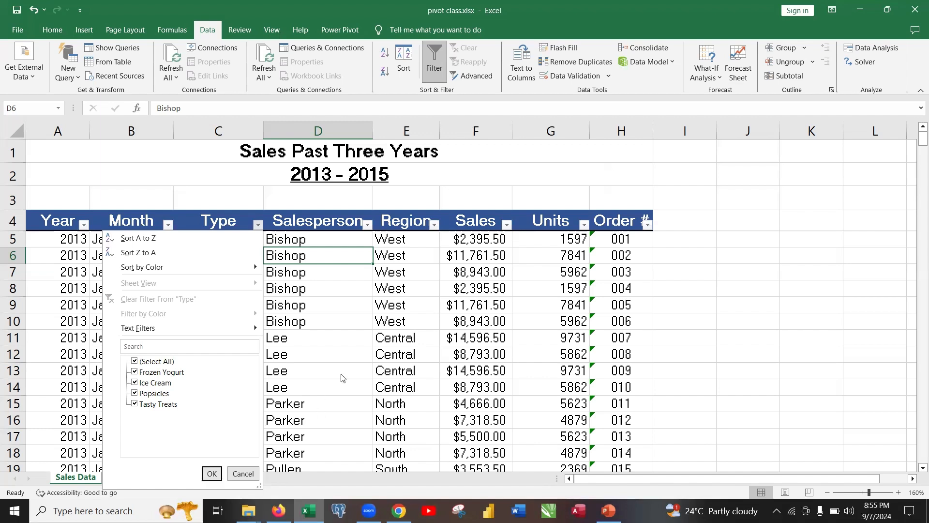
{"action": "left_click", "coordinate": [355, 248]}
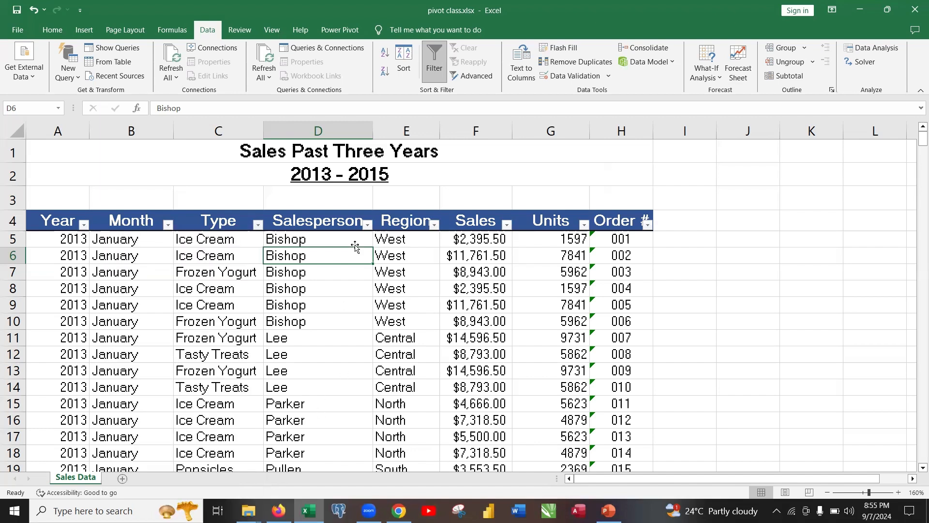
{"action": "left_click", "coordinate": [367, 224]}
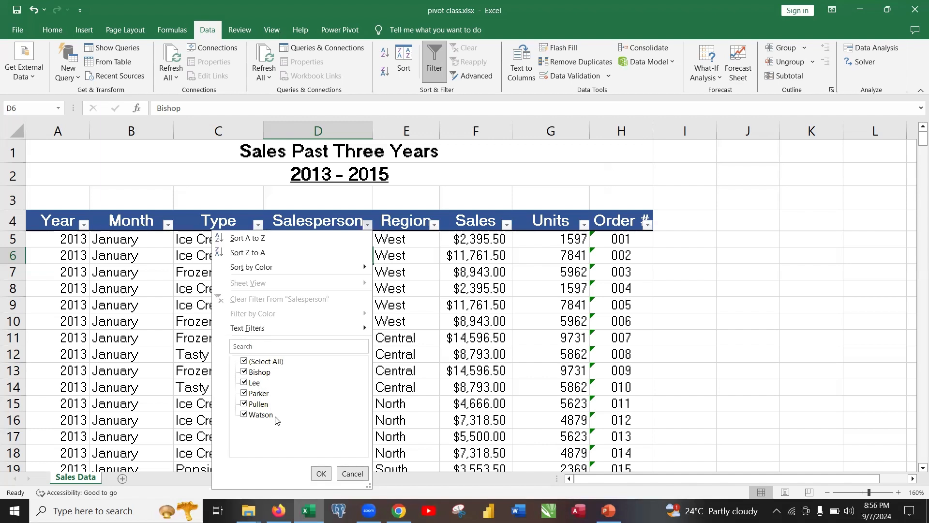
{"action": "left_click", "coordinate": [408, 312]}
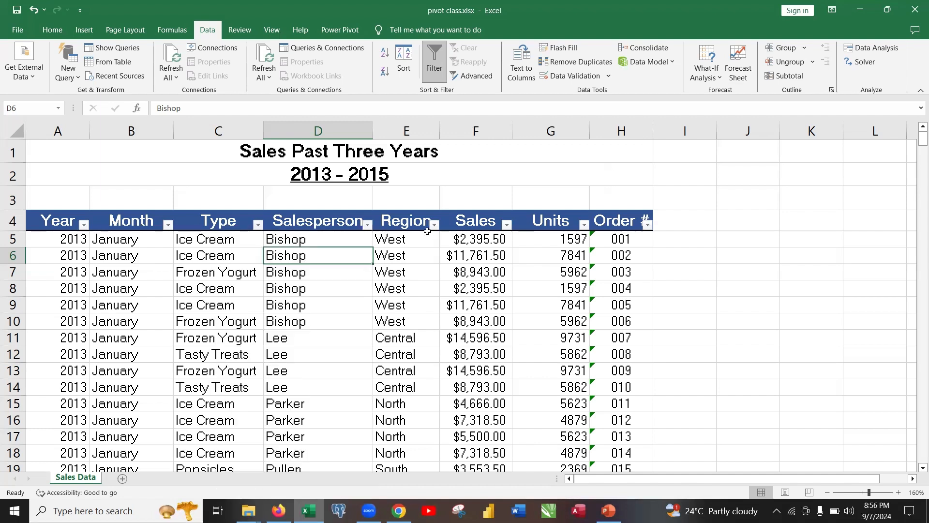
{"action": "left_click", "coordinate": [434, 224]}
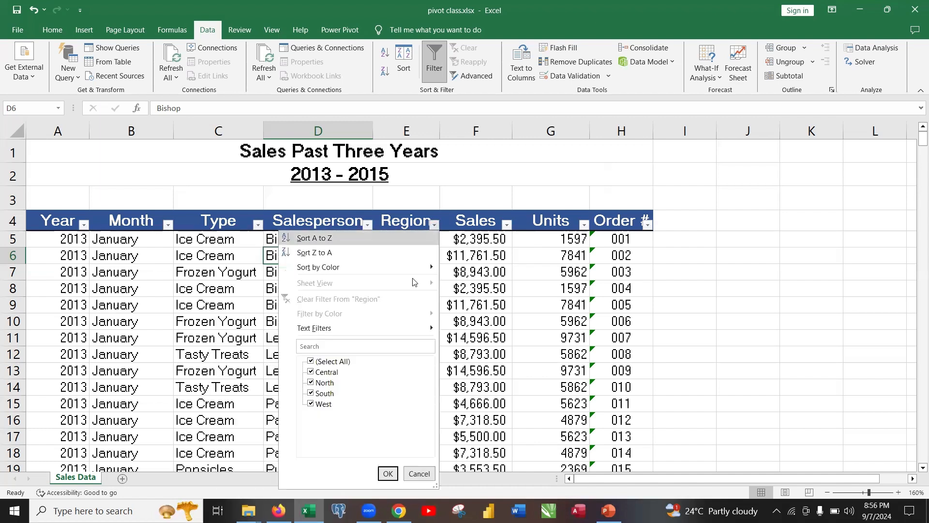
{"action": "left_click", "coordinate": [517, 321]}
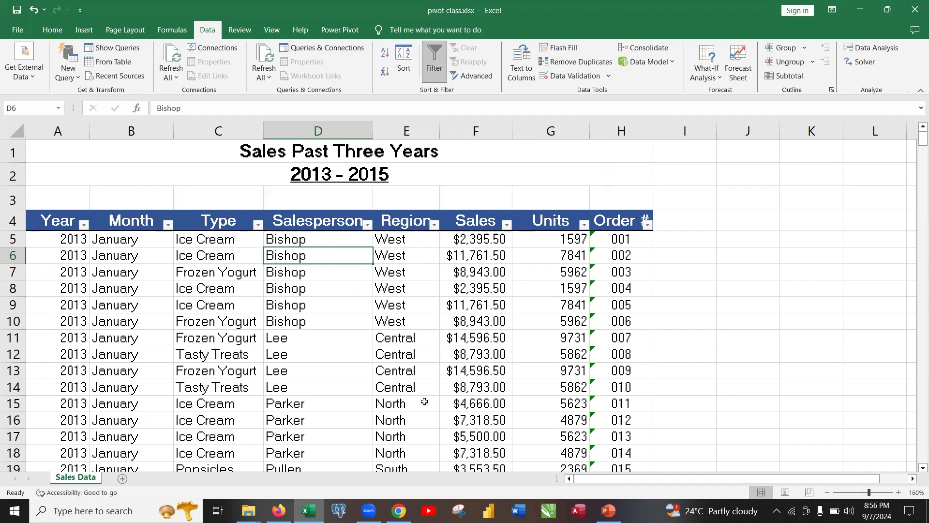
{"action": "key", "text": "alt+Tab"}
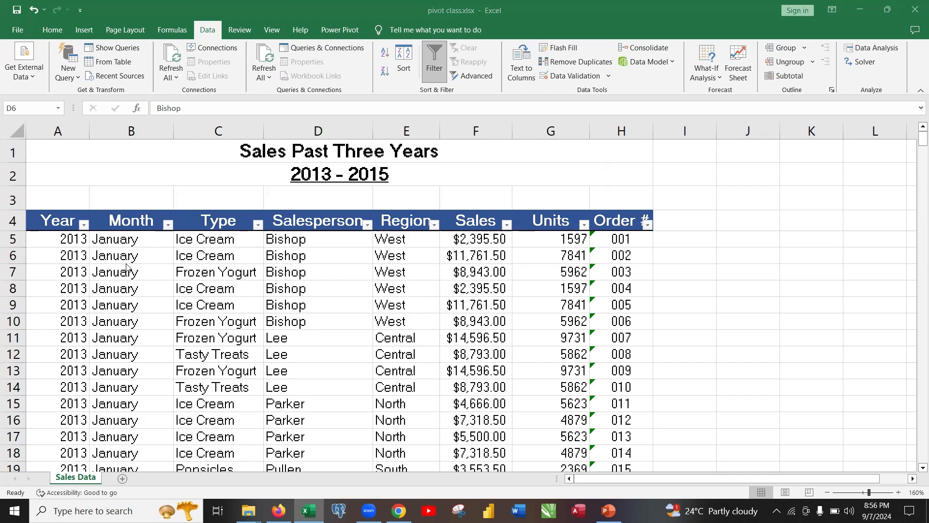
{"action": "scroll", "coordinate": [156, 279], "scroll_direction": "down", "scroll_amount": 3}
{"action": "scroll", "coordinate": [156, 279], "scroll_direction": "up", "scroll_amount": 3}
Filter the Year column to show only the 2013 records
{"action": "left_click", "coordinate": [84, 225]}
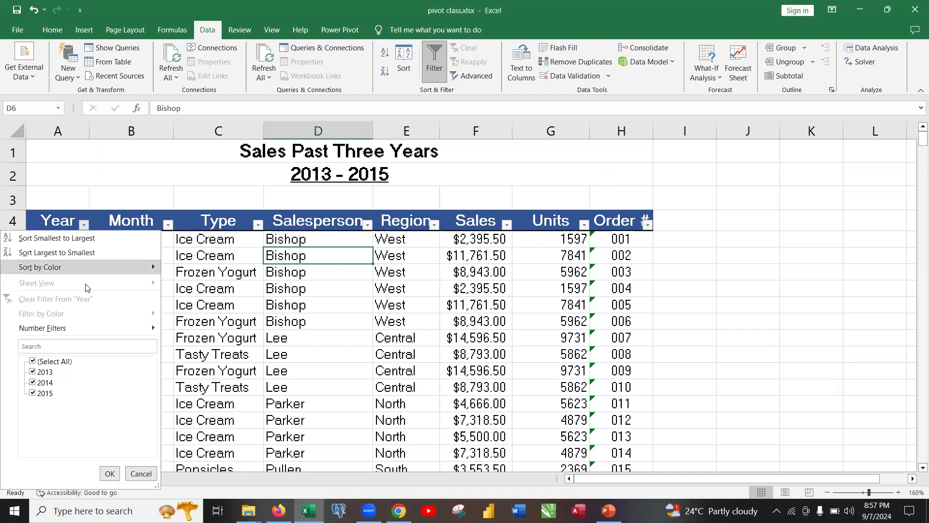
{"action": "left_click", "coordinate": [33, 362]}
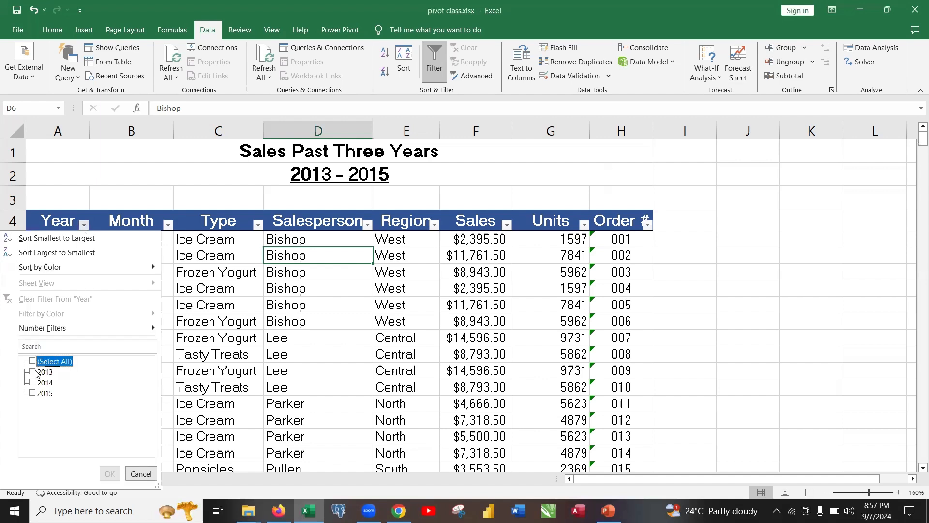
{"action": "left_click", "coordinate": [33, 372]}
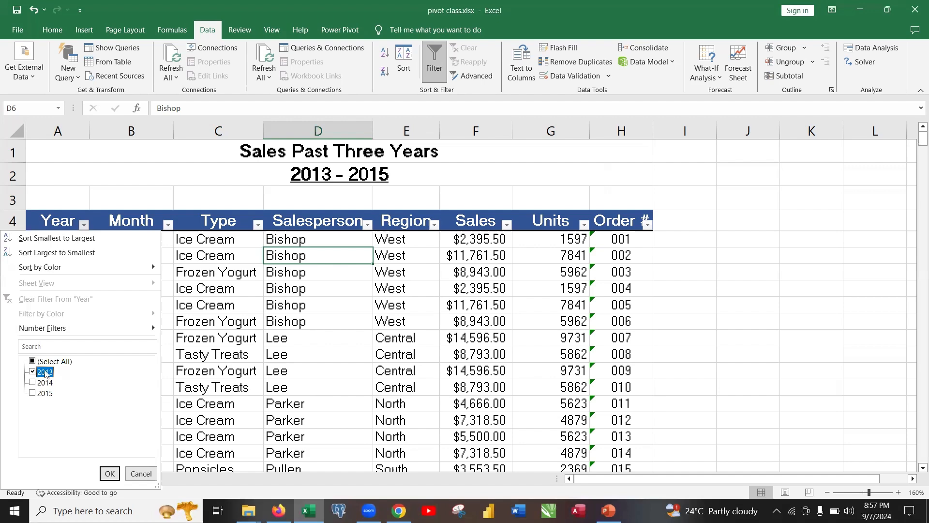
{"action": "left_click", "coordinate": [109, 474]}
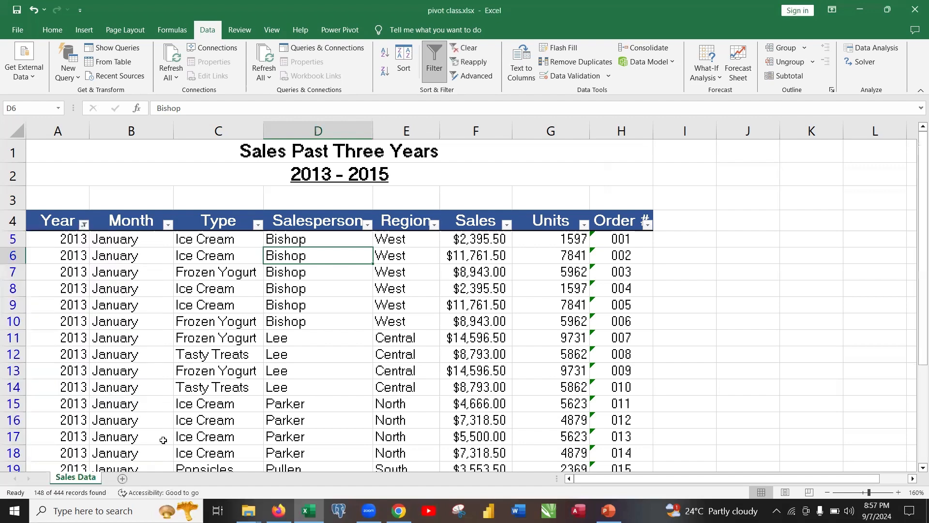
Examine the filtered Year values from A5 down to the last record and the rows just below it
{"action": "scroll", "coordinate": [539, 304], "scroll_direction": "down", "scroll_amount": 2}
{"action": "scroll", "coordinate": [539, 304], "scroll_direction": "up", "scroll_amount": 2}
{"action": "left_click", "coordinate": [73, 238]}
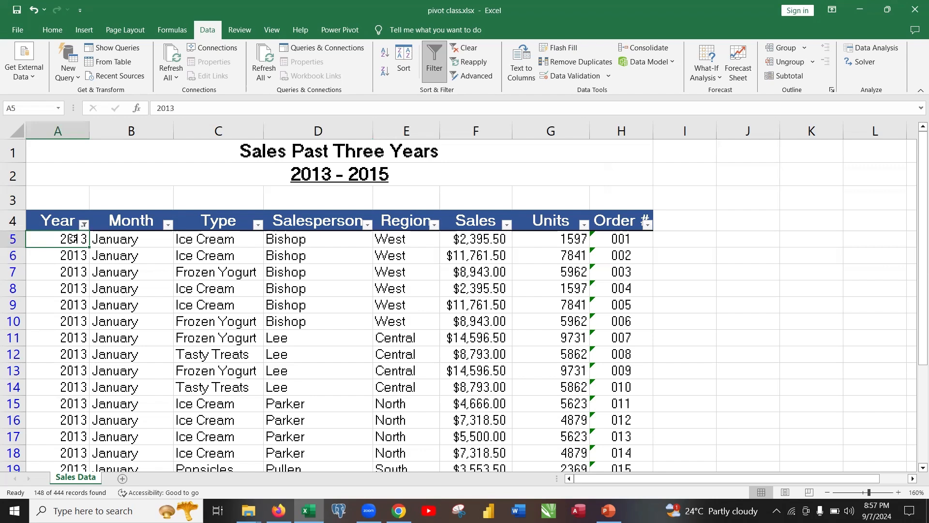
{"action": "key", "text": "ctrl+shift+Down"}
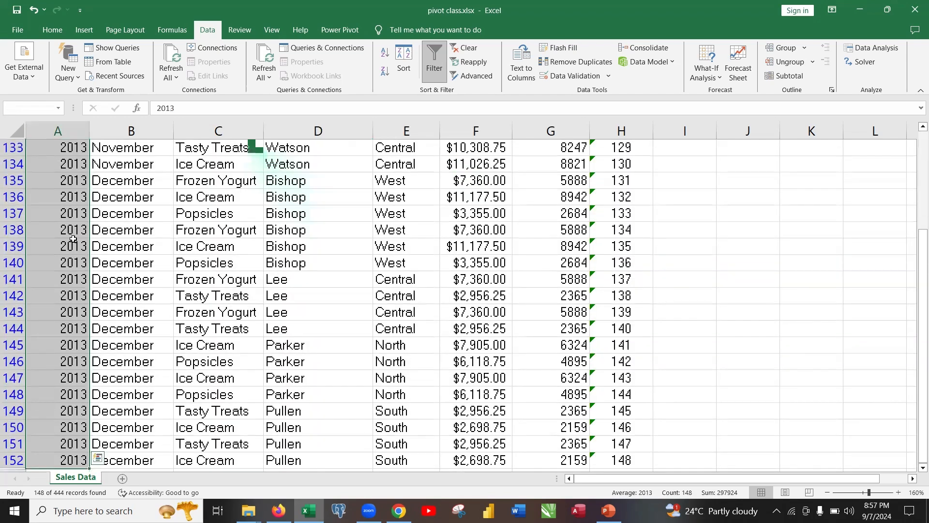
{"action": "left_click", "coordinate": [108, 446]}
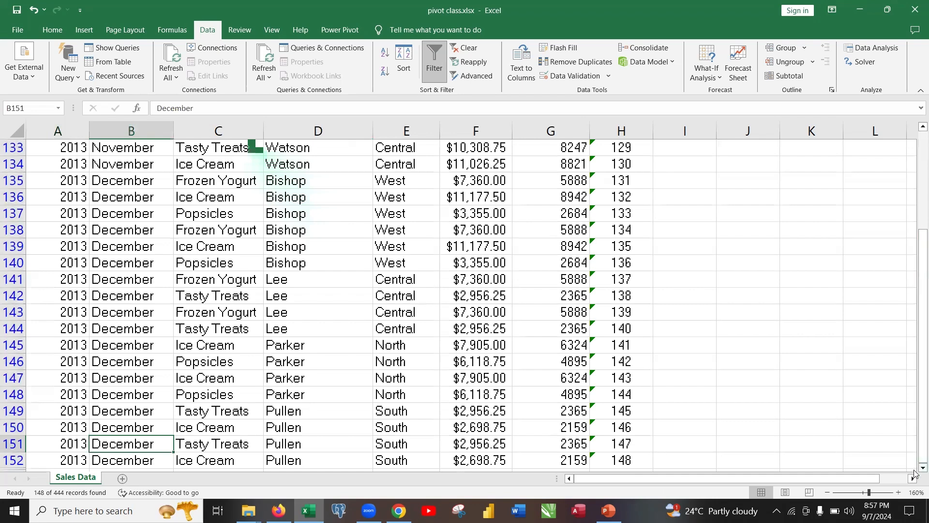
{"action": "scroll", "coordinate": [915, 473], "scroll_direction": "down", "scroll_amount": 1}
{"action": "scroll", "coordinate": [915, 473], "scroll_direction": "down", "scroll_amount": 2}
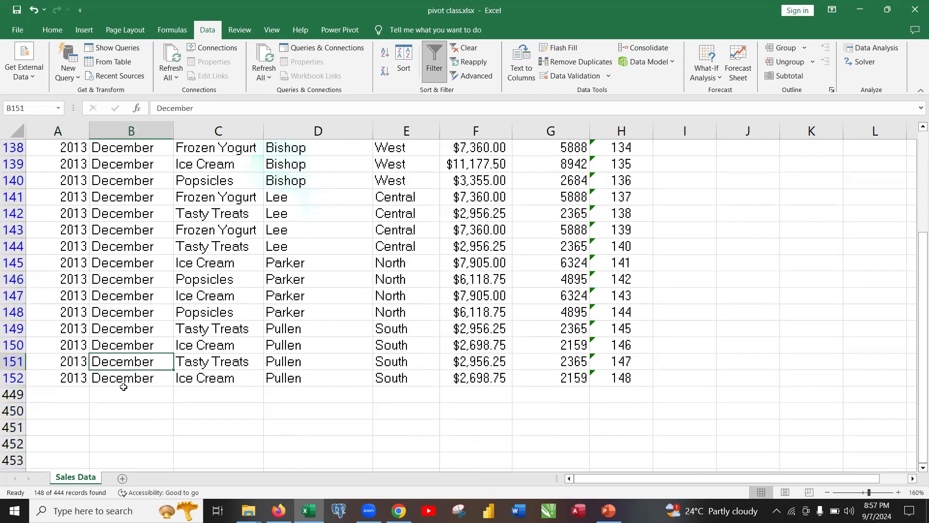
Examine the last of the filtered 2013 records and return to the heading row to view the Year filter up close
{"action": "scroll", "coordinate": [123, 388], "scroll_direction": "down", "scroll_amount": 2}
{"action": "scroll", "coordinate": [125, 385], "scroll_direction": "up", "scroll_amount": 1}
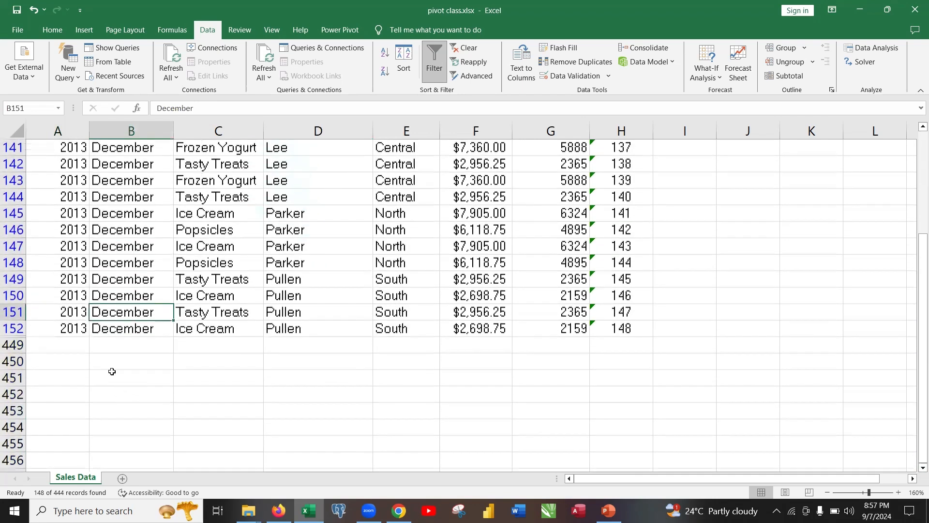
{"action": "left_click", "coordinate": [117, 329]}
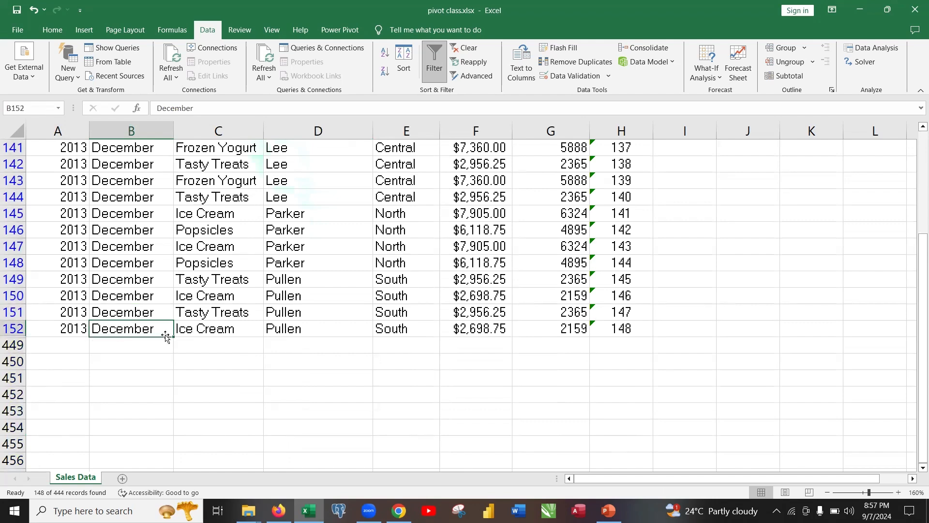
{"action": "scroll", "coordinate": [344, 329], "scroll_direction": "up", "scroll_amount": 7}
{"action": "scroll", "coordinate": [344, 330], "scroll_direction": "up", "scroll_amount": 7}
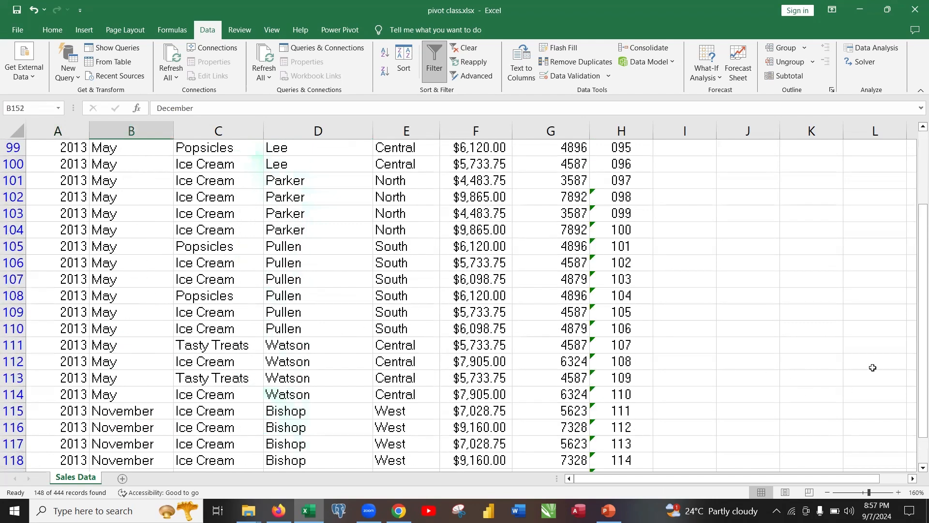
{"action": "left_click_drag", "start_coordinate": [915, 399], "coordinate": [919, 331]}
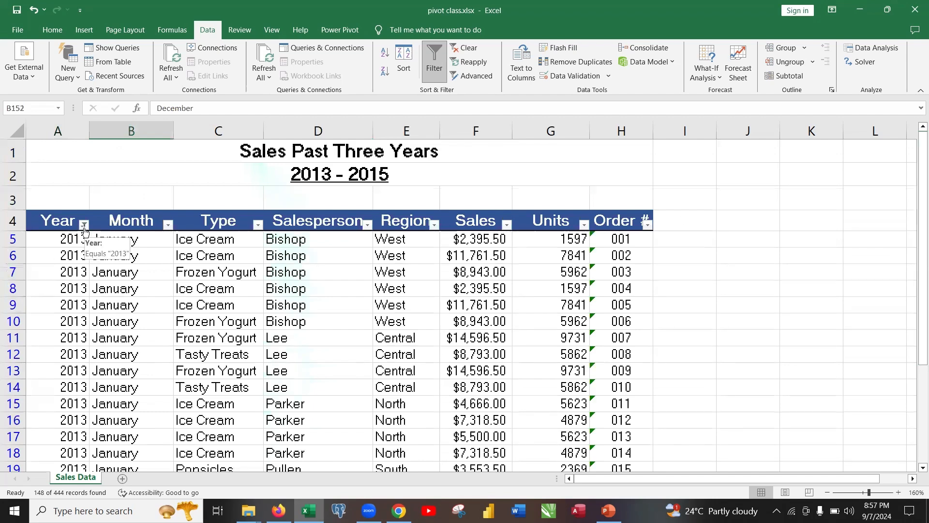
{"action": "scroll", "coordinate": [190, 255], "scroll_direction": "up", "scroll_amount": 1, "text": "ctrl"}
{"action": "scroll", "coordinate": [191, 256], "scroll_direction": "up", "scroll_amount": 7, "text": "ctrl"}
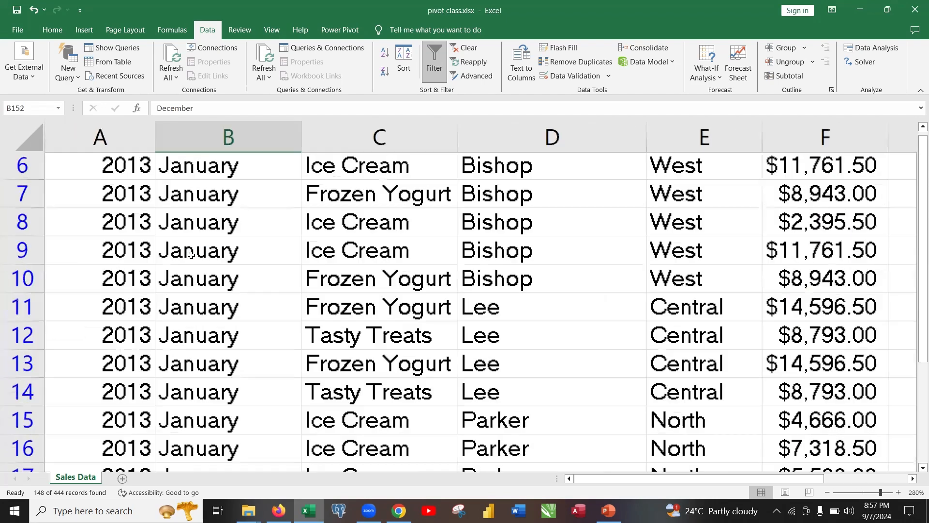
{"action": "scroll", "coordinate": [912, 255], "scroll_direction": "up", "scroll_amount": 2}
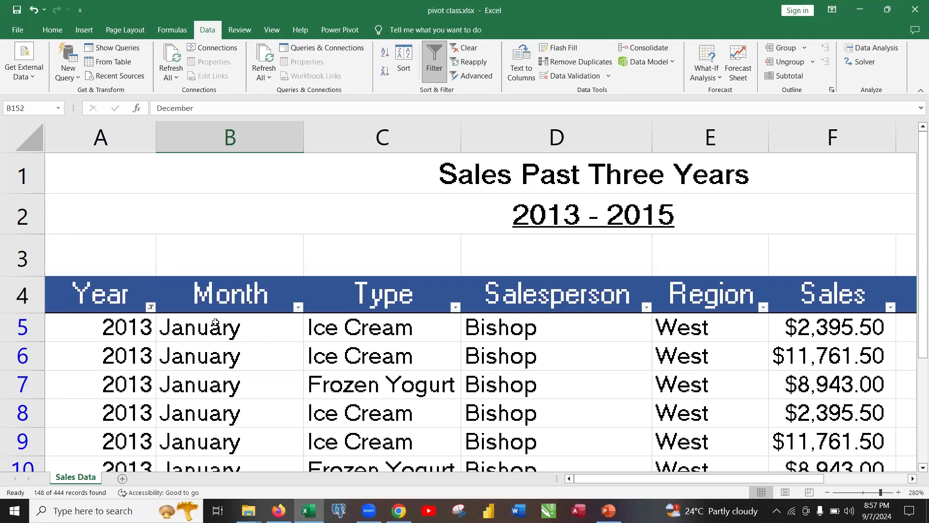
{"action": "scroll", "coordinate": [215, 323], "scroll_direction": "down", "scroll_amount": 3, "text": "ctrl"}
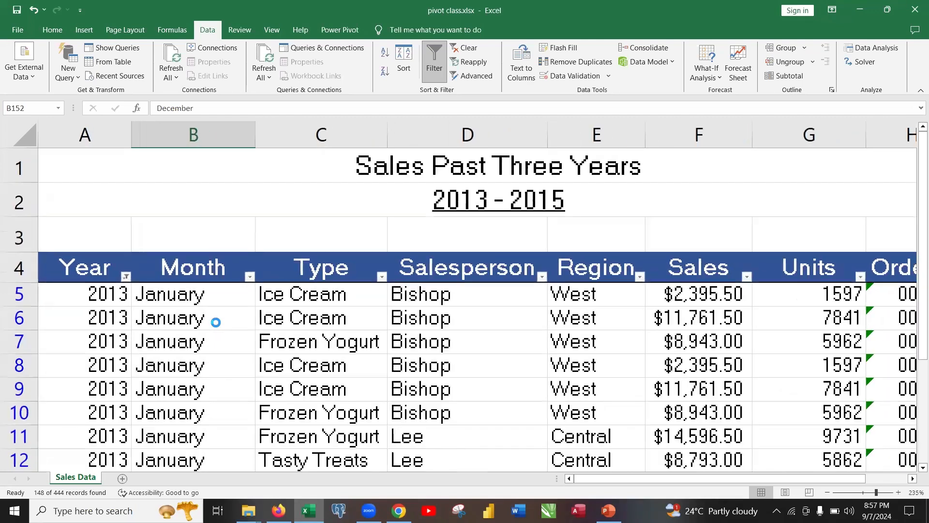
Change the Year filter to show only the 2014 records, with the whole table width in view
{"action": "left_click", "coordinate": [126, 276]}
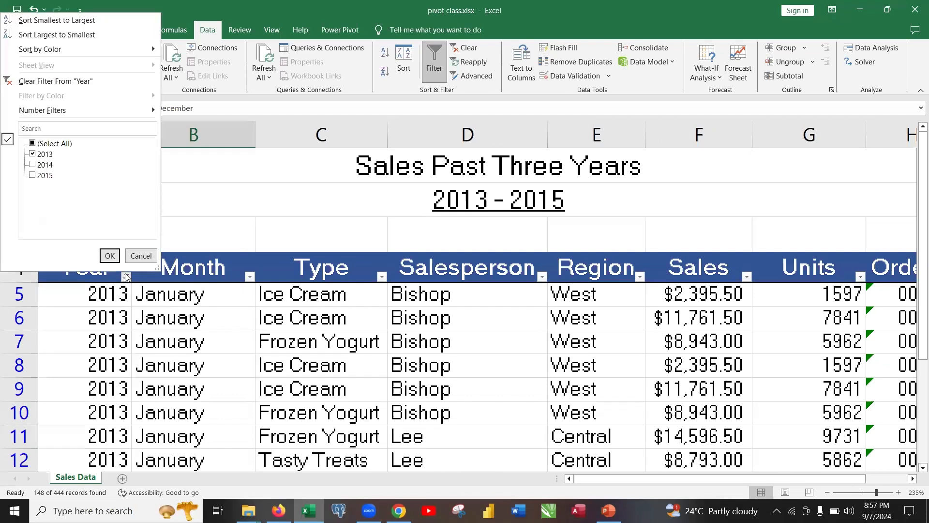
{"action": "left_click", "coordinate": [32, 154]}
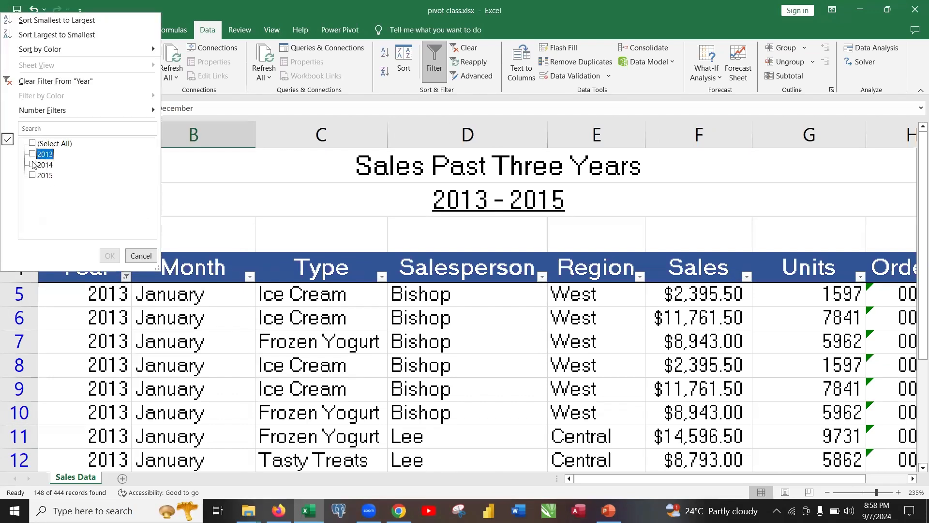
{"action": "left_click", "coordinate": [32, 165]}
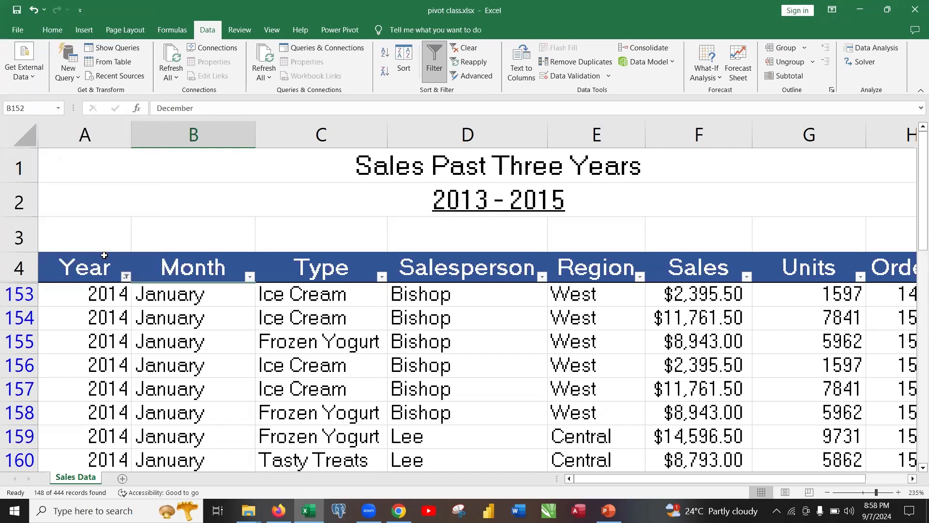
{"action": "left_click", "coordinate": [108, 256]}
{"action": "scroll", "coordinate": [344, 354], "scroll_direction": "down", "scroll_amount": 5}
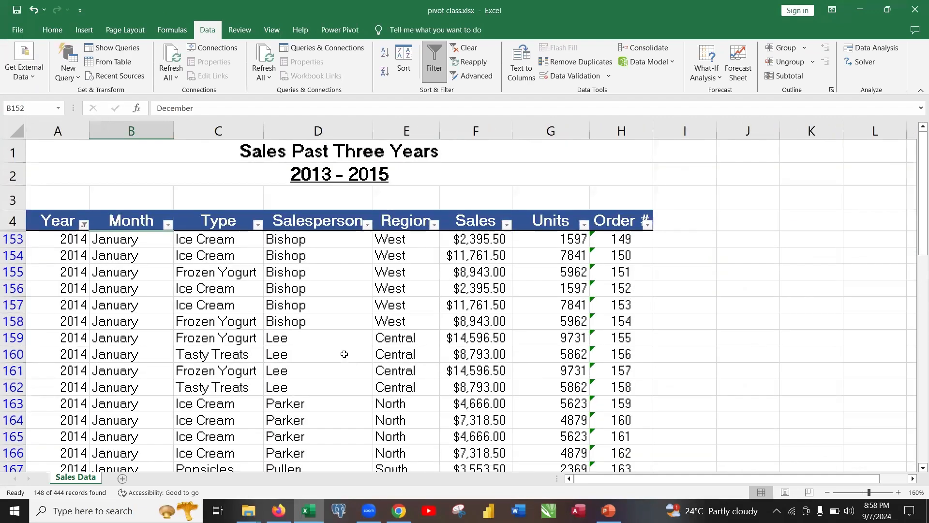
Switch the Year filter from 2014 to 2015 so only the 2015 records are listed
{"action": "left_click", "coordinate": [84, 225]}
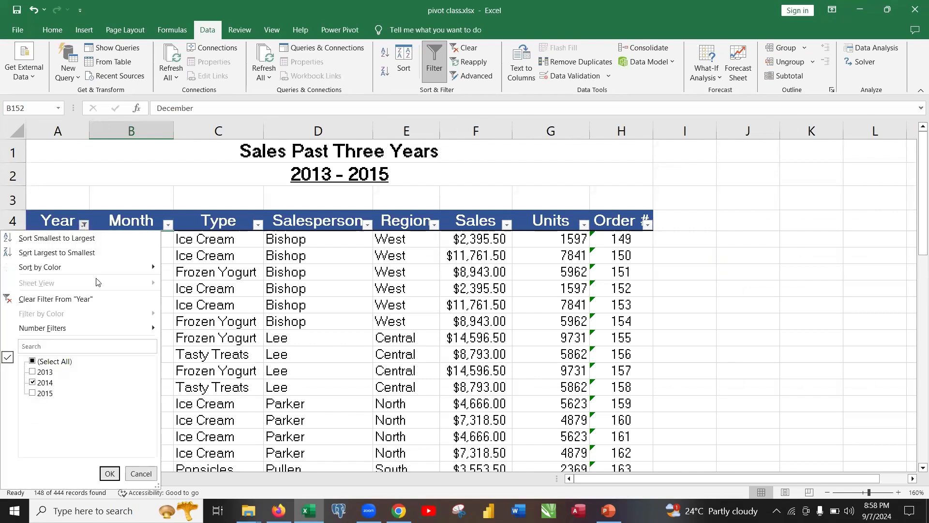
{"action": "left_click", "coordinate": [32, 382]}
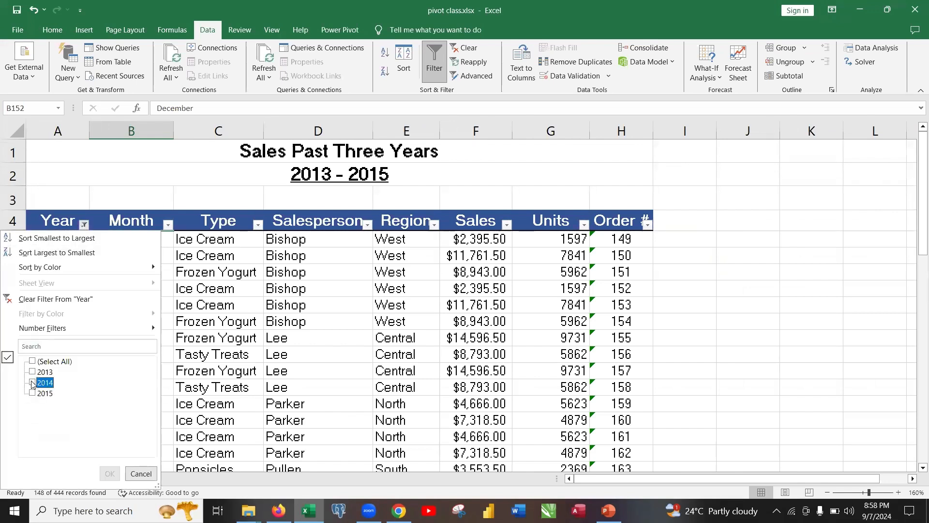
{"action": "left_click", "coordinate": [32, 393]}
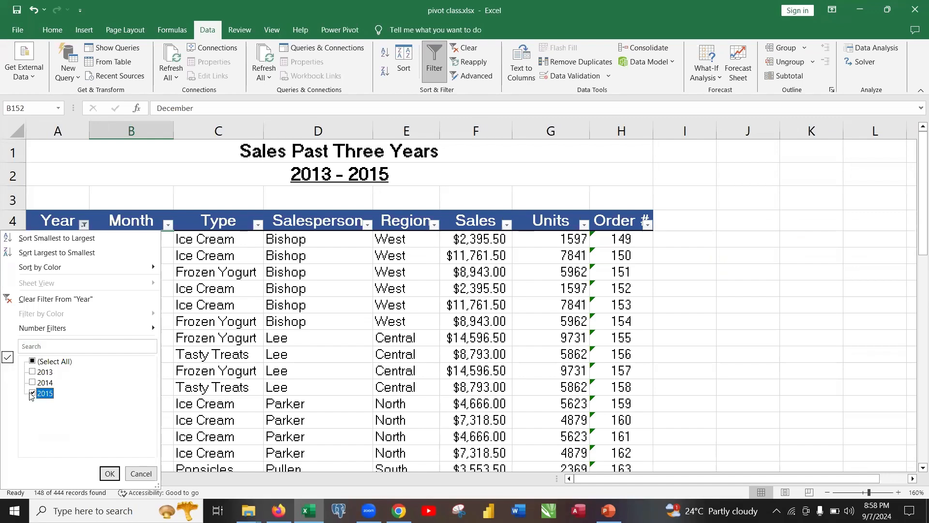
{"action": "left_click", "coordinate": [109, 474]}
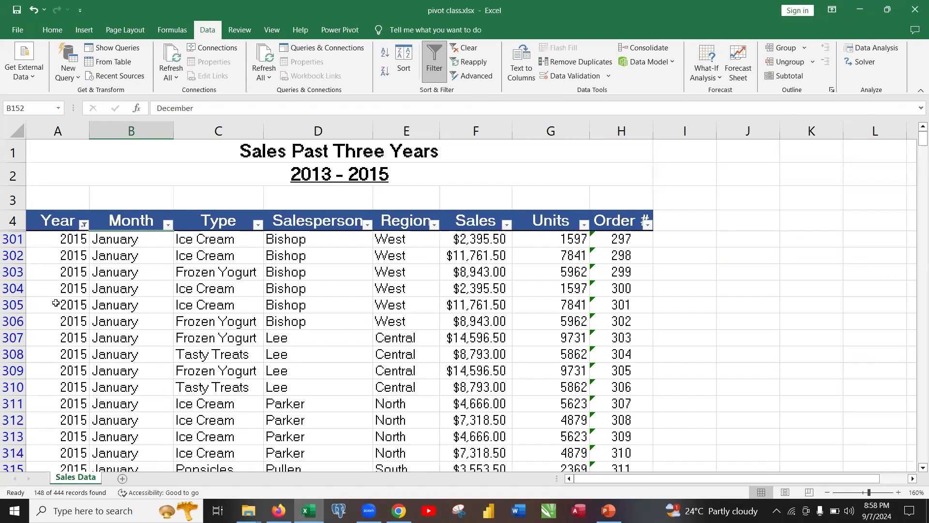
Reset the Year filter to include all years
{"action": "left_click", "coordinate": [85, 224]}
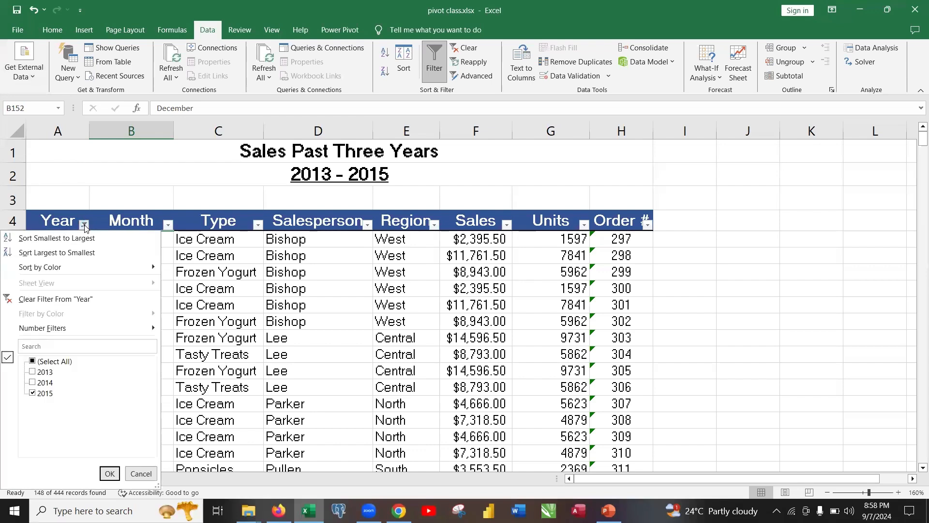
{"action": "left_click", "coordinate": [32, 361]}
{"action": "left_click", "coordinate": [110, 473]}
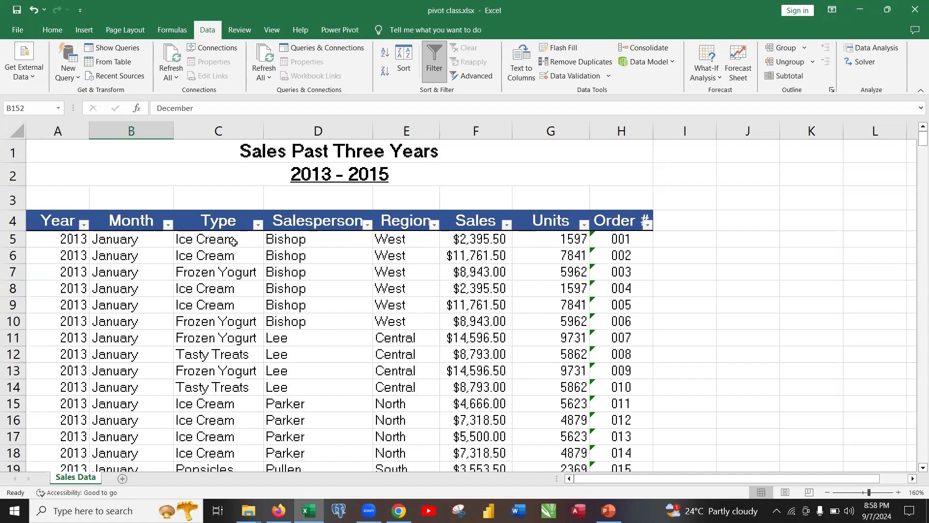
Filter the Type column to show only the Ice Cream records
{"action": "left_click", "coordinate": [258, 224]}
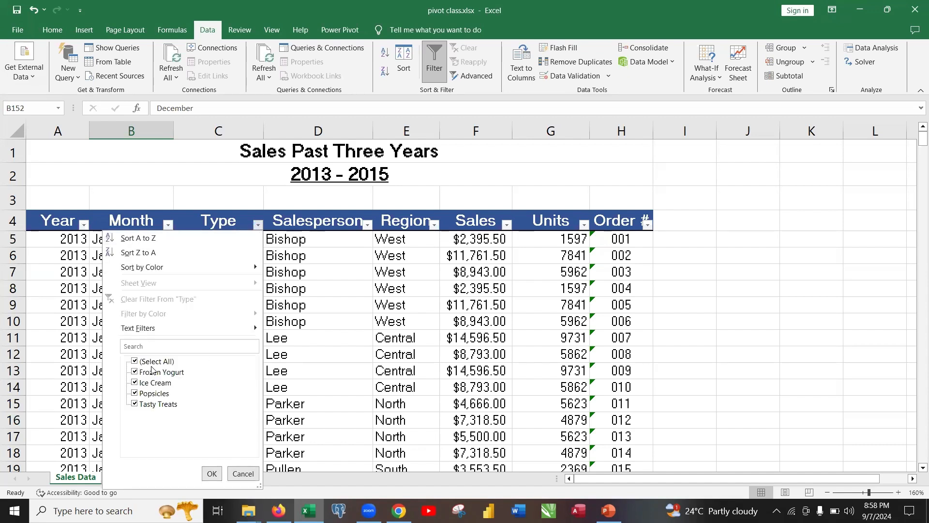
{"action": "left_click", "coordinate": [135, 362]}
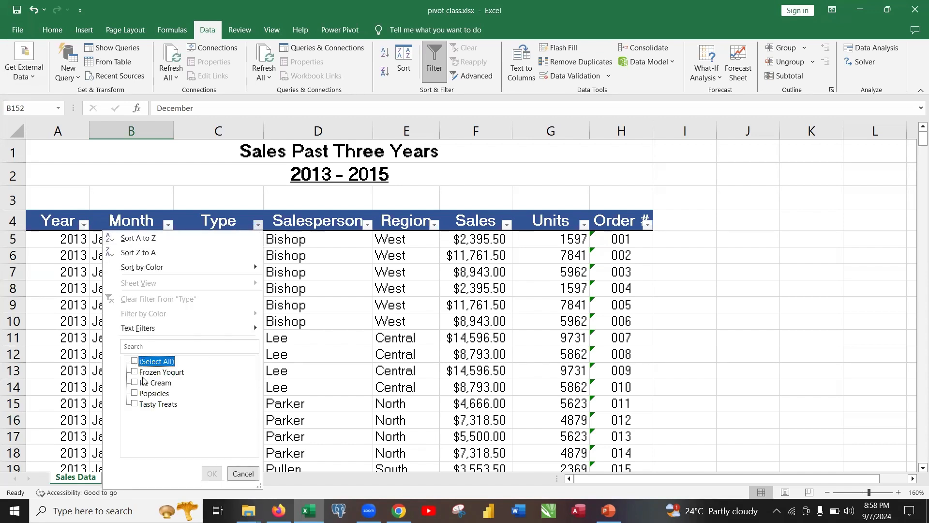
{"action": "left_click", "coordinate": [135, 383]}
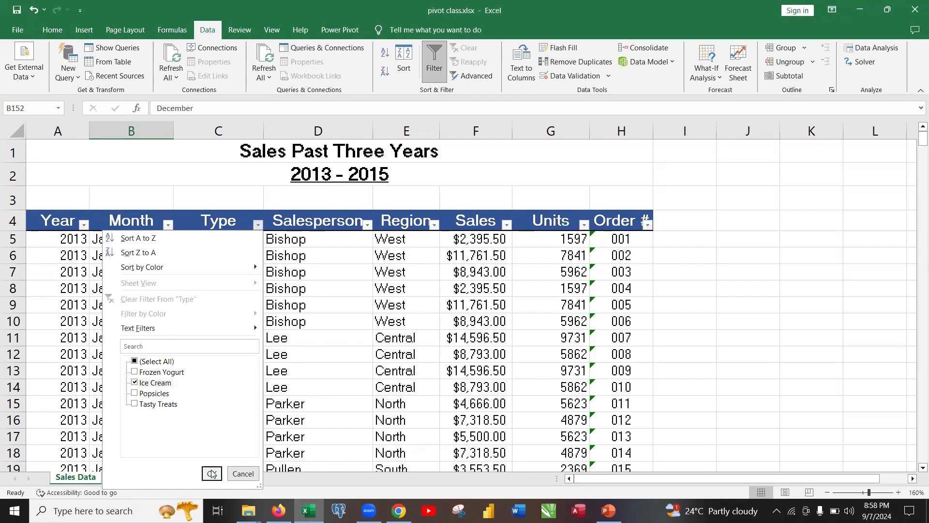
{"action": "left_click", "coordinate": [212, 473]}
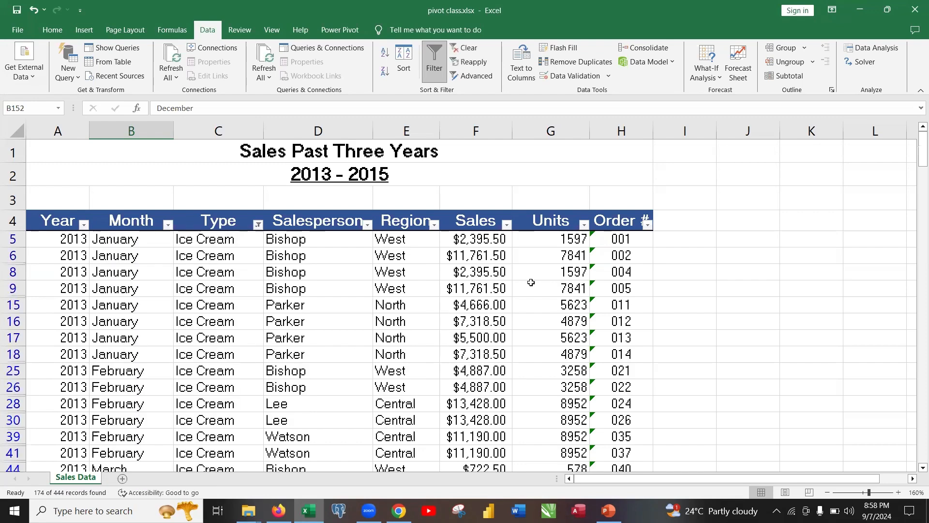
Examine the filtered Type values from C5 down to the last record, then return to the beginning of the table
{"action": "scroll", "coordinate": [529, 281], "scroll_direction": "down", "scroll_amount": 5}
{"action": "scroll", "coordinate": [462, 293], "scroll_direction": "up", "scroll_amount": 7}
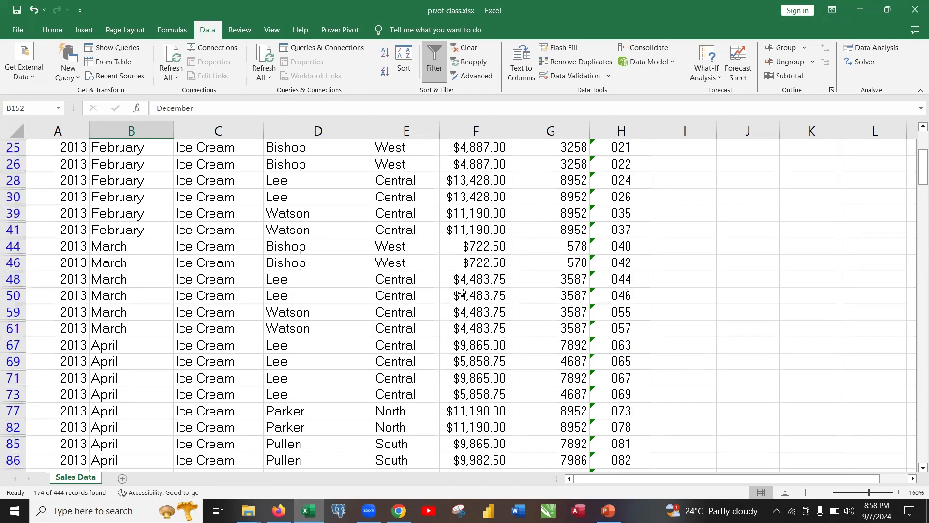
{"action": "left_click", "coordinate": [235, 239]}
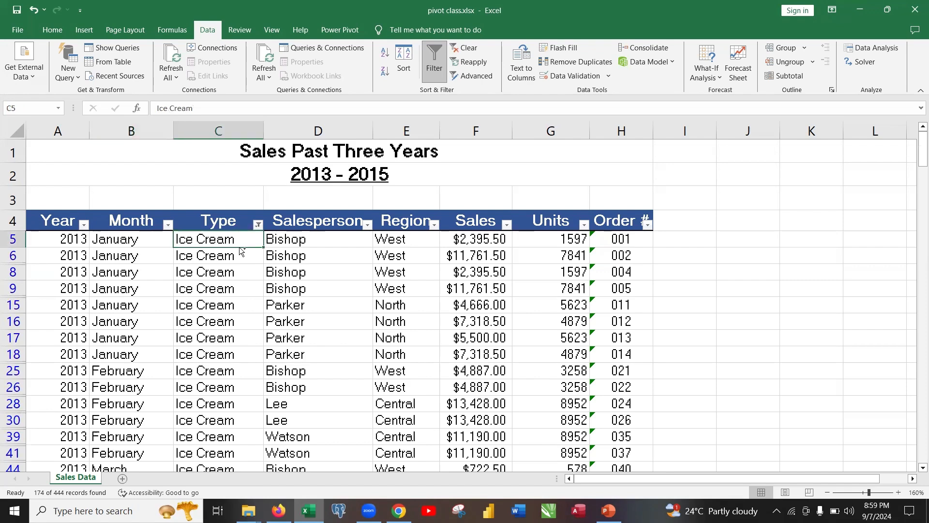
{"action": "key", "text": "ctrl+shift+Down"}
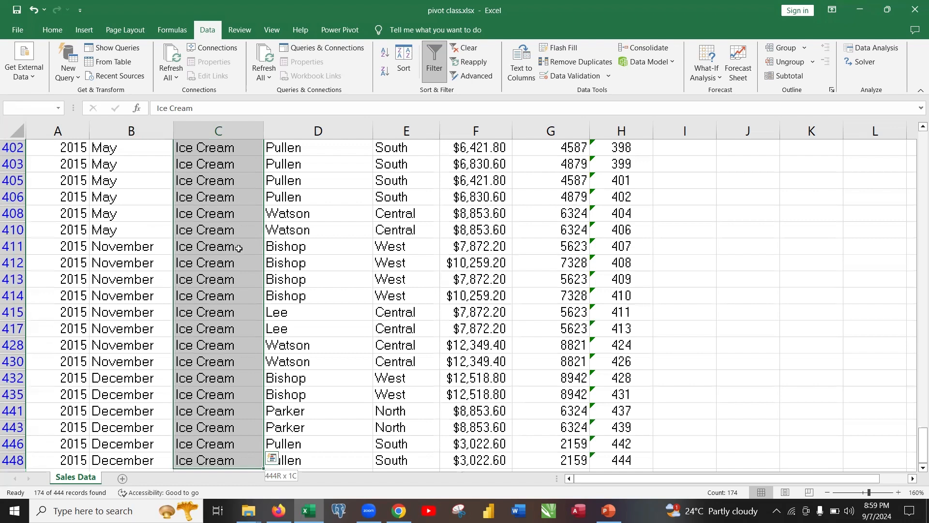
{"action": "scroll", "coordinate": [407, 331], "scroll_direction": "down", "scroll_amount": 2}
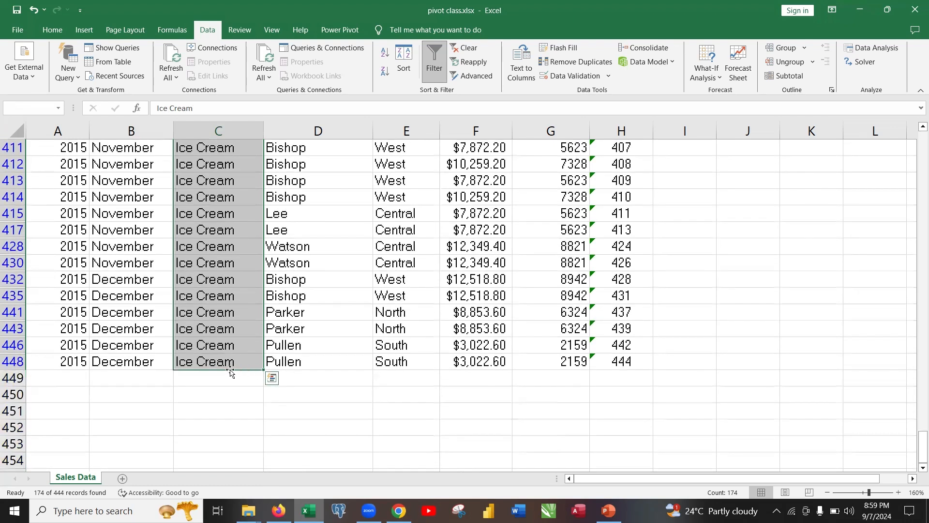
{"action": "scroll", "coordinate": [681, 322], "scroll_direction": "up", "scroll_amount": 7}
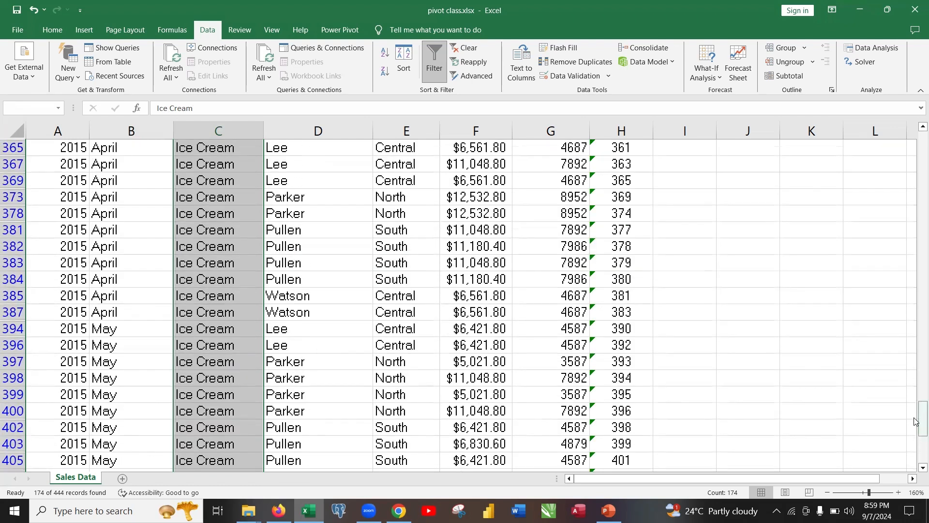
{"action": "left_click_drag", "start_coordinate": [917, 420], "coordinate": [917, 145]}
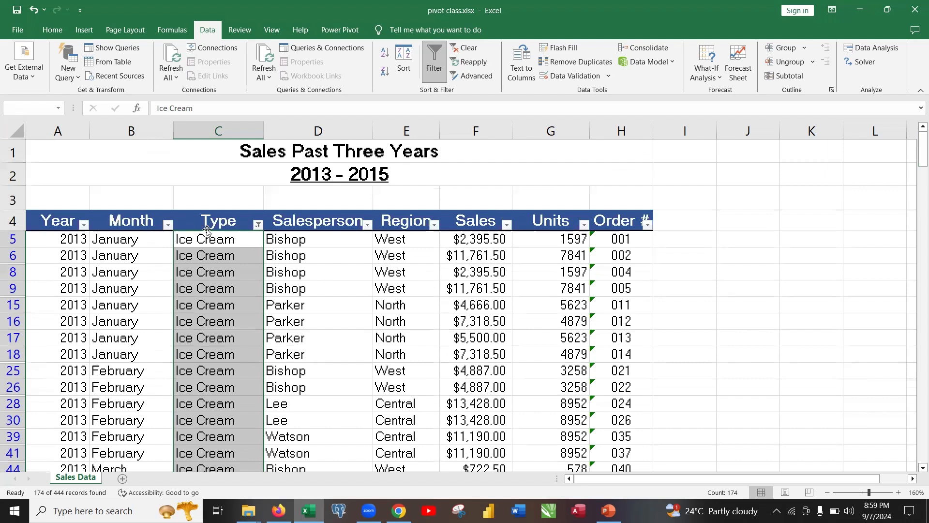
Reset the Type filter to include all product types
{"action": "left_click", "coordinate": [257, 224]}
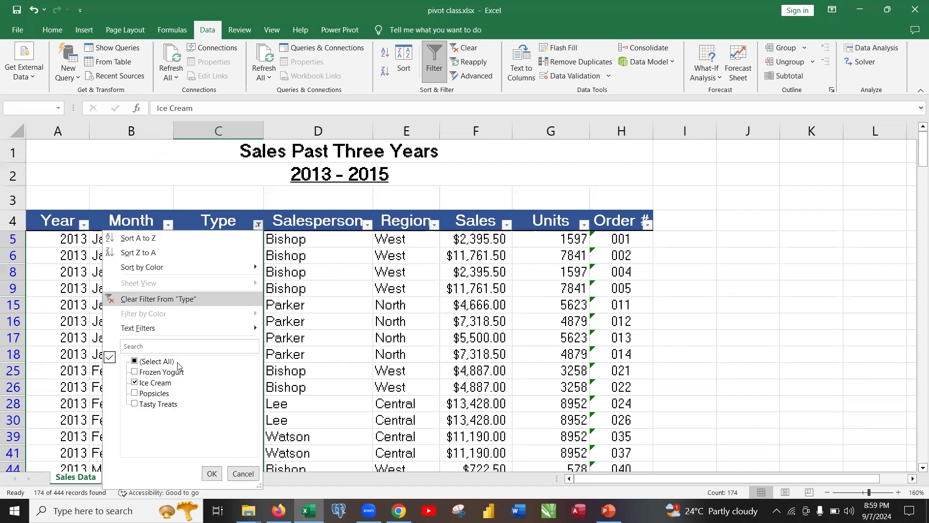
{"action": "left_click", "coordinate": [134, 362]}
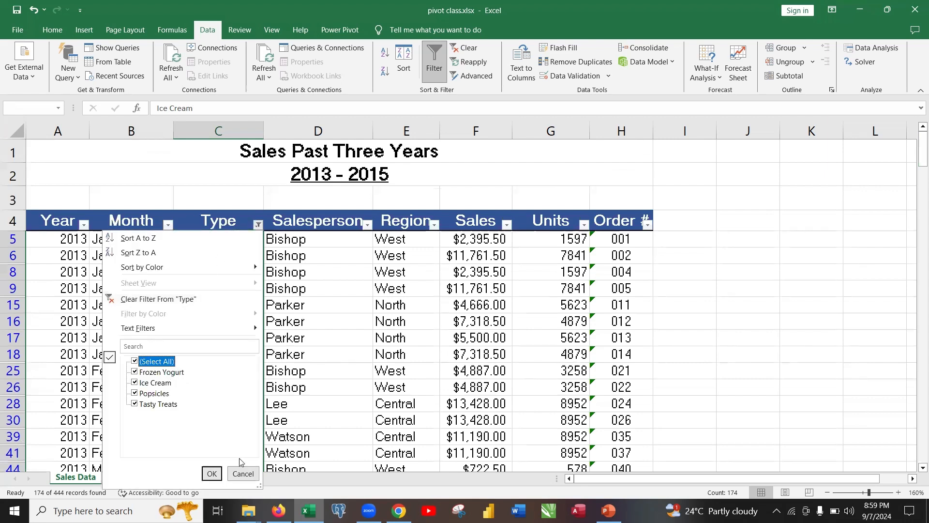
{"action": "left_click", "coordinate": [212, 473]}
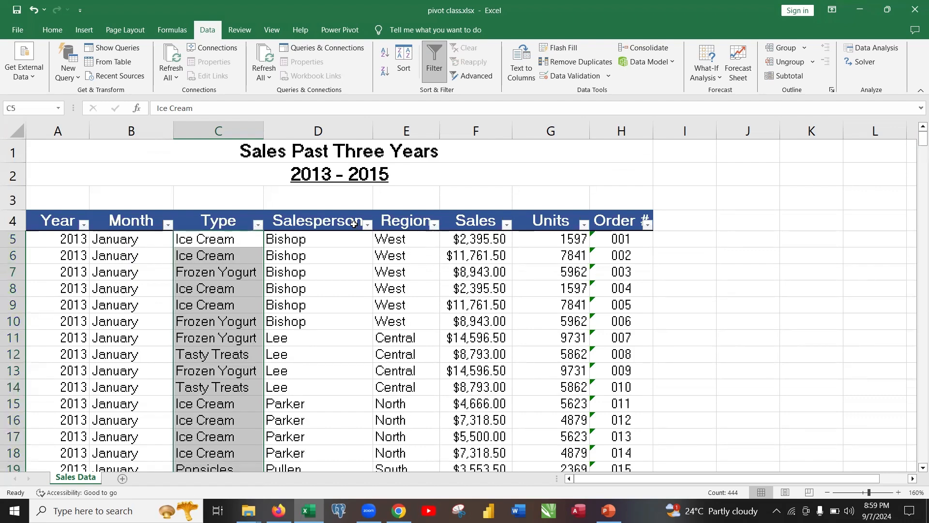
{"action": "left_click", "coordinate": [369, 230]}
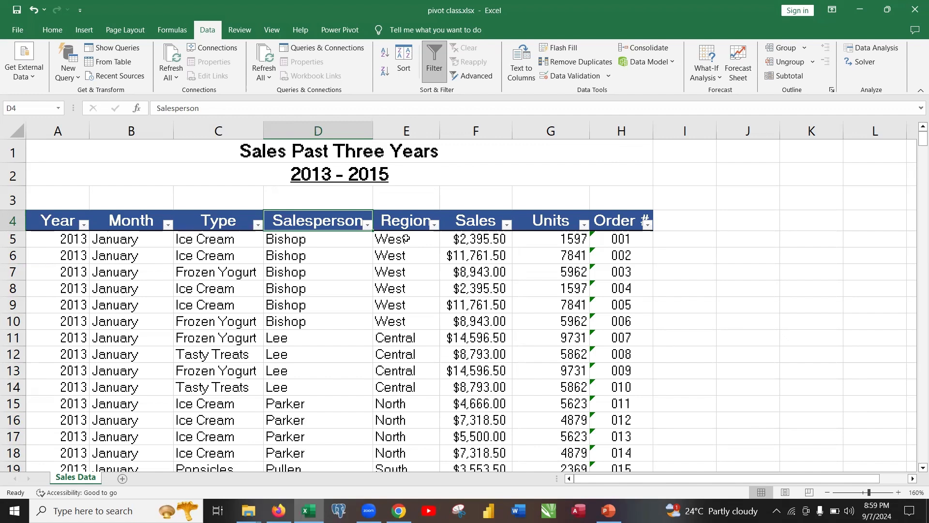
{"action": "left_click", "coordinate": [511, 299]}
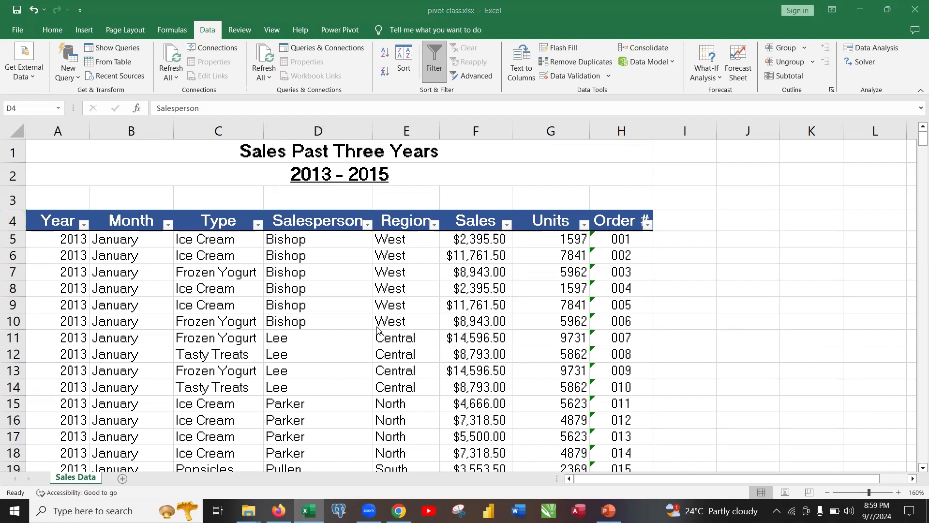
{"action": "left_click", "coordinate": [204, 29]}
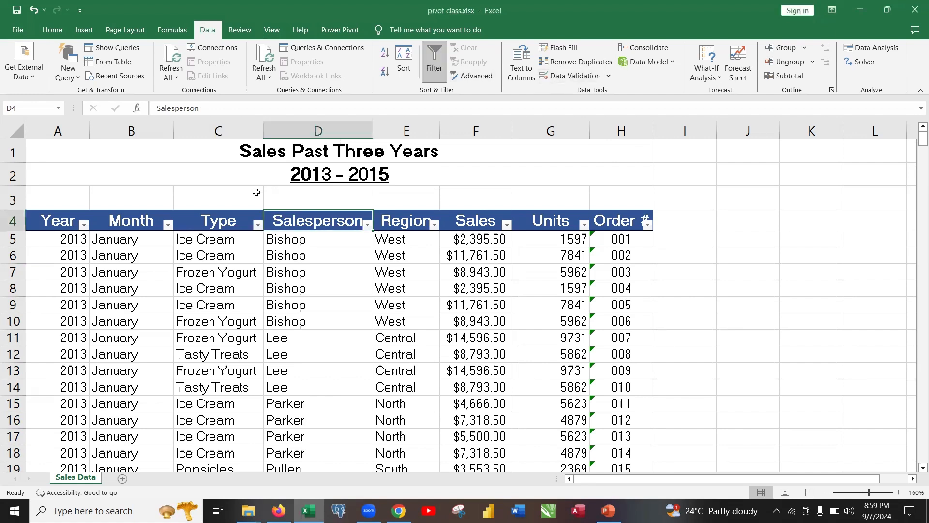
{"action": "left_click", "coordinate": [379, 303]}
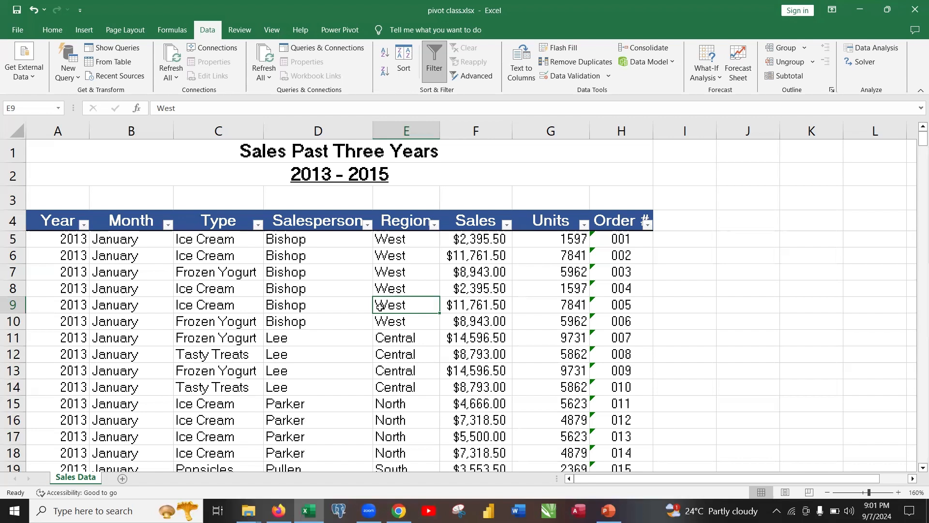
{"action": "left_click", "coordinate": [287, 285]}
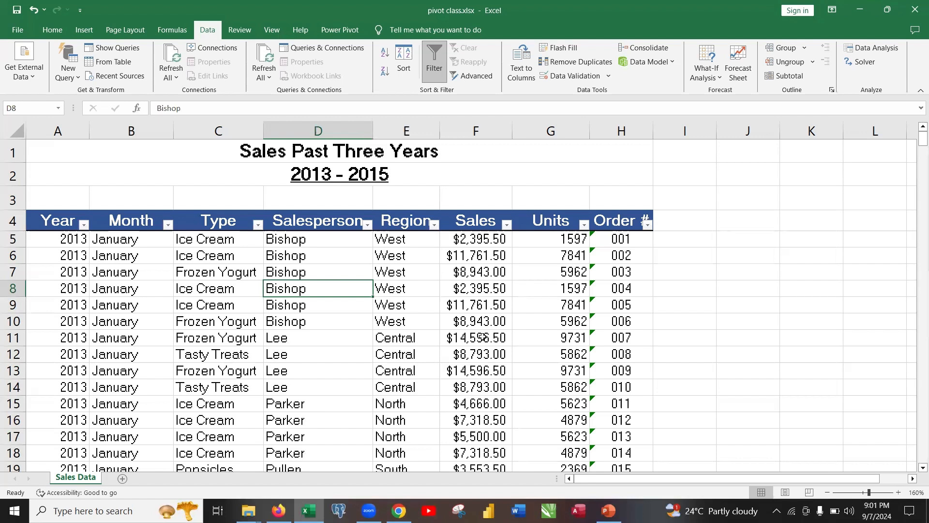
Look over the unfiltered sales records from the first January rows down to February and back to the table's beginning
{"action": "left_click", "coordinate": [394, 289]}
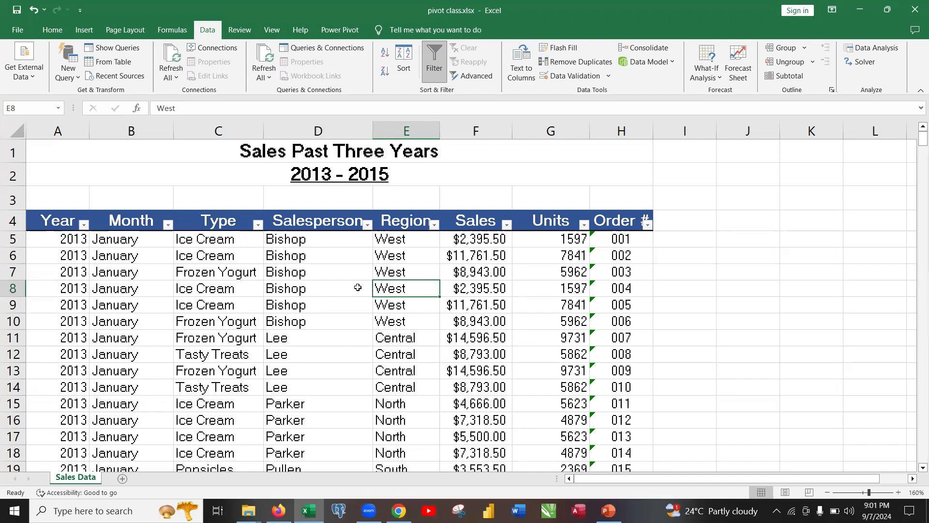
{"action": "scroll", "coordinate": [484, 334], "scroll_direction": "down", "scroll_amount": 1}
{"action": "scroll", "coordinate": [493, 337], "scroll_direction": "up", "scroll_amount": 1}
{"action": "scroll", "coordinate": [493, 337], "scroll_direction": "down", "scroll_amount": 1}
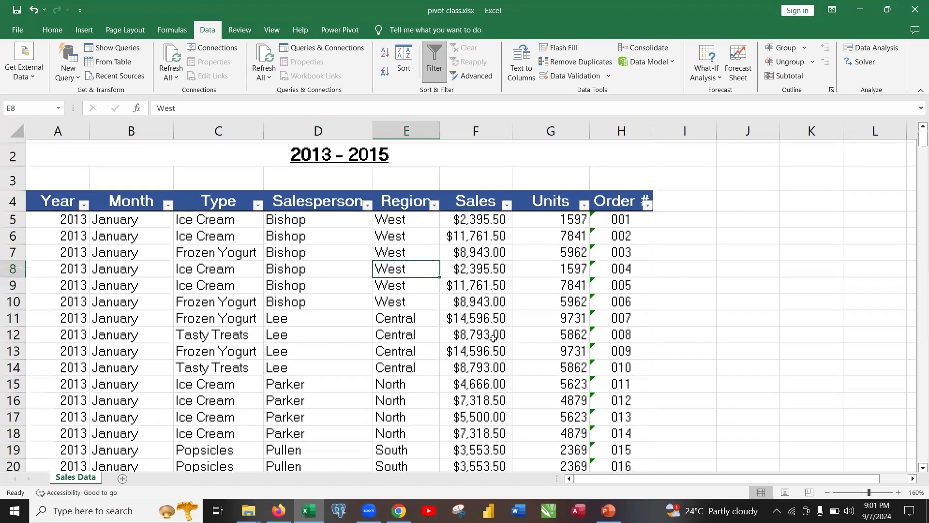
{"action": "scroll", "coordinate": [494, 337], "scroll_direction": "up", "scroll_amount": 1}
{"action": "scroll", "coordinate": [493, 338], "scroll_direction": "down", "scroll_amount": 3}
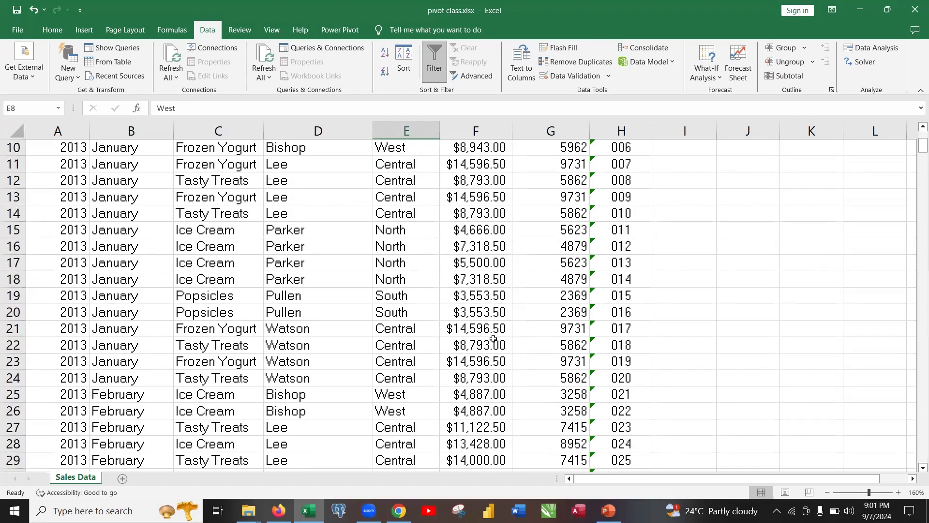
{"action": "scroll", "coordinate": [493, 337], "scroll_direction": "up", "scroll_amount": 3}
{"action": "scroll", "coordinate": [479, 319], "scroll_direction": "down", "scroll_amount": 2}
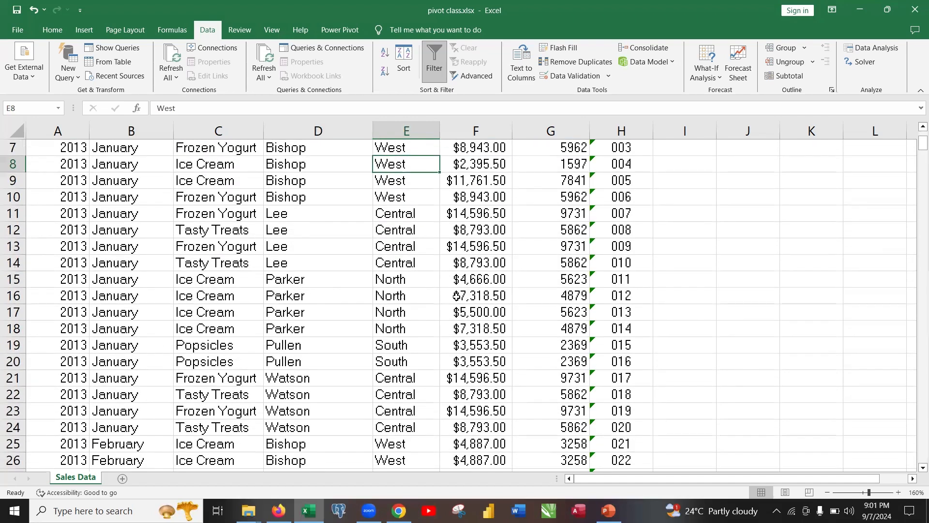
{"action": "scroll", "coordinate": [457, 296], "scroll_direction": "up", "scroll_amount": 2}
{"action": "left_click", "coordinate": [265, 315]}
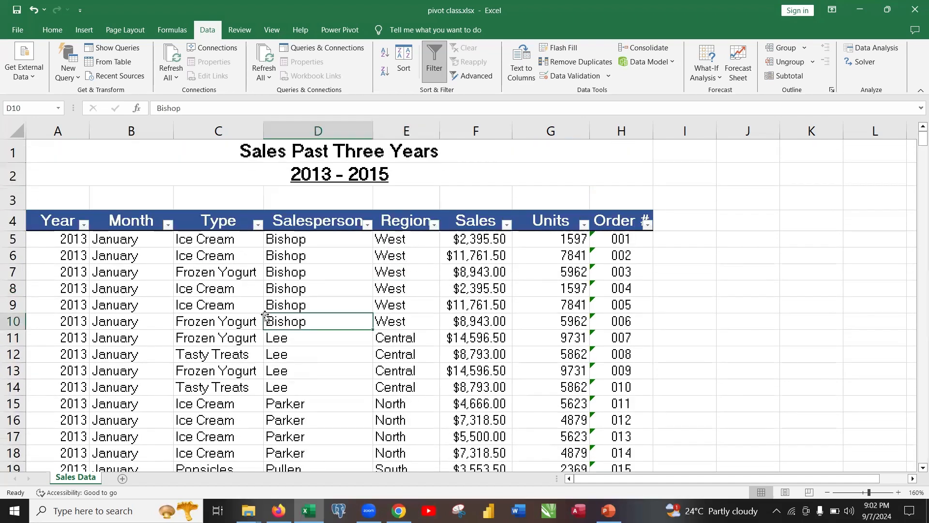
{"action": "left_click", "coordinate": [164, 303]}
{"action": "left_click", "coordinate": [448, 287]}
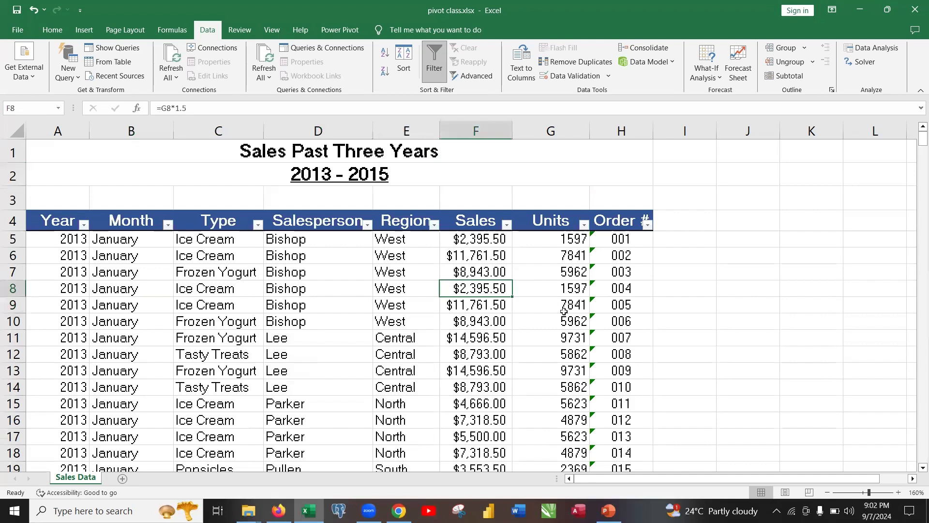
{"action": "left_click", "coordinate": [579, 332]}
{"action": "left_click", "coordinate": [253, 355]}
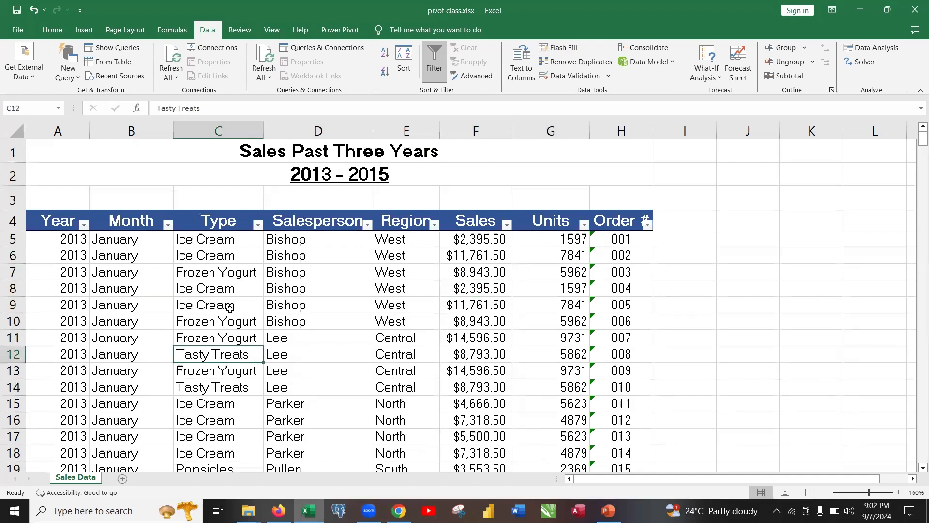
Review the column options of Remove Duplicates for the sales table with all columns selected, and close it without removing anything
{"action": "left_click", "coordinate": [230, 307]}
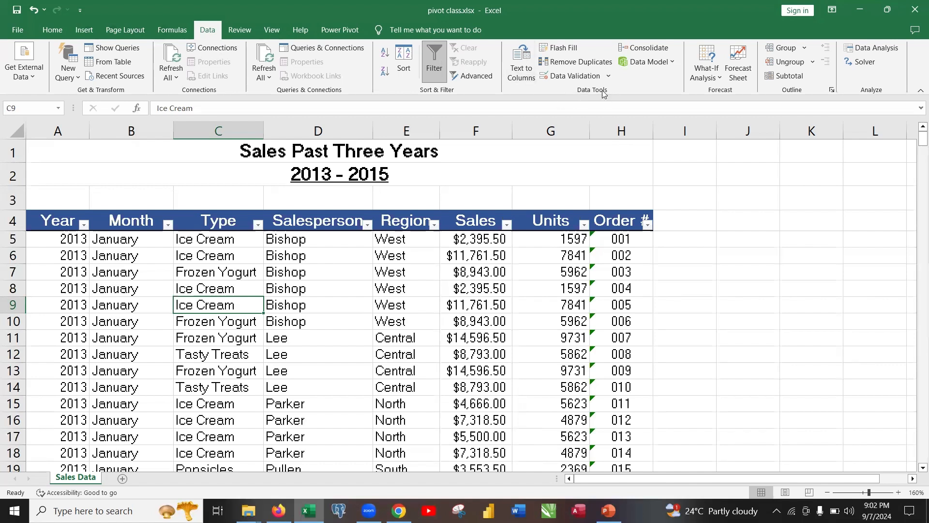
{"action": "left_click", "coordinate": [581, 66]}
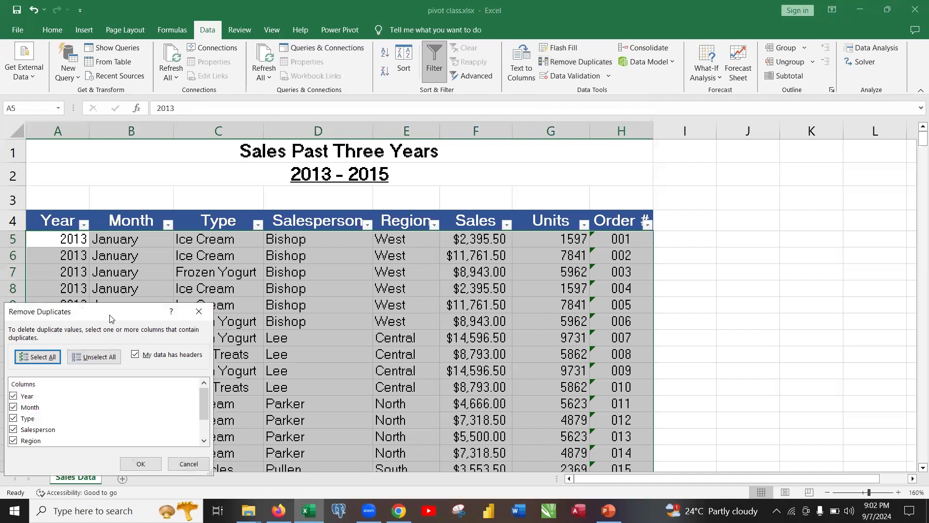
{"action": "left_click_drag", "start_coordinate": [110, 319], "coordinate": [728, 202]}
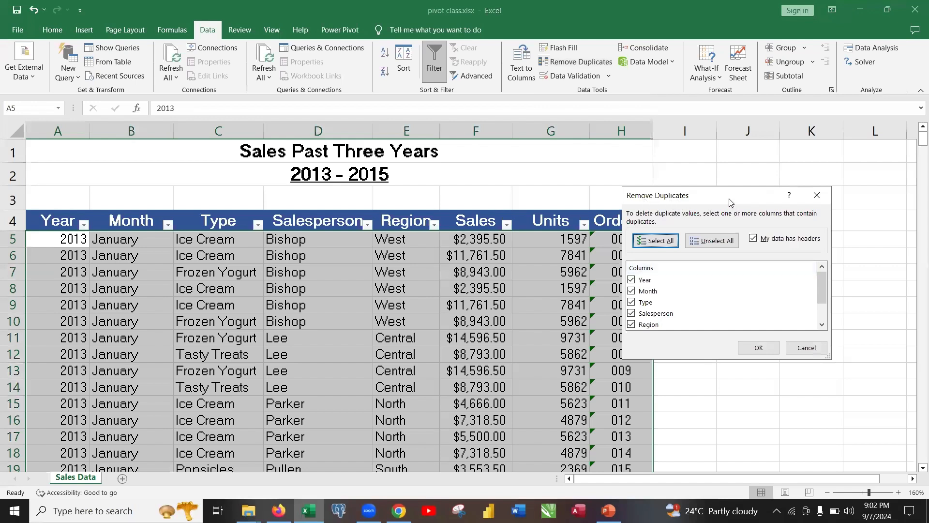
{"action": "left_click_drag", "start_coordinate": [729, 199], "coordinate": [539, 200]}
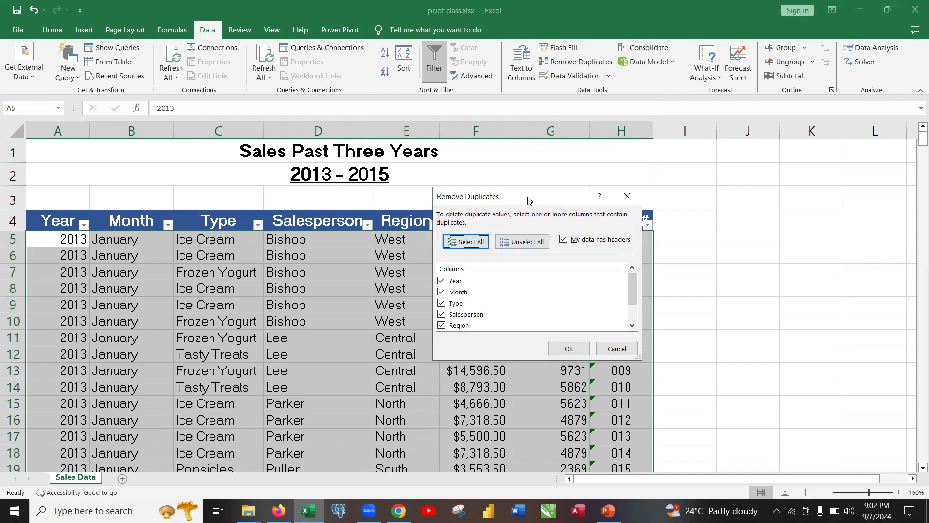
{"action": "left_click_drag", "start_coordinate": [529, 200], "coordinate": [597, 197]}
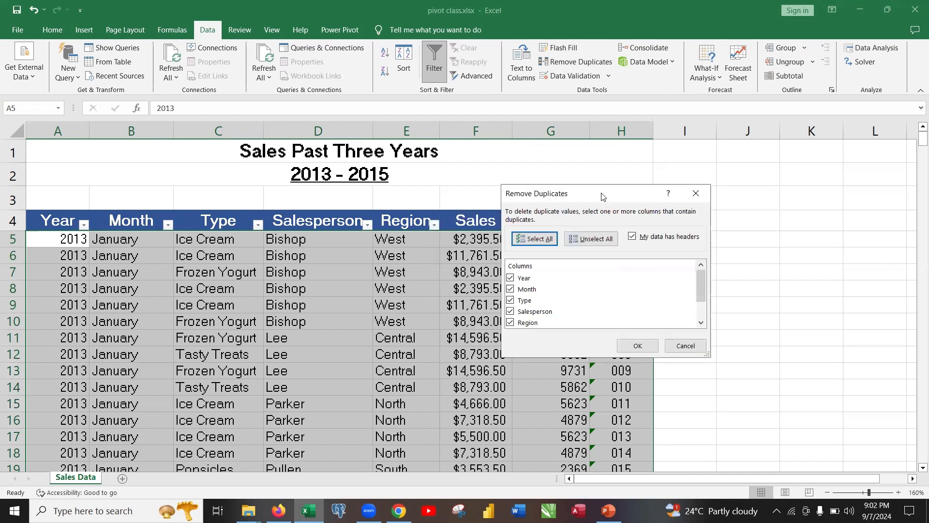
{"action": "left_click", "coordinate": [520, 239]}
{"action": "scroll", "coordinate": [585, 310], "scroll_direction": "down", "scroll_amount": 2}
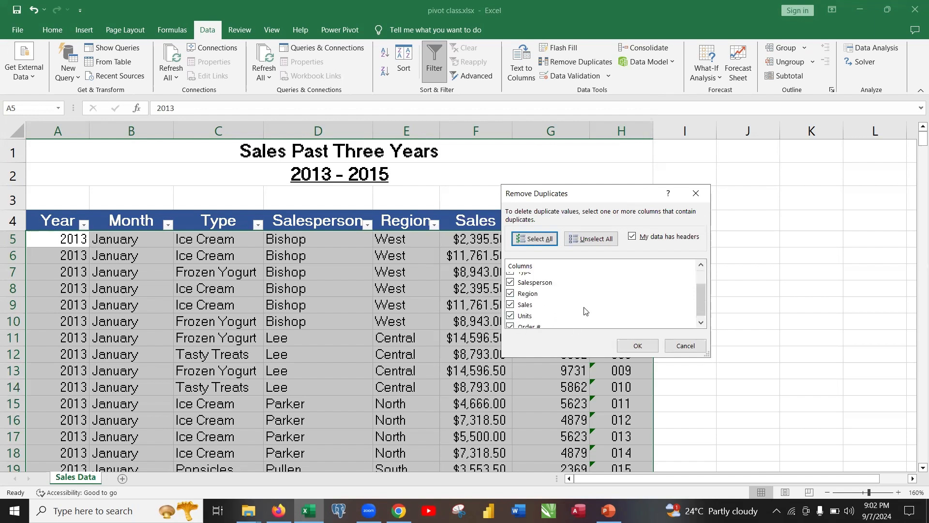
{"action": "scroll", "coordinate": [585, 310], "scroll_direction": "up", "scroll_amount": 2}
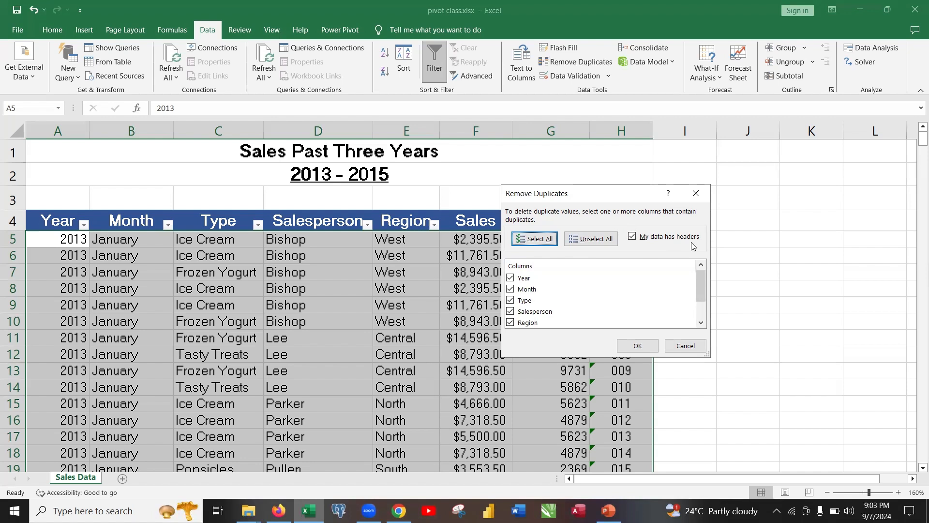
{"action": "left_click", "coordinate": [697, 194]}
{"action": "left_click", "coordinate": [357, 289]}
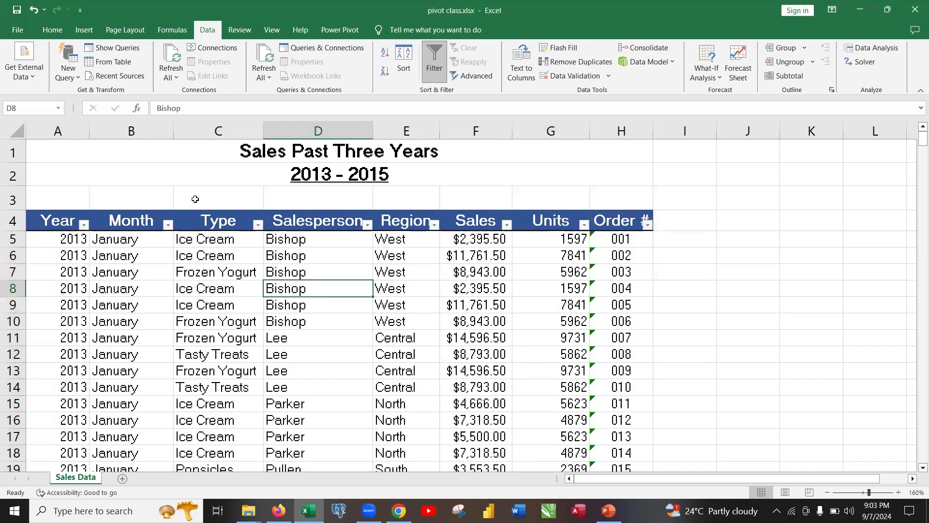
Highlight title rows 1 and 2 and the blank row 3 that separates them from the table header
{"action": "left_click", "coordinate": [12, 153]}
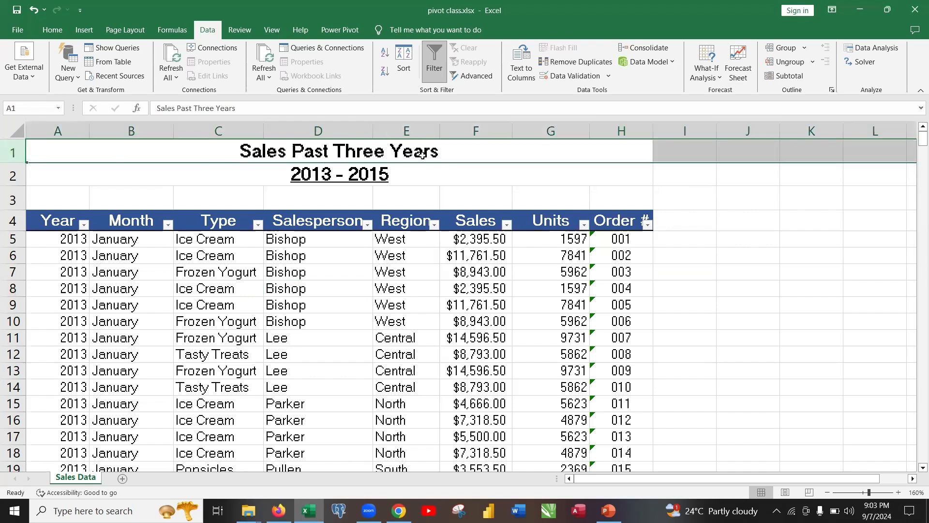
{"action": "left_click", "coordinate": [11, 175]}
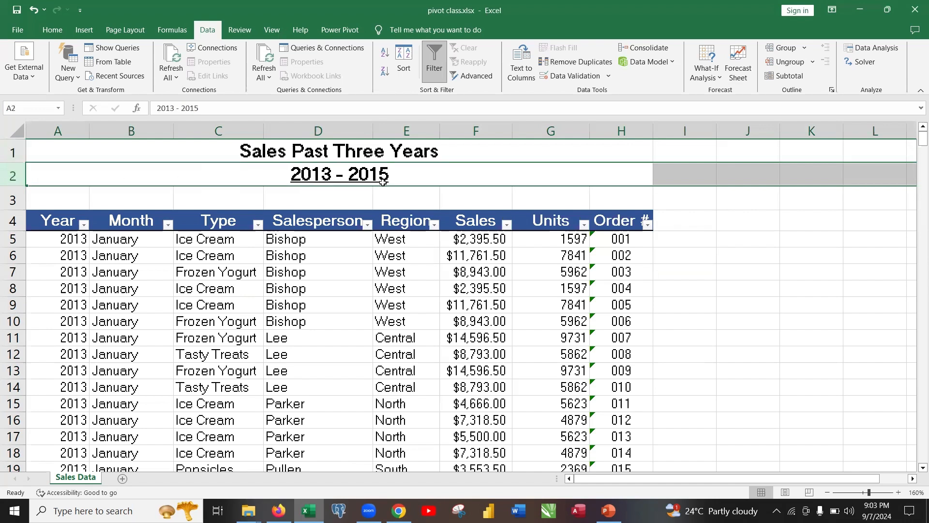
{"action": "left_click_drag", "start_coordinate": [52, 204], "coordinate": [217, 201]}
{"action": "left_click_drag", "start_coordinate": [502, 206], "coordinate": [685, 201]}
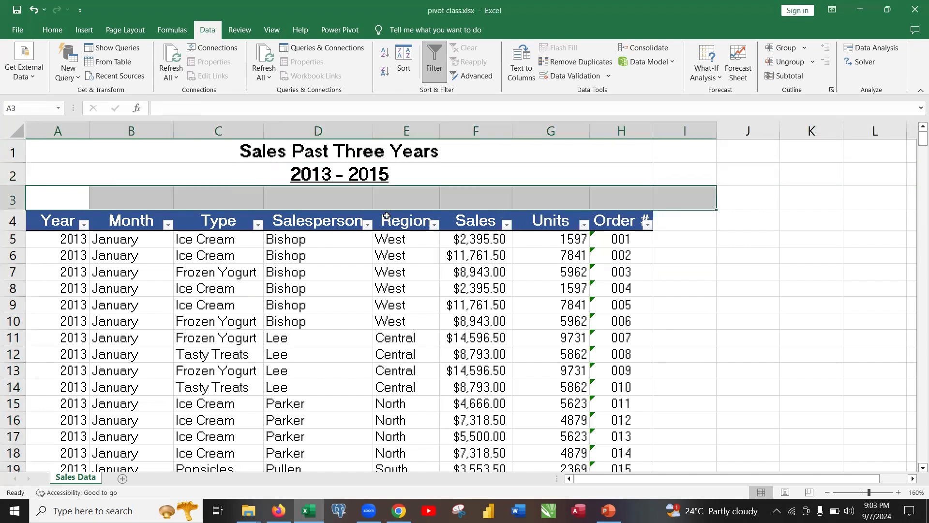
{"action": "left_click", "coordinate": [12, 200]}
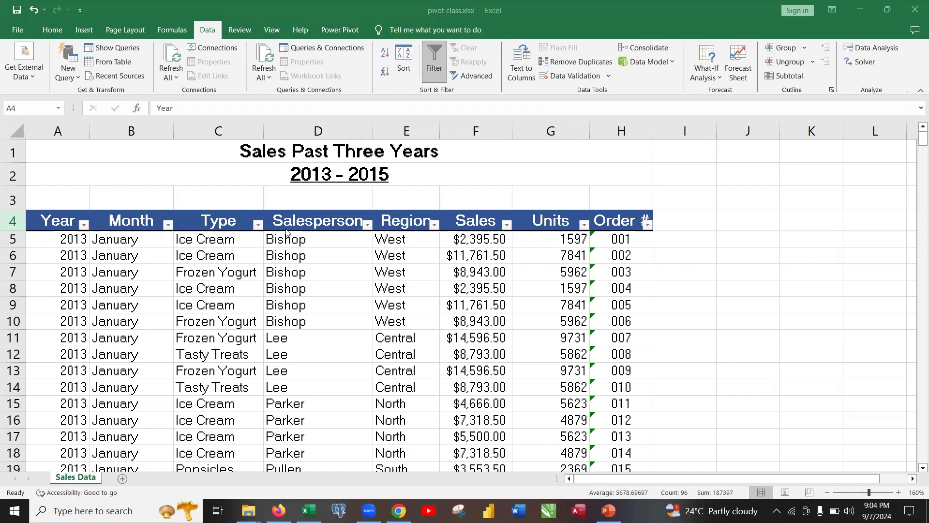
Highlight the title rows and header row 4 again, and select the table block A4:H18
{"action": "left_click_drag", "start_coordinate": [12, 153], "coordinate": [11, 152]}
{"action": "left_click", "coordinate": [11, 175]}
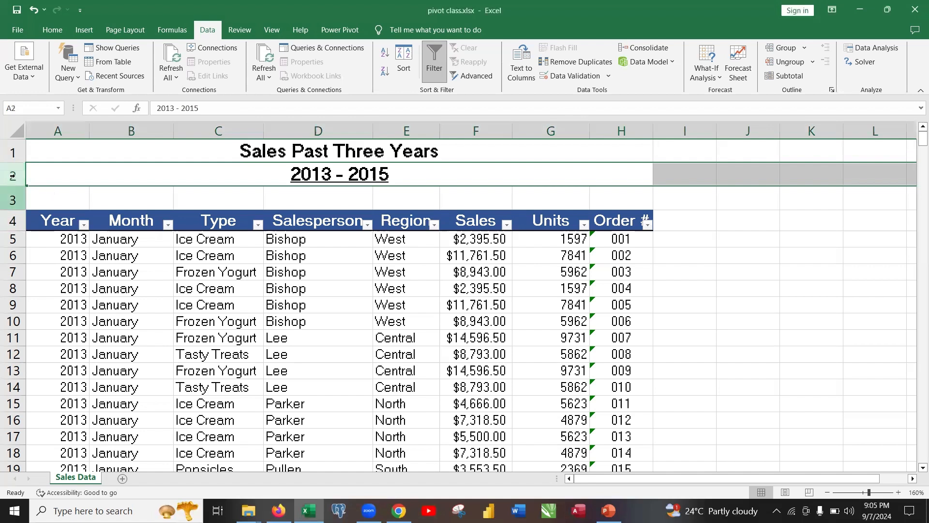
{"action": "left_click", "coordinate": [13, 221]}
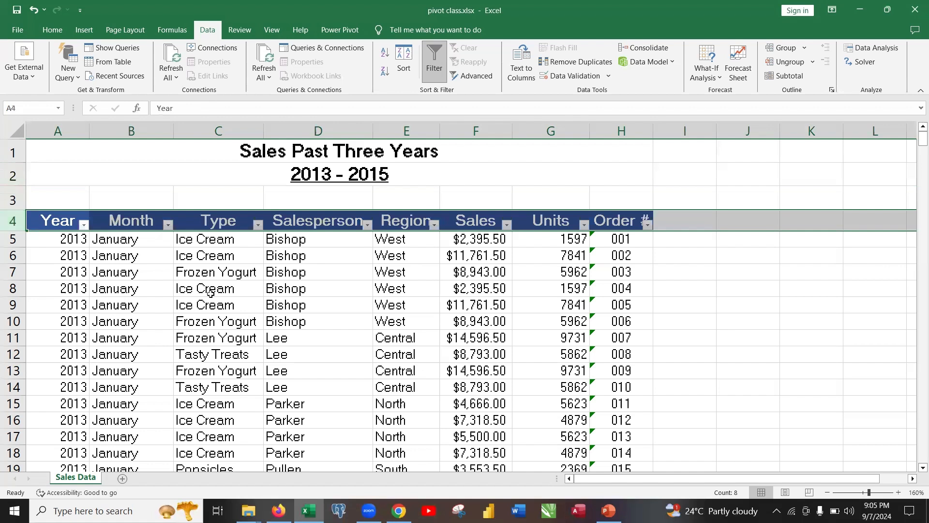
{"action": "left_click", "coordinate": [246, 303]}
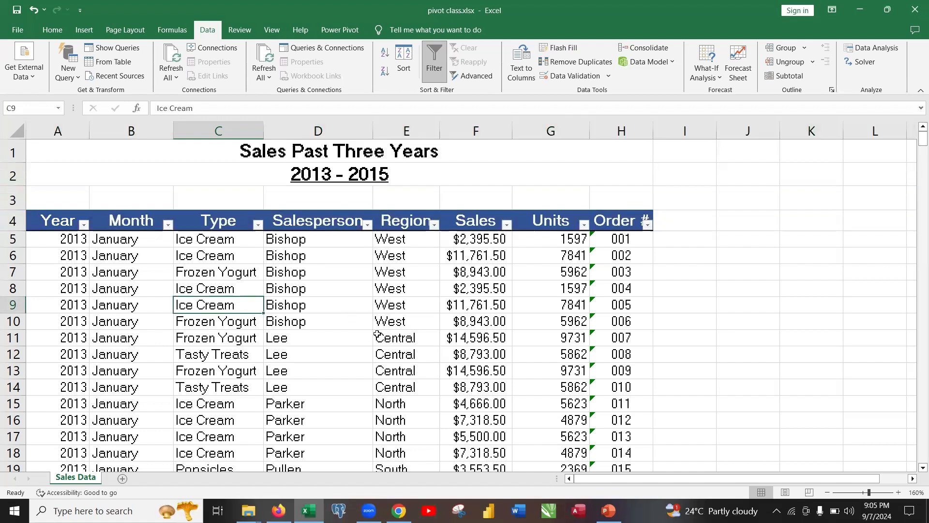
{"action": "left_click", "coordinate": [389, 324]}
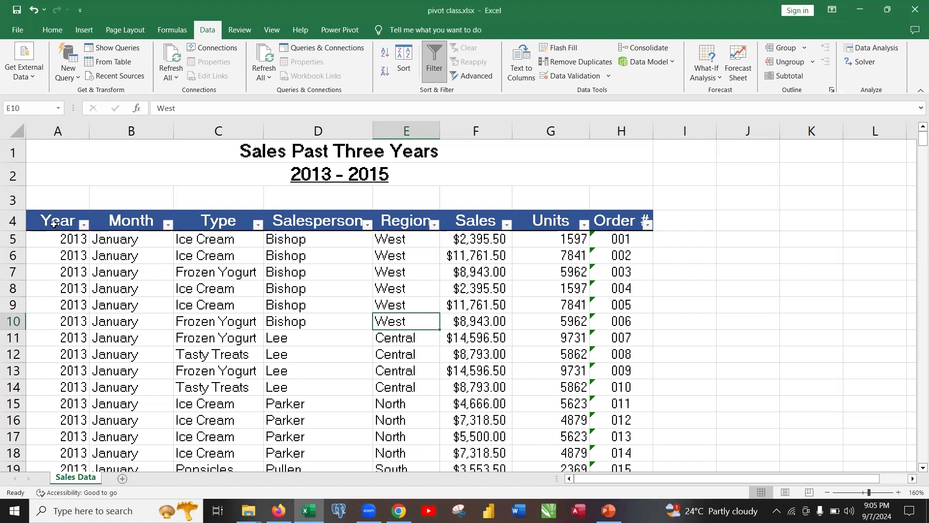
{"action": "left_click_drag", "start_coordinate": [54, 223], "coordinate": [344, 227]}
{"action": "left_click_drag", "start_coordinate": [575, 318], "coordinate": [646, 454]}
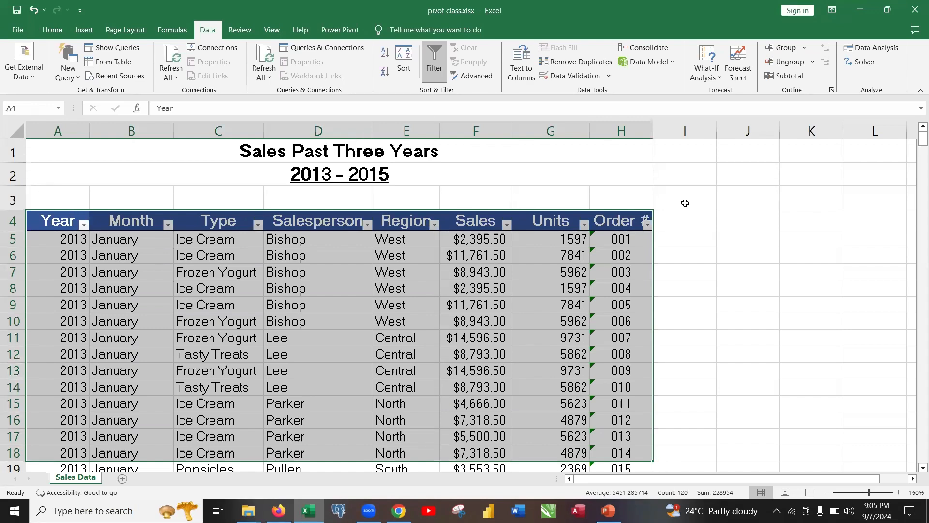
Enter the sample texts FGDGSD, DFS, FSDFSD and FDSF in cells J3 to J6, leaving column I empty beside the table
{"action": "left_click", "coordinate": [684, 202]}
{"action": "left_click", "coordinate": [747, 203]}
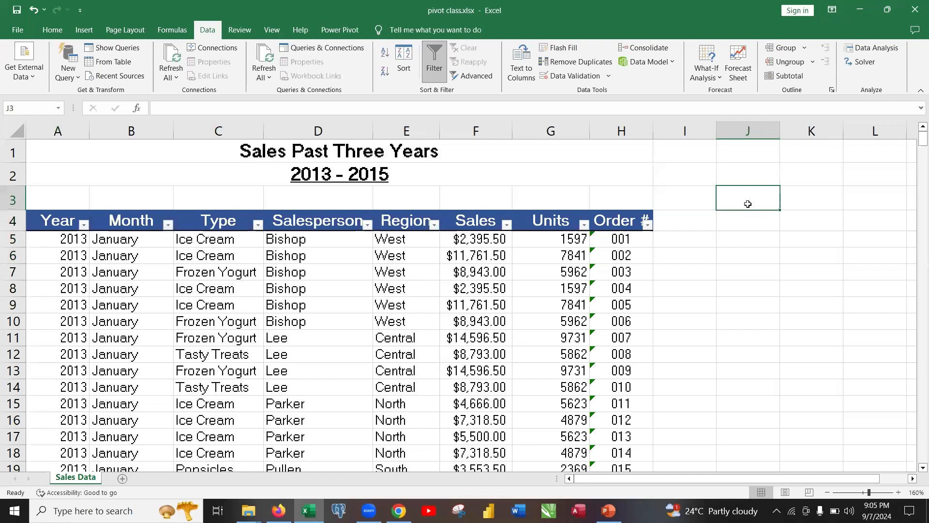
{"action": "type", "text": "FGDGSD"}
{"action": "double_click", "coordinate": [755, 221]}
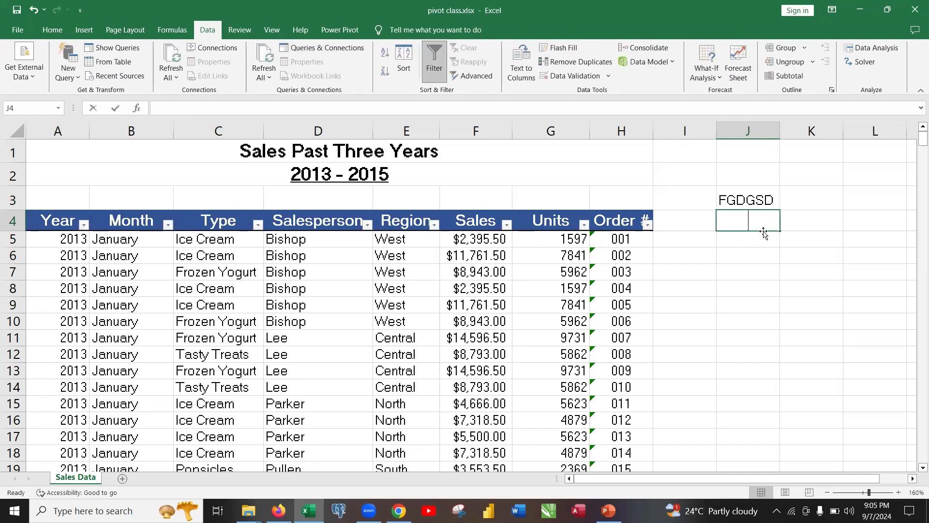
{"action": "type", "text": "DFS"}
{"action": "key", "text": "Return"}
{"action": "type", "text": "FSDFSD"}
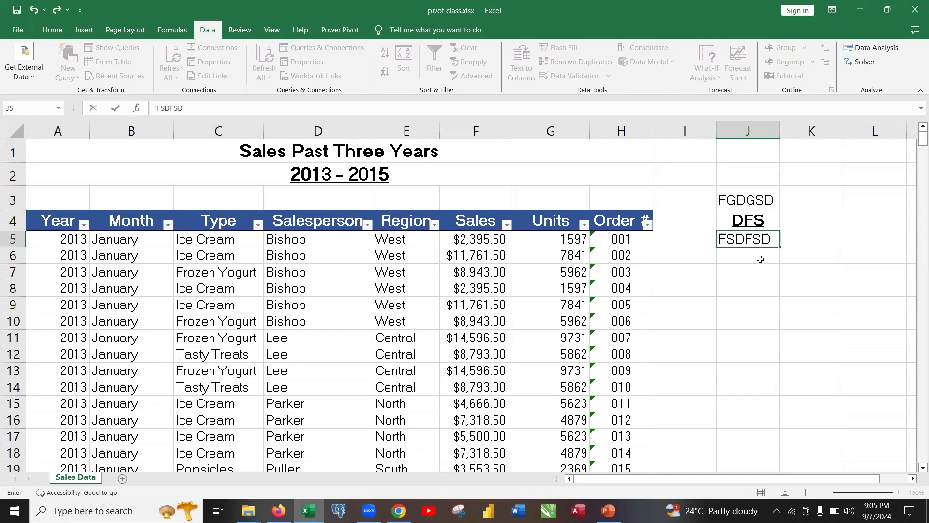
{"action": "key", "text": "Return"}
{"action": "type", "text": "FDSF"}
{"action": "left_click", "coordinate": [579, 286]}
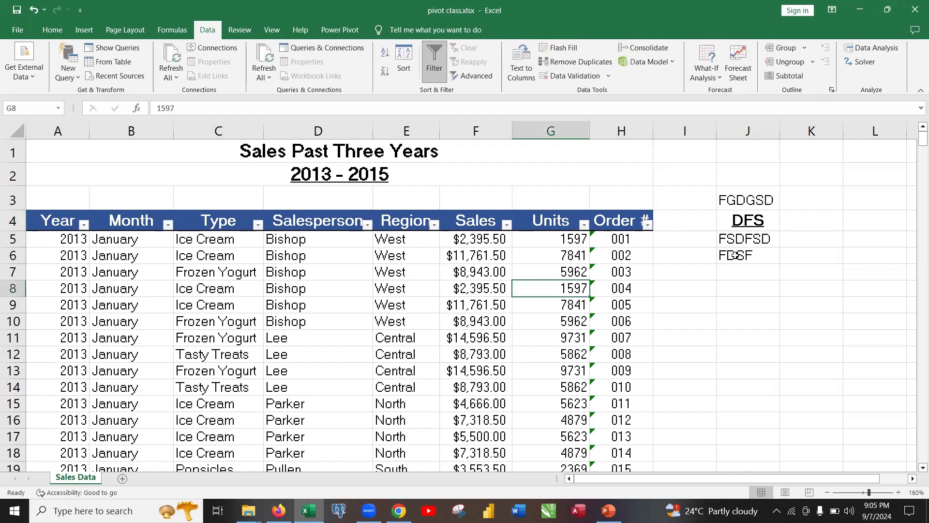
Compare the sample block in column J with the sales table by highlighting both and the empty column I between them
{"action": "left_click_drag", "start_coordinate": [735, 194], "coordinate": [755, 272]}
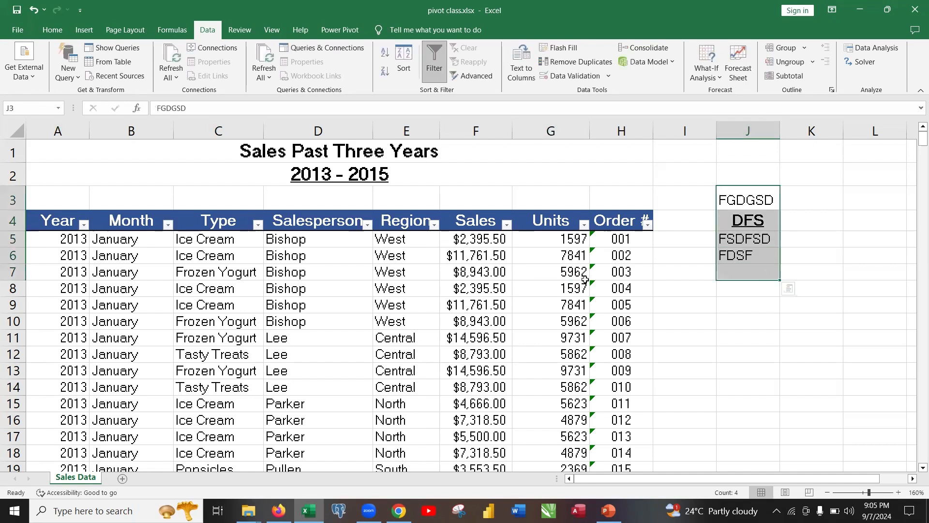
{"action": "left_click", "coordinate": [499, 272]}
{"action": "left_click_drag", "start_coordinate": [485, 240], "coordinate": [556, 304]}
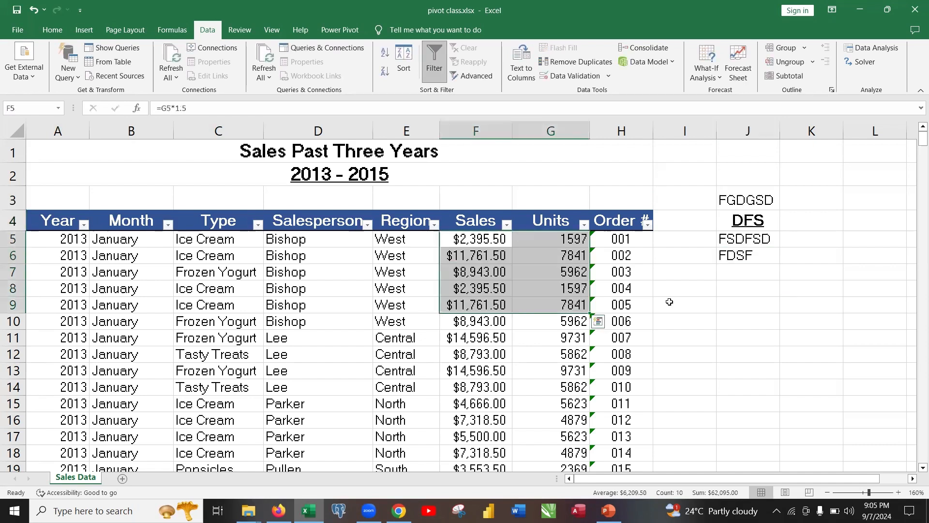
{"action": "left_click", "coordinate": [680, 237]}
{"action": "left_click", "coordinate": [682, 129]}
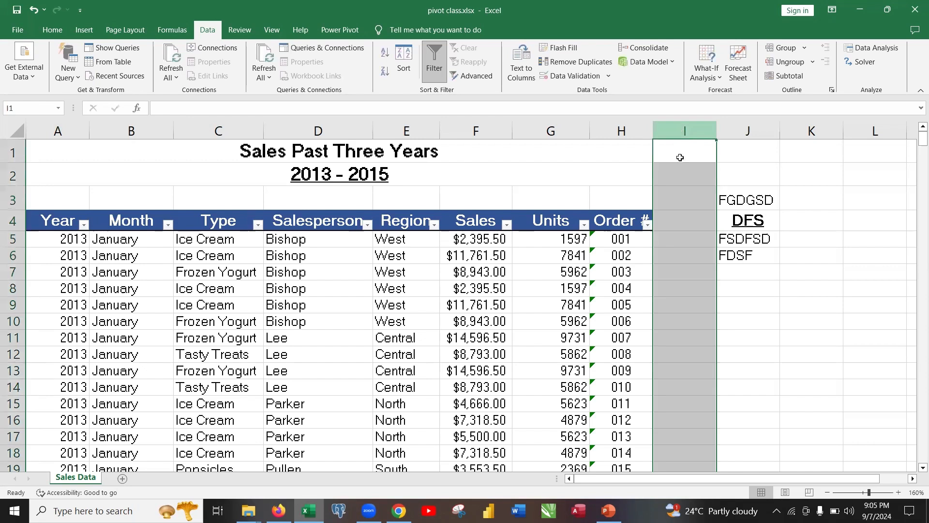
{"action": "left_click", "coordinate": [767, 301]}
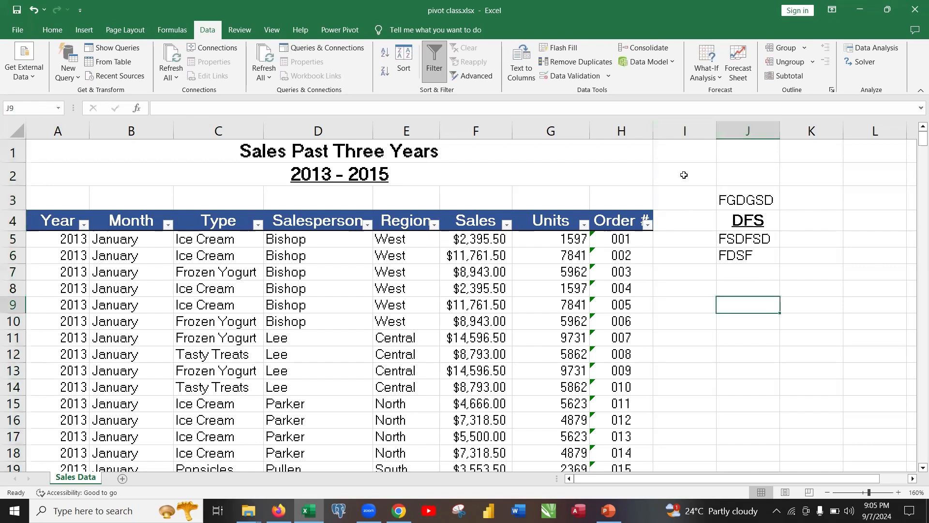
{"action": "left_click", "coordinate": [685, 130]}
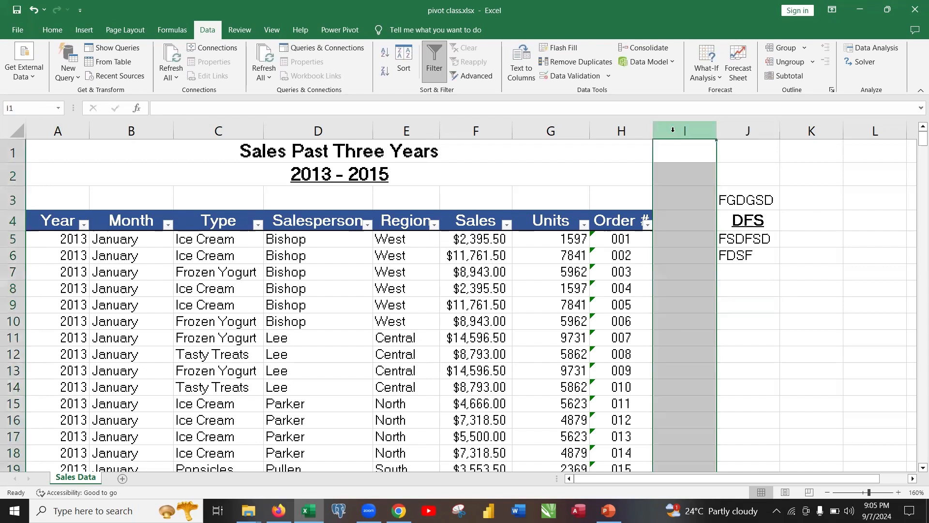
{"action": "left_click", "coordinate": [755, 207]}
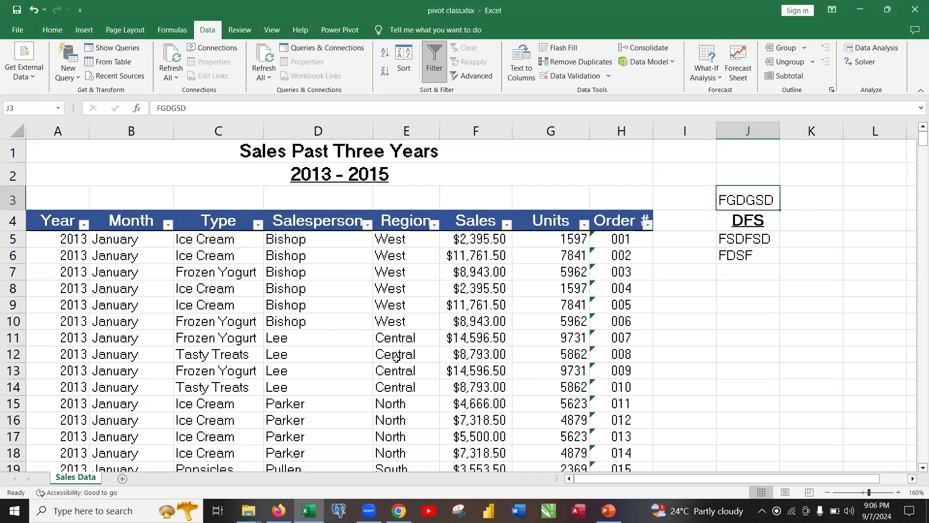
{"action": "left_click", "coordinate": [397, 322]}
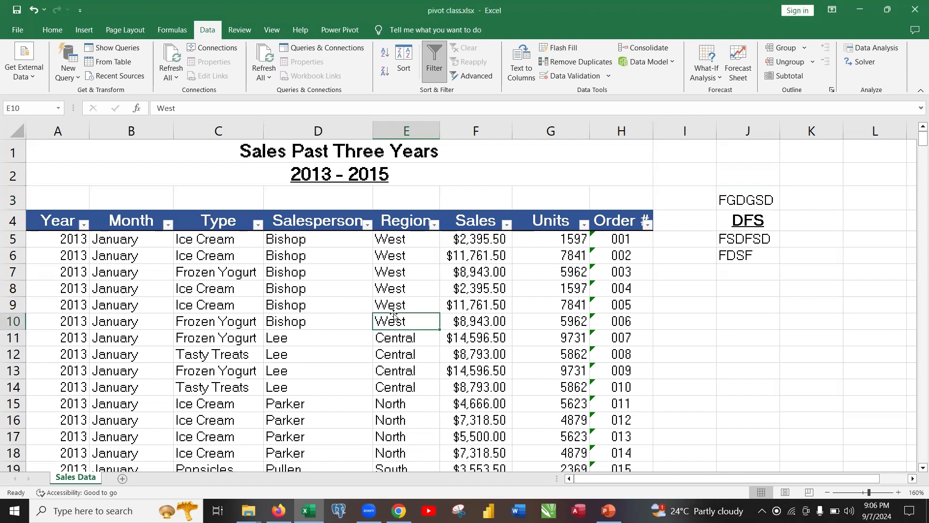
Open Remove Duplicates for the sales table, starting from a single cell inside the data
{"action": "left_click", "coordinate": [303, 309]}
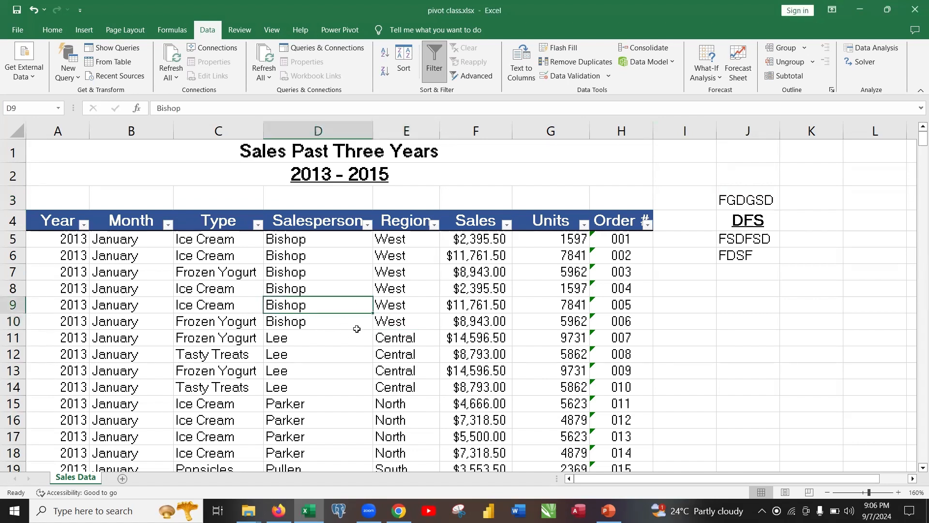
{"action": "left_click", "coordinate": [410, 305]}
{"action": "left_click", "coordinate": [278, 308]}
{"action": "left_click", "coordinate": [572, 65]}
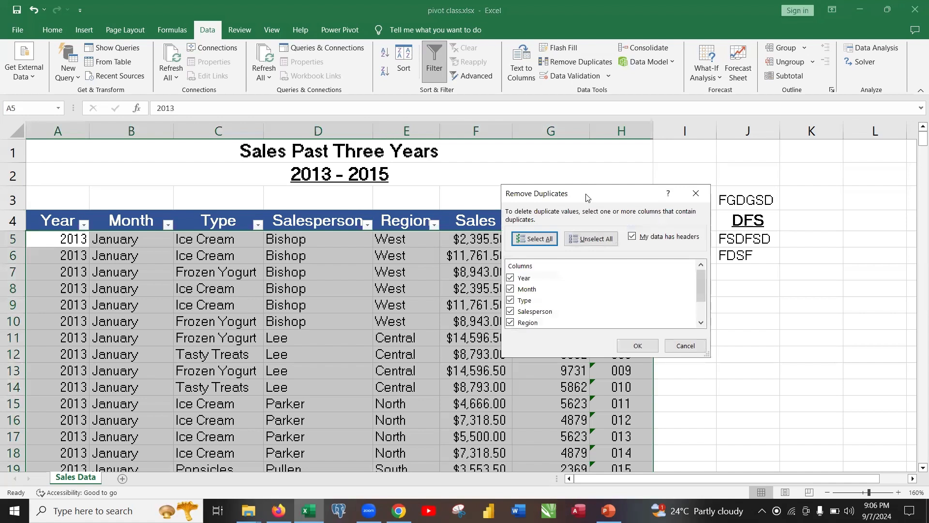
{"action": "left_click_drag", "start_coordinate": [587, 197], "coordinate": [378, 219]}
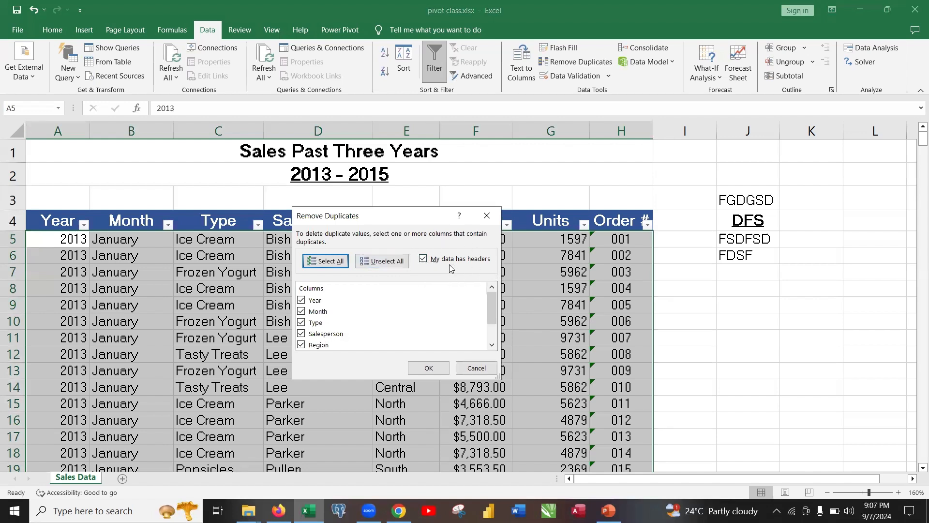
Toggle the My data has headers option off and back on to compare the listed column names and the selected range
{"action": "left_click", "coordinate": [423, 259]}
{"action": "left_click", "coordinate": [423, 259]}
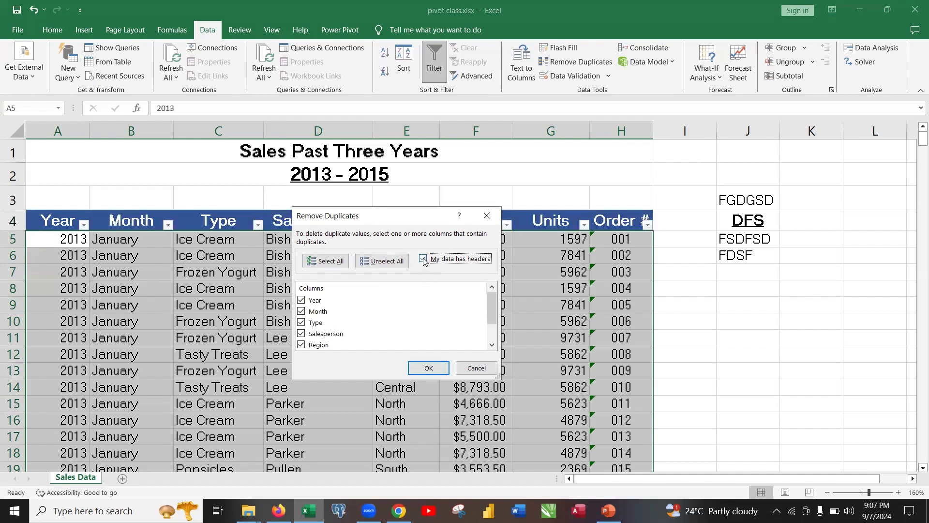
{"action": "left_click", "coordinate": [423, 259]}
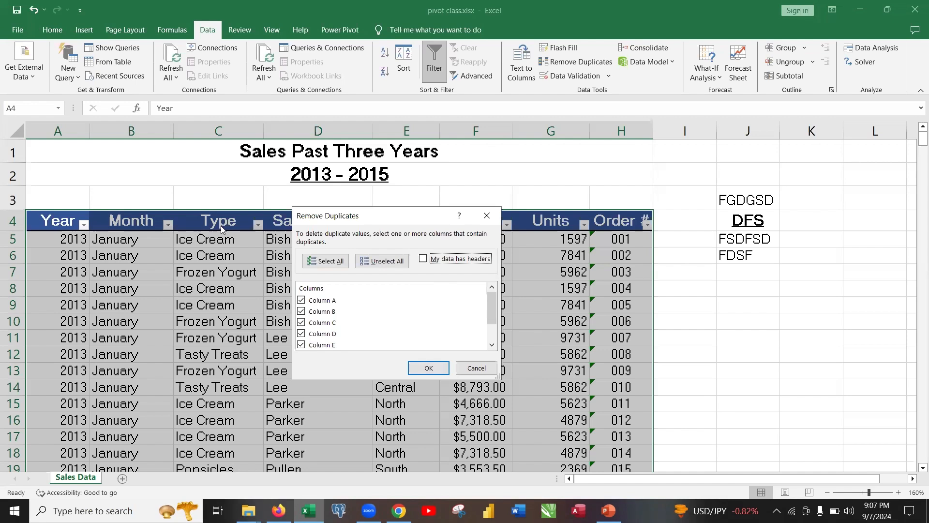
{"action": "left_click_drag", "start_coordinate": [401, 220], "coordinate": [380, 277]}
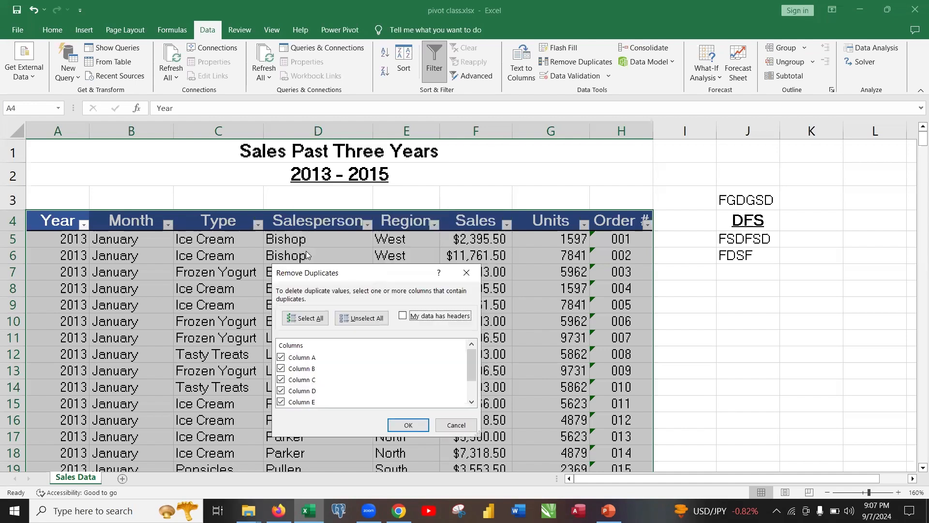
{"action": "left_click", "coordinate": [402, 316]}
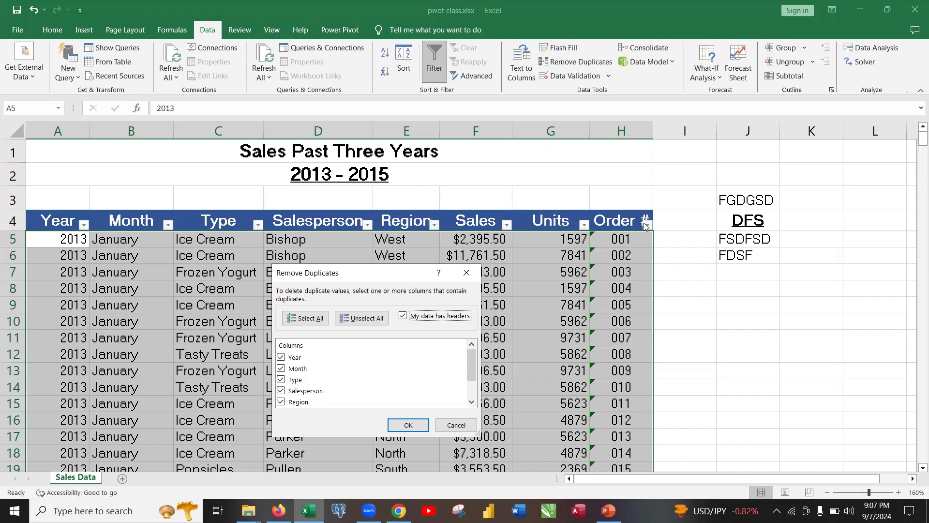
{"action": "left_click", "coordinate": [403, 314]}
Run Remove Duplicates on the sales table with all columns checked and headers recognised
{"action": "left_click_drag", "start_coordinate": [398, 273], "coordinate": [410, 245]}
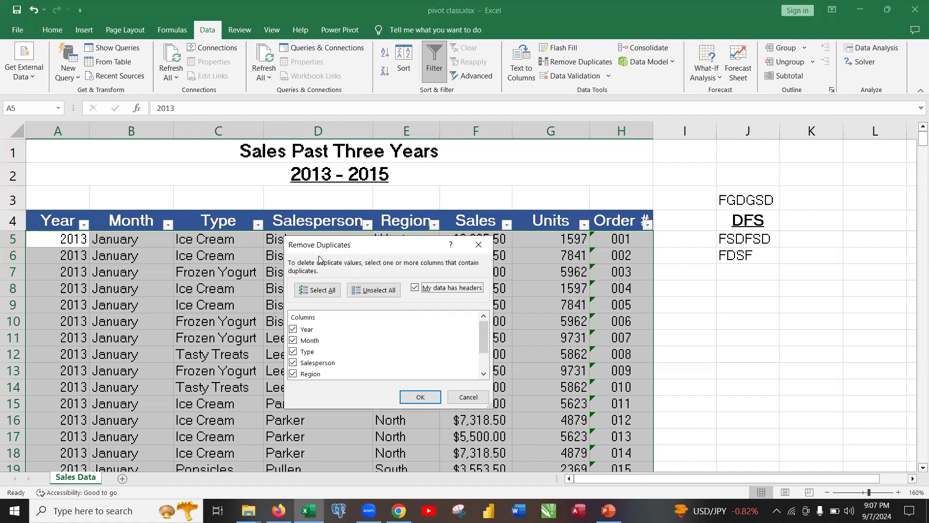
{"action": "left_click", "coordinate": [419, 397]}
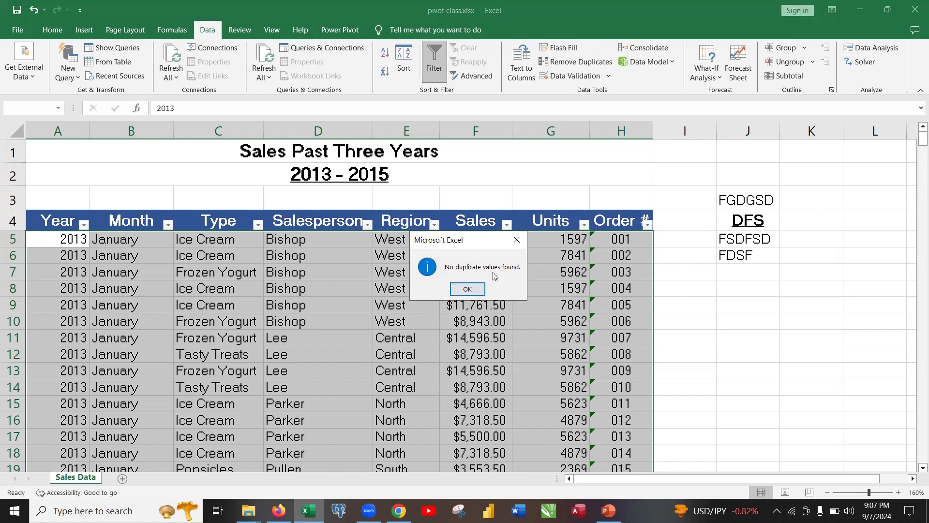
{"action": "left_click", "coordinate": [467, 289]}
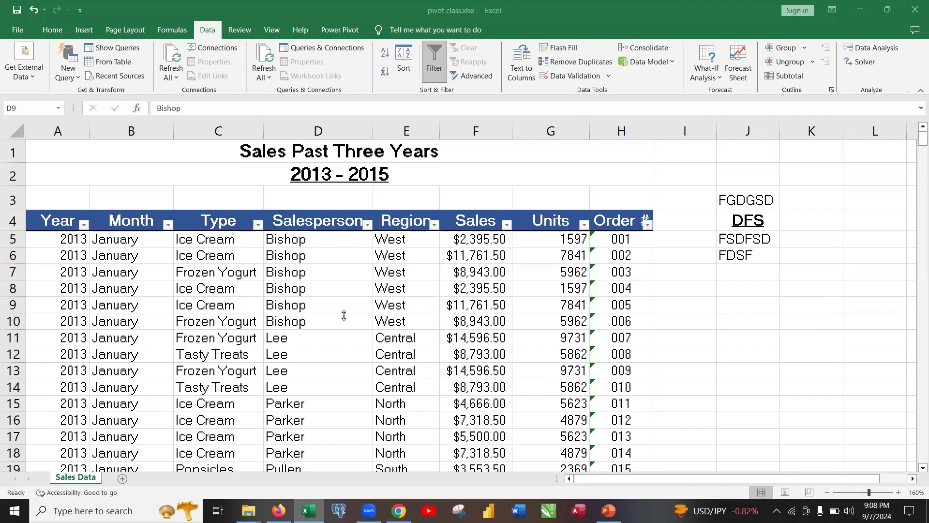
Delete blank row 3 between the title rows and the table header
{"action": "left_click", "coordinate": [14, 199]}
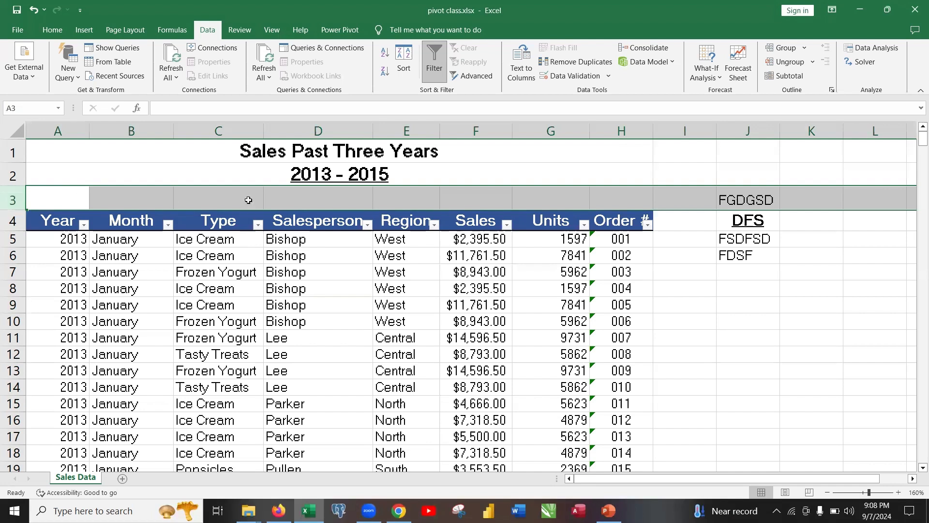
{"action": "left_click", "coordinate": [269, 302]}
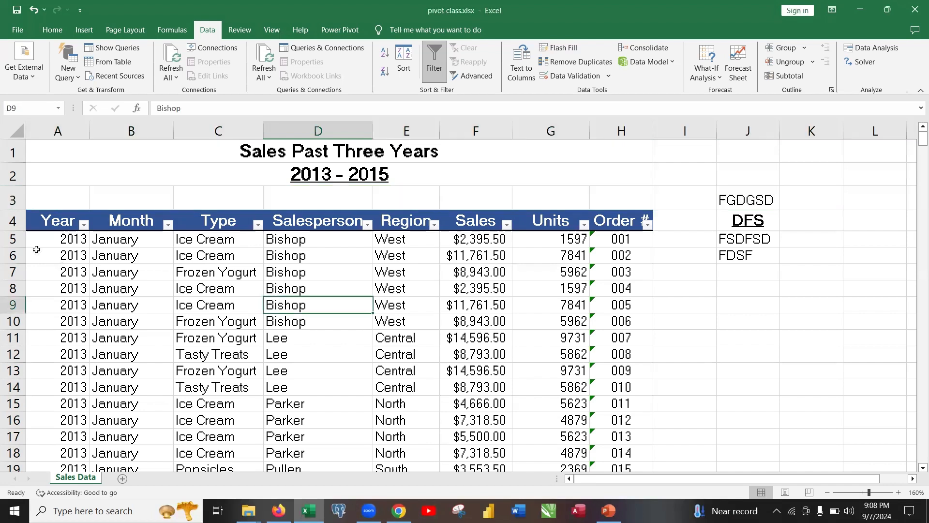
{"action": "right_click", "coordinate": [14, 199]}
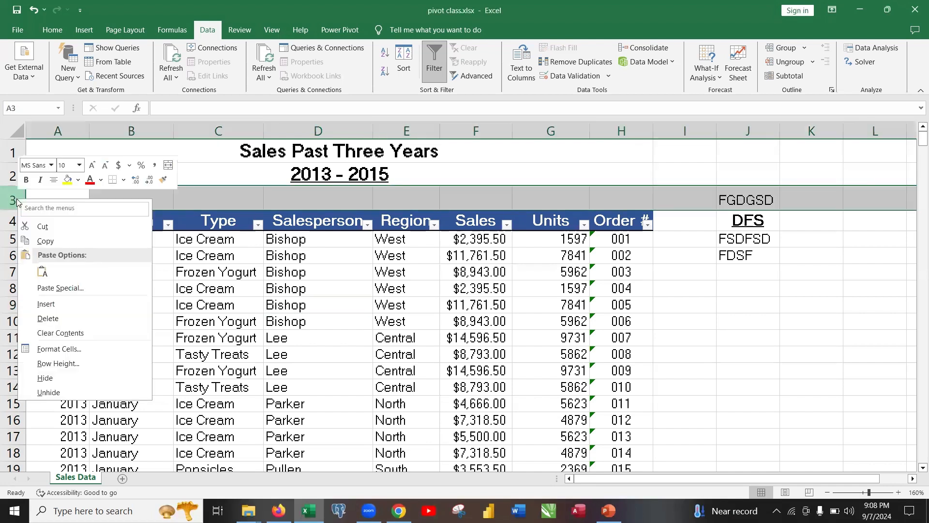
{"action": "left_click", "coordinate": [53, 318]}
{"action": "left_click", "coordinate": [301, 310]}
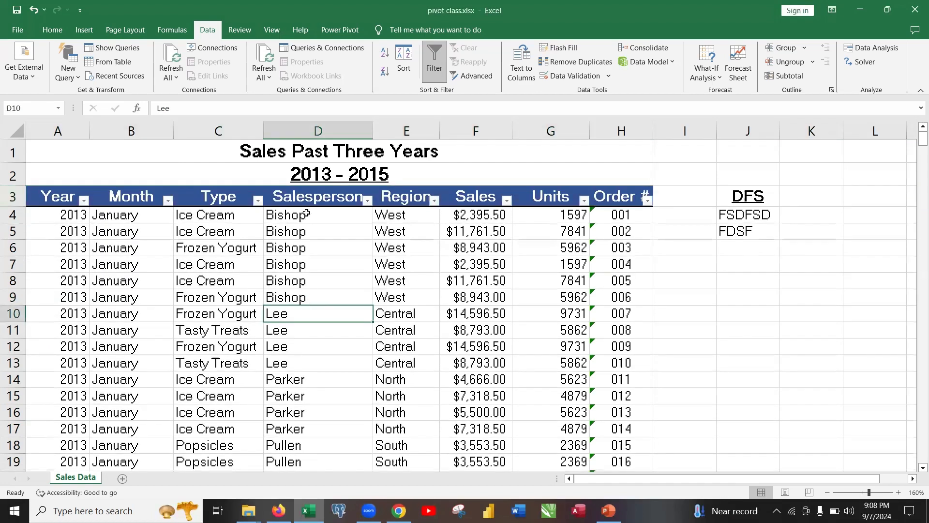
Check which range Remove Duplicates selects from a table cell without the separating row, and close it without removing anything
{"action": "left_click", "coordinate": [368, 261]}
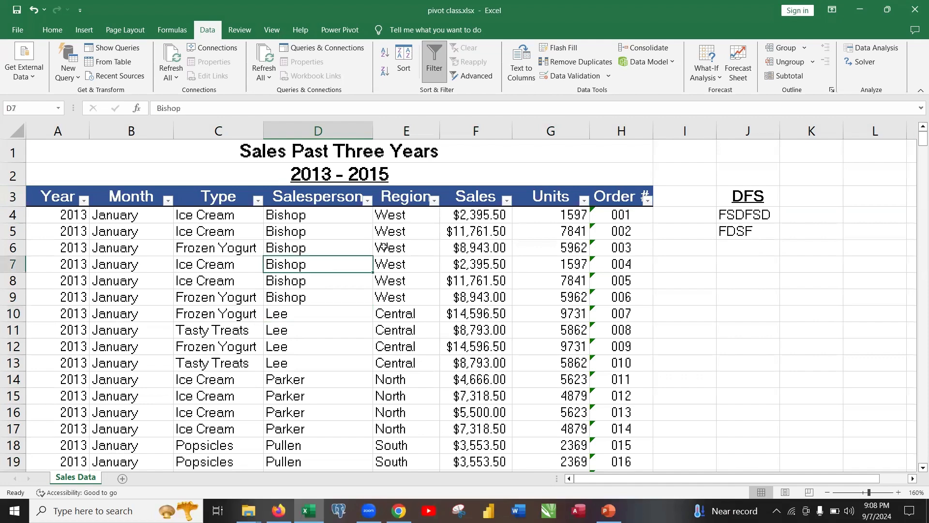
{"action": "left_click", "coordinate": [581, 62]}
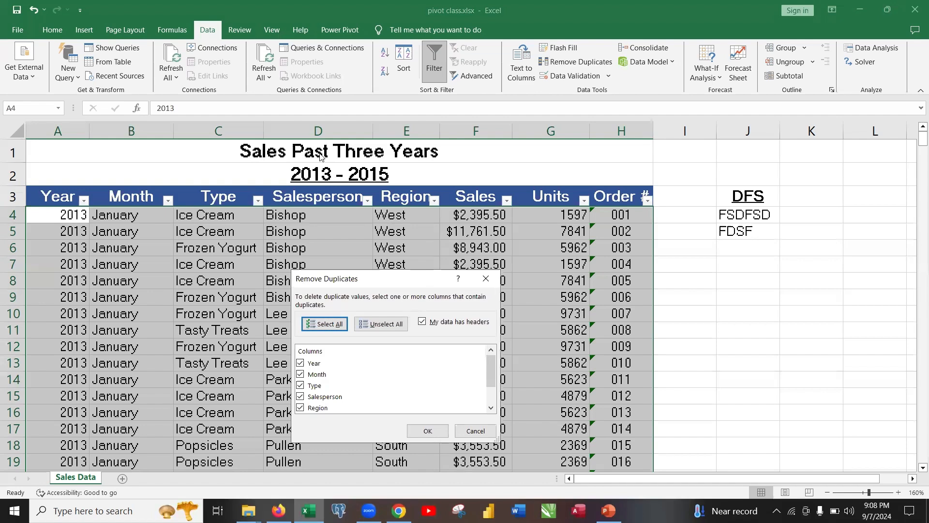
{"action": "left_click", "coordinate": [486, 277]}
{"action": "left_click", "coordinate": [358, 266]}
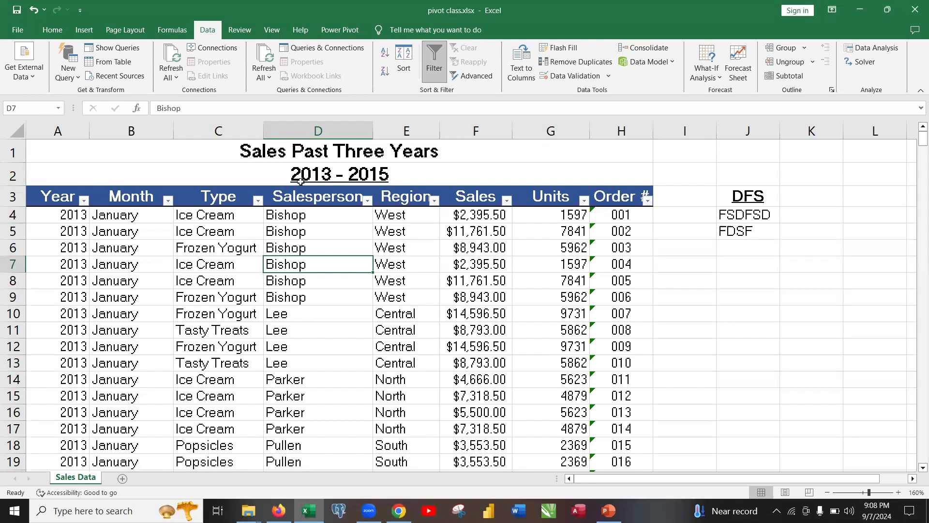
{"action": "right_click", "coordinate": [12, 176]}
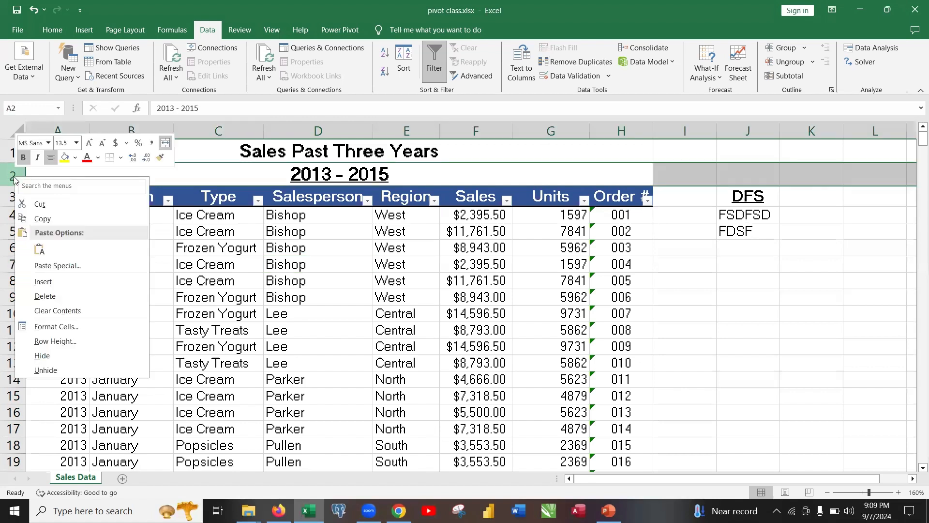
{"action": "left_click", "coordinate": [45, 281]}
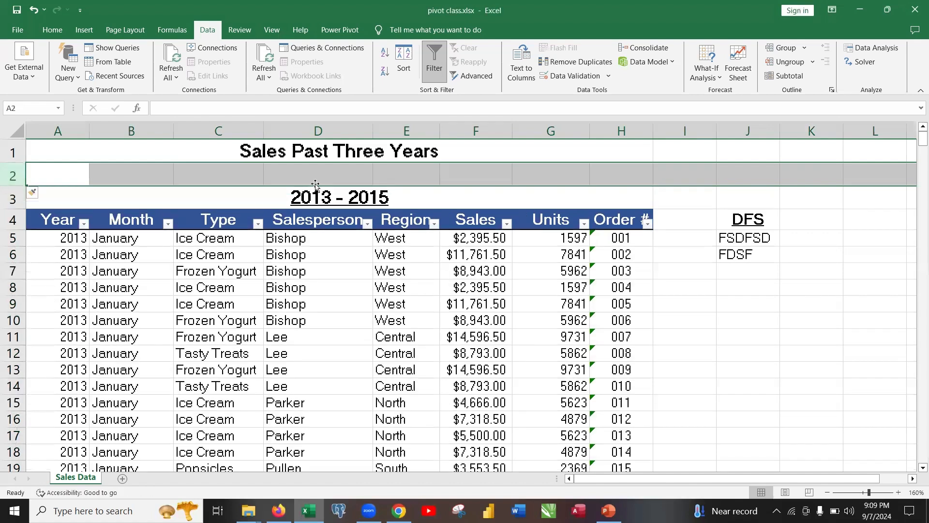
{"action": "right_click", "coordinate": [14, 175]}
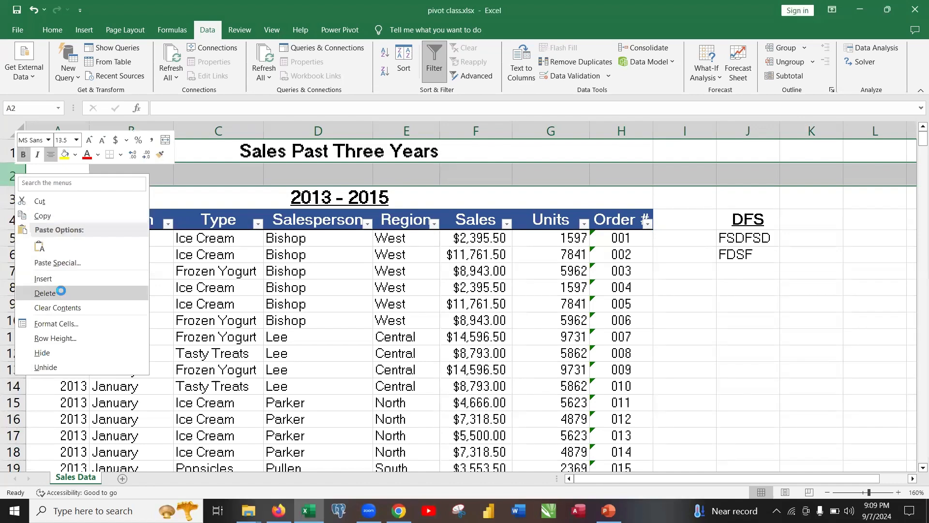
{"action": "left_click", "coordinate": [45, 293]}
Insert a blank row 3 between the title rows and the table header
{"action": "left_click", "coordinate": [12, 196]}
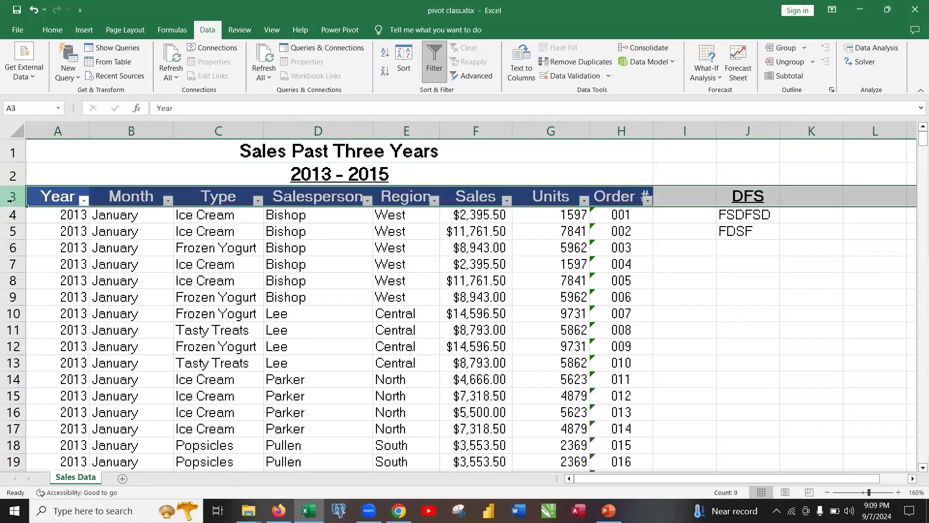
{"action": "right_click", "coordinate": [13, 200]}
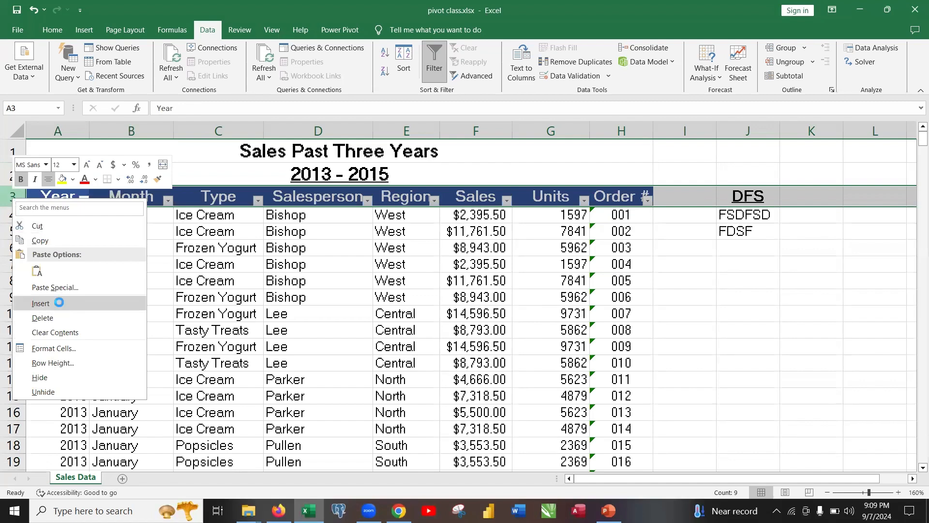
{"action": "left_click", "coordinate": [40, 302]}
{"action": "left_click", "coordinate": [216, 303]}
{"action": "left_click", "coordinate": [18, 199]}
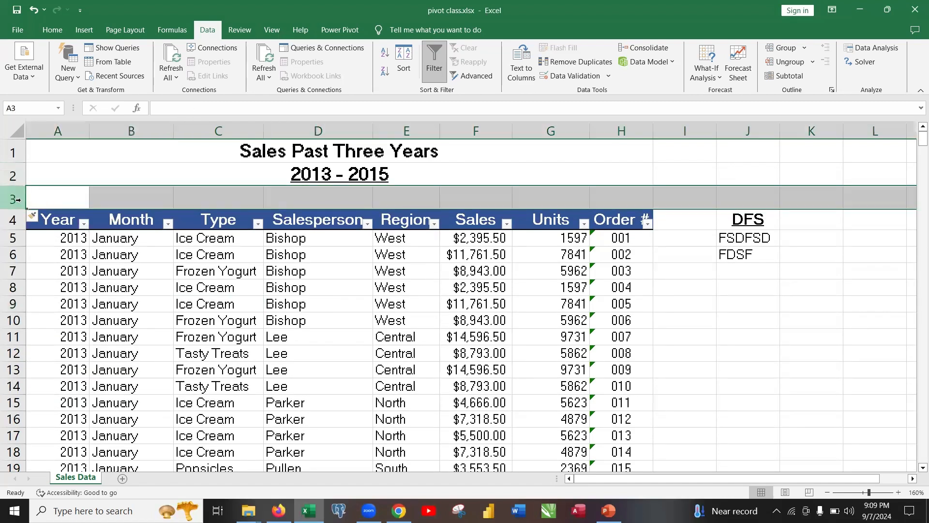
{"action": "left_click", "coordinate": [326, 286]}
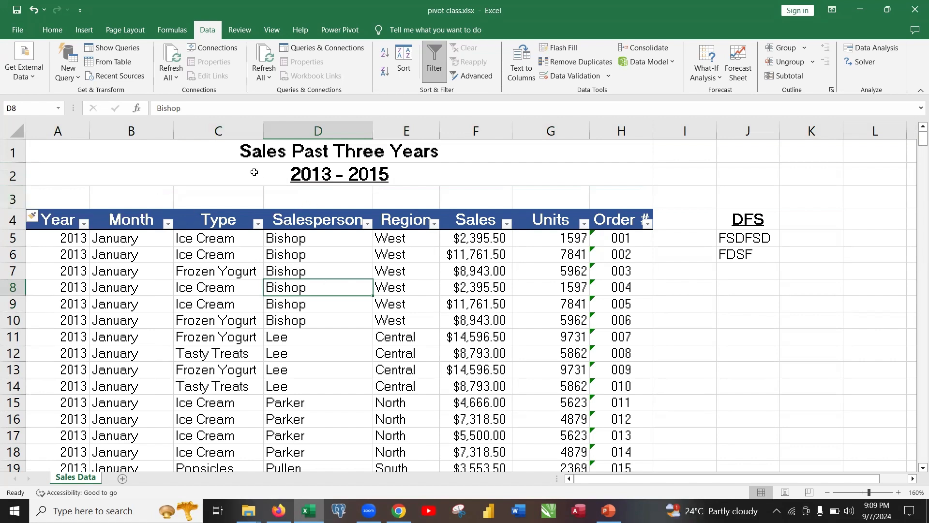
Highlight title rows 1 and 2, and the table block A4:H18 below the blank row, to compare the separated areas
{"action": "left_click_drag", "start_coordinate": [73, 155], "coordinate": [466, 174]}
{"action": "left_click", "coordinate": [390, 271]}
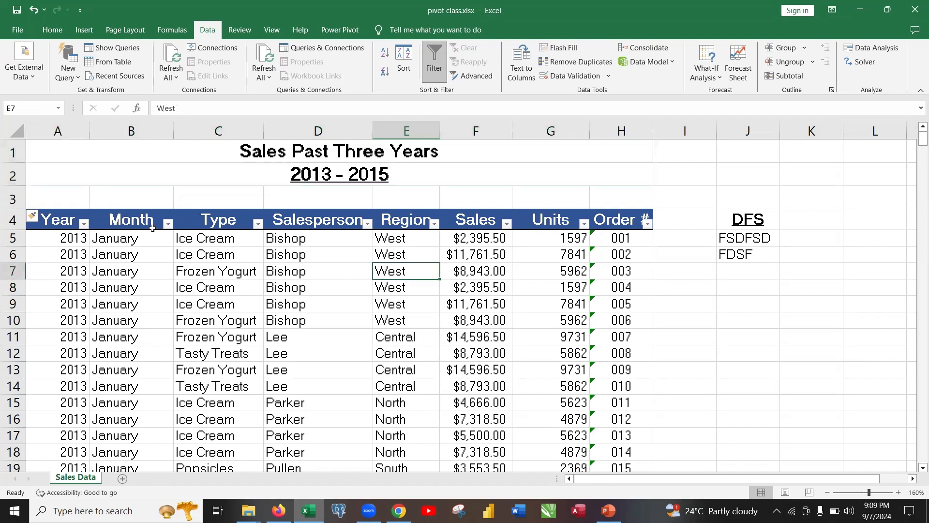
{"action": "left_click_drag", "start_coordinate": [49, 224], "coordinate": [425, 355]}
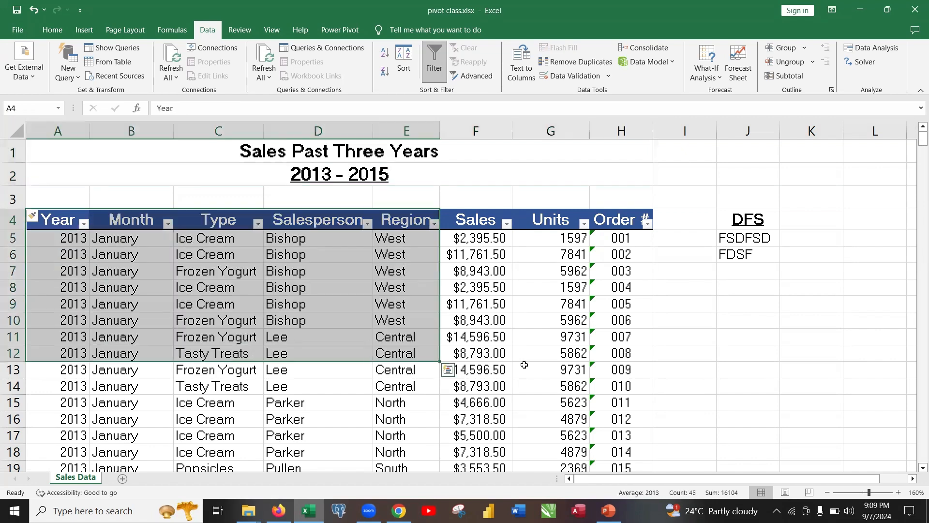
{"action": "left_click", "coordinate": [535, 345]}
{"action": "left_click", "coordinate": [345, 306]}
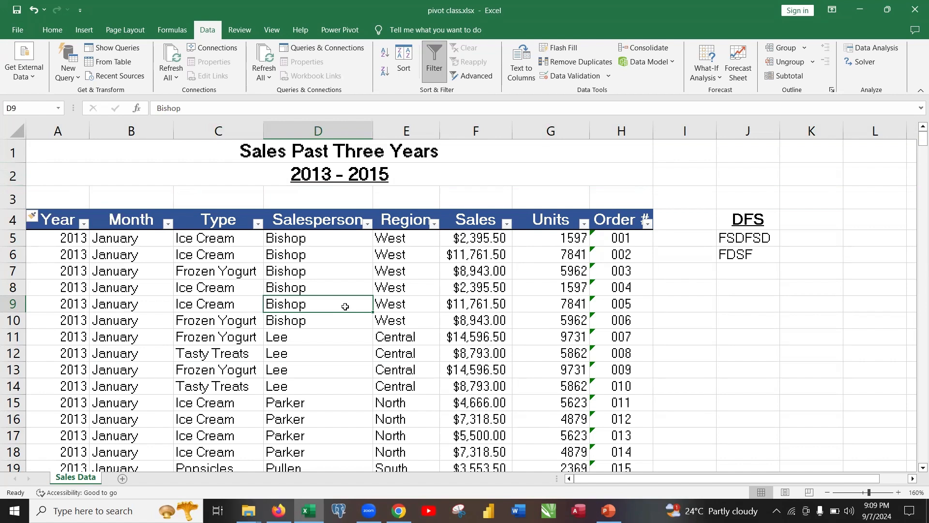
{"action": "left_click_drag", "start_coordinate": [57, 224], "coordinate": [629, 452]}
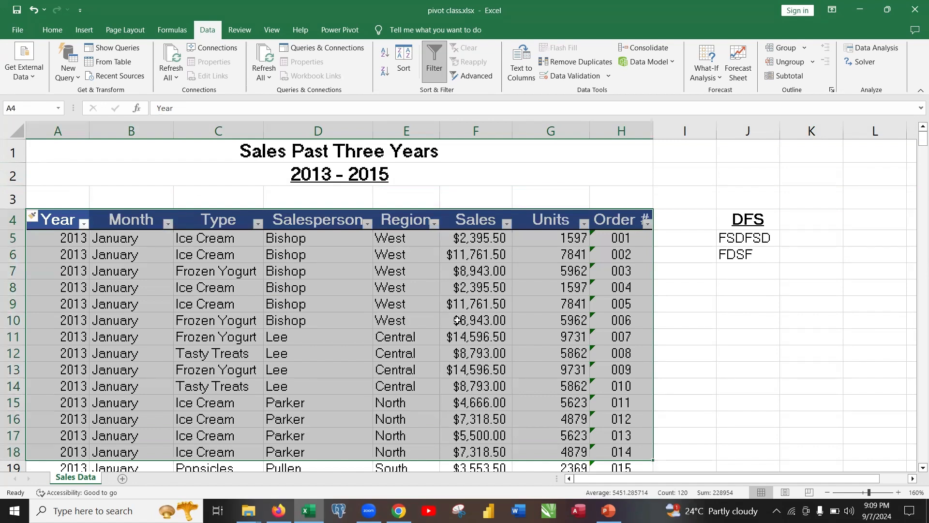
{"action": "left_click", "coordinate": [374, 309]}
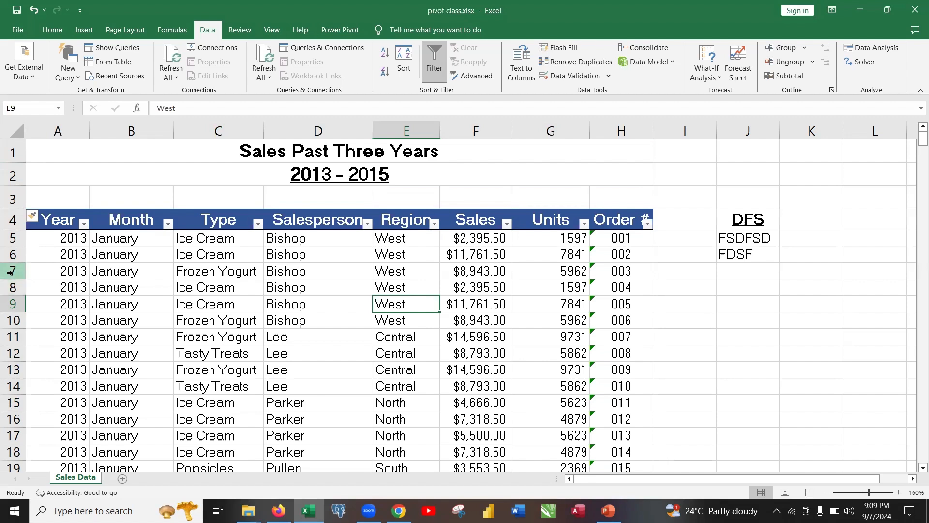
Insert three blank rows at rows 7 to 9 inside the sales table
{"action": "left_click_drag", "start_coordinate": [11, 271], "coordinate": [13, 306]}
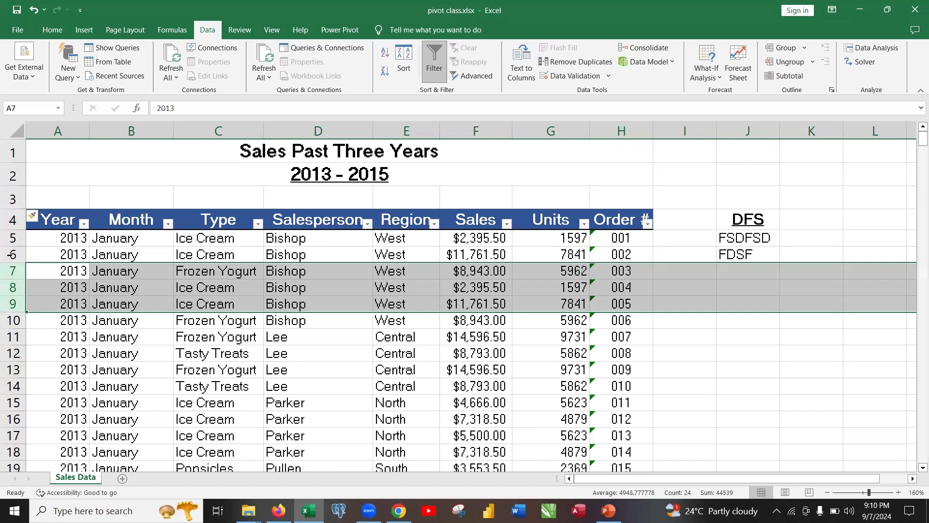
{"action": "right_click", "coordinate": [10, 288]}
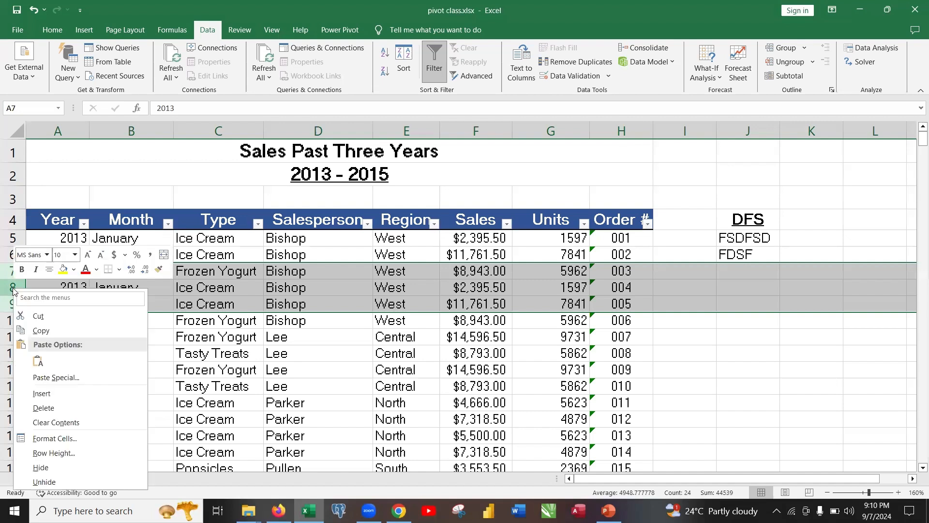
{"action": "left_click", "coordinate": [41, 393]}
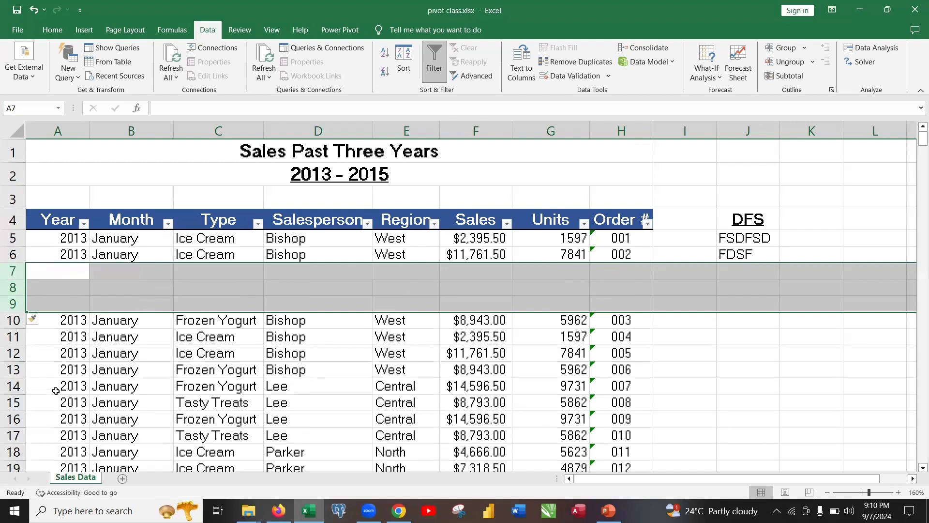
{"action": "left_click", "coordinate": [249, 384]}
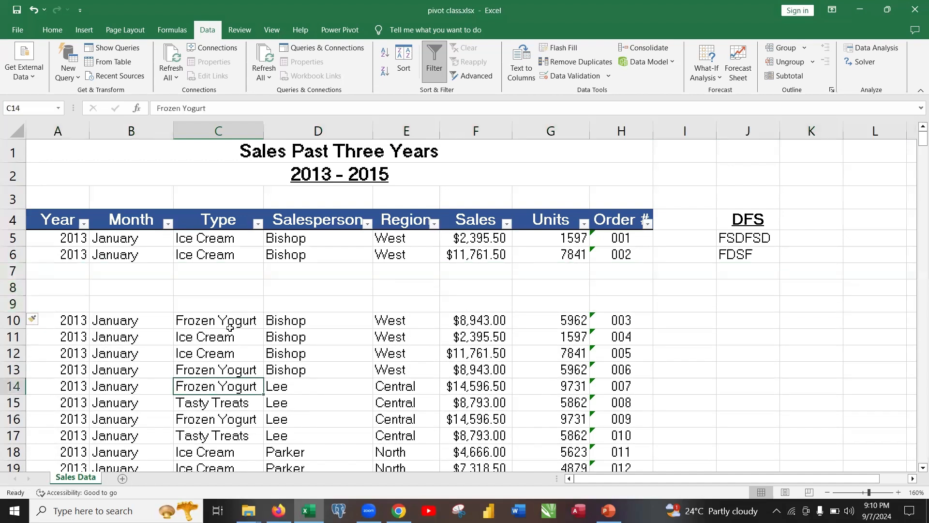
Highlight blank rows 7, 8 and 9 that split the sales data
{"action": "left_click", "coordinate": [13, 270]}
{"action": "left_click", "coordinate": [13, 287]}
{"action": "left_click", "coordinate": [14, 303]}
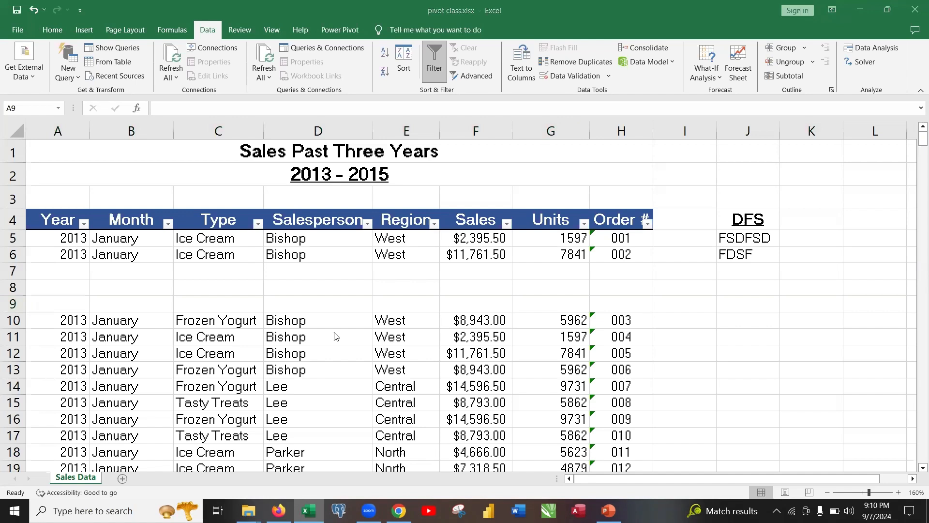
{"action": "left_click", "coordinate": [12, 274]}
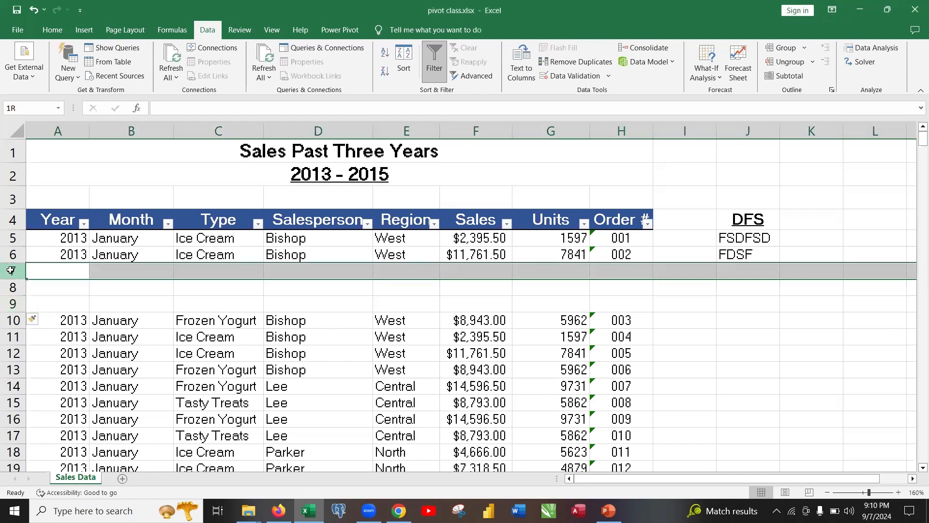
Delete the three blank rows 7 to 9 that split the sales data
{"action": "left_click", "coordinate": [94, 304]}
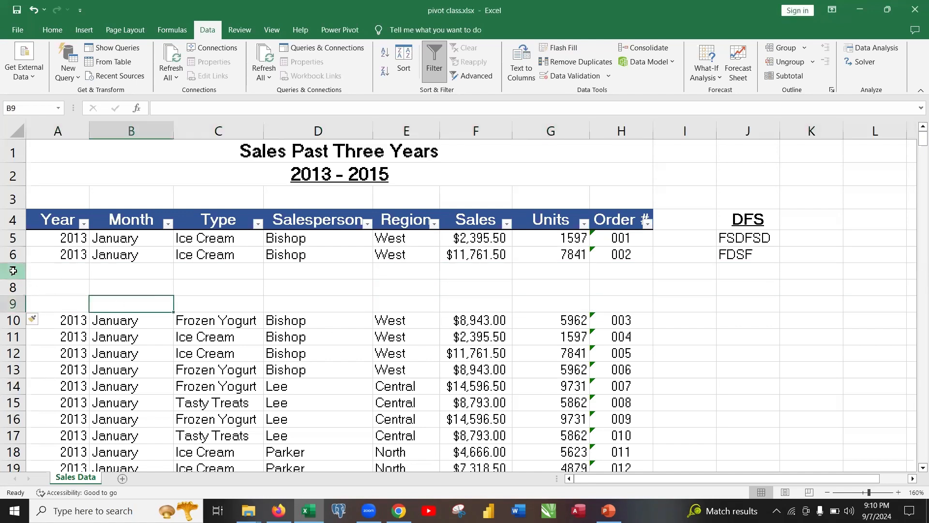
{"action": "left_click_drag", "start_coordinate": [13, 271], "coordinate": [13, 303]}
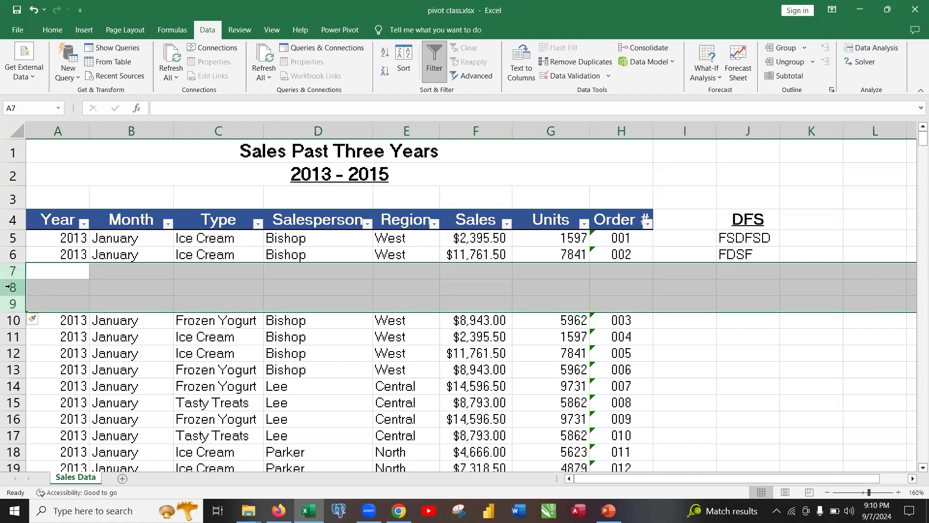
{"action": "right_click", "coordinate": [11, 289]}
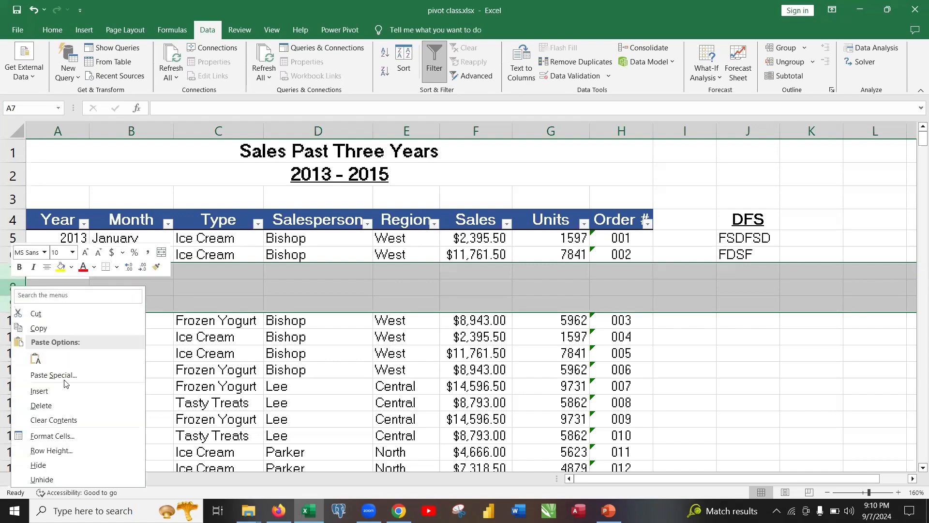
{"action": "left_click", "coordinate": [60, 405]}
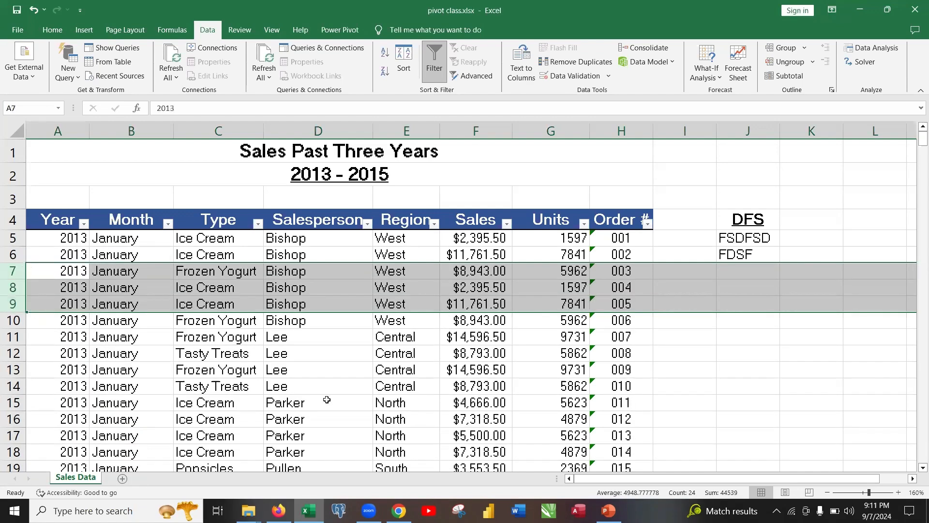
{"action": "left_click", "coordinate": [327, 399]}
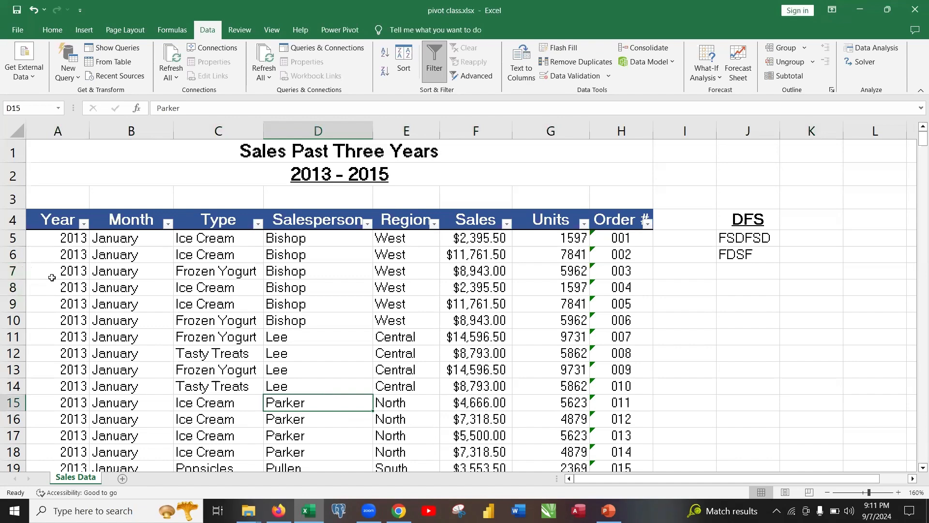
Insert three blank rows at rows 7 to 9 to make room for repeated sales records
{"action": "left_click_drag", "start_coordinate": [14, 271], "coordinate": [14, 304]}
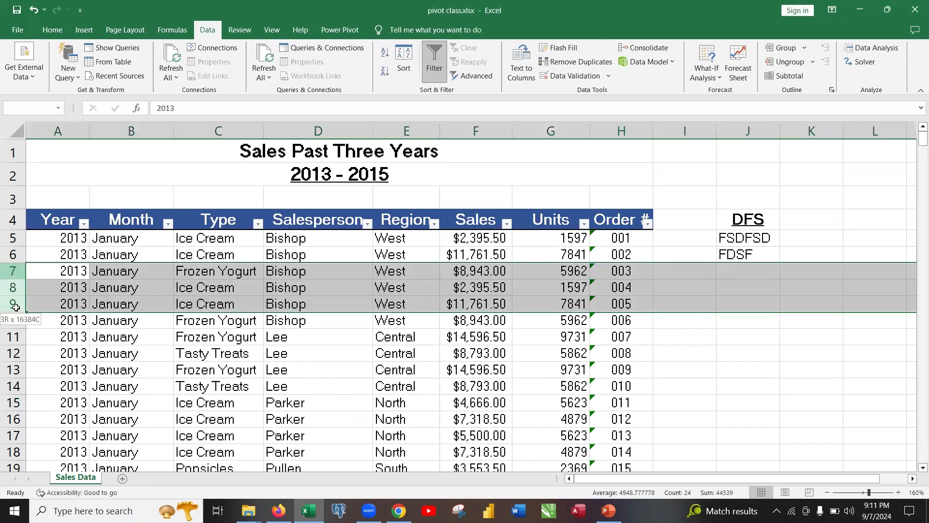
{"action": "right_click", "coordinate": [17, 305]}
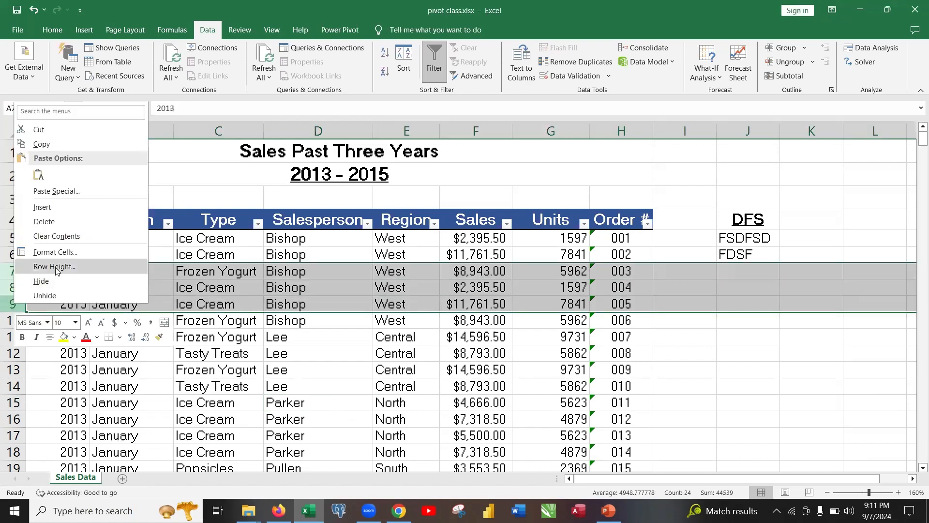
{"action": "left_click", "coordinate": [42, 206]}
{"action": "left_click", "coordinate": [324, 401]}
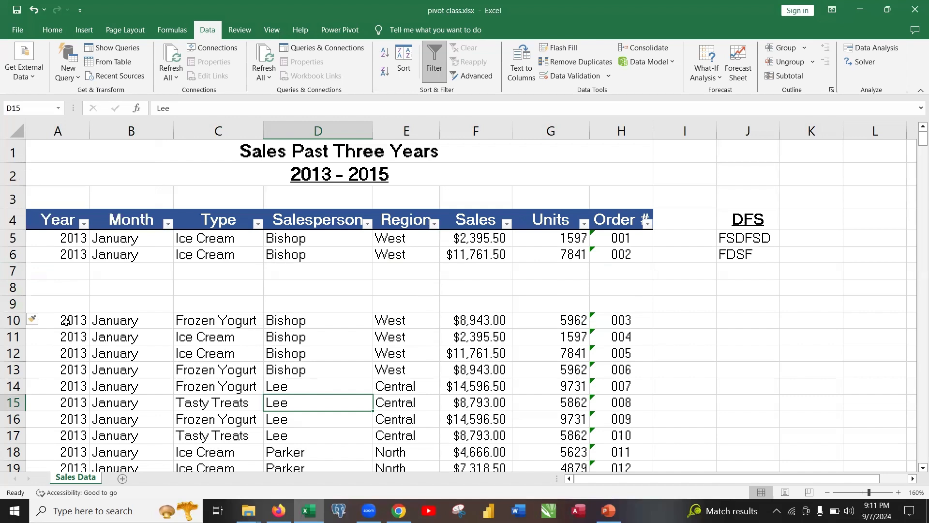
Copy the three sales records in A10:H12 and paste them into the blank rows starting at cell A7
{"action": "left_click_drag", "start_coordinate": [66, 321], "coordinate": [608, 353]}
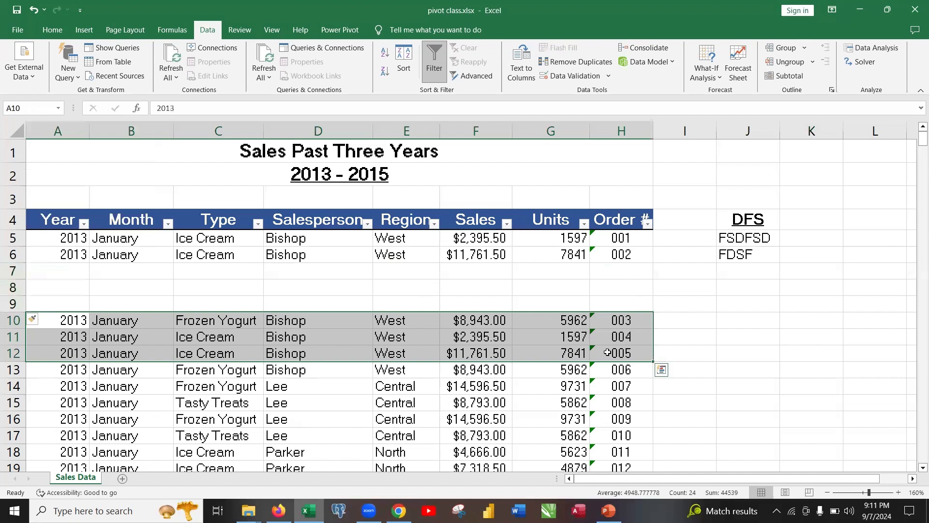
{"action": "right_click", "coordinate": [133, 322]}
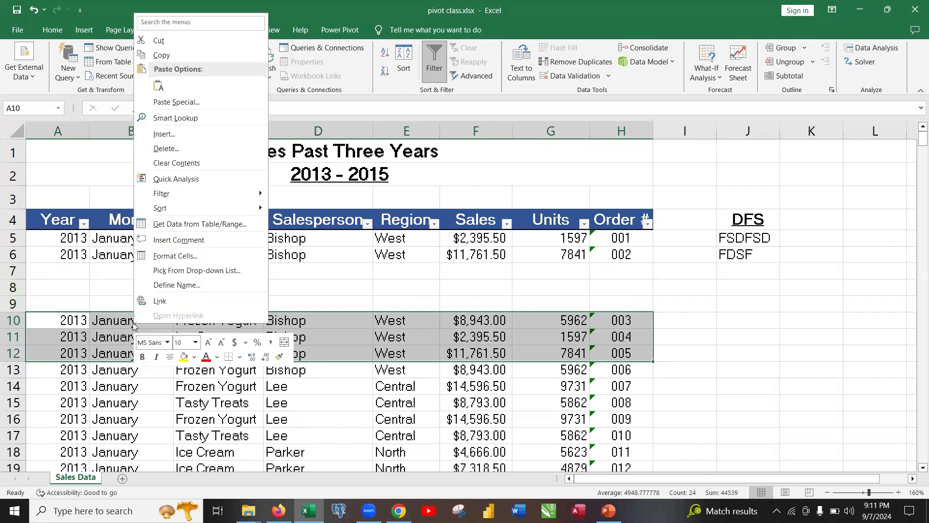
{"action": "left_click", "coordinate": [169, 56]}
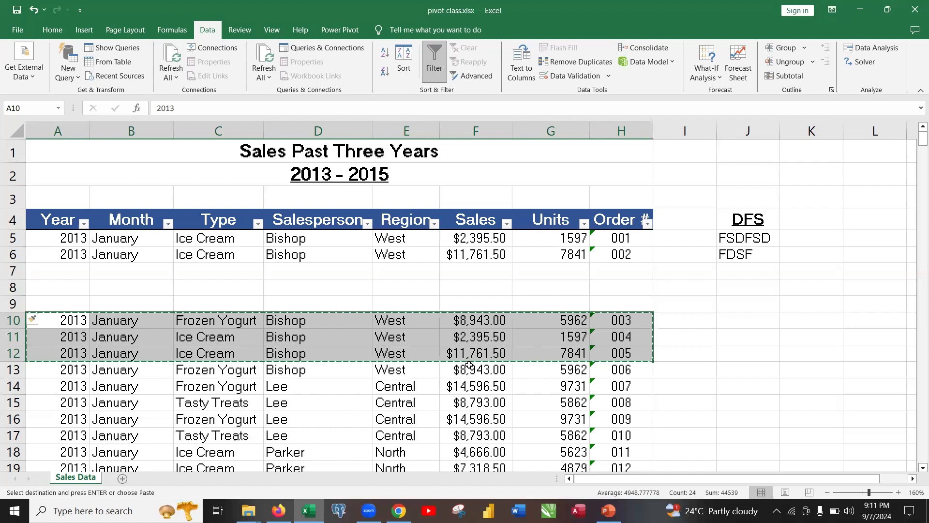
{"action": "left_click", "coordinate": [67, 271]}
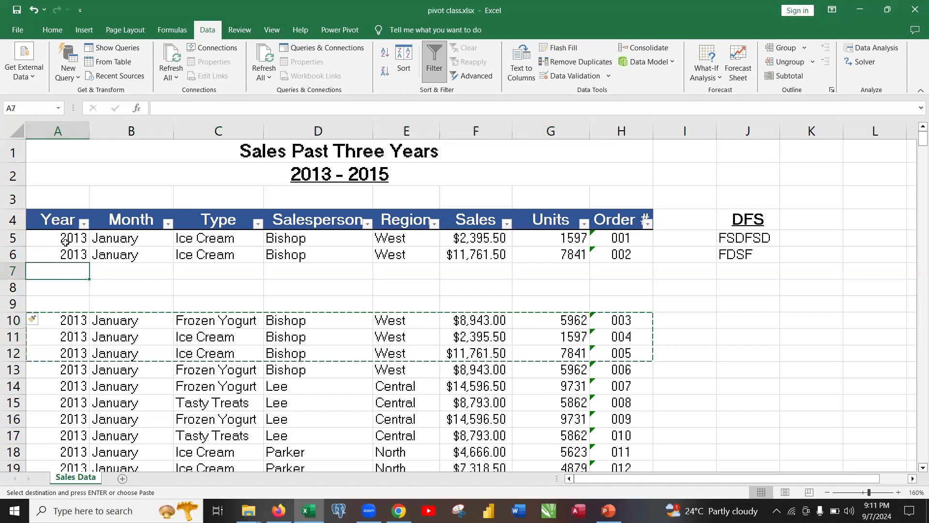
{"action": "left_click", "coordinate": [73, 289]}
{"action": "left_click", "coordinate": [73, 303]}
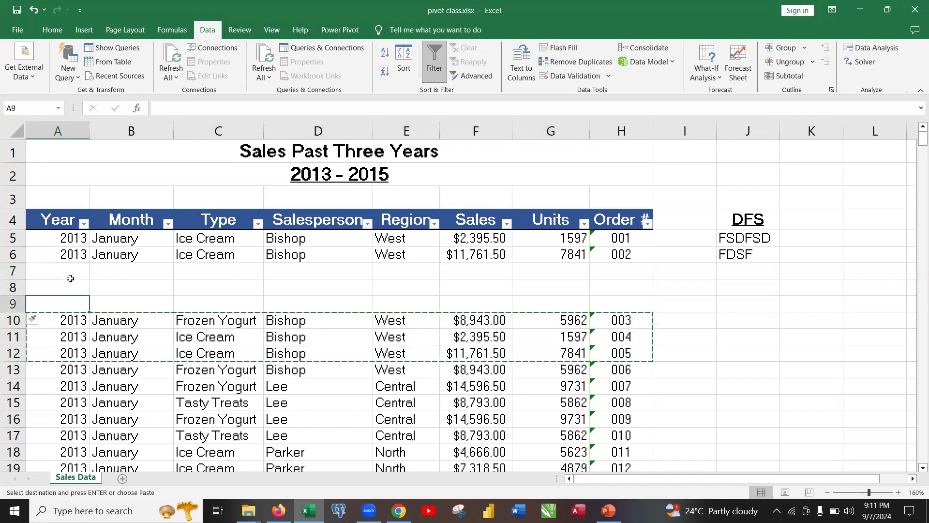
{"action": "left_click", "coordinate": [71, 271]}
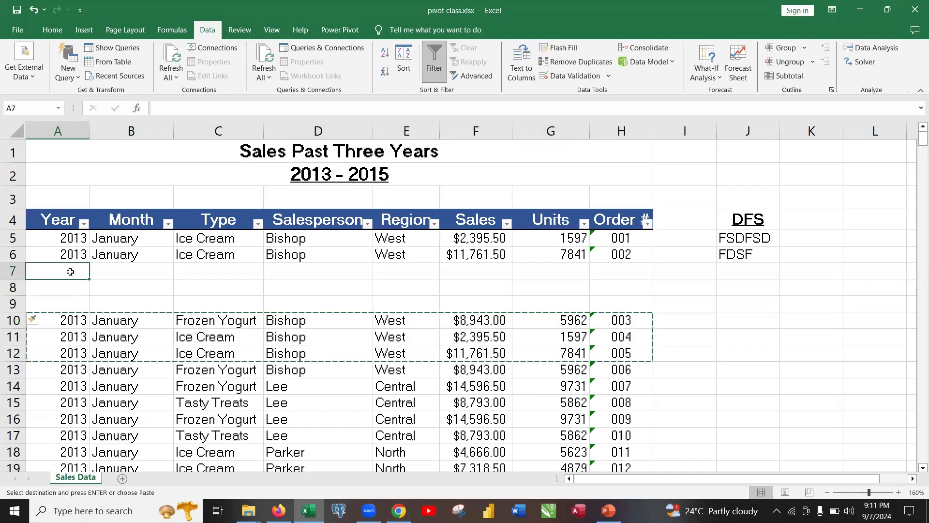
{"action": "right_click", "coordinate": [70, 271]}
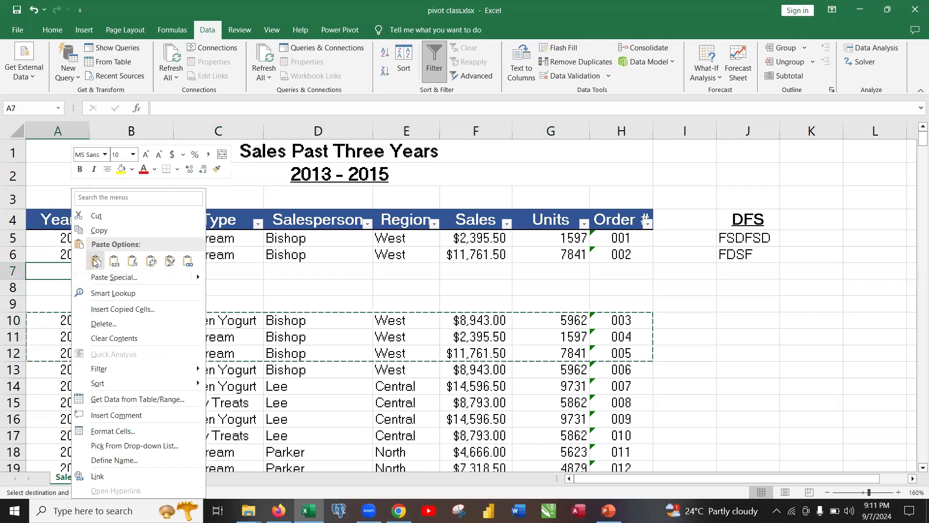
{"action": "left_click", "coordinate": [95, 260]}
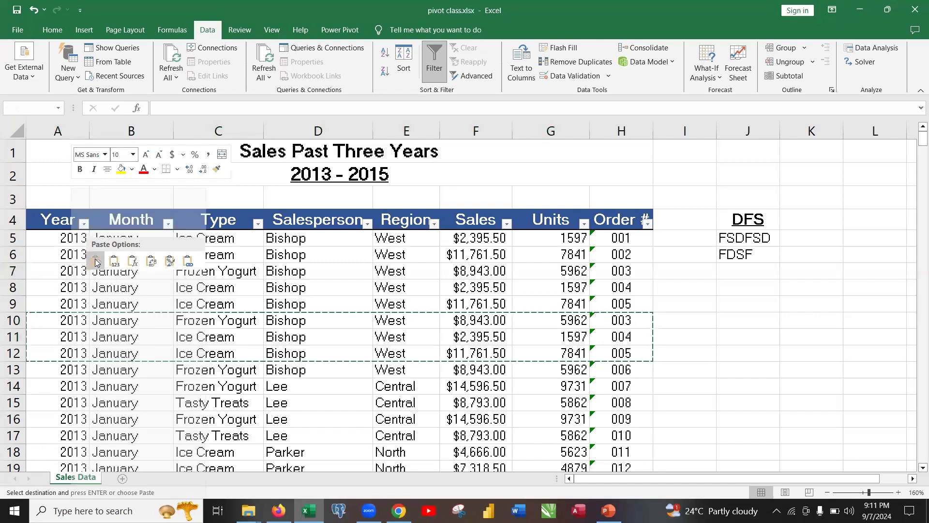
{"action": "left_click", "coordinate": [300, 338]}
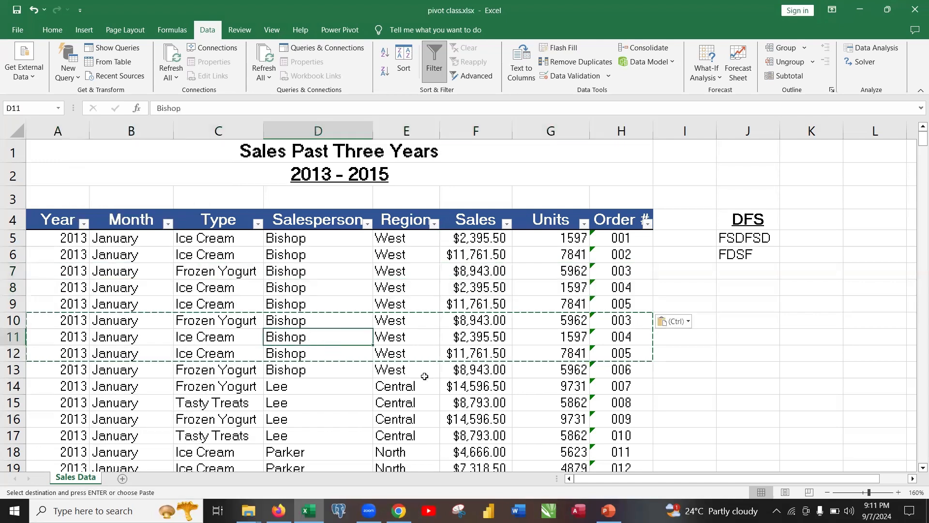
Go to the end of the Sales column data and return to the first rows of the sheet
{"action": "left_click", "coordinate": [486, 343]}
{"action": "key", "text": "ctrl+Down"}
{"action": "key", "text": "Down"}
{"action": "key", "text": "Down"}
{"action": "scroll", "coordinate": [516, 329], "scroll_direction": "up", "scroll_amount": 17}
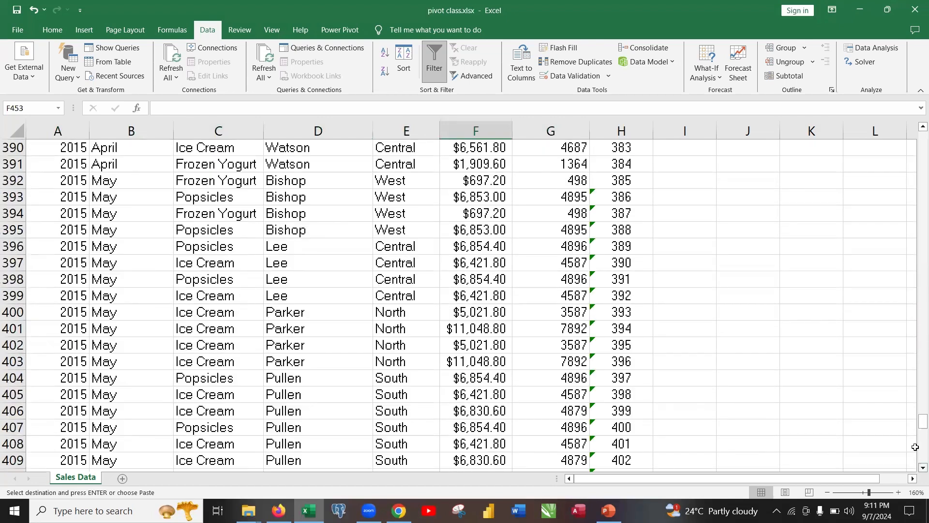
{"action": "left_click_drag", "start_coordinate": [922, 421], "coordinate": [919, 95]}
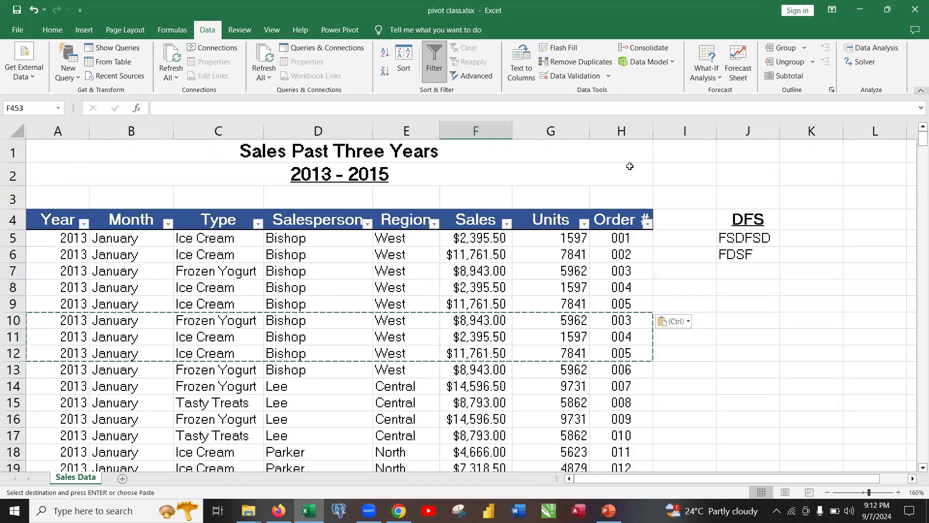
{"action": "left_click", "coordinate": [417, 291]}
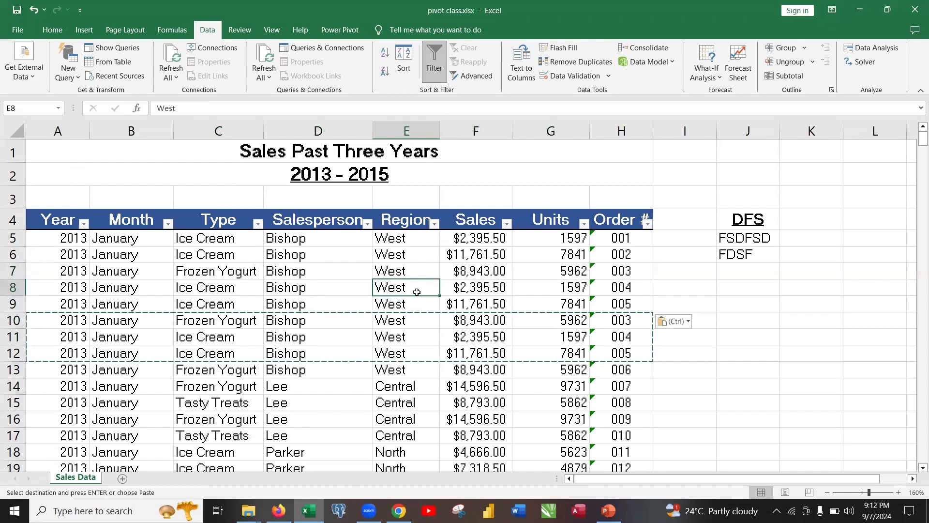
{"action": "key", "text": "Return"}
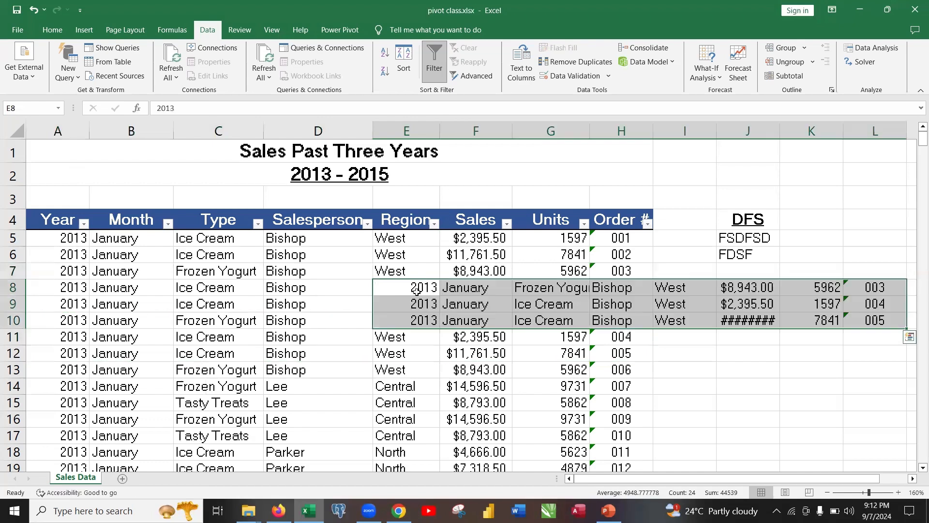
{"action": "key", "text": "ctrl+z"}
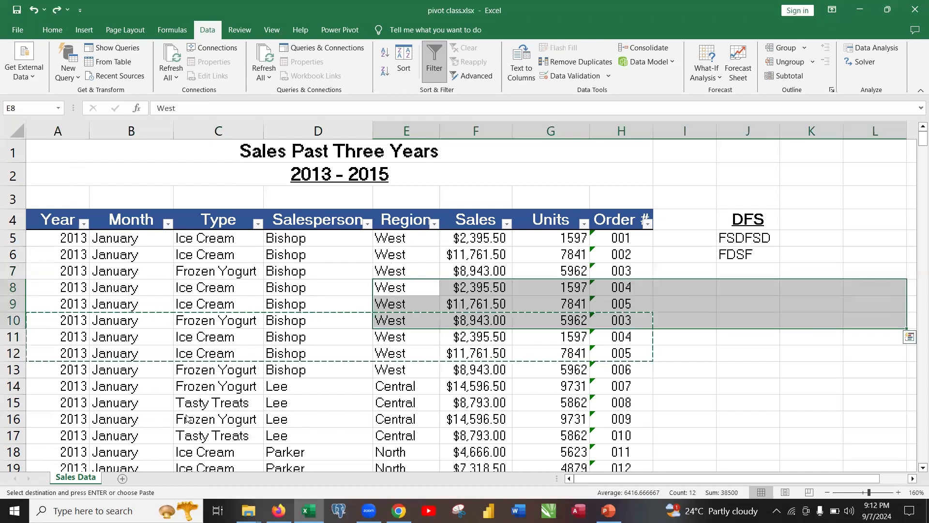
Inspect the Sales formula in cell F9 without changing it
{"action": "left_click", "coordinate": [458, 321]}
{"action": "double_click", "coordinate": [471, 303]}
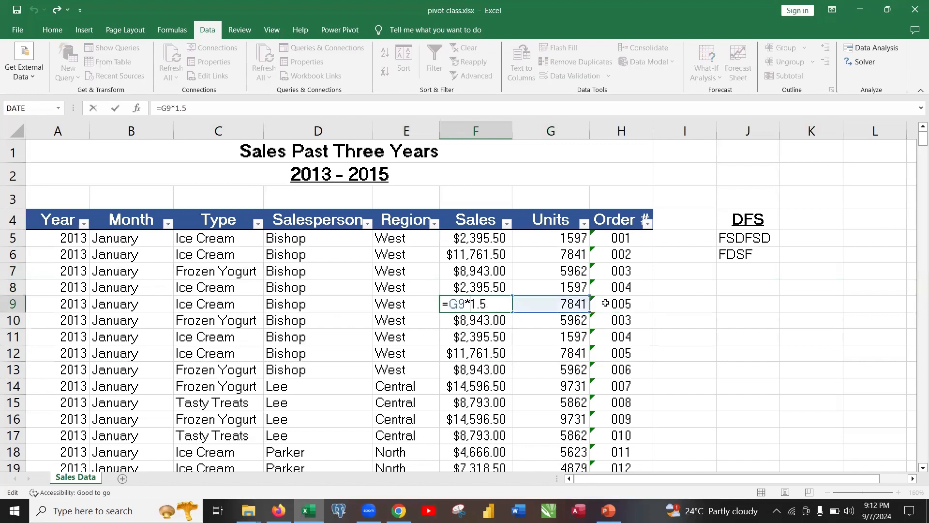
{"action": "key", "text": "Return"}
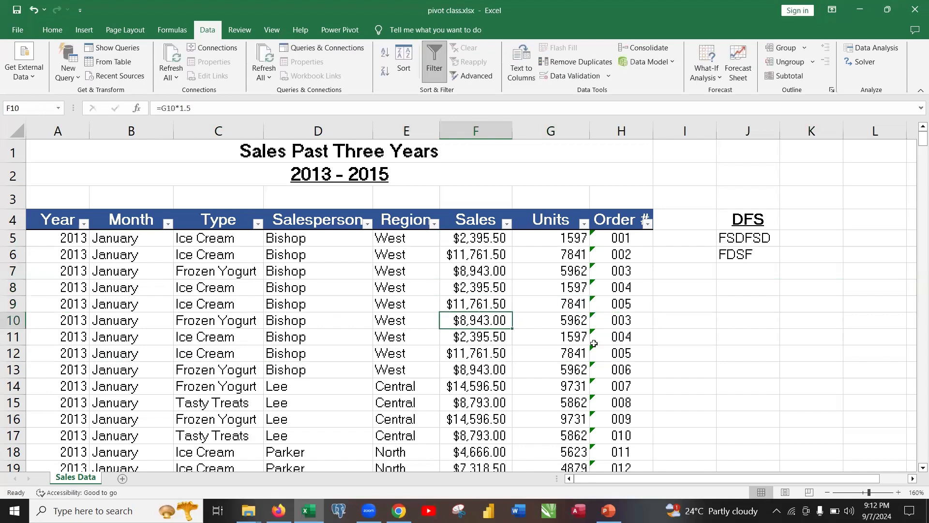
{"action": "left_click", "coordinate": [384, 304]}
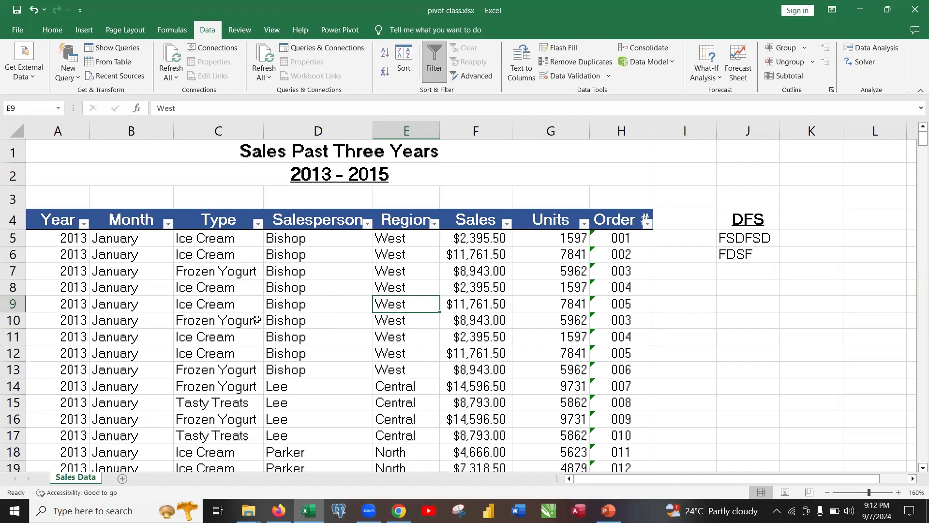
Remove duplicate records from the sales table, comparing all columns and treating the first row as headers
{"action": "left_click", "coordinate": [282, 276]}
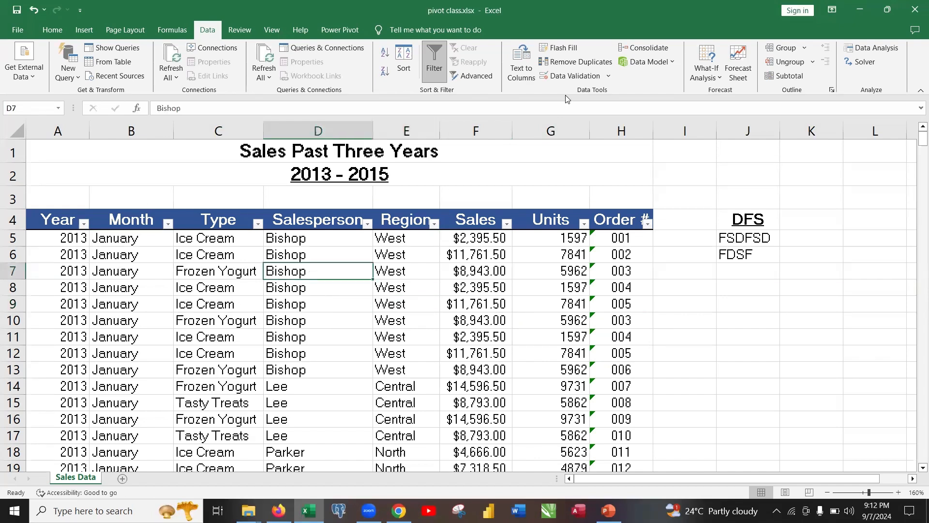
{"action": "left_click", "coordinate": [567, 67]}
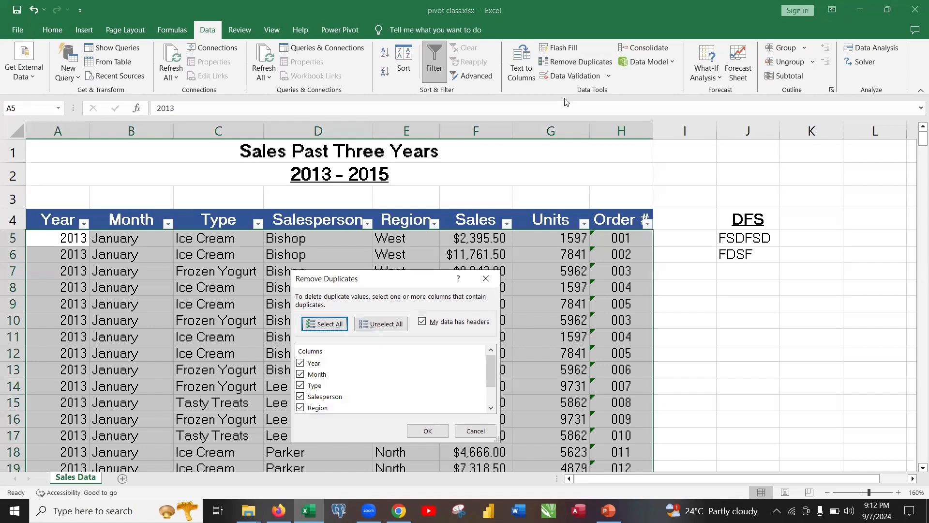
{"action": "left_click_drag", "start_coordinate": [441, 282], "coordinate": [470, 193]}
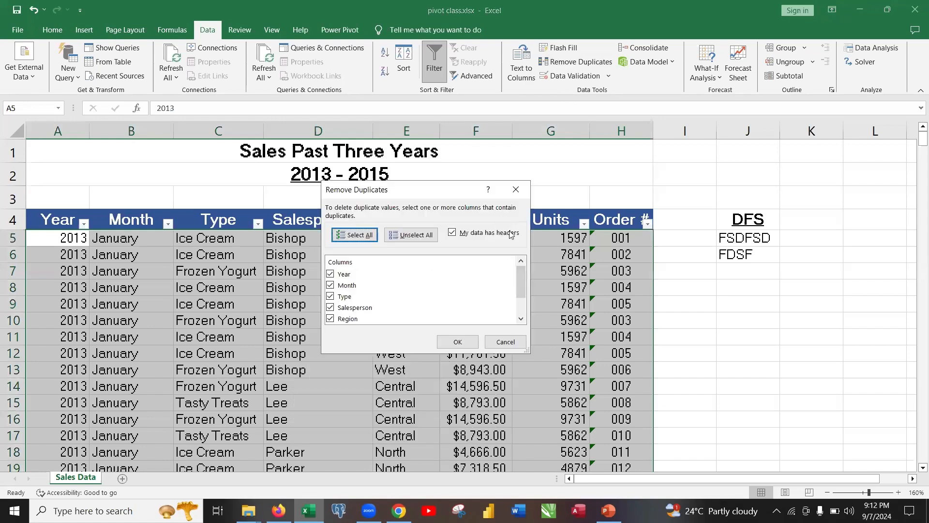
{"action": "left_click", "coordinate": [456, 342]}
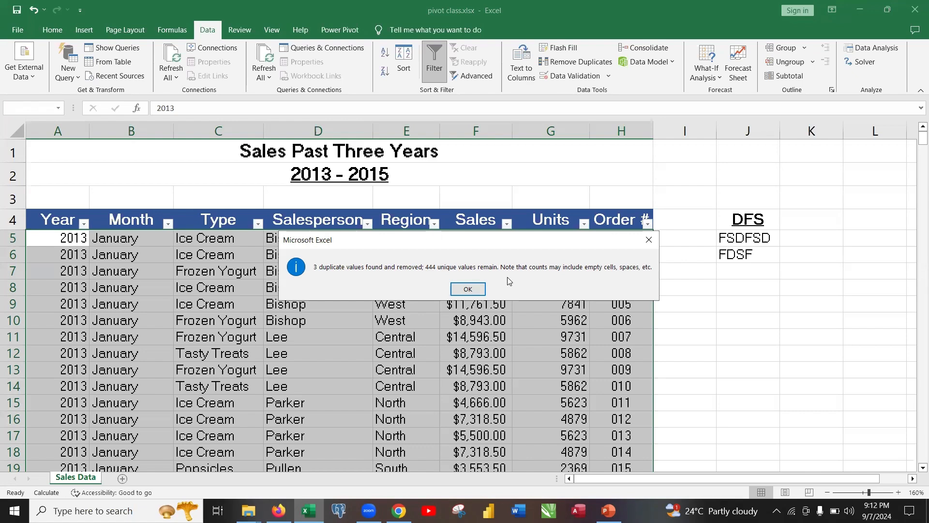
{"action": "left_click", "coordinate": [467, 289]}
{"action": "left_click", "coordinate": [317, 271]}
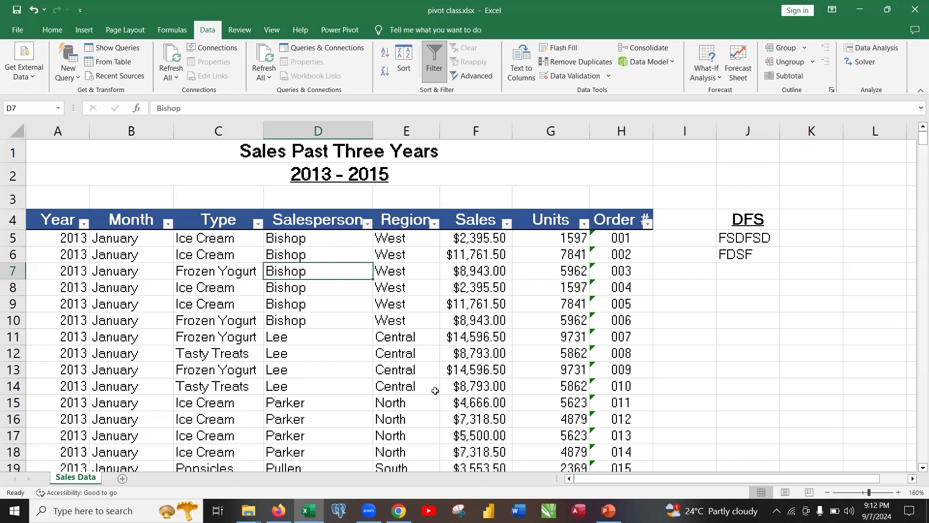
{"action": "key", "text": "ctrl+t"}
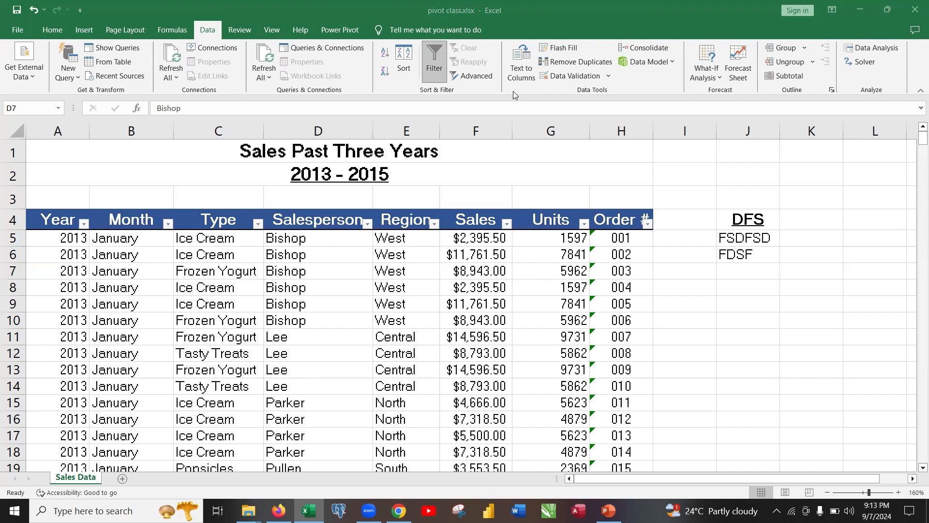
{"action": "left_click", "coordinate": [245, 314]}
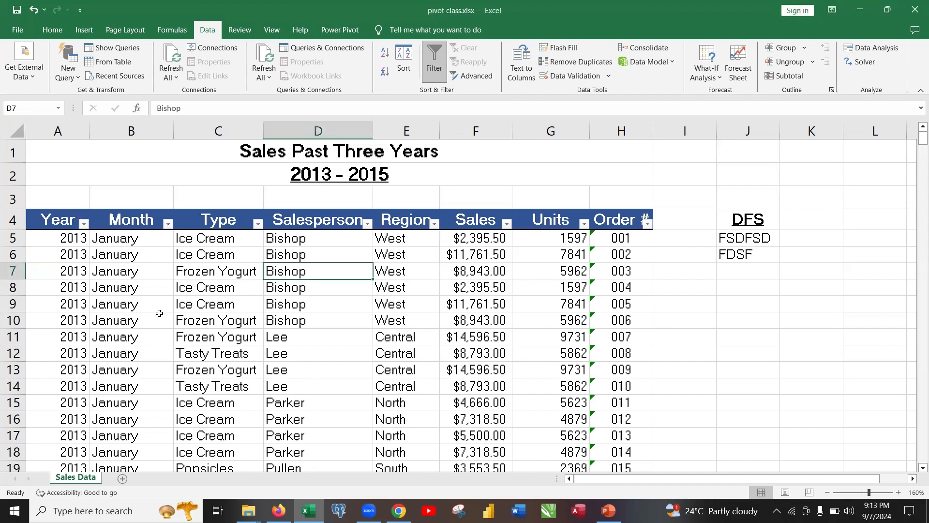
{"action": "left_click", "coordinate": [247, 291]}
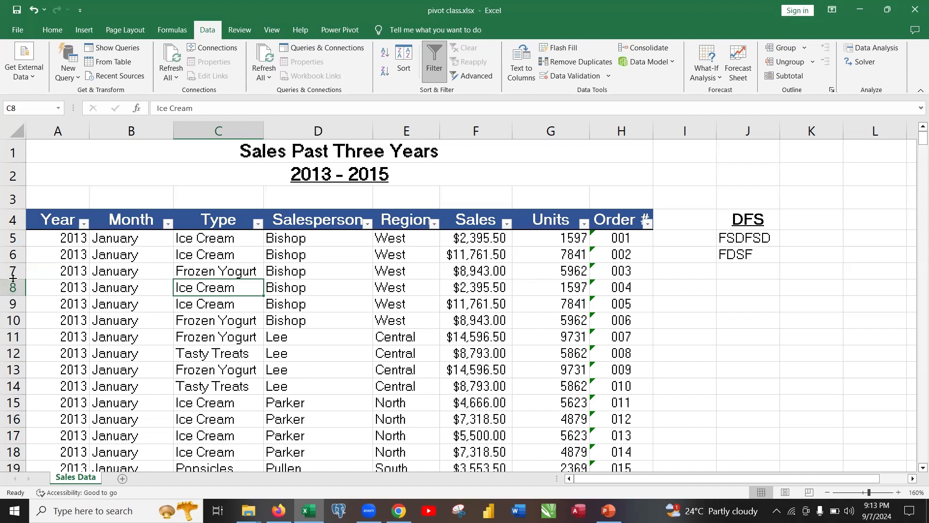
Insert four blank rows above the third sales record, at row 7
{"action": "left_click_drag", "start_coordinate": [9, 273], "coordinate": [29, 322]}
{"action": "left_click", "coordinate": [36, 283]}
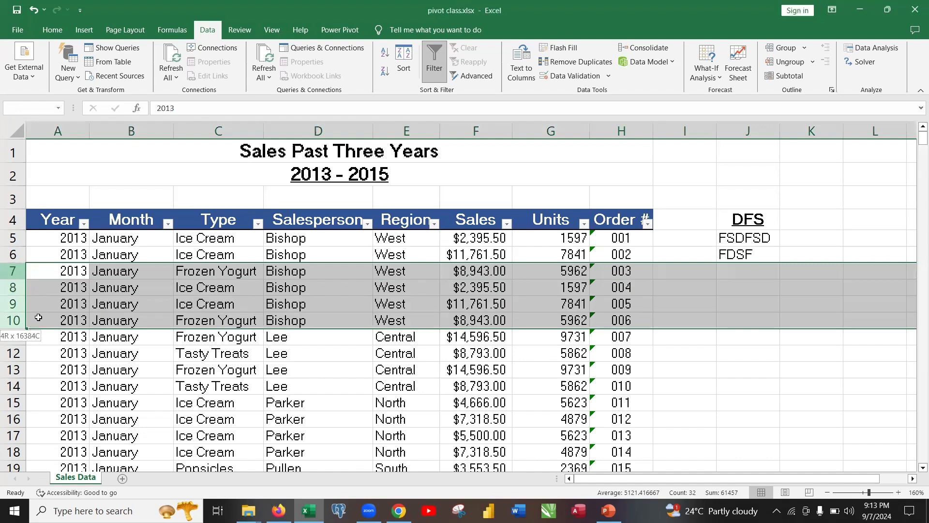
{"action": "right_click", "coordinate": [19, 275]}
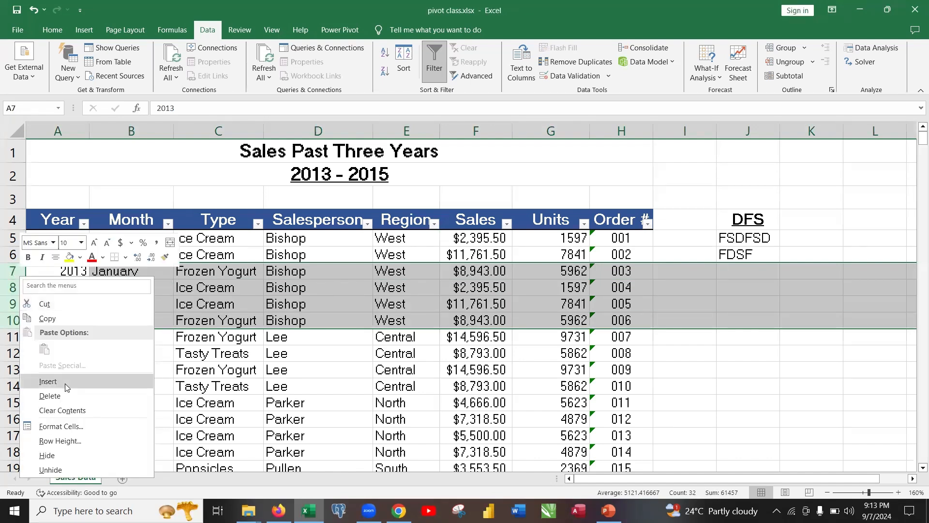
{"action": "left_click", "coordinate": [48, 382]}
{"action": "left_click", "coordinate": [113, 274]}
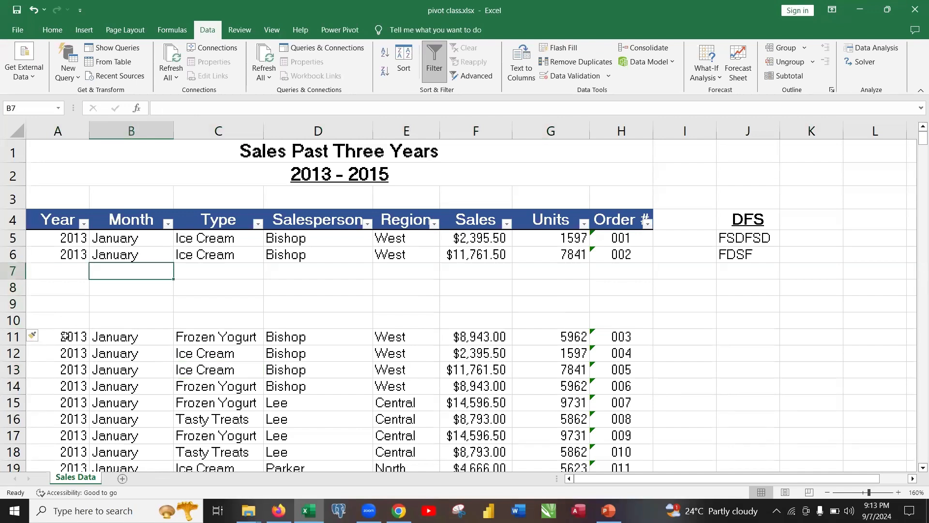
Copy the four sales records in A11:H14 and paste them into the blank rows starting at cell A7
{"action": "left_click_drag", "start_coordinate": [65, 336], "coordinate": [614, 383]}
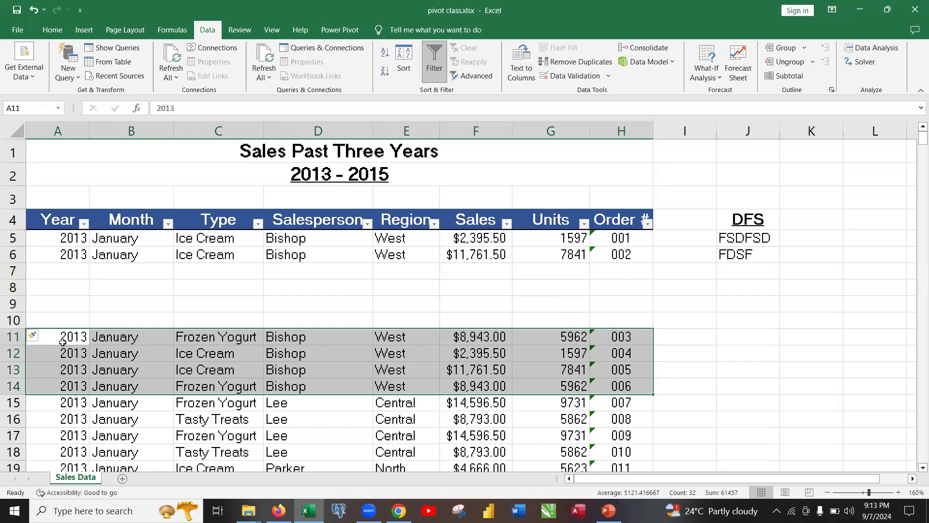
{"action": "right_click", "coordinate": [109, 338]}
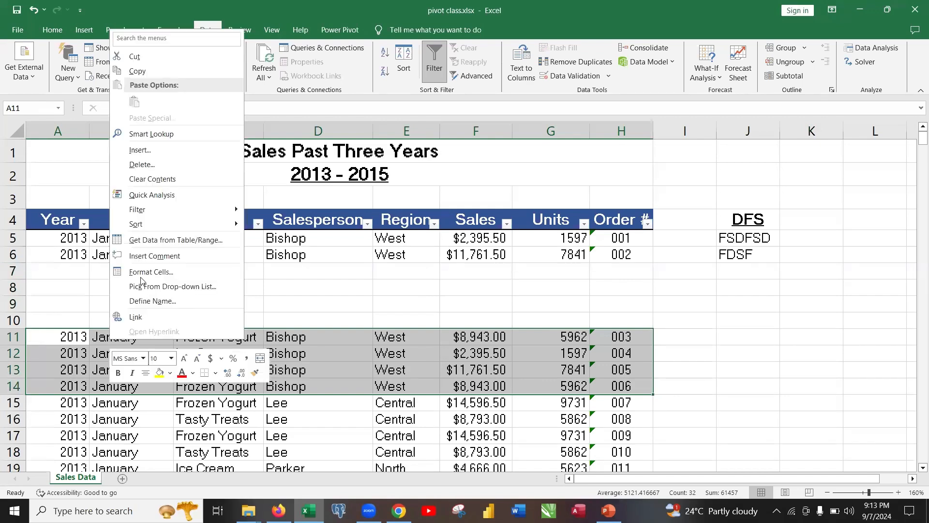
{"action": "left_click", "coordinate": [137, 71]}
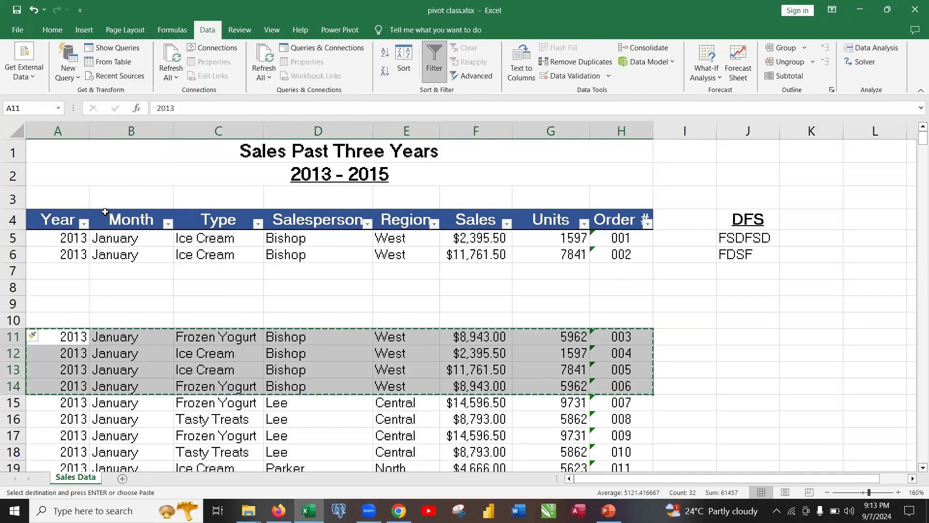
{"action": "left_click", "coordinate": [68, 270]}
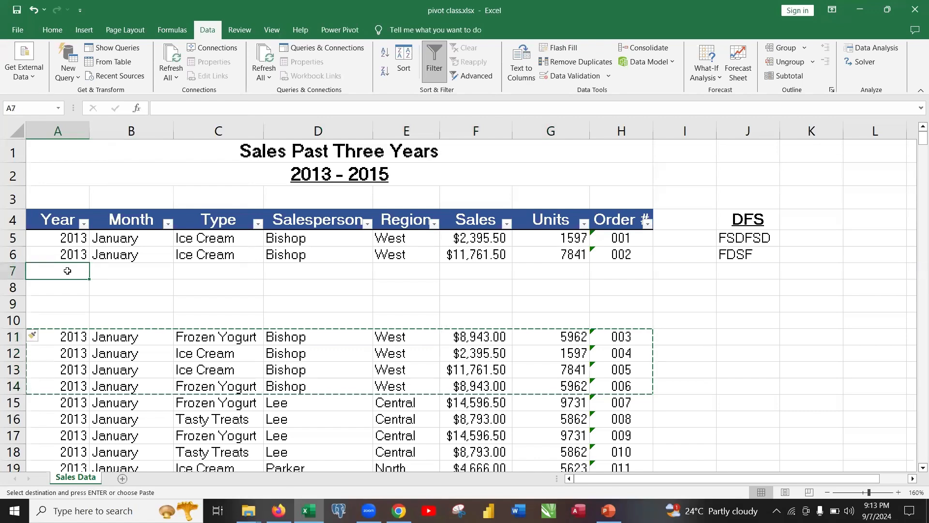
{"action": "right_click", "coordinate": [68, 274]}
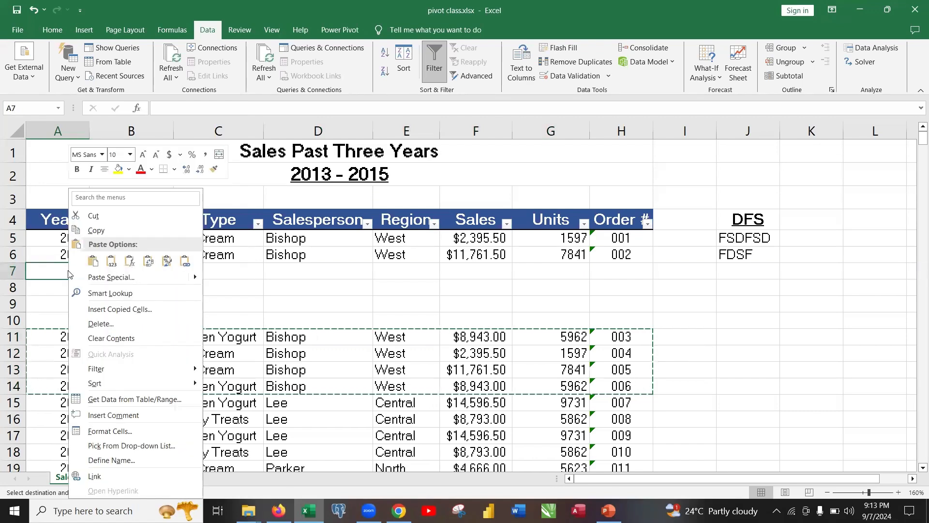
{"action": "left_click", "coordinate": [93, 262]}
{"action": "left_click", "coordinate": [343, 291]}
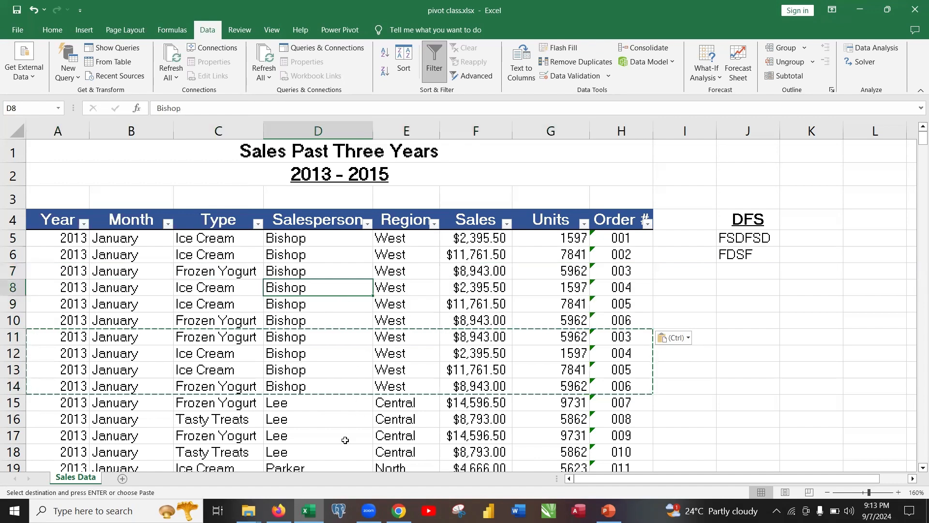
{"action": "key", "text": "F2"}
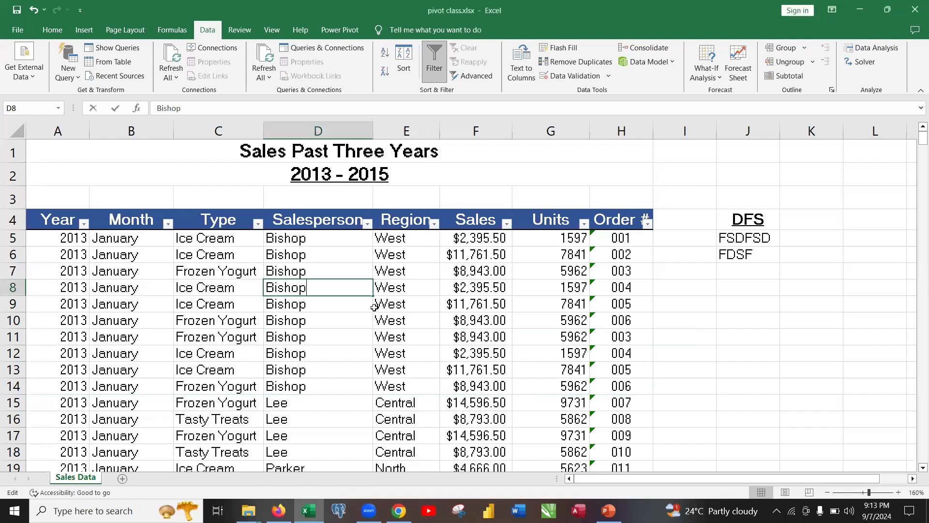
{"action": "left_click", "coordinate": [296, 351]}
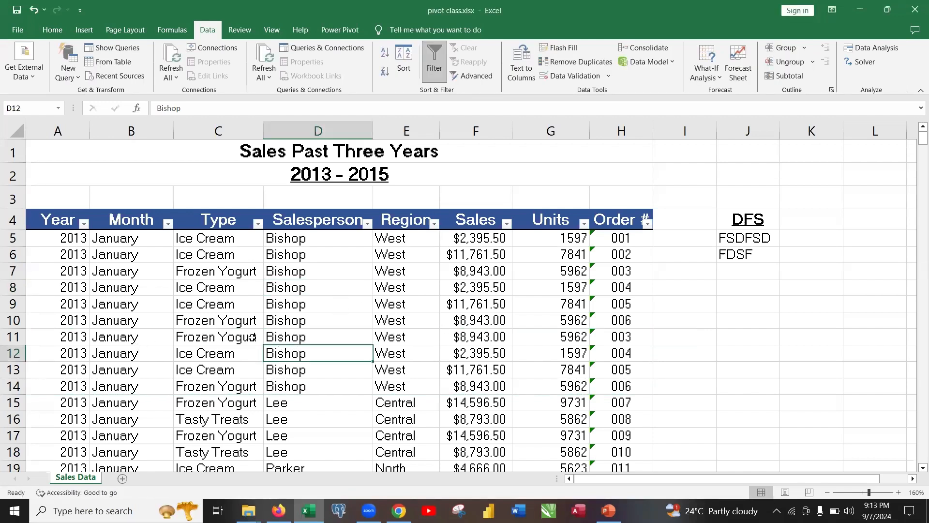
Remove the duplicated records from the sales table, comparing all columns and keeping the header setting on
{"action": "left_click", "coordinate": [304, 335]}
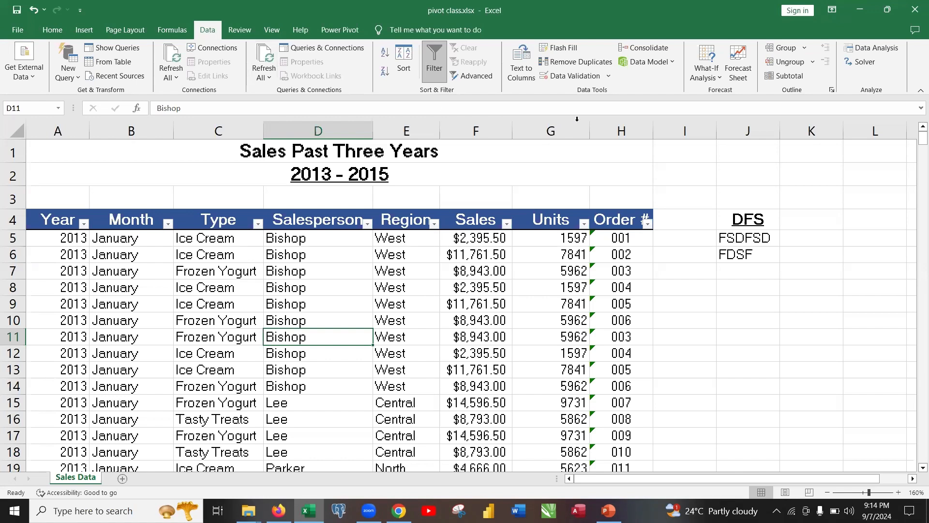
{"action": "left_click", "coordinate": [591, 62]}
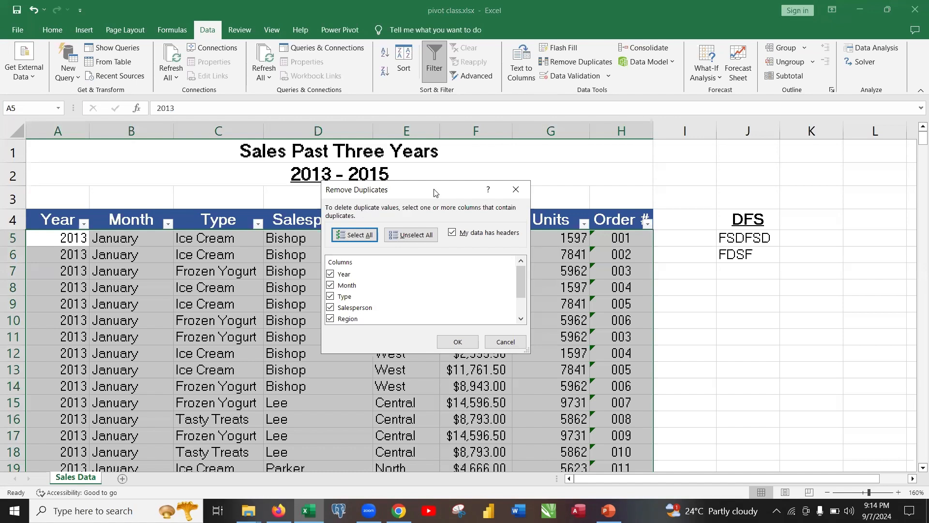
{"action": "left_click_drag", "start_coordinate": [434, 192], "coordinate": [394, 233]}
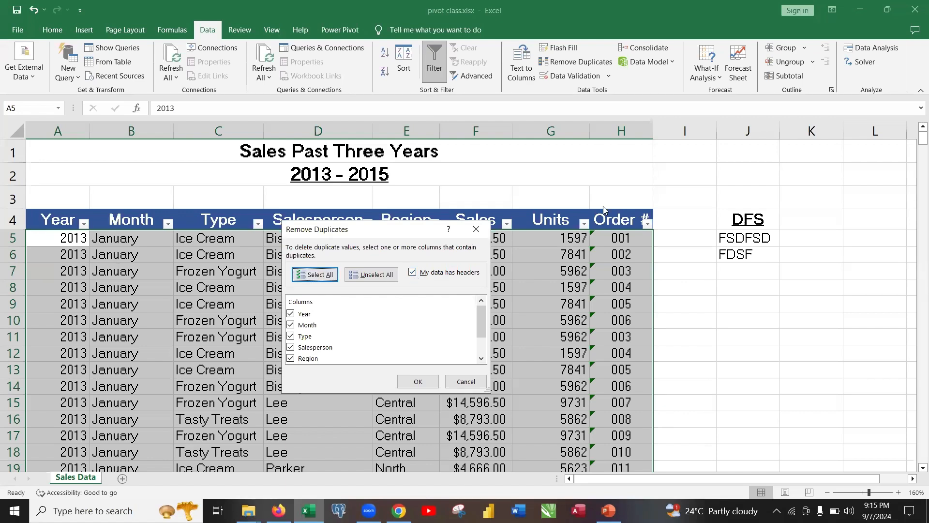
{"action": "left_click", "coordinate": [425, 381]}
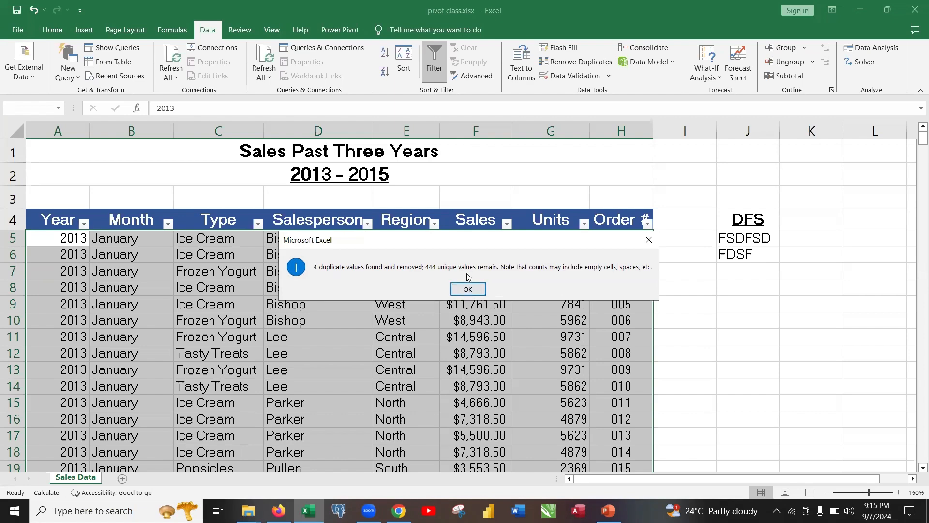
{"action": "left_click", "coordinate": [468, 288]}
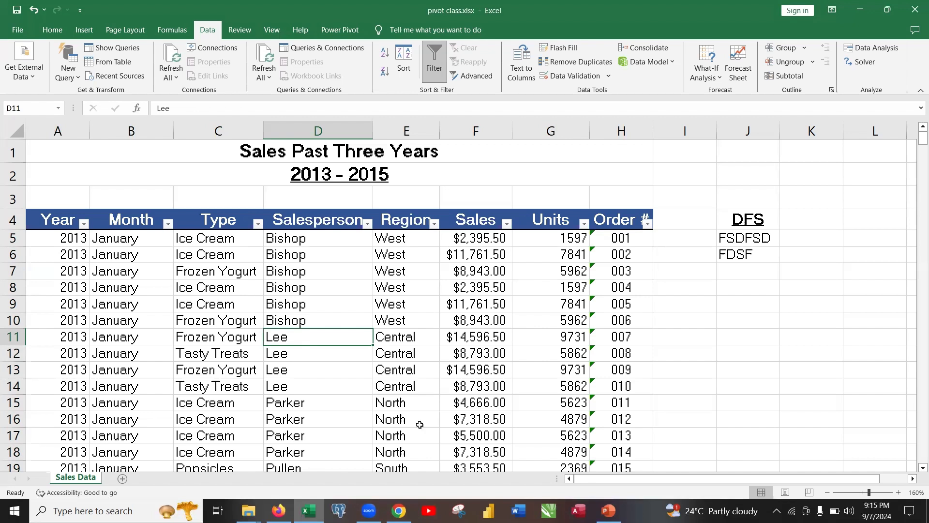
{"action": "key", "text": "alt+Tab"}
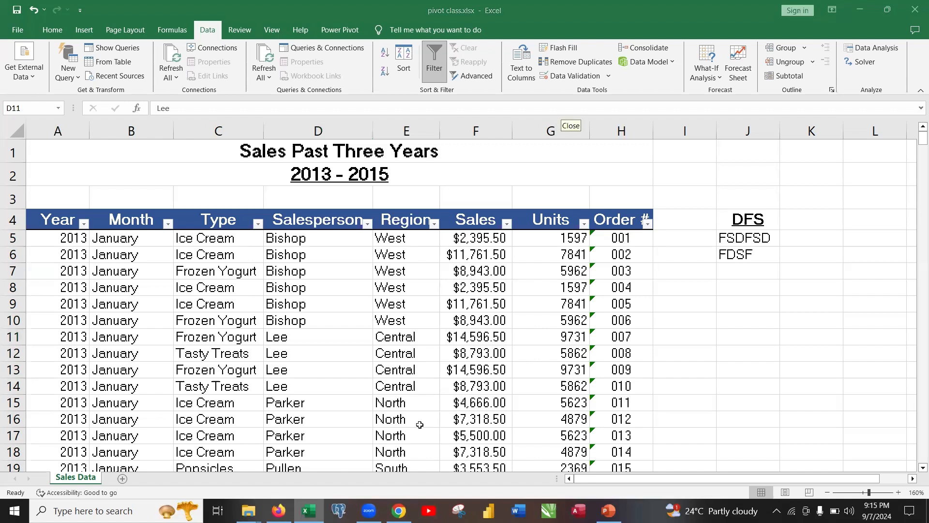
{"action": "left_click", "coordinate": [406, 304]}
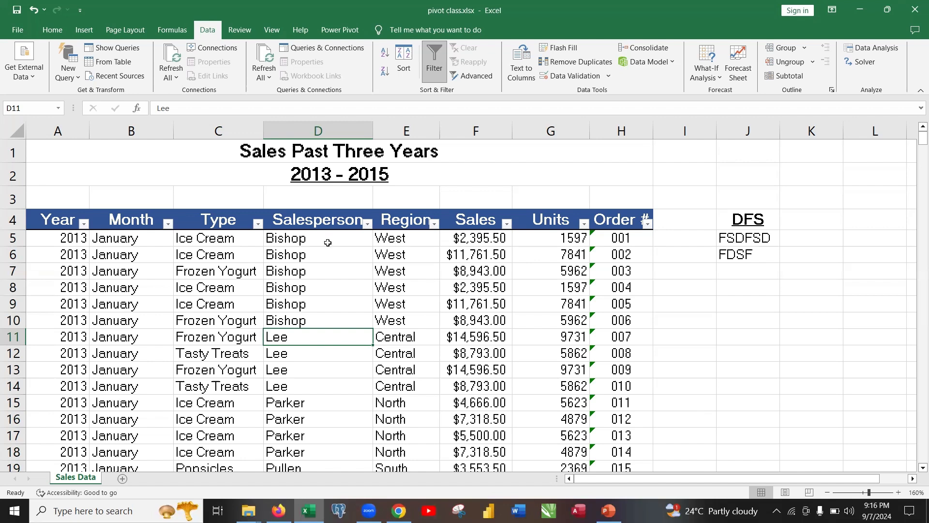
Sort the sales table by Salesperson from A to Z and look through the grouped records
{"action": "left_click", "coordinate": [225, 239]}
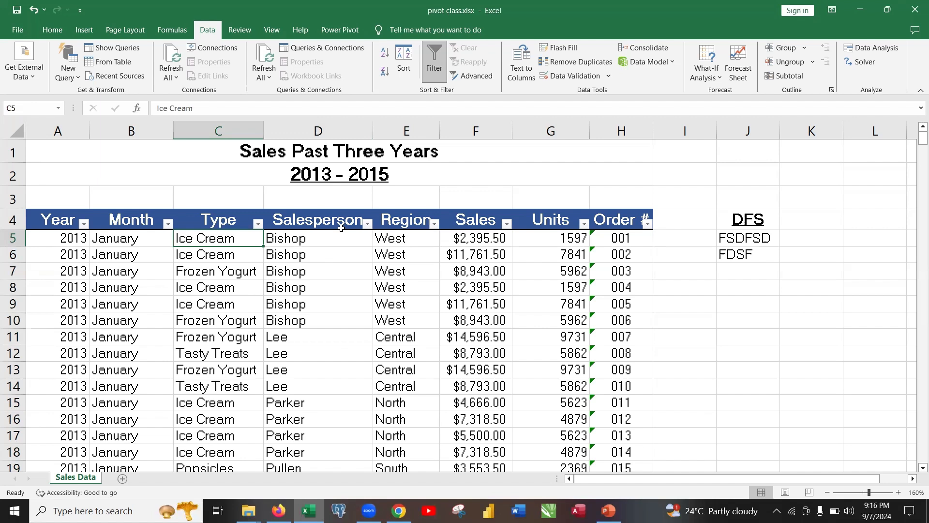
{"action": "left_click", "coordinate": [367, 223]}
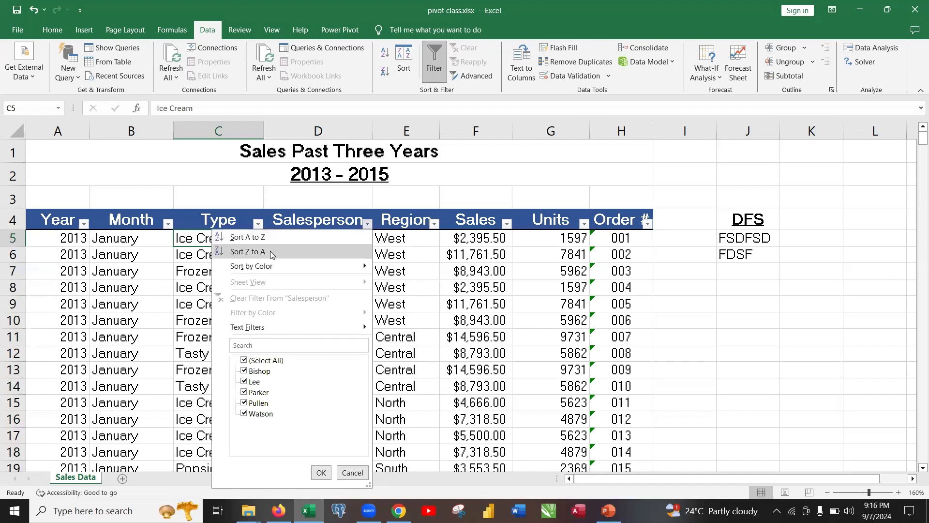
{"action": "mouse_move", "coordinate": [272, 267]}
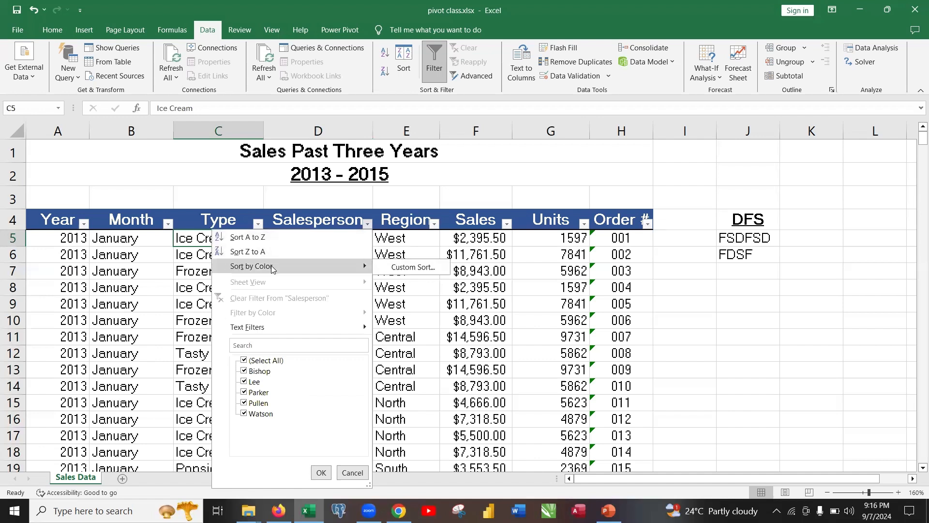
{"action": "left_click", "coordinate": [268, 237]}
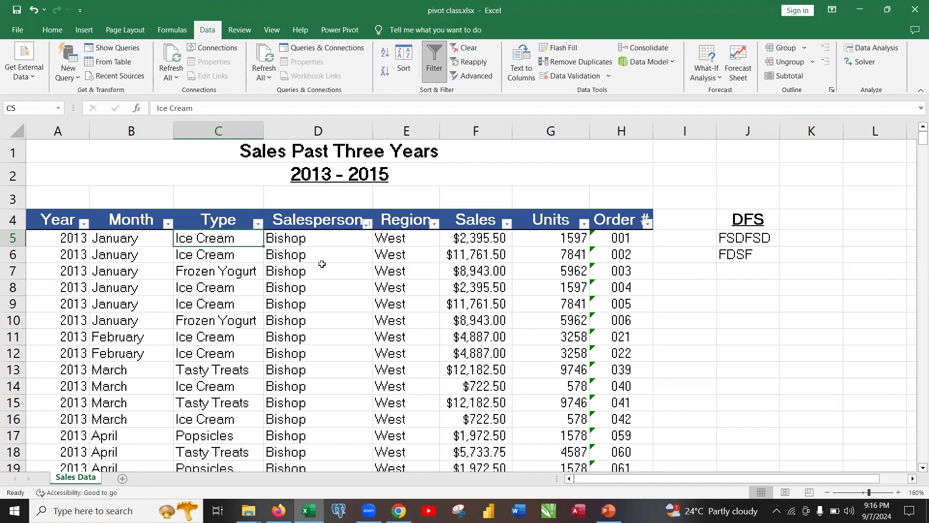
{"action": "scroll", "coordinate": [319, 251], "scroll_direction": "down", "scroll_amount": 20}
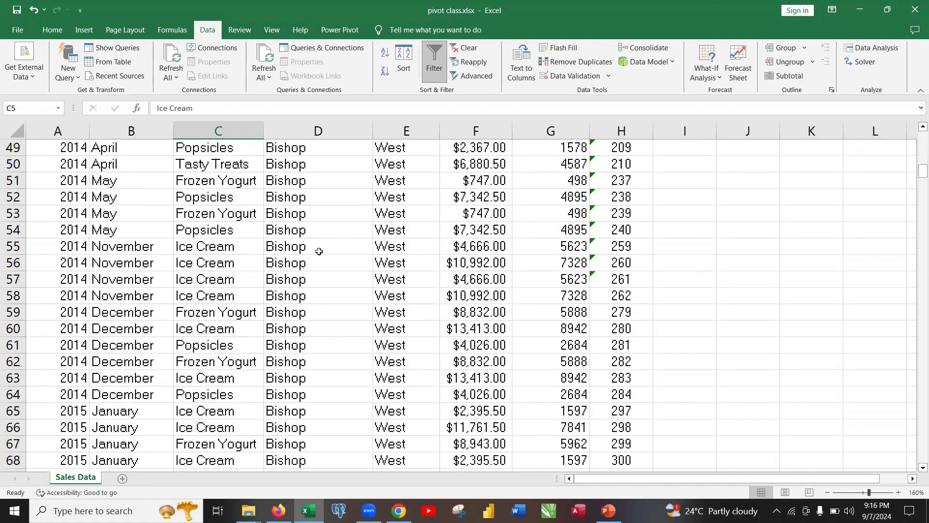
{"action": "scroll", "coordinate": [318, 251], "scroll_direction": "down", "scroll_amount": 20}
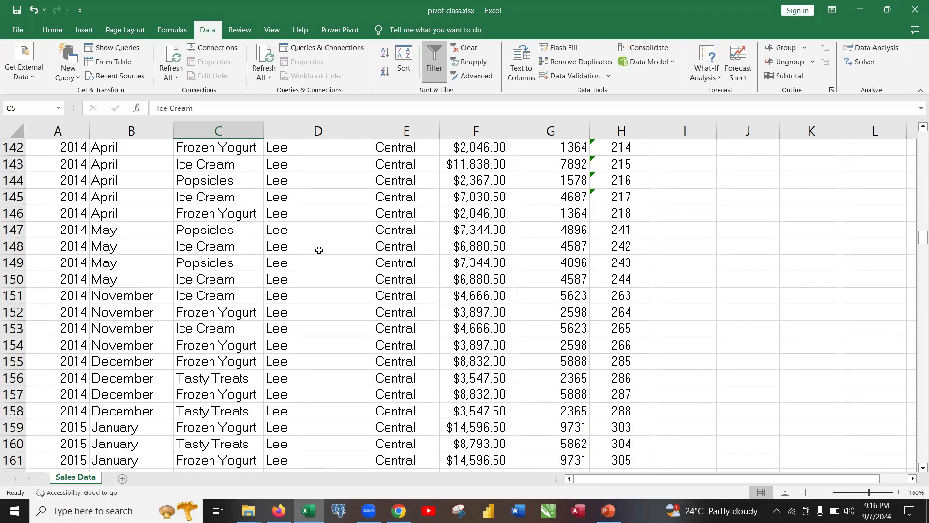
{"action": "scroll", "coordinate": [319, 250], "scroll_direction": "down", "scroll_amount": 14}
{"action": "scroll", "coordinate": [319, 256], "scroll_direction": "up", "scroll_amount": 20}
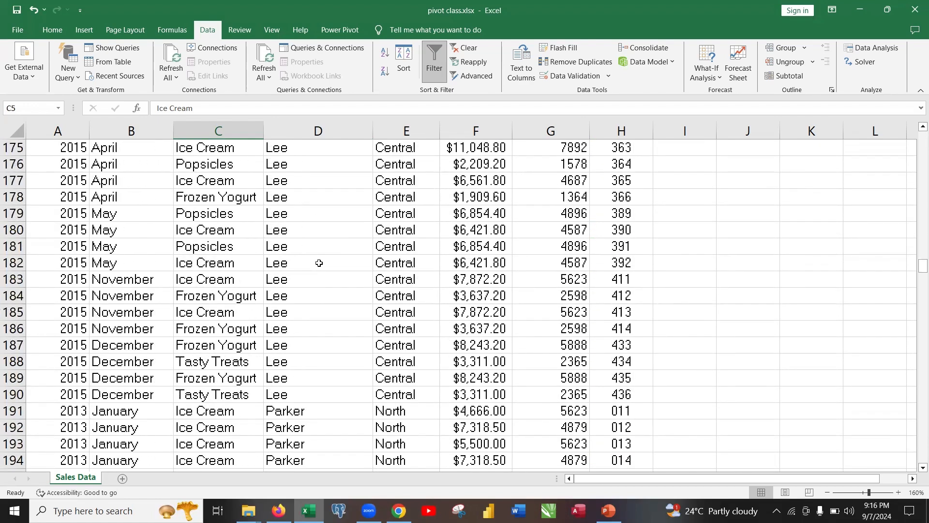
{"action": "scroll", "coordinate": [319, 262], "scroll_direction": "up", "scroll_amount": 20}
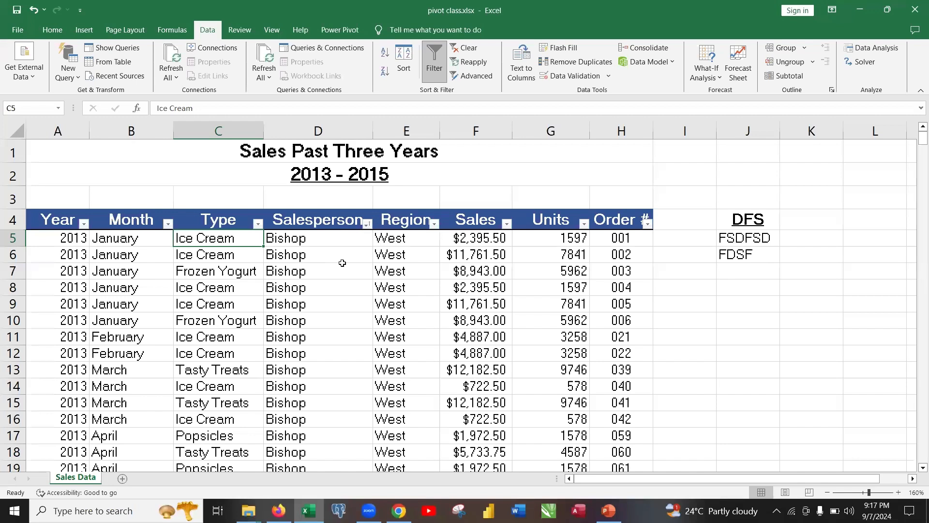
{"action": "left_click", "coordinate": [367, 224]}
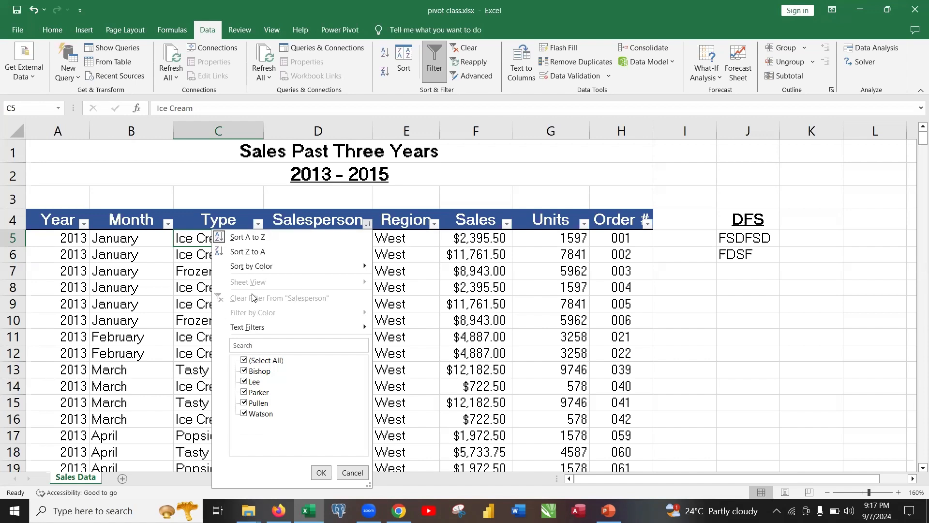
{"action": "mouse_move", "coordinate": [261, 274]}
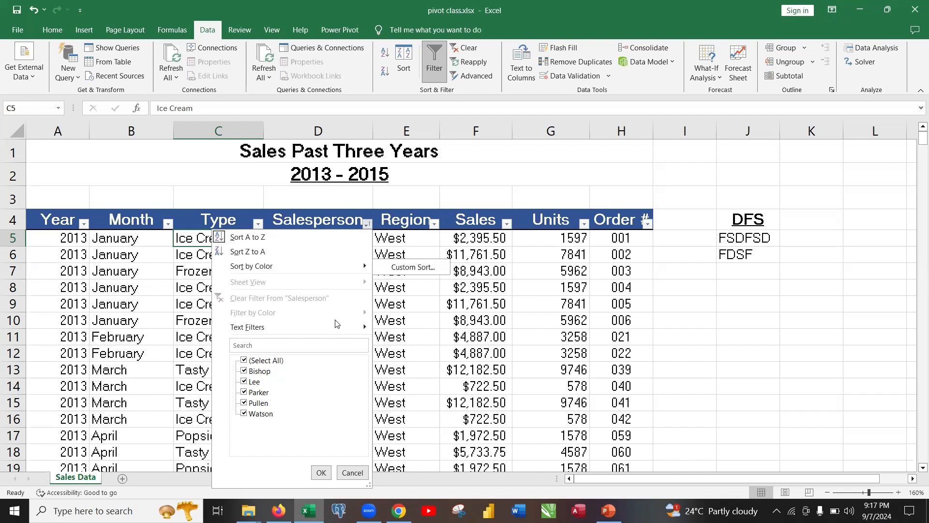
{"action": "left_click", "coordinate": [425, 301]}
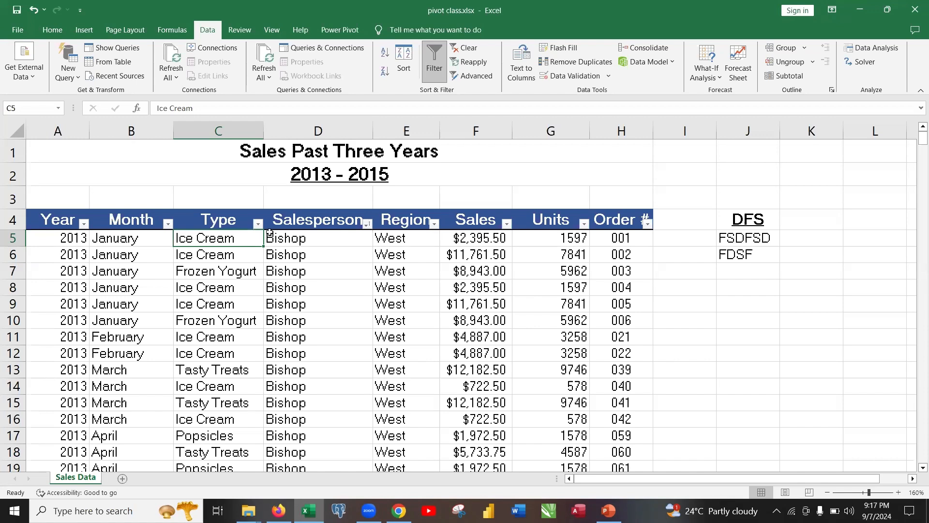
Sort the sales table by Type from A to Z and by Year from smallest to largest
{"action": "left_click", "coordinate": [231, 226]}
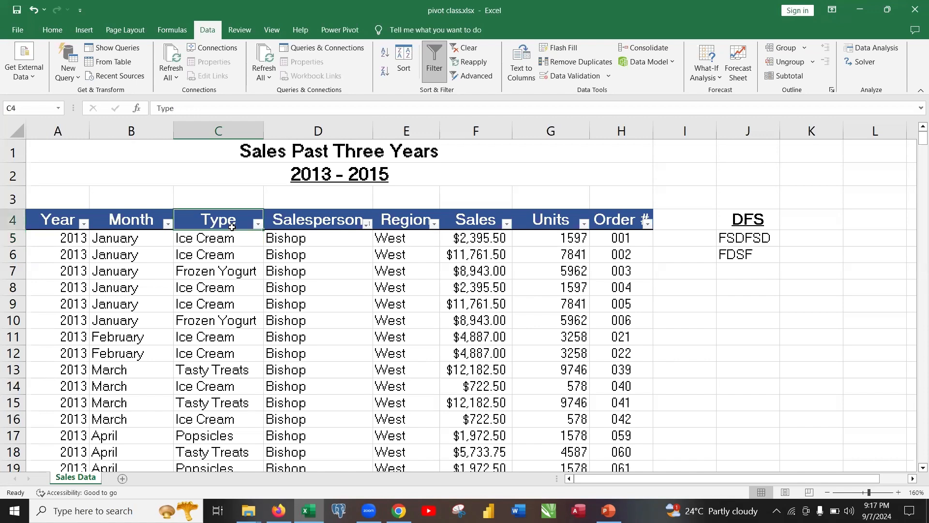
{"action": "left_click", "coordinate": [258, 224]}
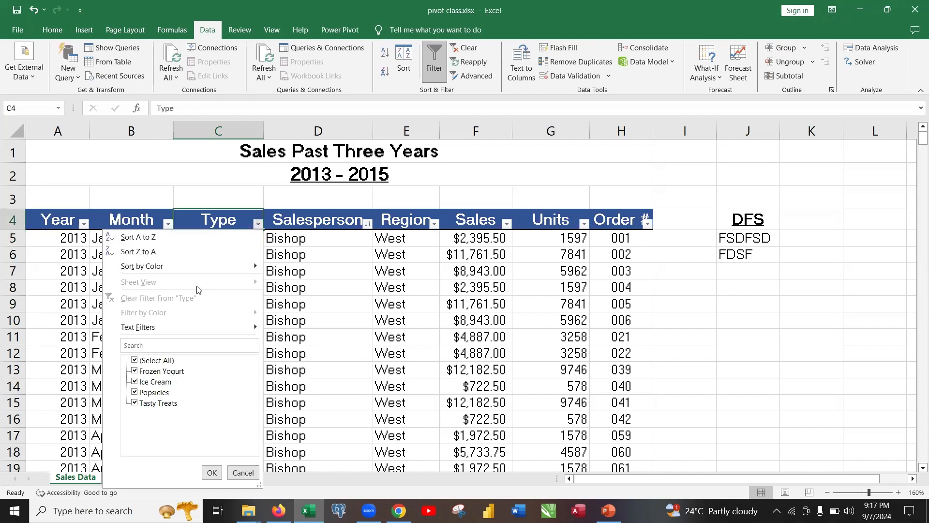
{"action": "left_click", "coordinate": [150, 237]}
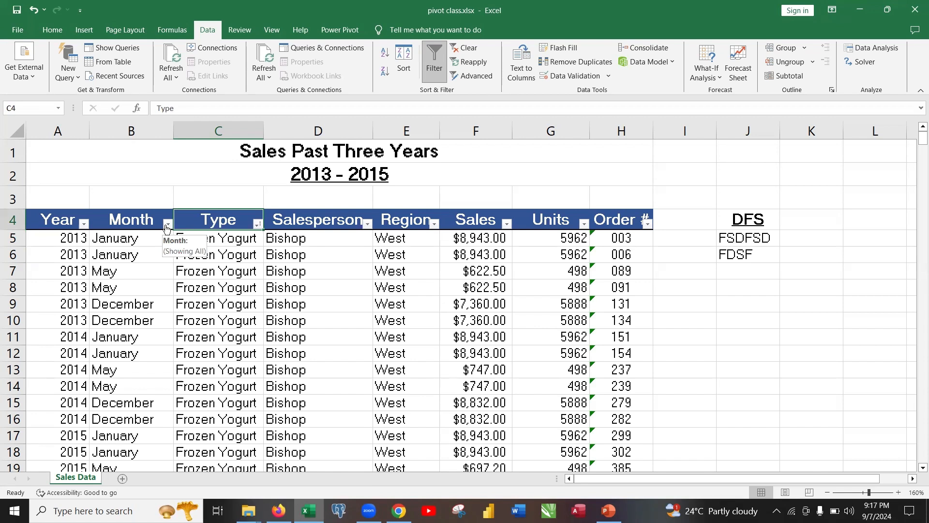
{"action": "left_click", "coordinate": [84, 224]}
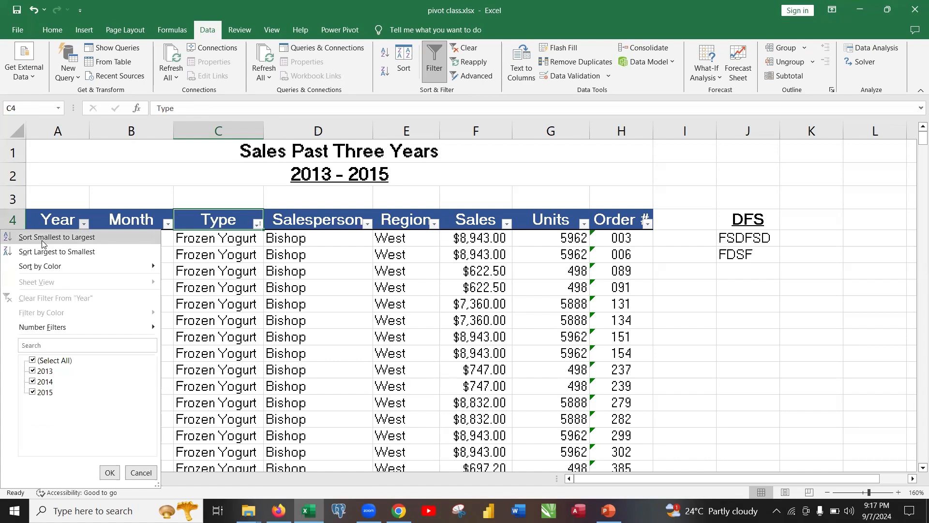
{"action": "left_click", "coordinate": [87, 238]}
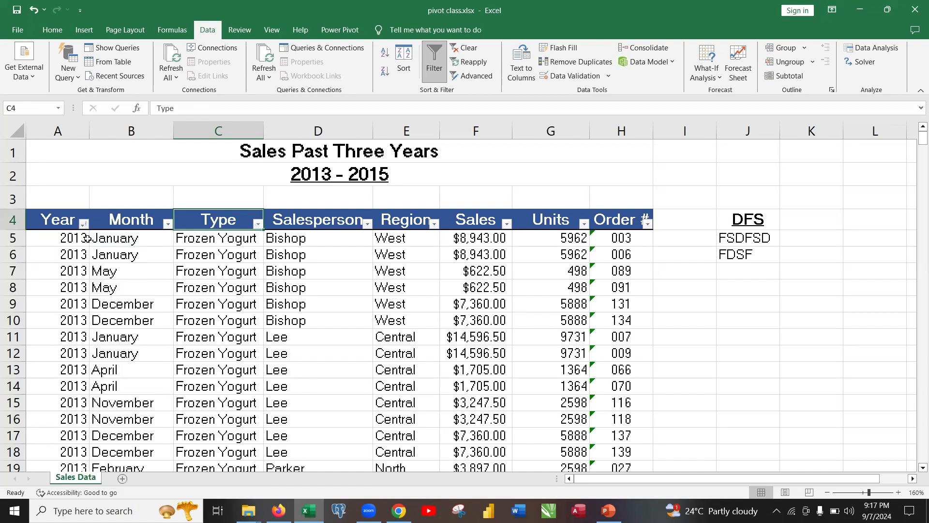
Sort the sales table by Year from largest to smallest and back to smallest to largest
{"action": "left_click", "coordinate": [84, 223]}
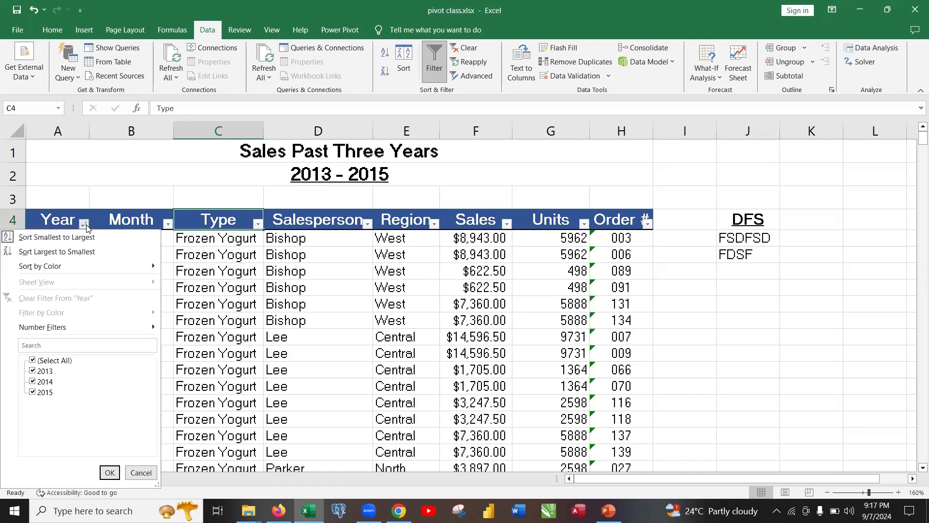
{"action": "left_click", "coordinate": [46, 251]}
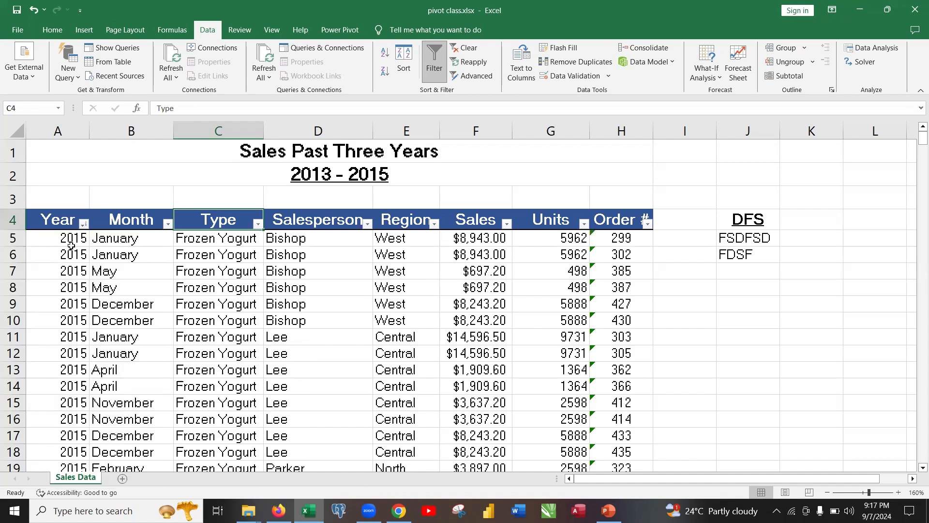
{"action": "left_click", "coordinate": [83, 224]}
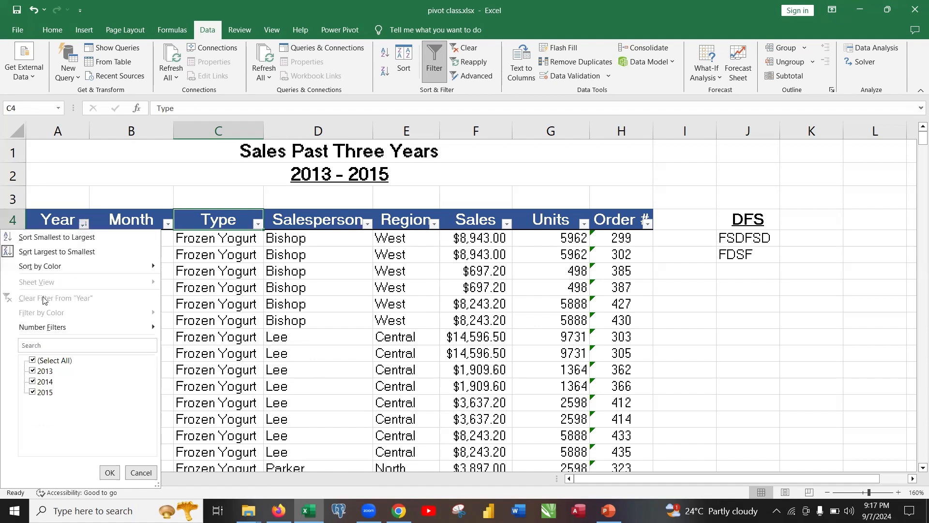
{"action": "left_click", "coordinate": [59, 237]}
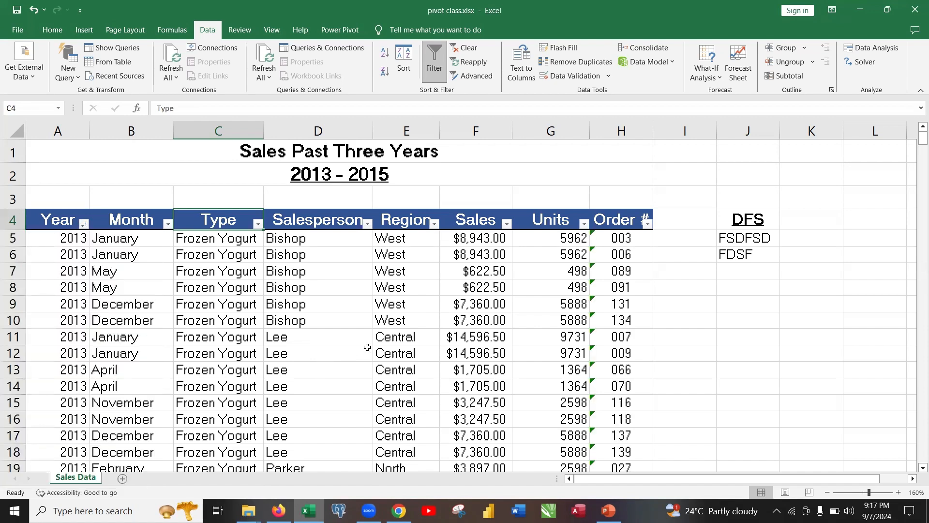
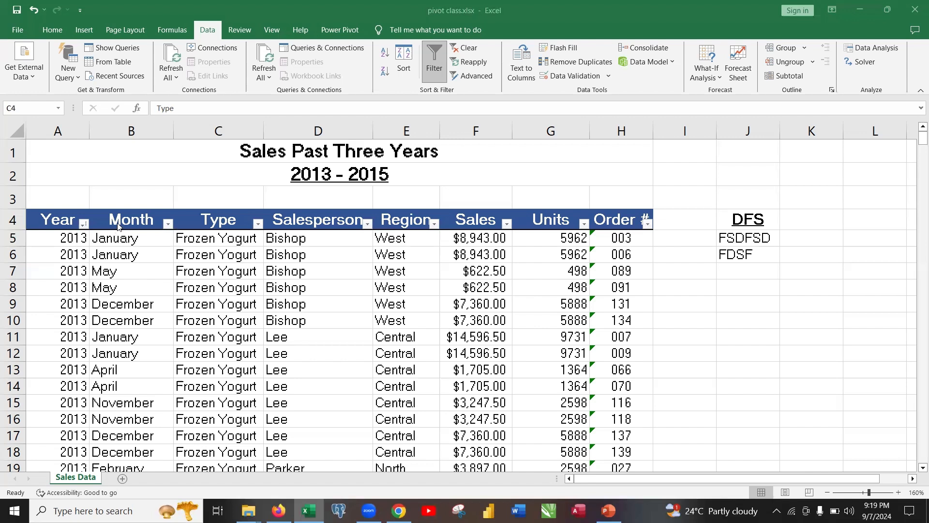
Examine the sort and Number Filters options of the Year column and look through the sales records
{"action": "left_click", "coordinate": [84, 225]}
{"action": "left_click", "coordinate": [83, 225]}
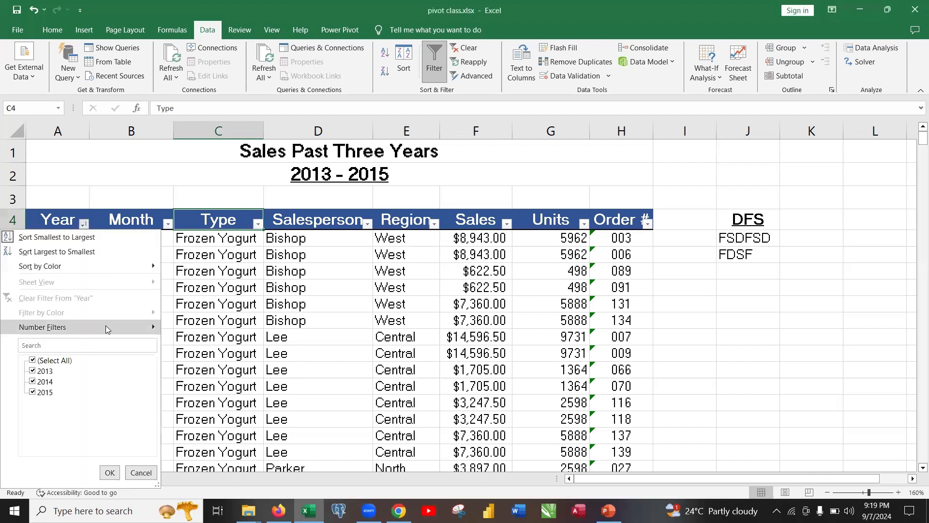
{"action": "mouse_move", "coordinate": [106, 328]}
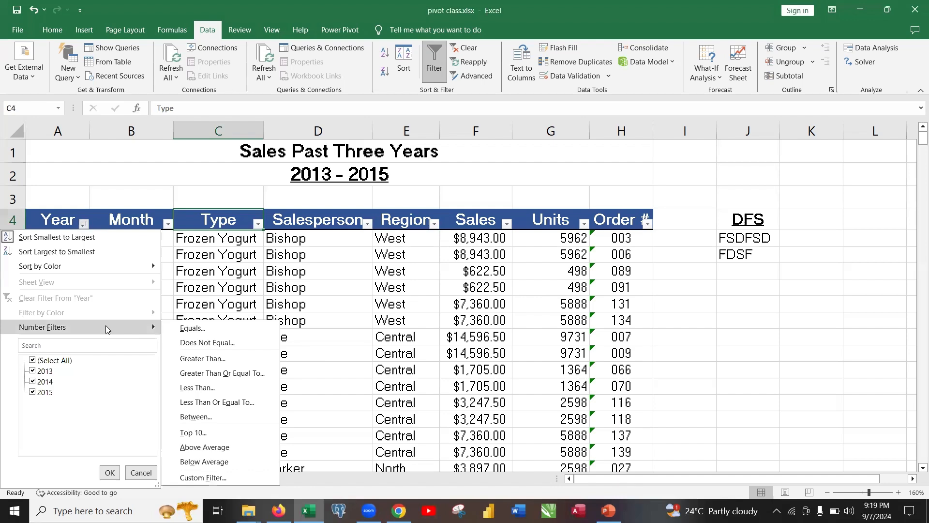
{"action": "left_click", "coordinate": [436, 297]}
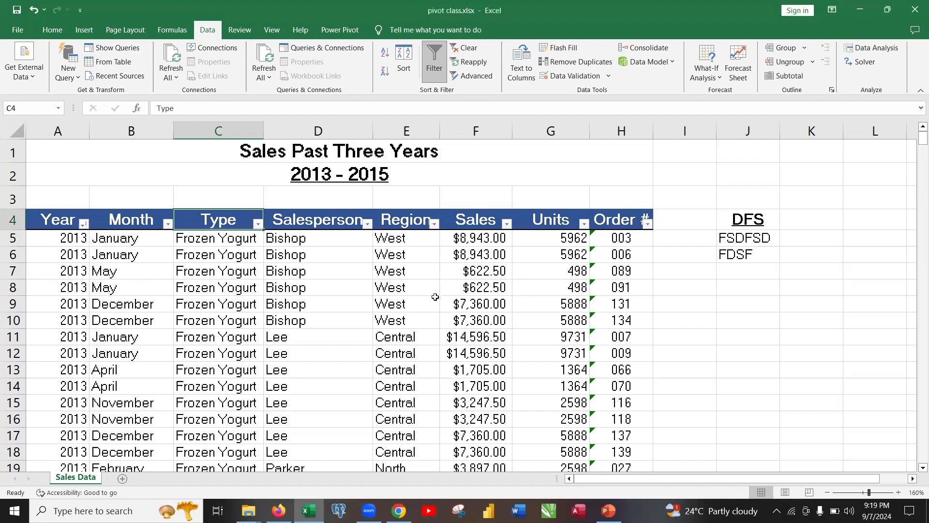
{"action": "left_click", "coordinate": [453, 270]}
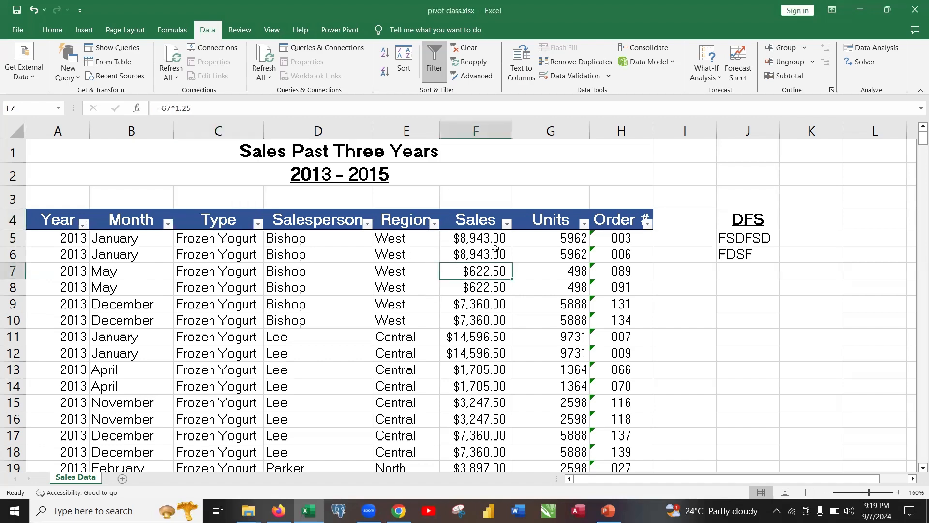
{"action": "scroll", "coordinate": [495, 248], "scroll_direction": "down", "scroll_amount": 5}
{"action": "scroll", "coordinate": [495, 248], "scroll_direction": "up", "scroll_amount": 5}
{"action": "left_click", "coordinate": [84, 224]}
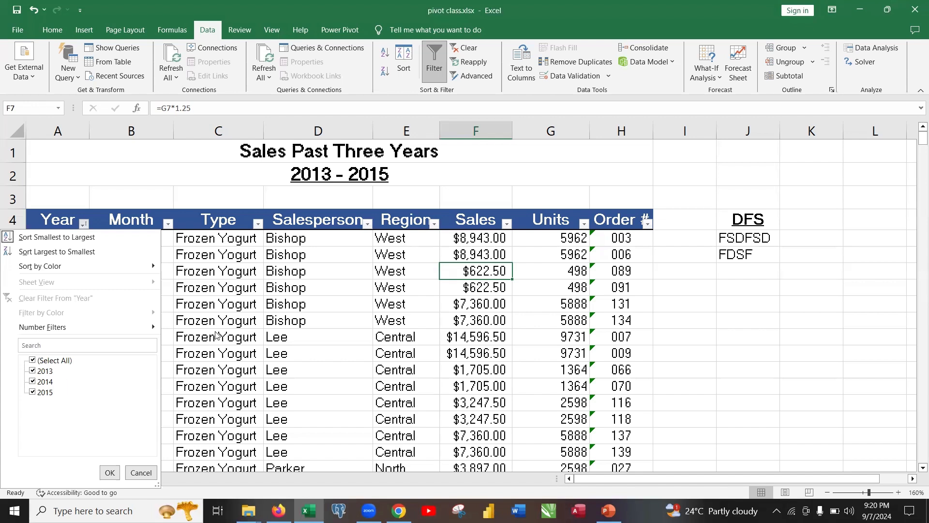
{"action": "left_click", "coordinate": [271, 325]}
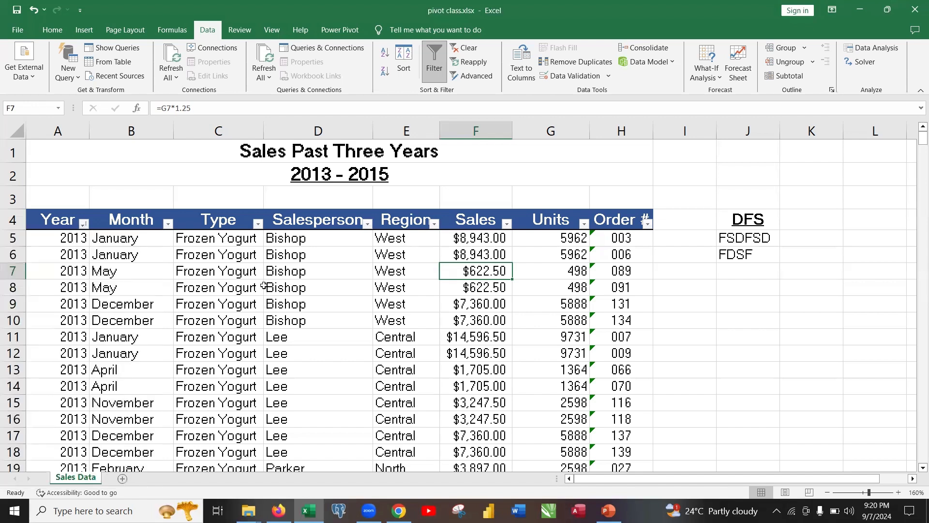
Examine the filter values listed for the Year, Type, Salesperson and Region columns without filtering the data
{"action": "left_click", "coordinate": [258, 223]}
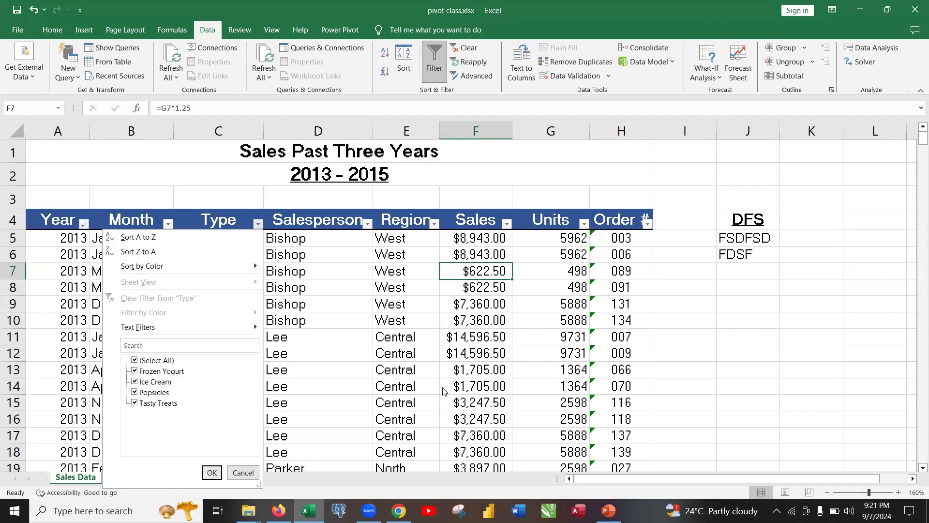
{"action": "left_click", "coordinate": [211, 472]}
{"action": "left_click", "coordinate": [83, 224]}
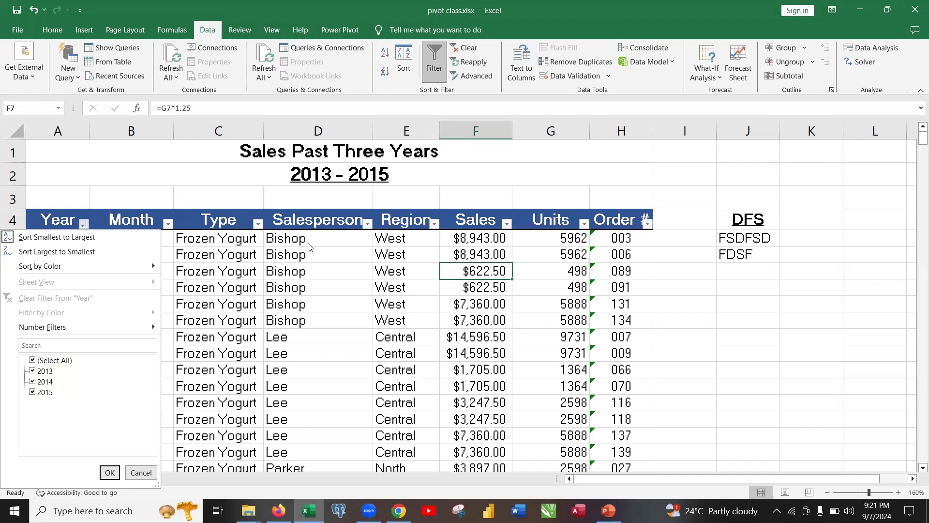
{"action": "left_click", "coordinate": [257, 227]}
{"action": "left_click", "coordinate": [257, 223]}
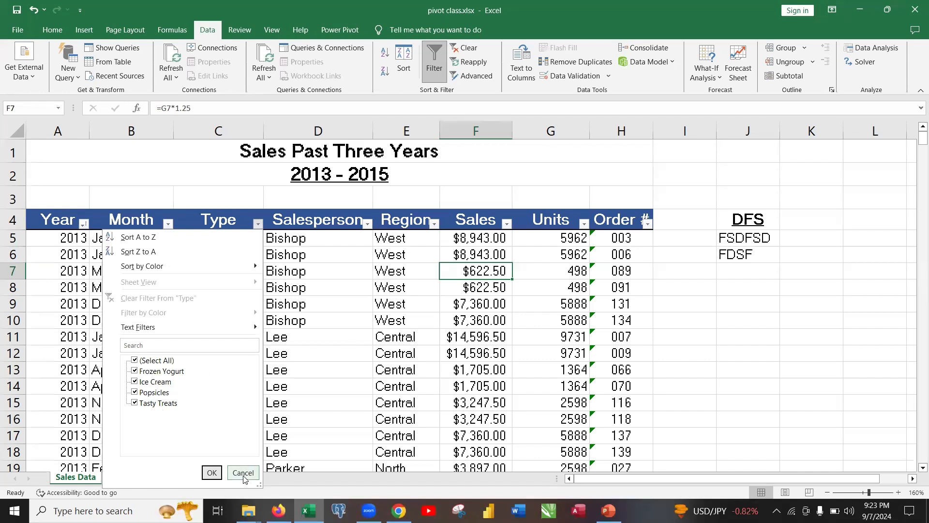
{"action": "left_click", "coordinate": [359, 239]}
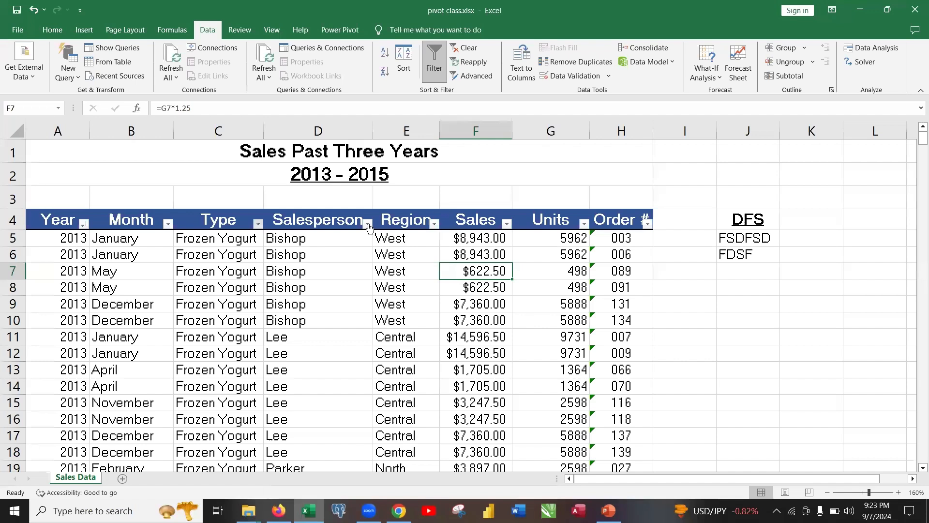
{"action": "left_click", "coordinate": [367, 223]}
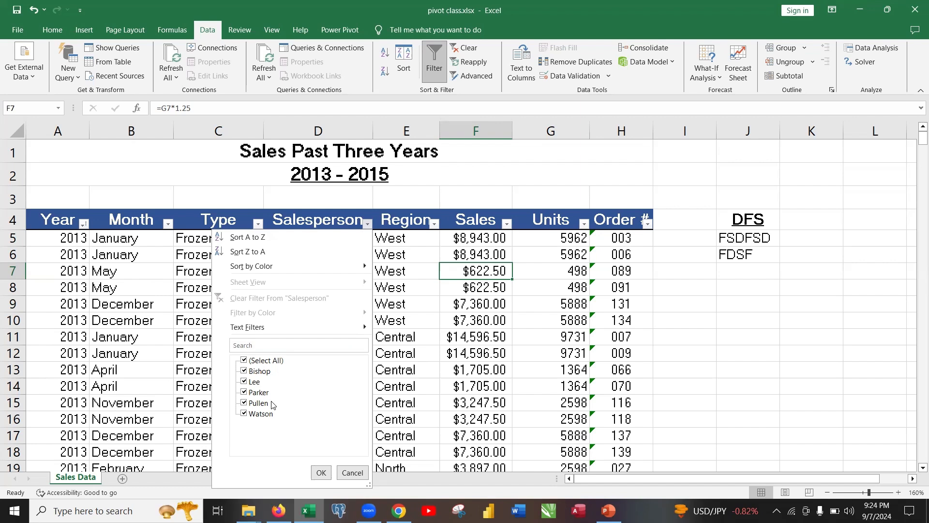
{"action": "left_click", "coordinate": [389, 300]}
{"action": "left_click", "coordinate": [434, 223]}
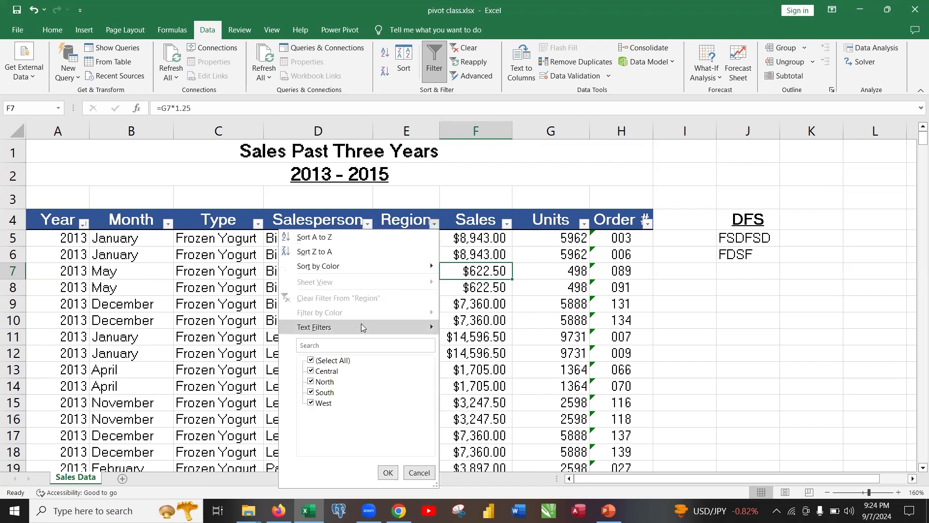
{"action": "mouse_move", "coordinate": [362, 325]}
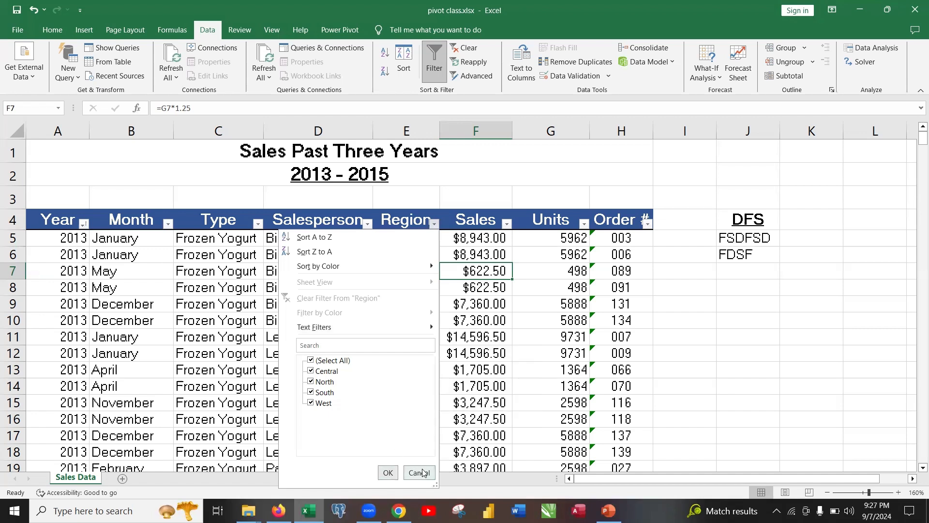
{"action": "left_click", "coordinate": [476, 403]}
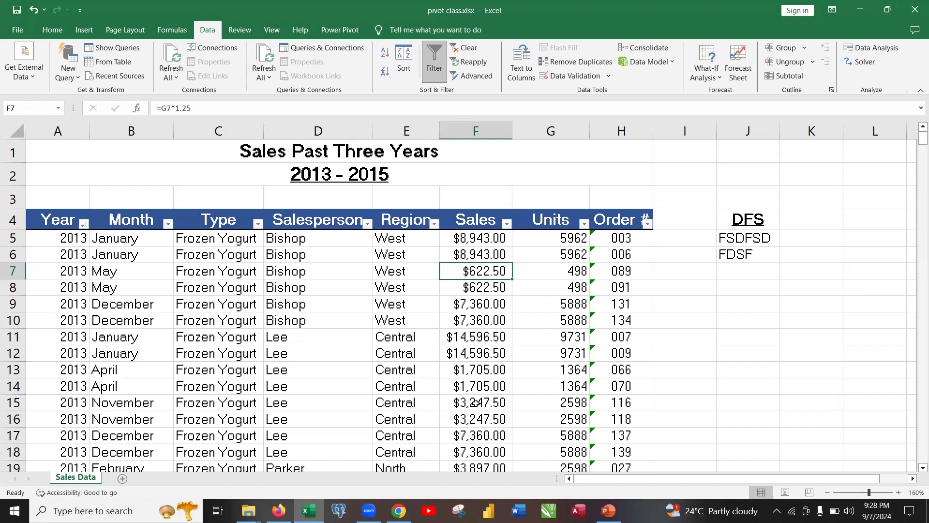
{"action": "left_click", "coordinate": [414, 439]}
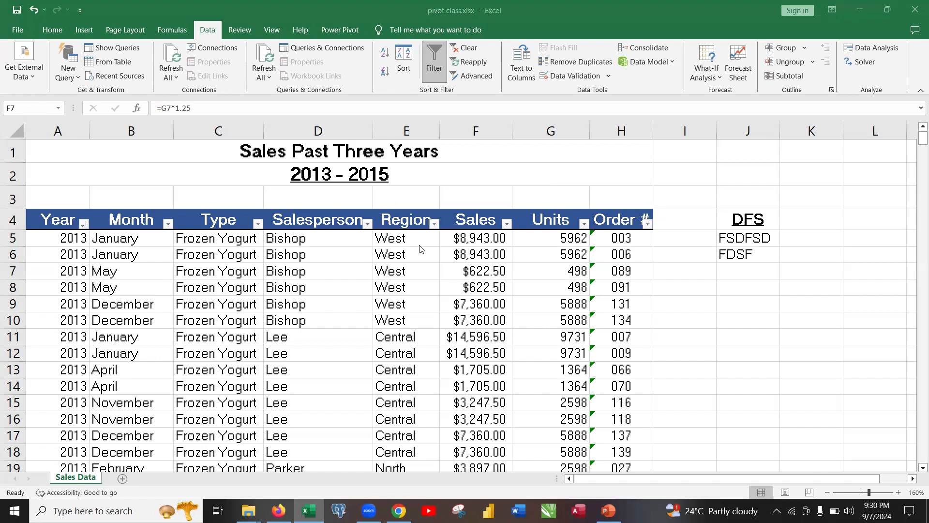
{"action": "left_click", "coordinate": [416, 271]}
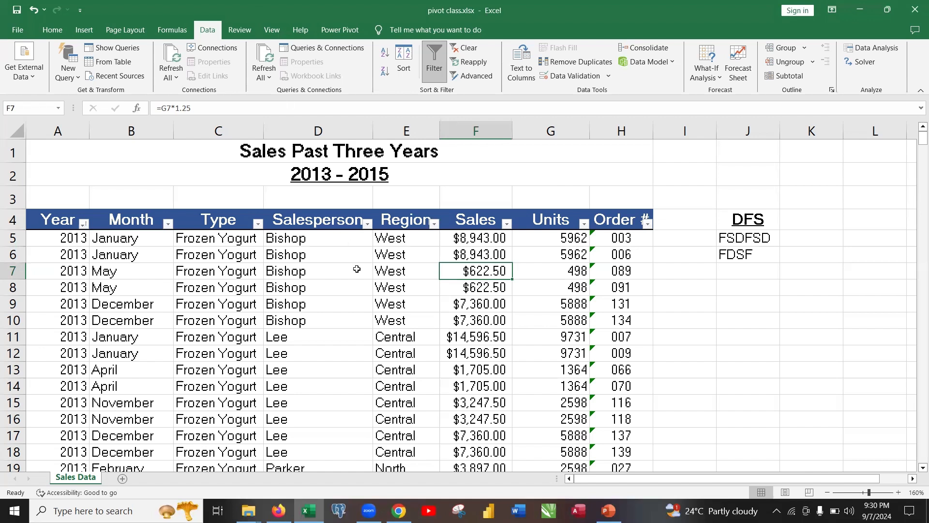
{"action": "left_click", "coordinate": [356, 269]}
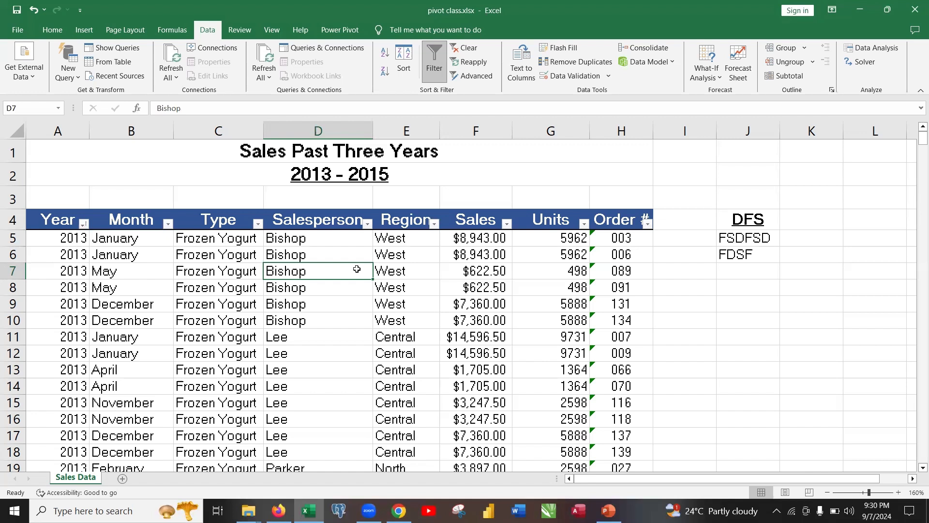
{"action": "left_click", "coordinate": [415, 274]}
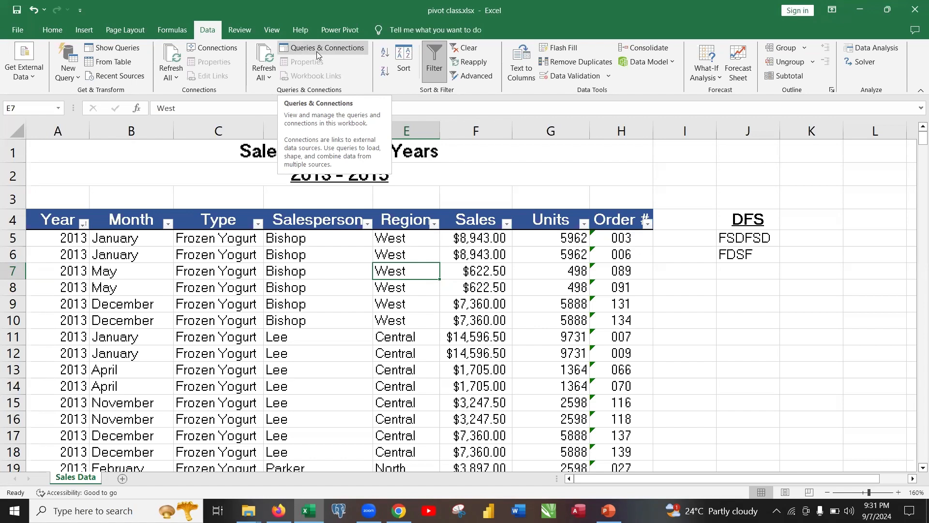
{"action": "left_click", "coordinate": [390, 299]}
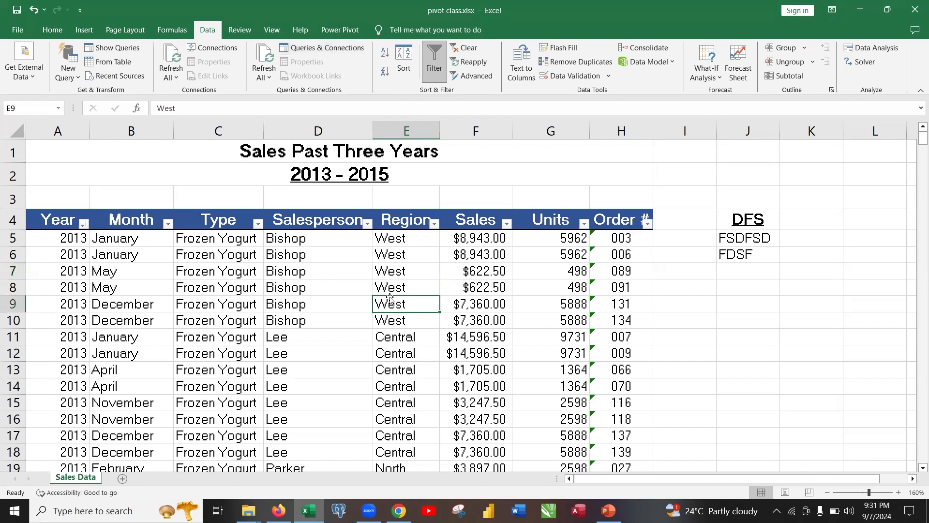
{"action": "left_click", "coordinate": [291, 260]}
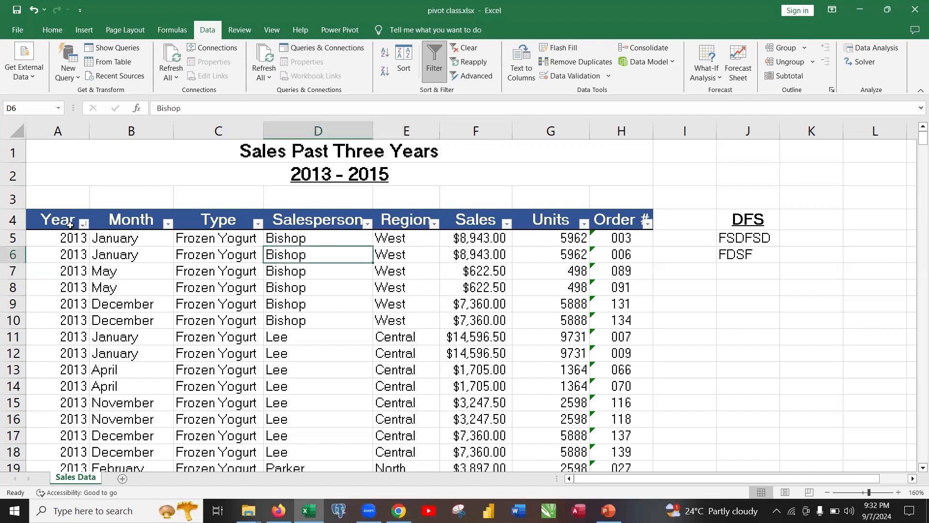
{"action": "left_click_drag", "start_coordinate": [58, 221], "coordinate": [593, 324]}
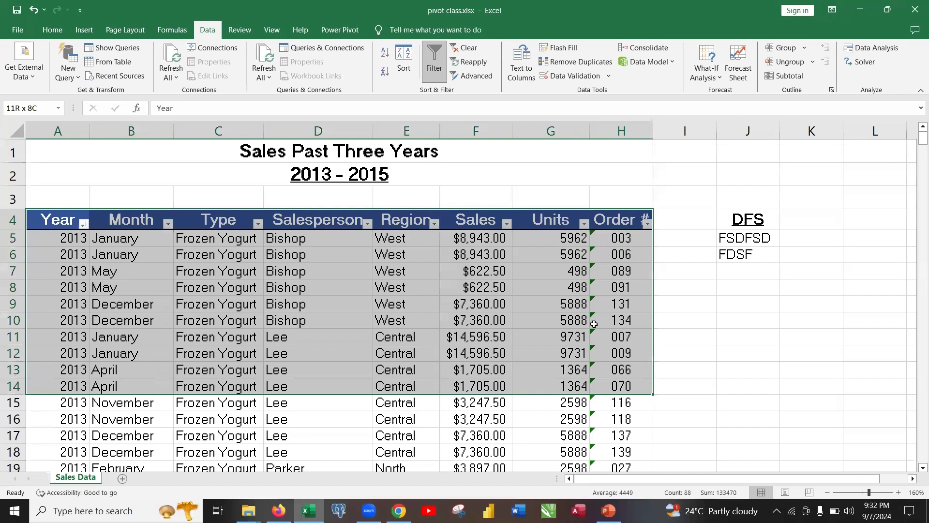
{"action": "left_click", "coordinate": [327, 282]}
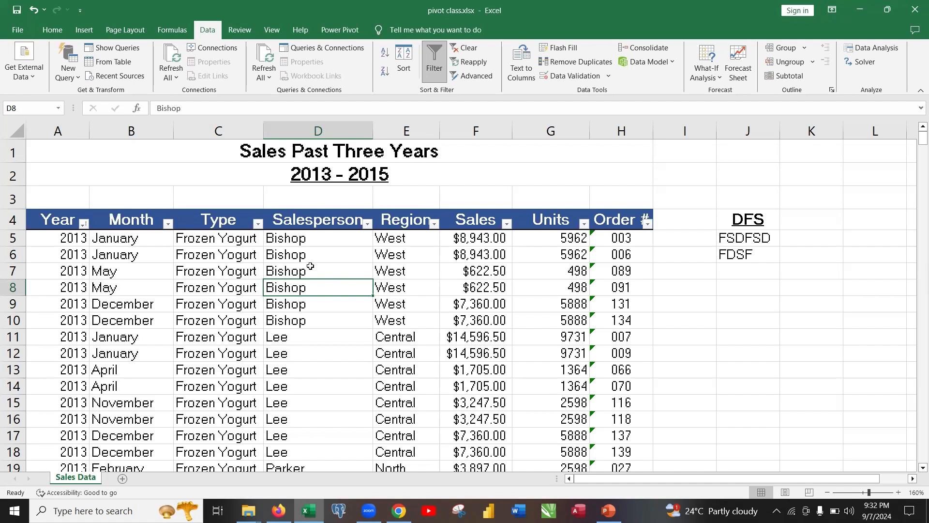
{"action": "left_click", "coordinate": [247, 283]}
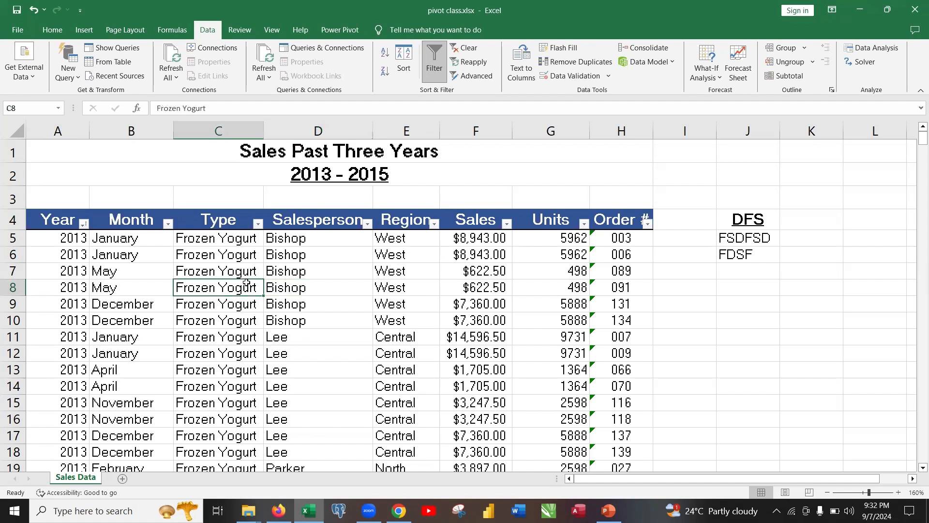
Format the sales data in A4:H448 as a table with headers, using the orange style in the second row of the Light group
{"action": "left_click", "coordinate": [295, 289]}
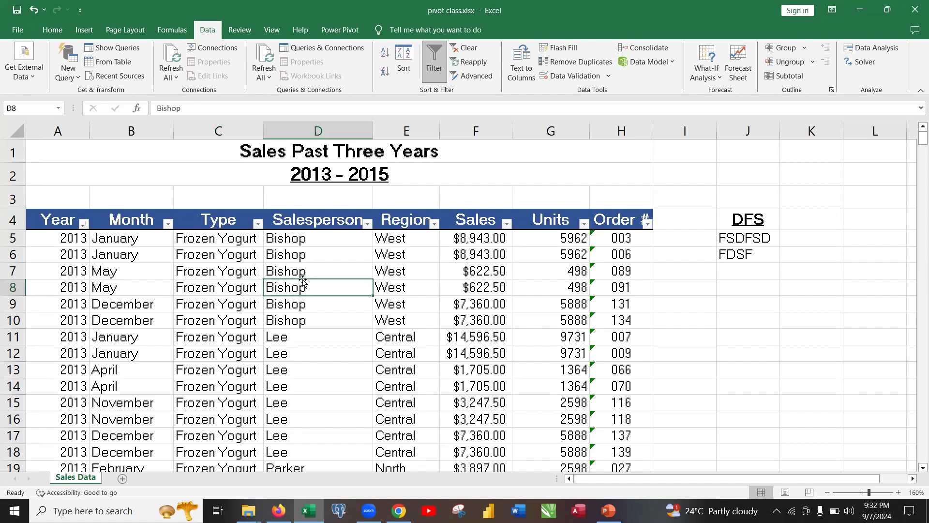
{"action": "left_click", "coordinate": [52, 30]}
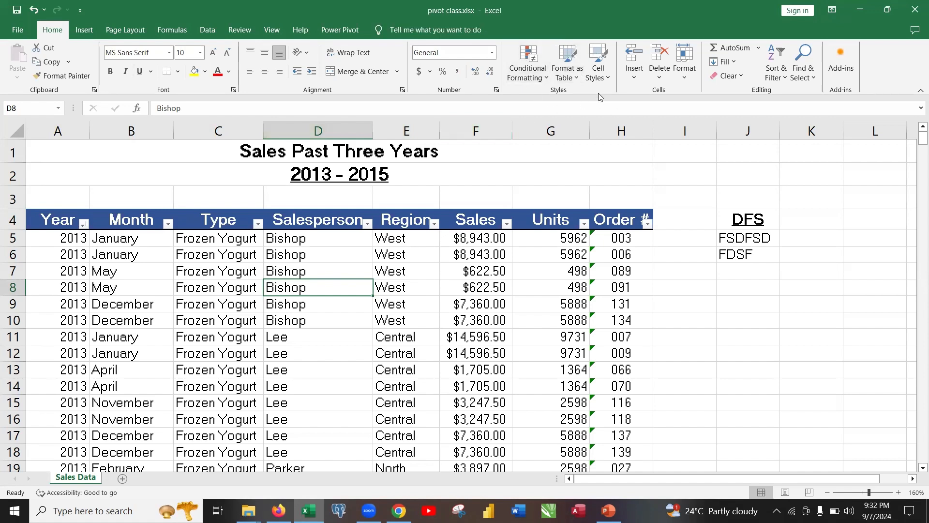
{"action": "left_click", "coordinate": [575, 78]}
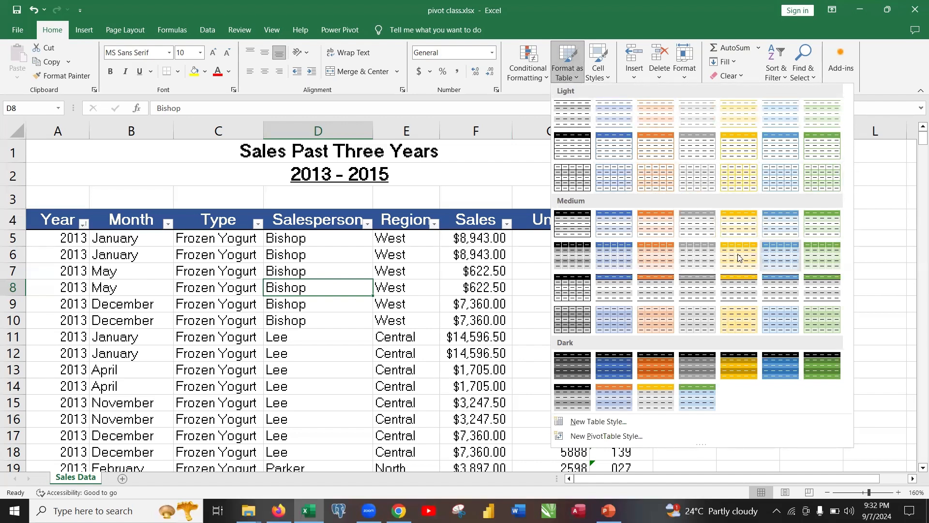
{"action": "left_click", "coordinate": [663, 150]}
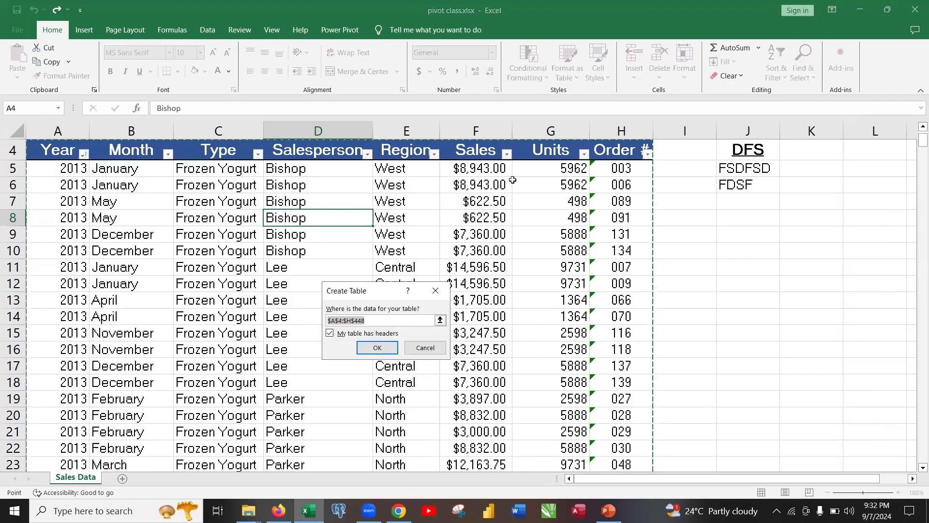
{"action": "scroll", "coordinate": [529, 198], "scroll_direction": "up", "scroll_amount": 1}
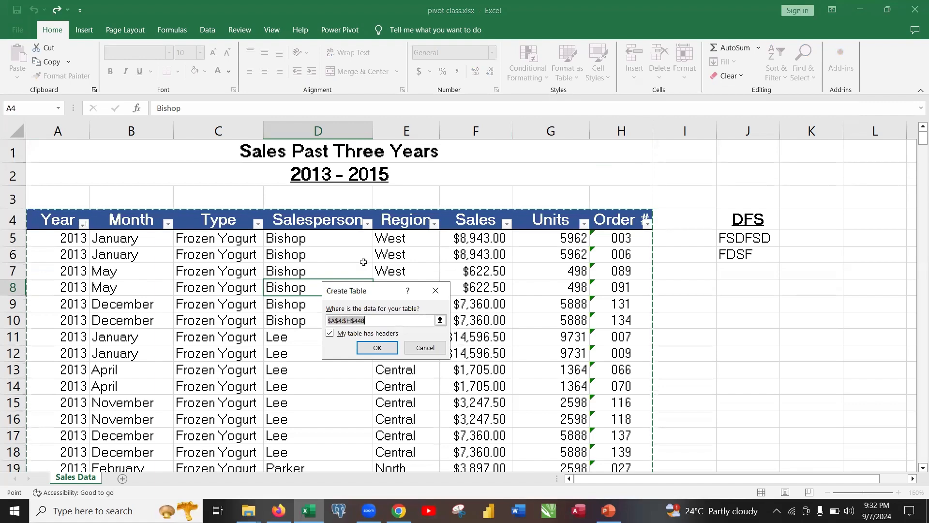
{"action": "scroll", "coordinate": [604, 276], "scroll_direction": "down", "scroll_amount": 2}
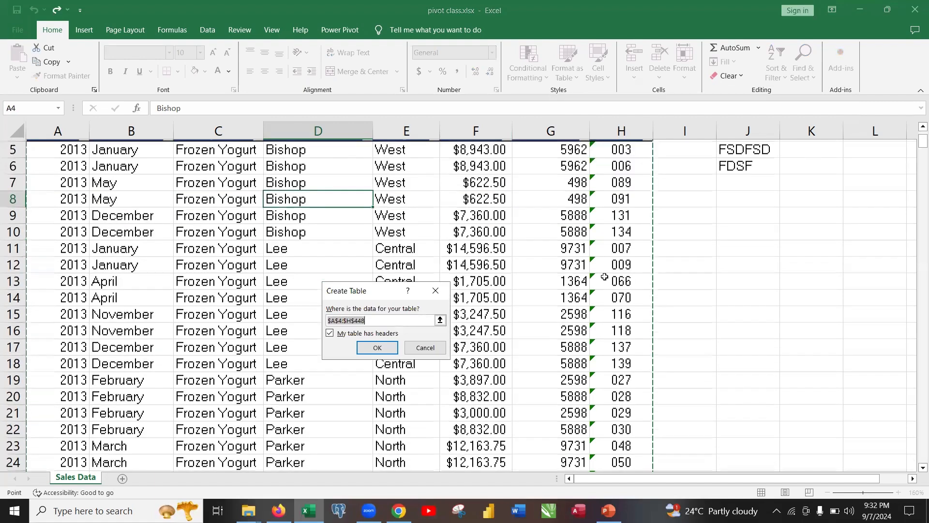
{"action": "scroll", "coordinate": [609, 268], "scroll_direction": "down", "scroll_amount": 5}
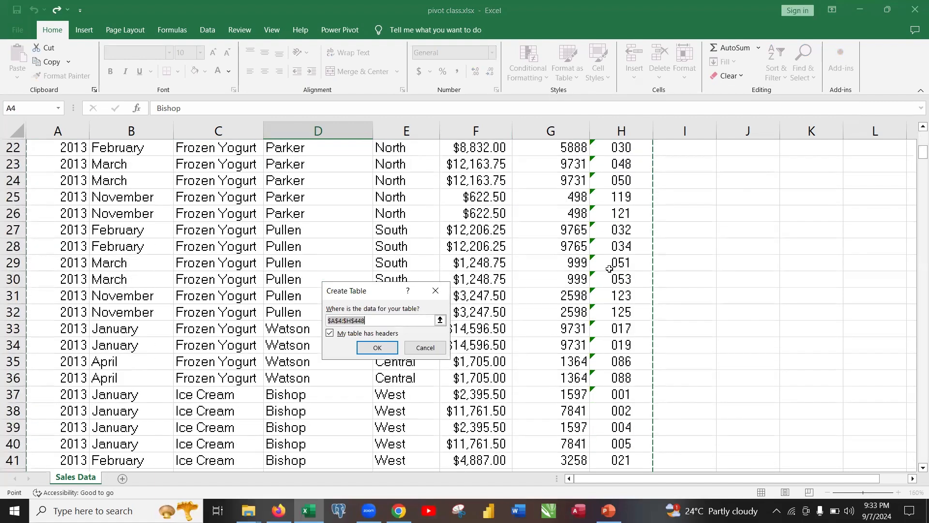
{"action": "scroll", "coordinate": [609, 269], "scroll_direction": "up", "scroll_amount": 7}
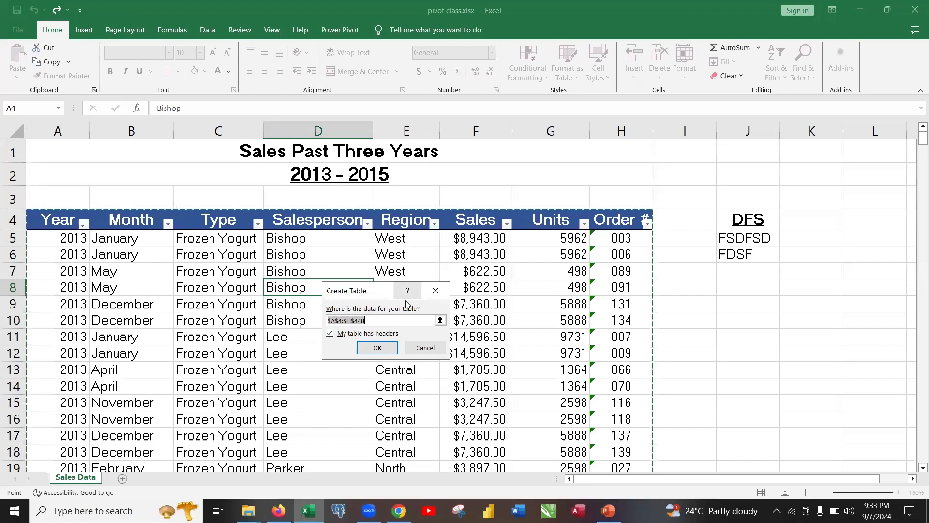
{"action": "left_click", "coordinate": [372, 348]}
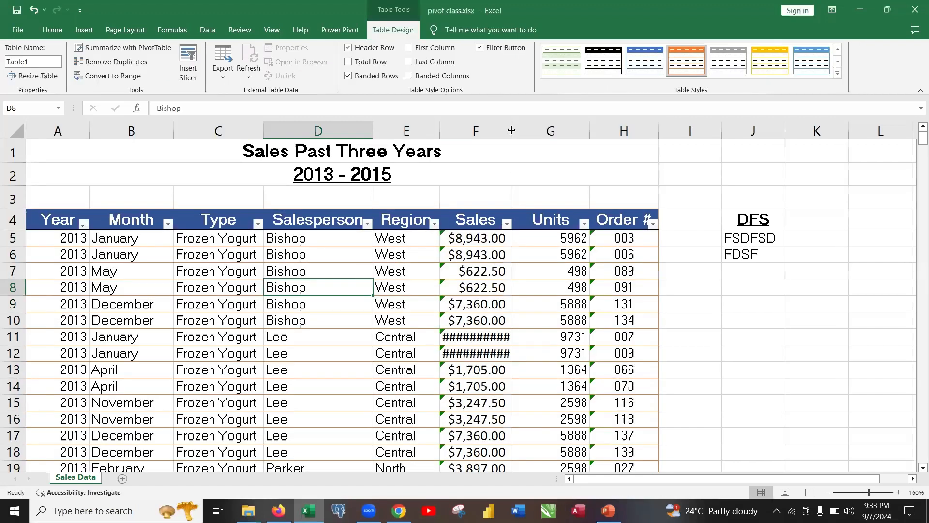
Widen the Sales column so its amounts fit, and look through the formatted rows
{"action": "left_click_drag", "start_coordinate": [511, 130], "coordinate": [536, 130]}
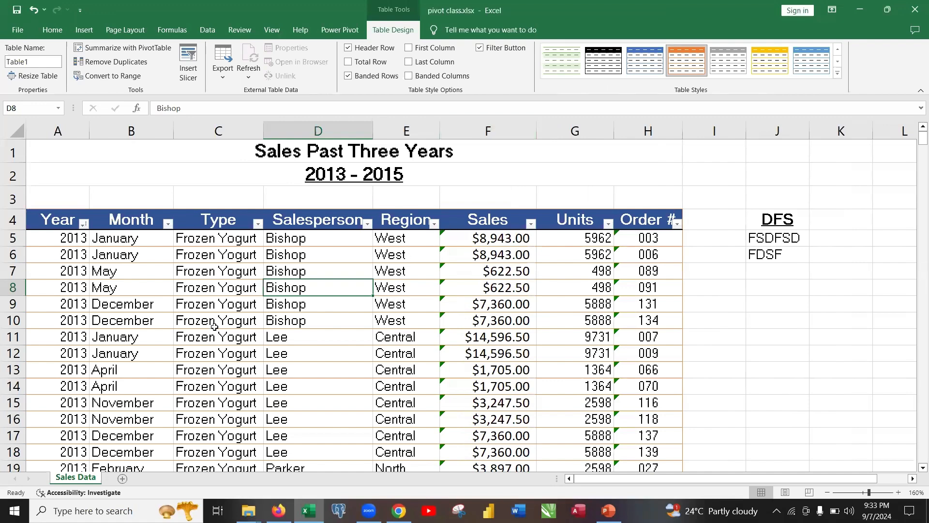
{"action": "scroll", "coordinate": [215, 326], "scroll_direction": "down", "scroll_amount": 5}
{"action": "scroll", "coordinate": [214, 326], "scroll_direction": "up", "scroll_amount": 5}
{"action": "scroll", "coordinate": [214, 326], "scroll_direction": "down", "scroll_amount": 5}
{"action": "scroll", "coordinate": [215, 326], "scroll_direction": "up", "scroll_amount": 5}
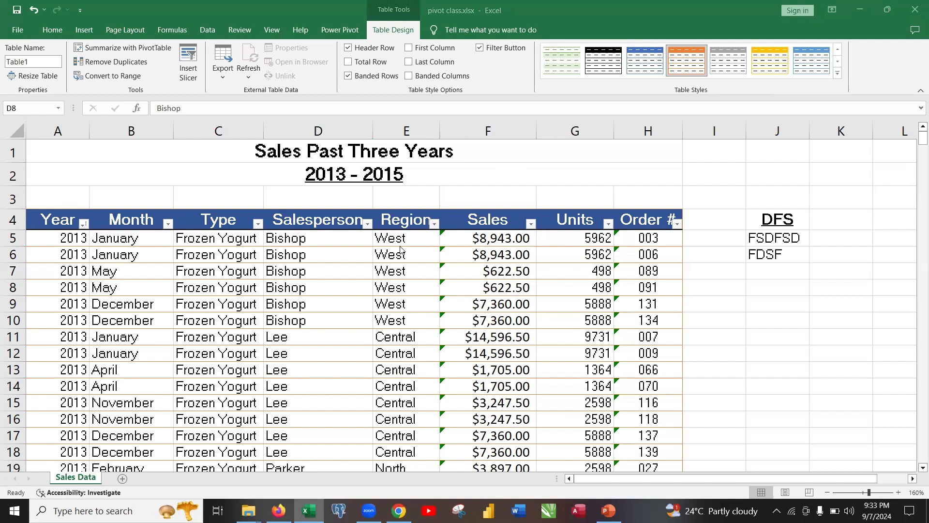
Undo the Sales column widening and the orange table formatting
{"action": "left_click", "coordinate": [316, 296]}
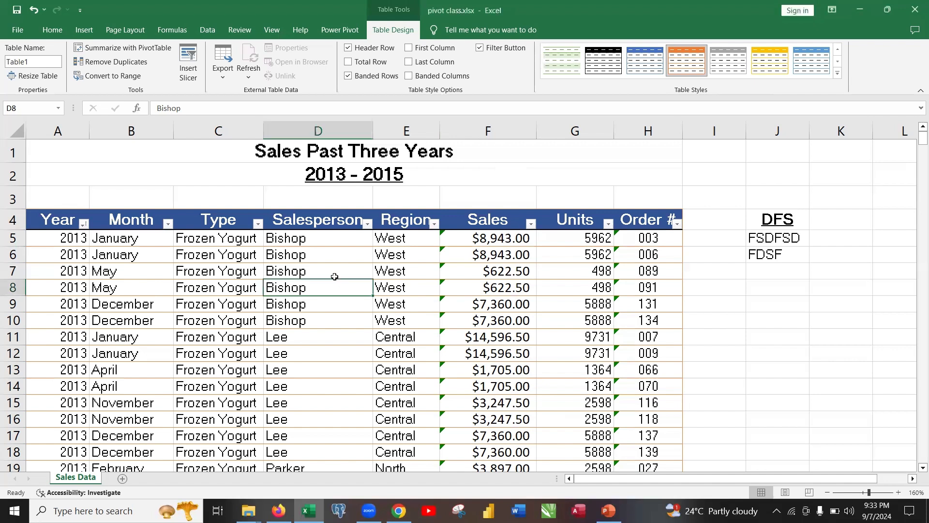
{"action": "key", "text": "ctrl+z"}
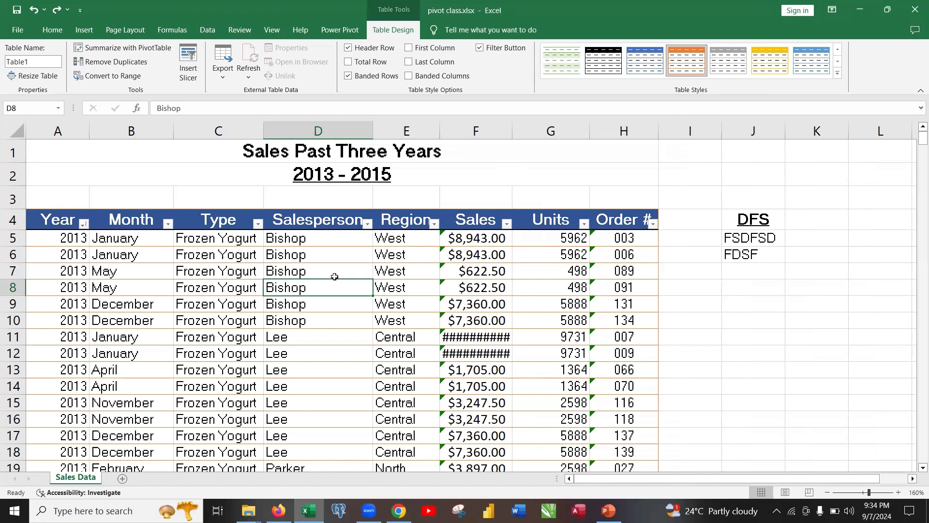
{"action": "key", "text": "ctrl+y"}
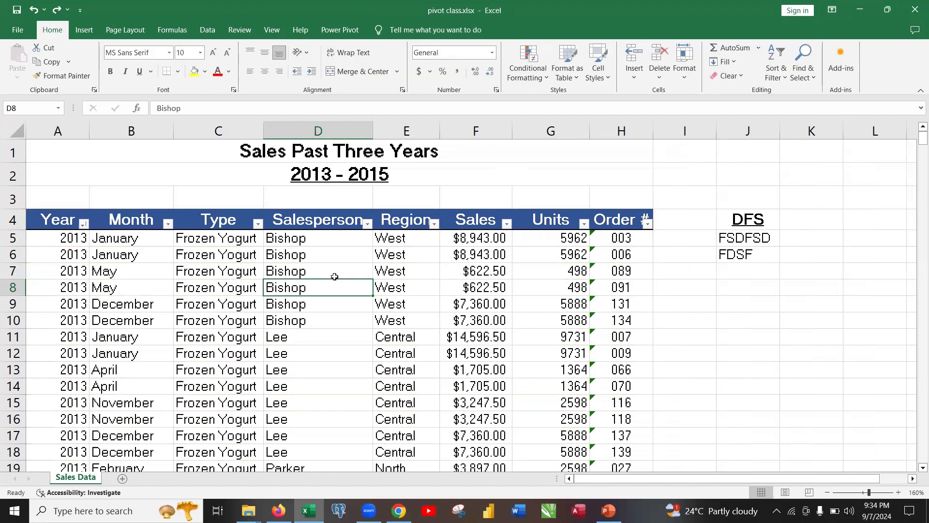
{"action": "left_click", "coordinate": [358, 272]}
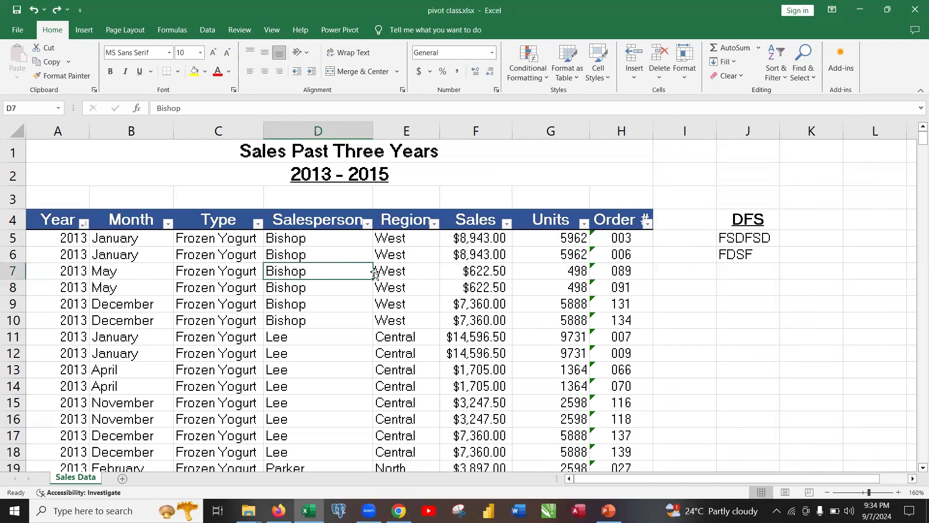
{"action": "left_click", "coordinate": [445, 271]}
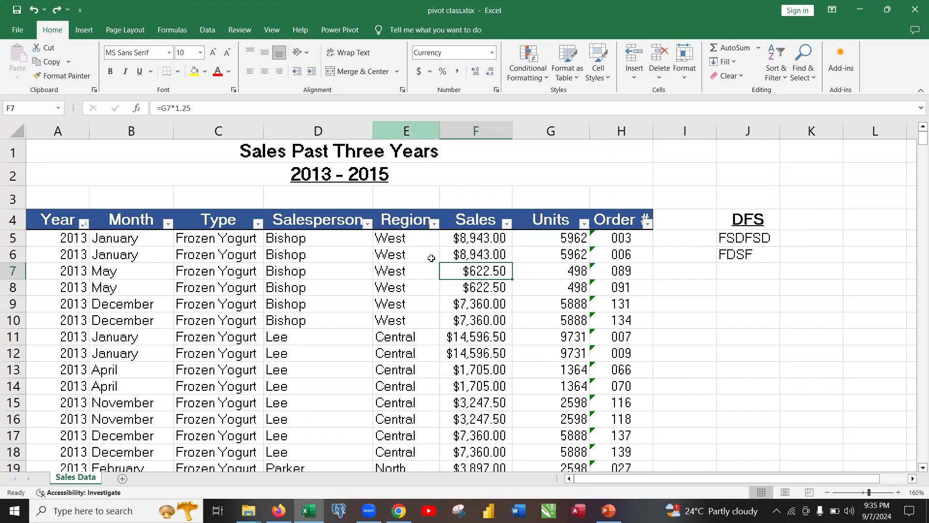
{"action": "left_click", "coordinate": [370, 291]}
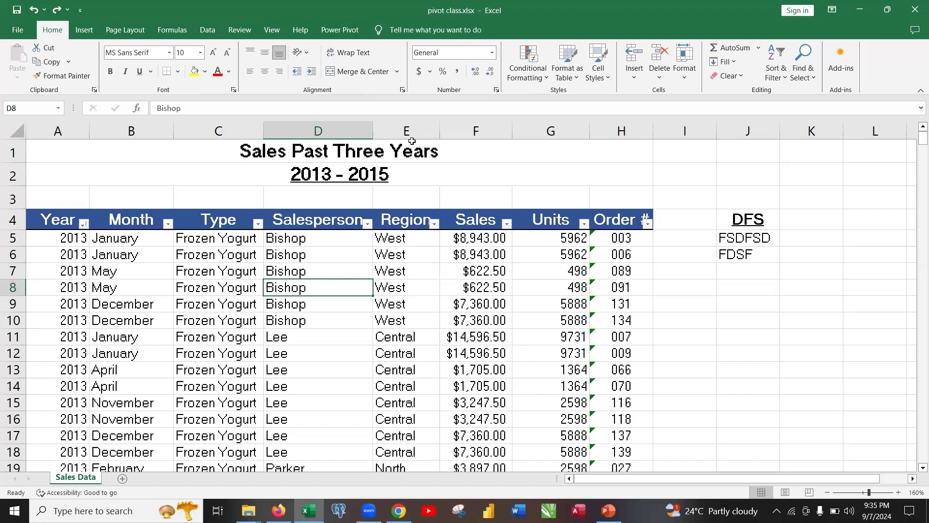
{"action": "left_click", "coordinate": [468, 286]}
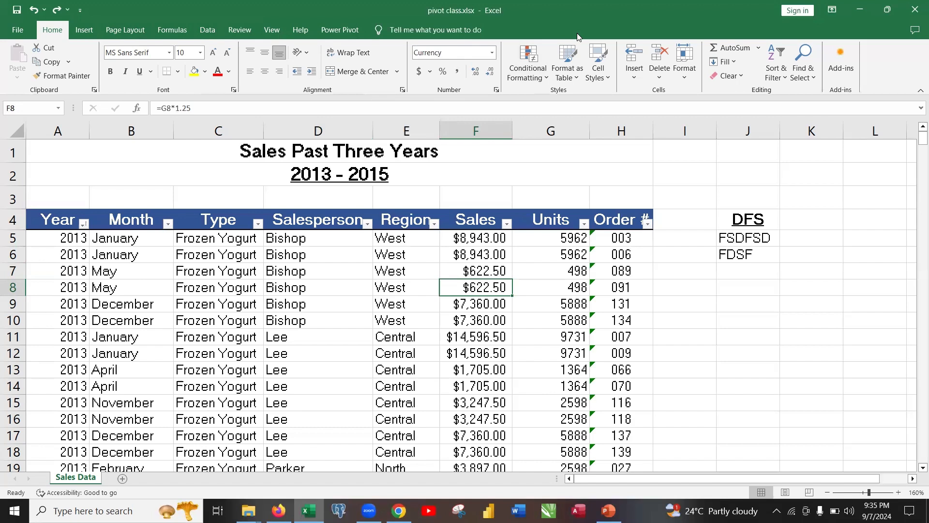
{"action": "left_click", "coordinate": [391, 285]}
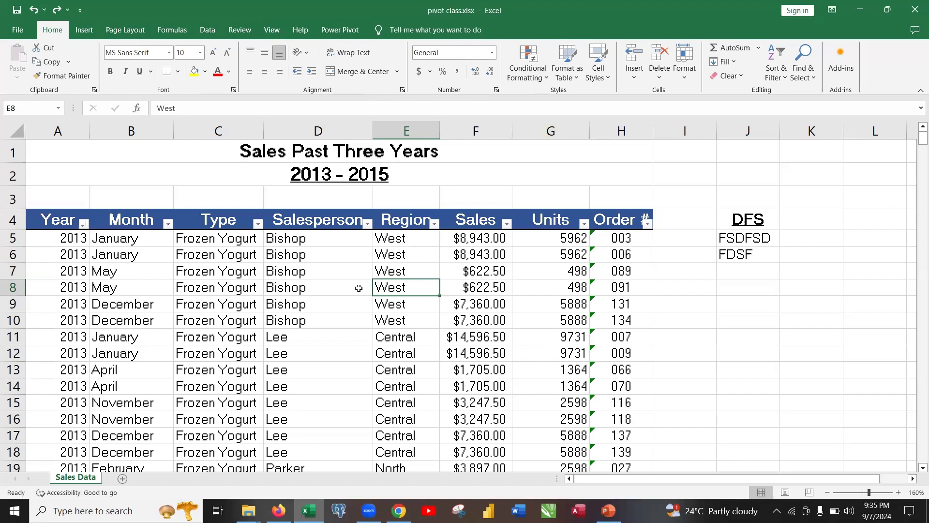
Format the sales data in A4:H448 as a table with headers, using the gray style in the first row of the Medium group
{"action": "left_click", "coordinate": [296, 288]}
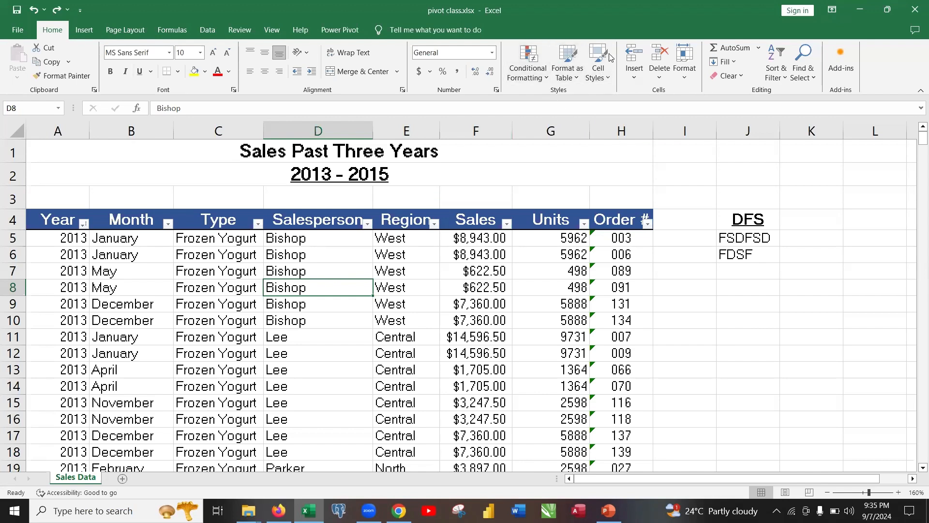
{"action": "left_click", "coordinate": [575, 77]}
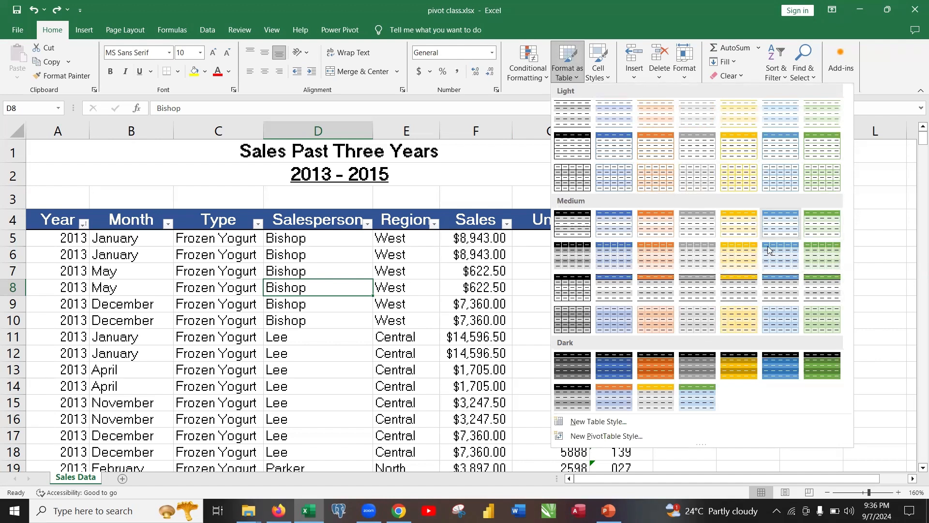
{"action": "left_click", "coordinate": [701, 224]}
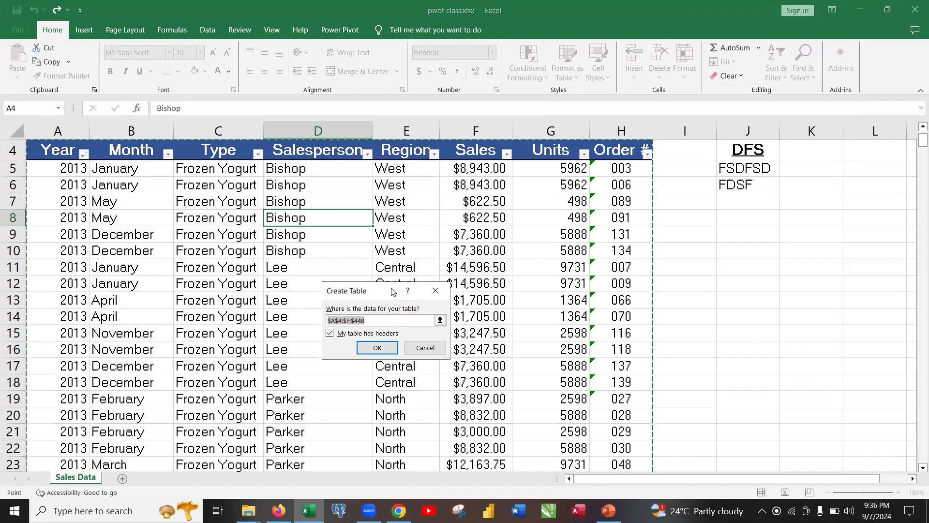
{"action": "left_click_drag", "start_coordinate": [392, 290], "coordinate": [770, 214]}
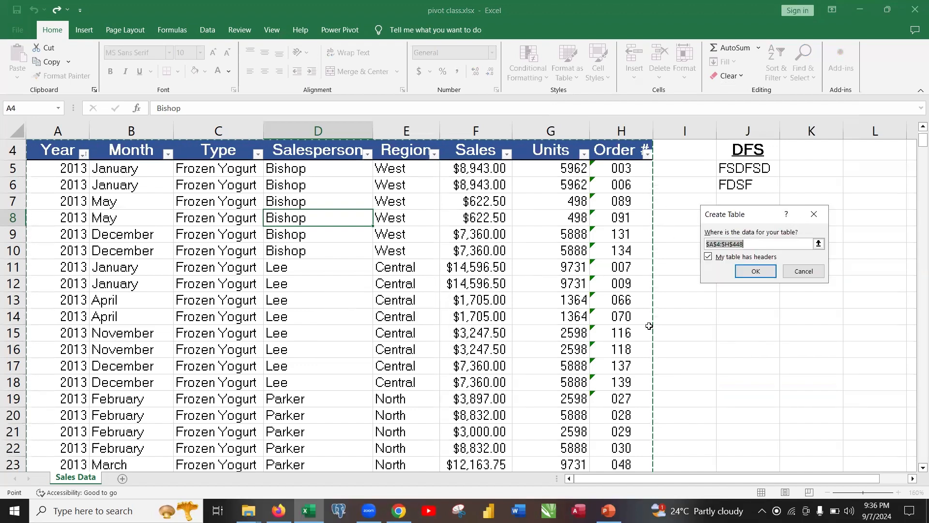
{"action": "scroll", "coordinate": [550, 277], "scroll_direction": "up", "scroll_amount": 1}
{"action": "scroll", "coordinate": [499, 275], "scroll_direction": "down", "scroll_amount": 3}
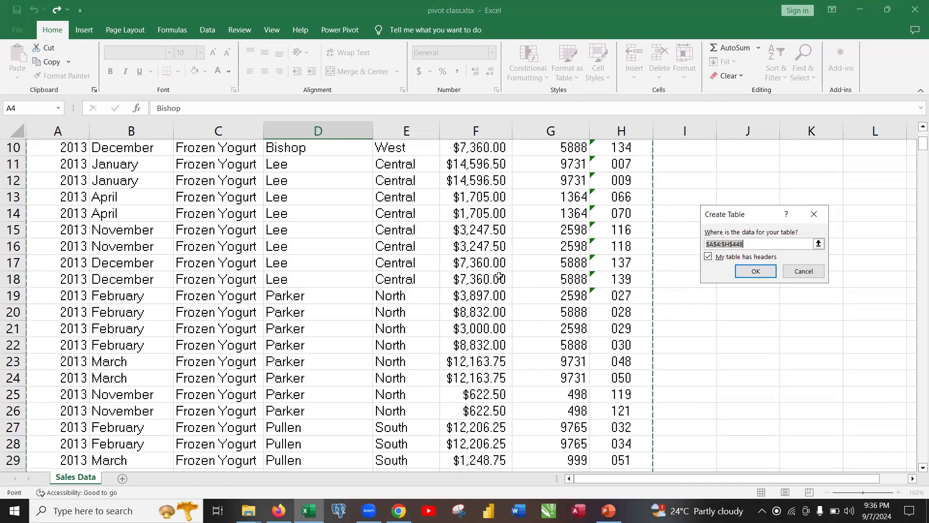
{"action": "scroll", "coordinate": [499, 276], "scroll_direction": "up", "scroll_amount": 2}
{"action": "scroll", "coordinate": [499, 275], "scroll_direction": "up", "scroll_amount": 1}
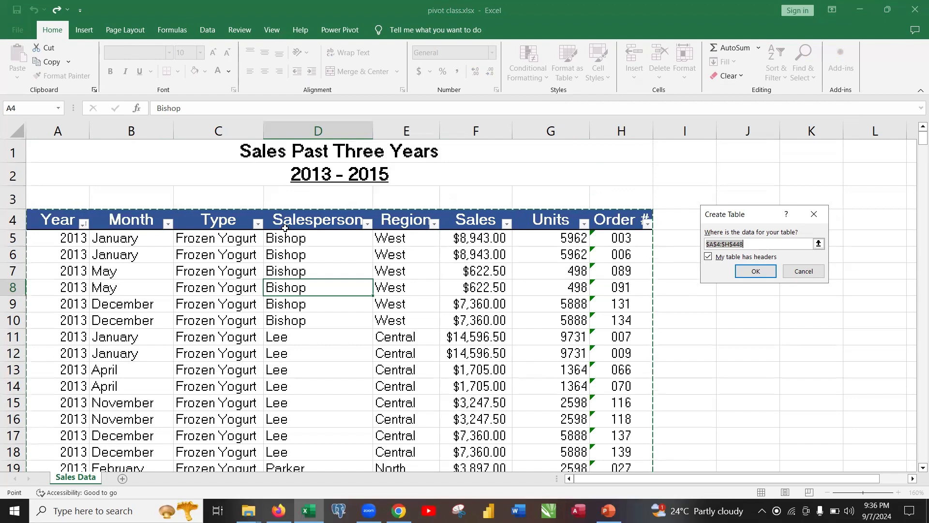
{"action": "scroll", "coordinate": [556, 240], "scroll_direction": "down", "scroll_amount": 12}
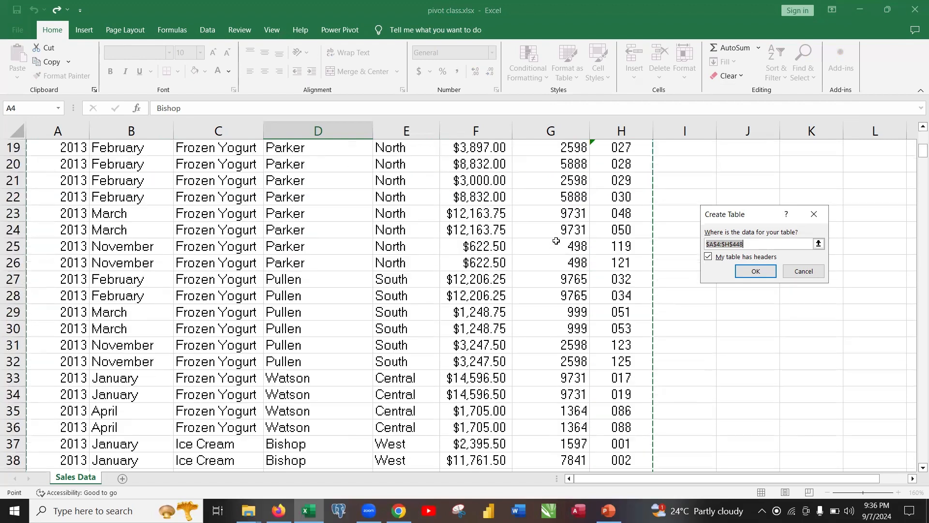
{"action": "scroll", "coordinate": [556, 241], "scroll_direction": "up", "scroll_amount": 7}
{"action": "scroll", "coordinate": [555, 240], "scroll_direction": "up", "scroll_amount": 5}
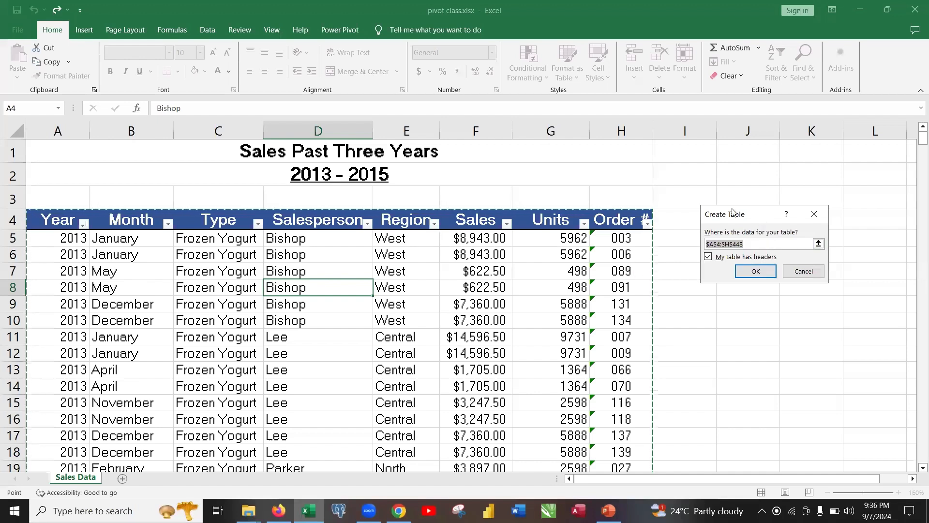
{"action": "left_click_drag", "start_coordinate": [732, 213], "coordinate": [728, 183]}
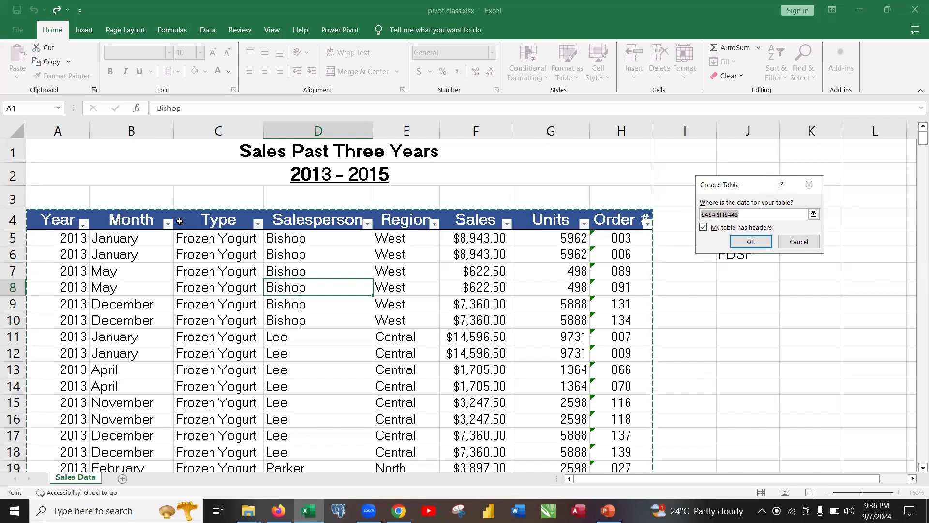
{"action": "left_click", "coordinate": [749, 242]}
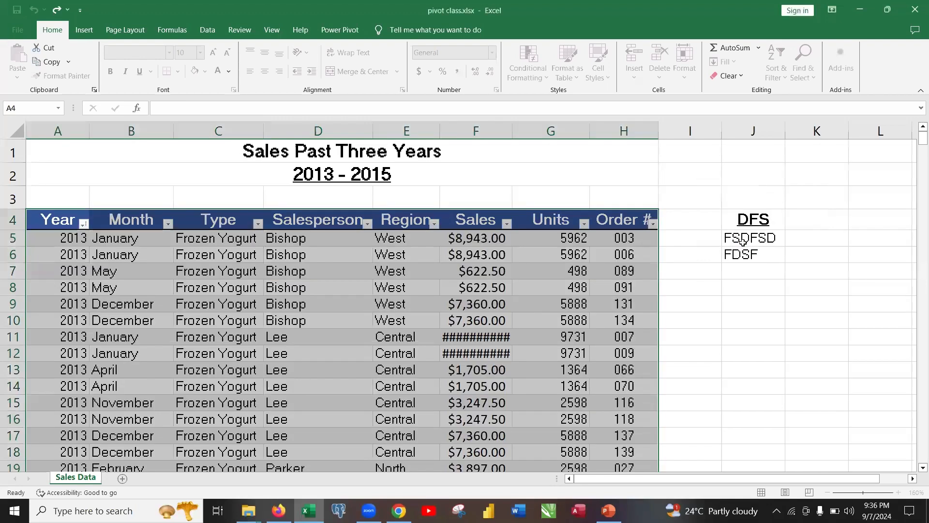
Widen the Sales column of the gray table until all its amounts fit
{"action": "left_click", "coordinate": [604, 260]}
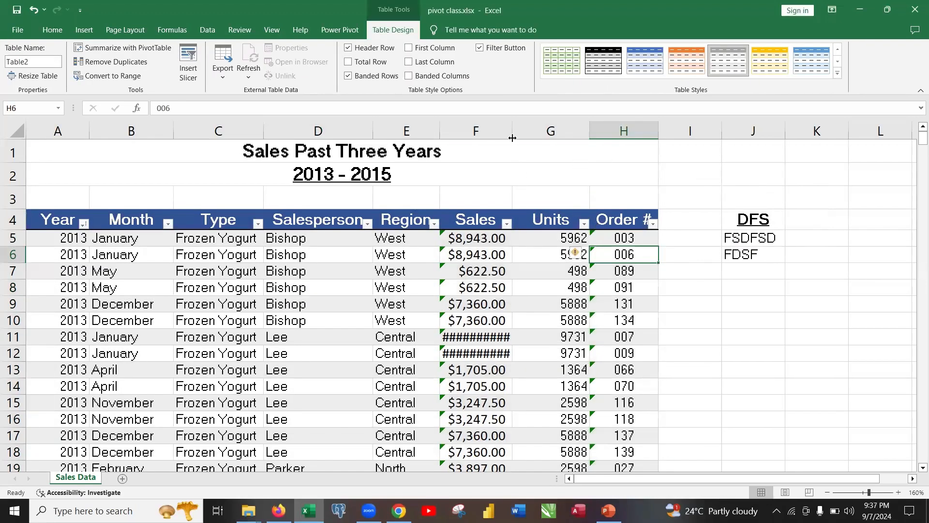
{"action": "left_click_drag", "start_coordinate": [513, 136], "coordinate": [532, 136]}
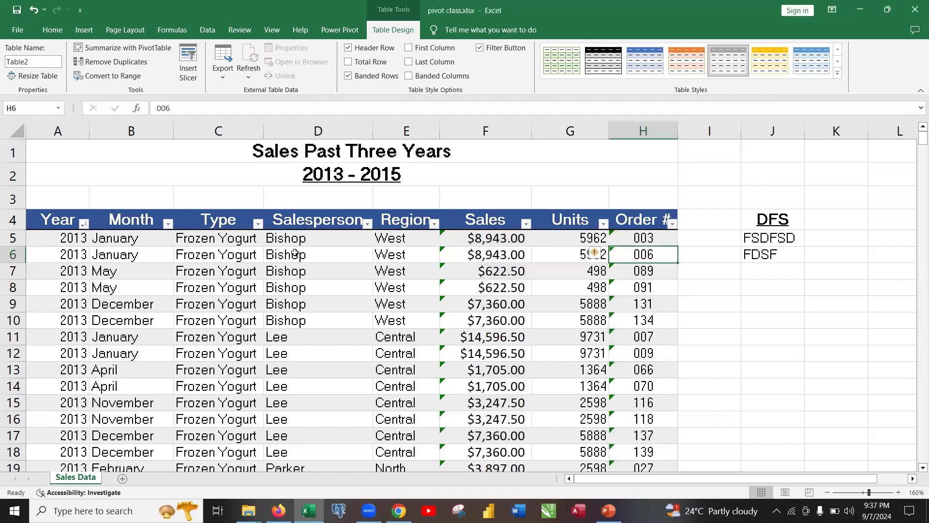
{"action": "left_click", "coordinate": [262, 273]}
{"action": "left_click", "coordinate": [307, 275]}
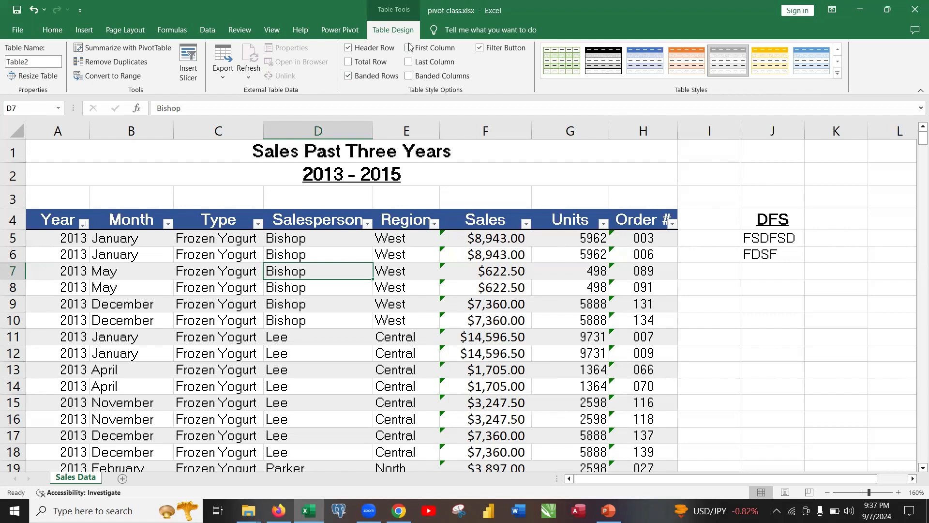
Rename the sales table as SALES in the table's properties
{"action": "left_click", "coordinate": [340, 30]}
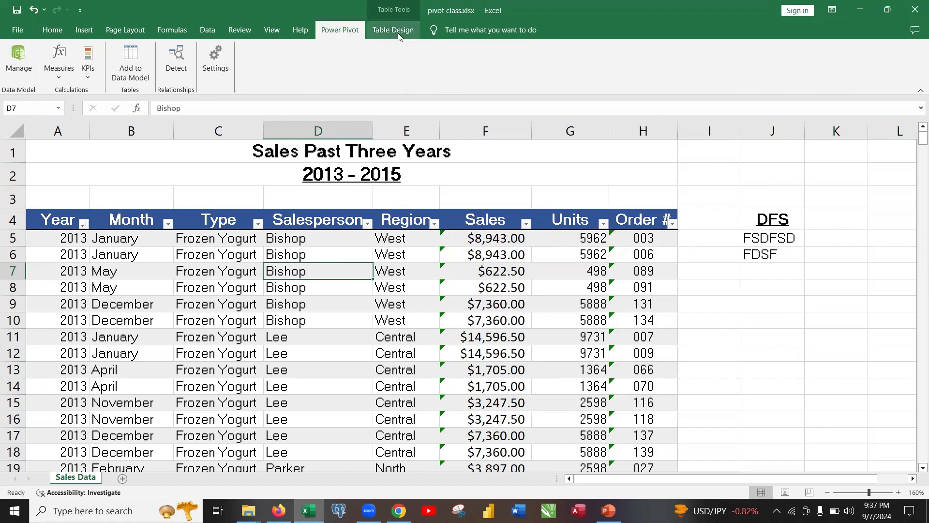
{"action": "left_click", "coordinate": [398, 32]}
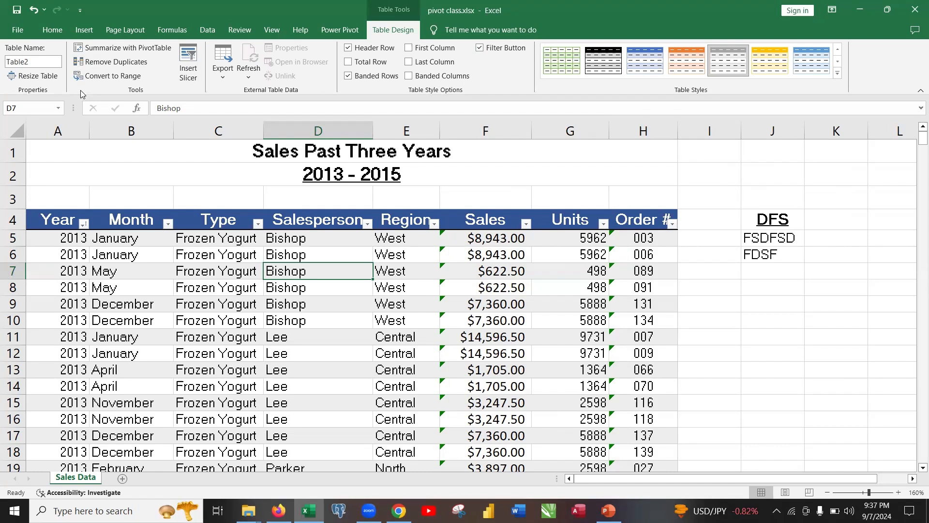
{"action": "left_click", "coordinate": [42, 62]}
{"action": "key", "text": "BackSpace"}
{"action": "type", "text": "SALES"}
{"action": "key", "text": "Return"}
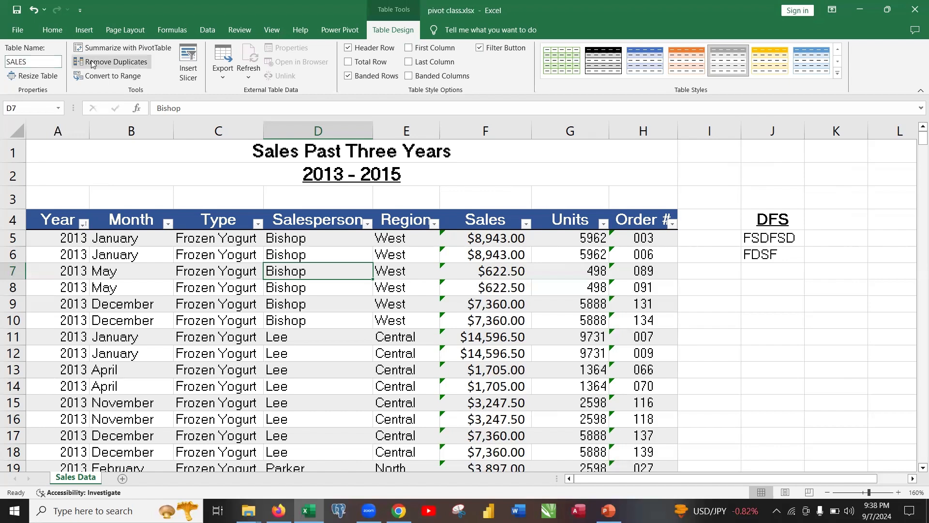
Turn the SALES table's filter buttons off in the header row, and turn them on again
{"action": "left_click", "coordinate": [249, 321]}
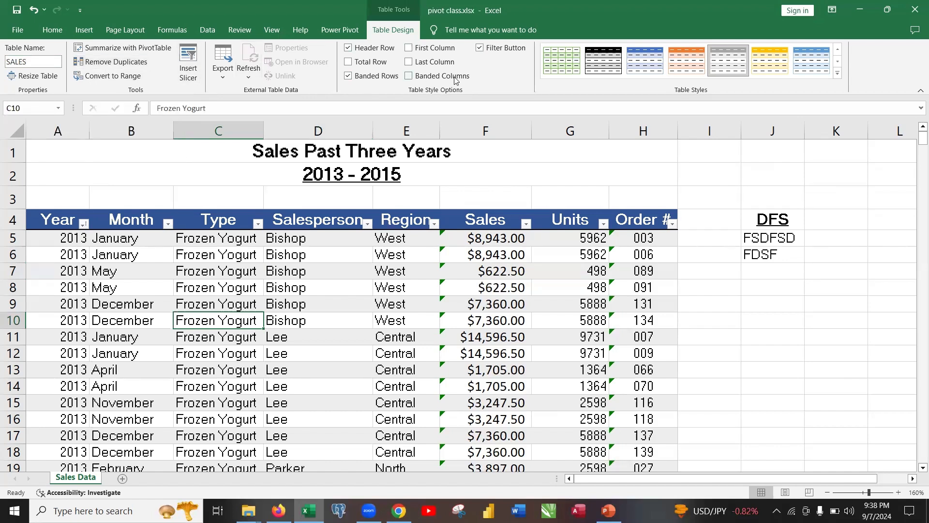
{"action": "left_click", "coordinate": [479, 48]}
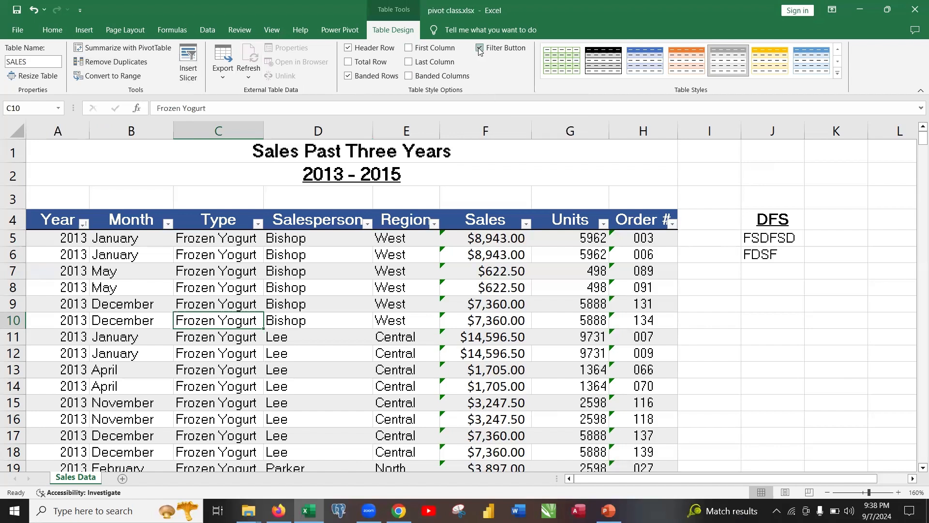
{"action": "left_click", "coordinate": [479, 49]}
{"action": "left_click", "coordinate": [480, 49]}
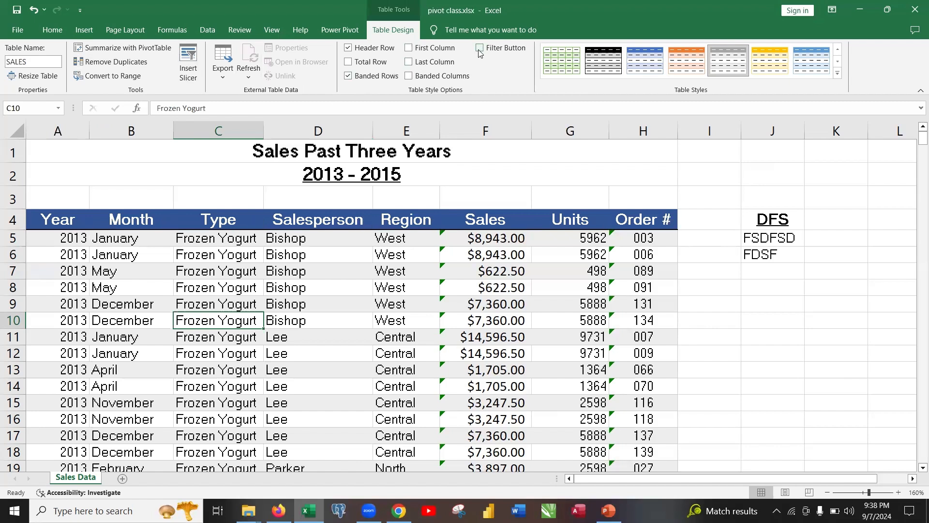
{"action": "left_click", "coordinate": [479, 48]}
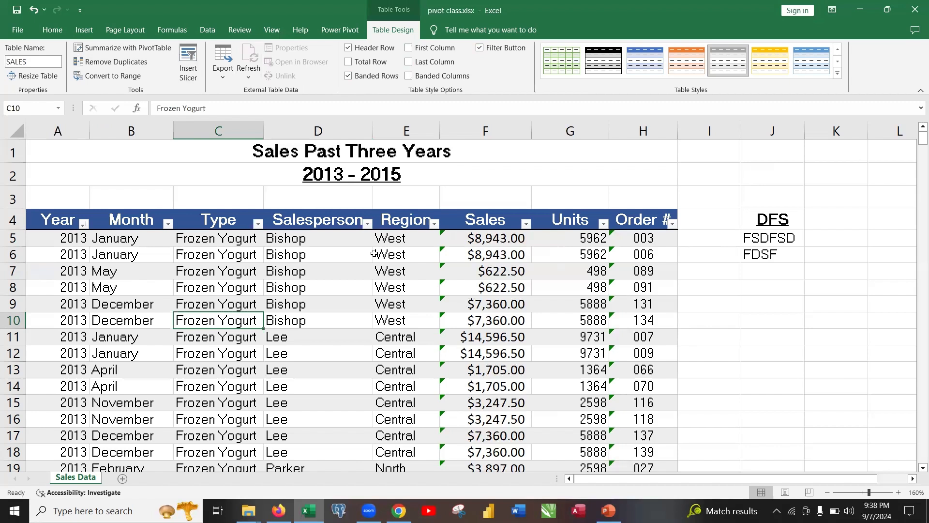
{"action": "left_click", "coordinate": [388, 305]}
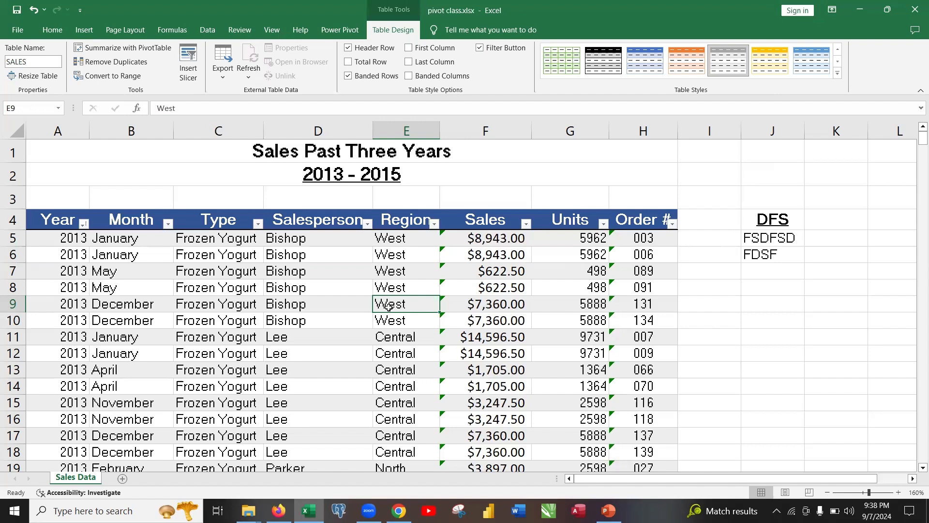
Undo the filter button changes, the SALES table name, the Sales column widening and the gray table formatting
{"action": "key", "text": "ctrl+z"}
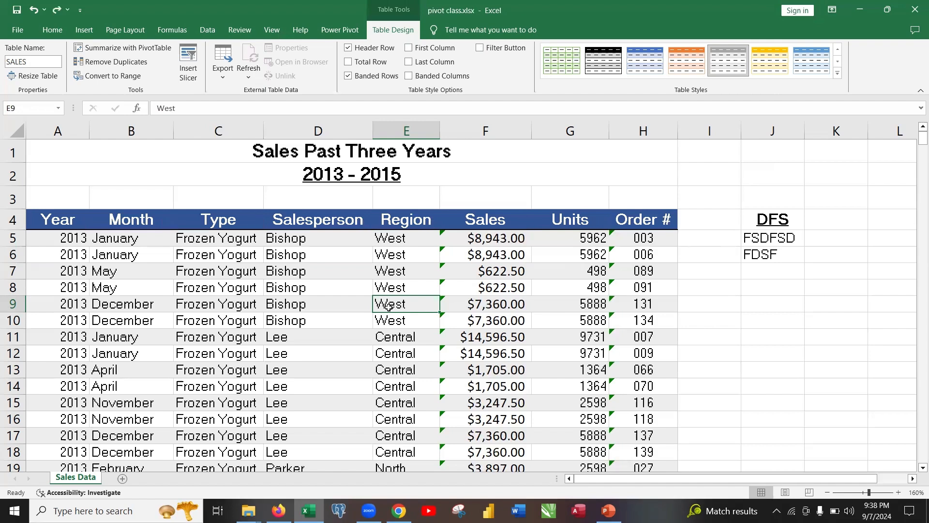
{"action": "key", "text": "ctrl+z"}
{"action": "key", "text": "ctrl+z"}
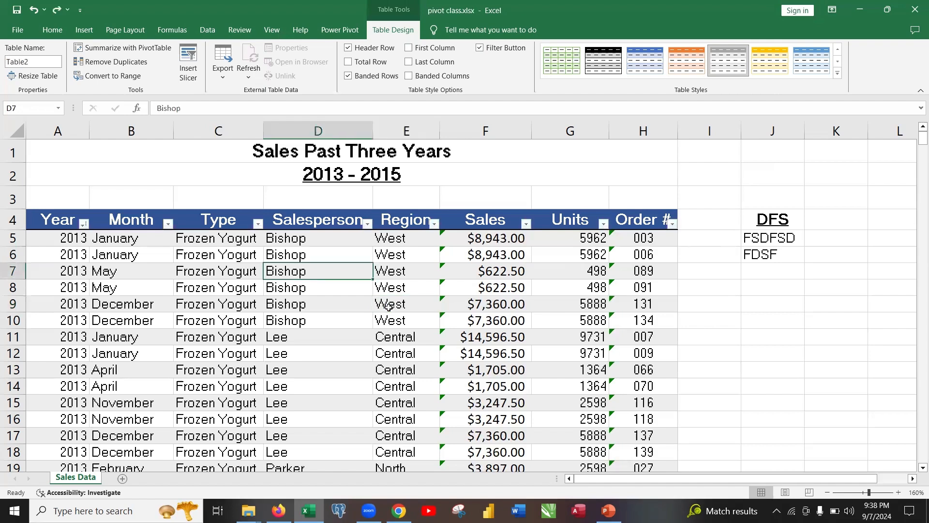
{"action": "key", "text": "ctrl+z"}
{"action": "key", "text": "ctrl+z"}
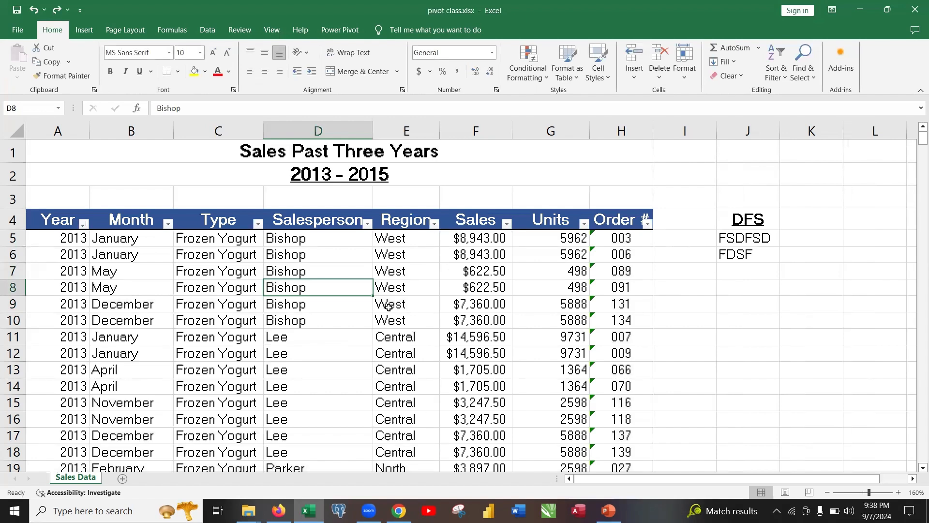
{"action": "left_click", "coordinate": [431, 306]}
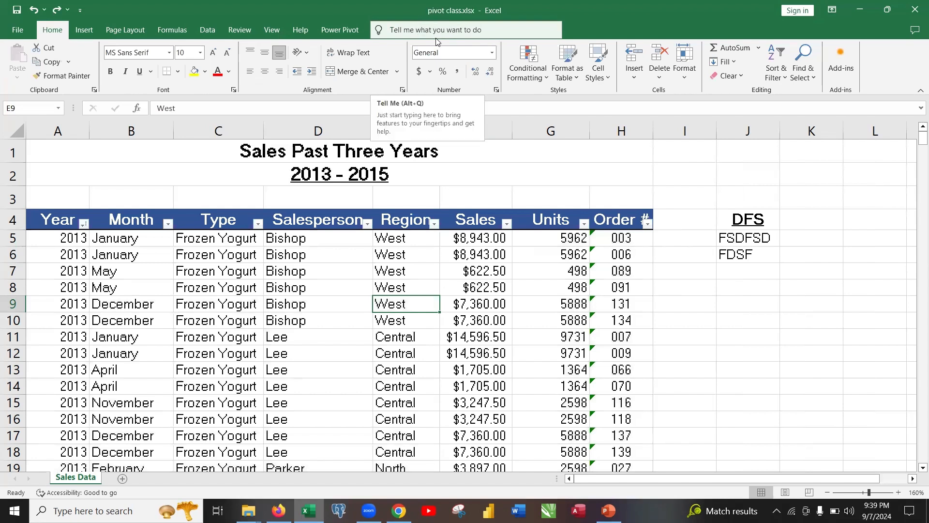
{"action": "left_click", "coordinate": [362, 268]}
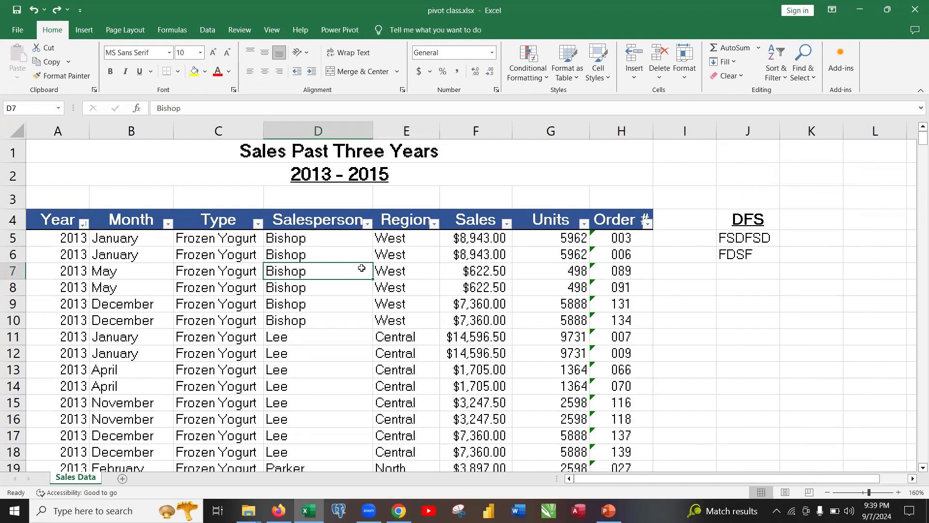
{"action": "left_click", "coordinate": [337, 295]}
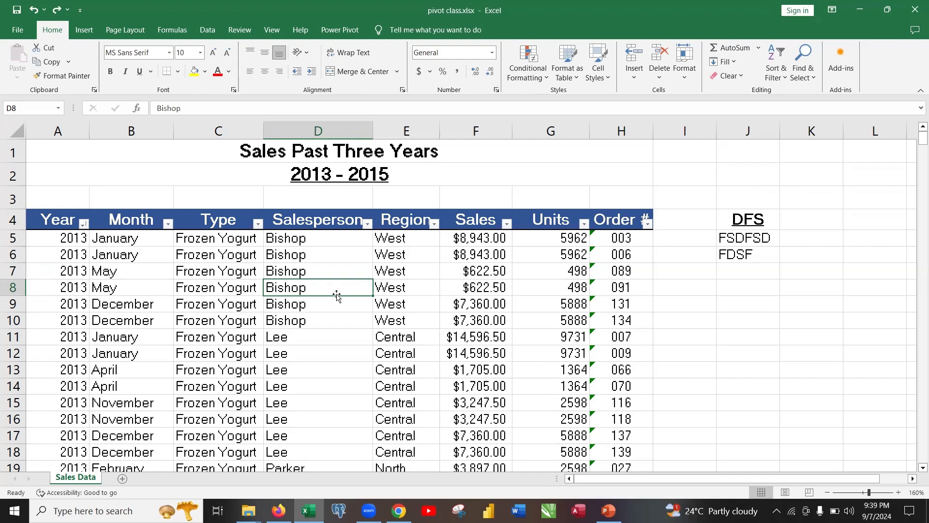
{"action": "key", "text": "ctrl+t"}
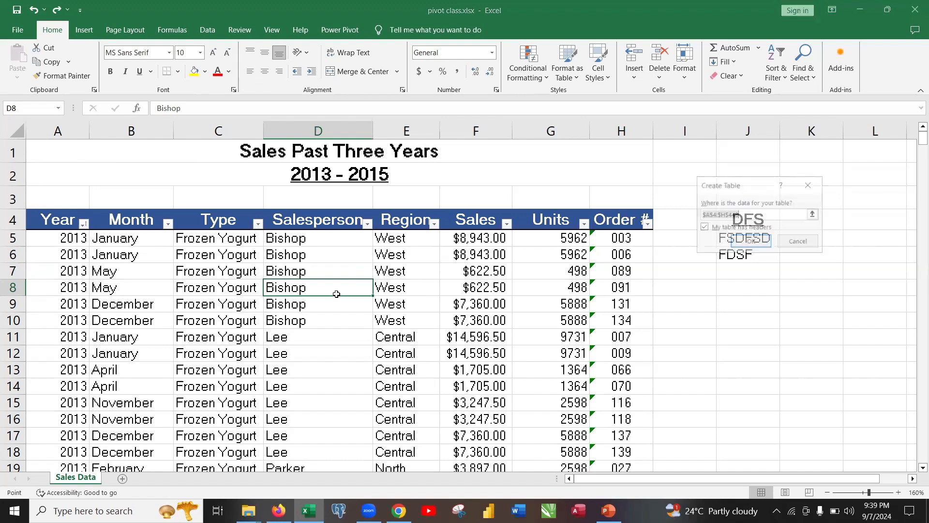
{"action": "scroll", "coordinate": [337, 294], "scroll_direction": "down", "scroll_amount": 1}
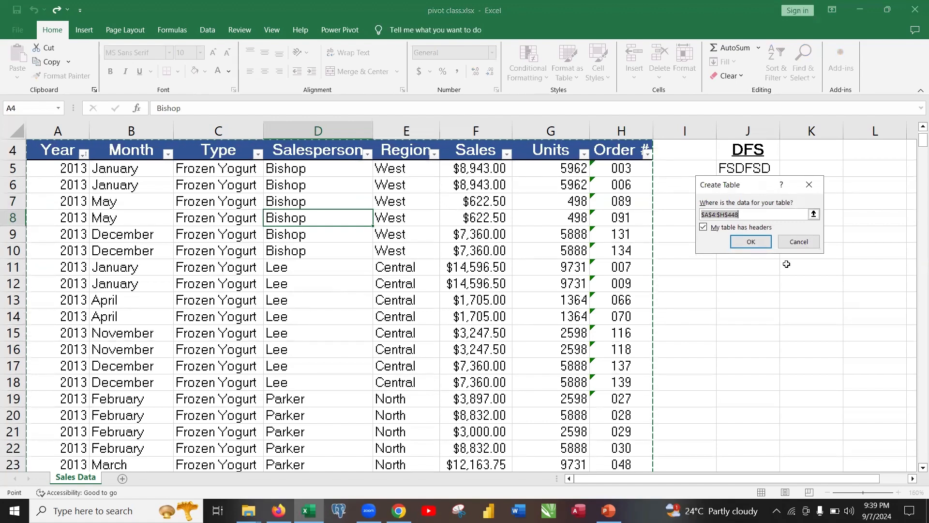
{"action": "left_click", "coordinate": [798, 242]}
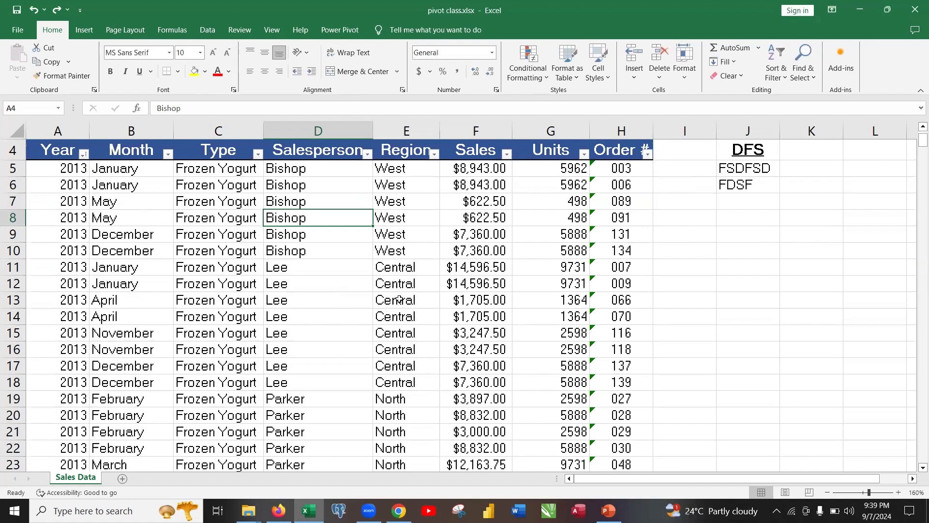
Convert the sales data range A4:H448 into a table that has headers
{"action": "left_click", "coordinate": [367, 283]}
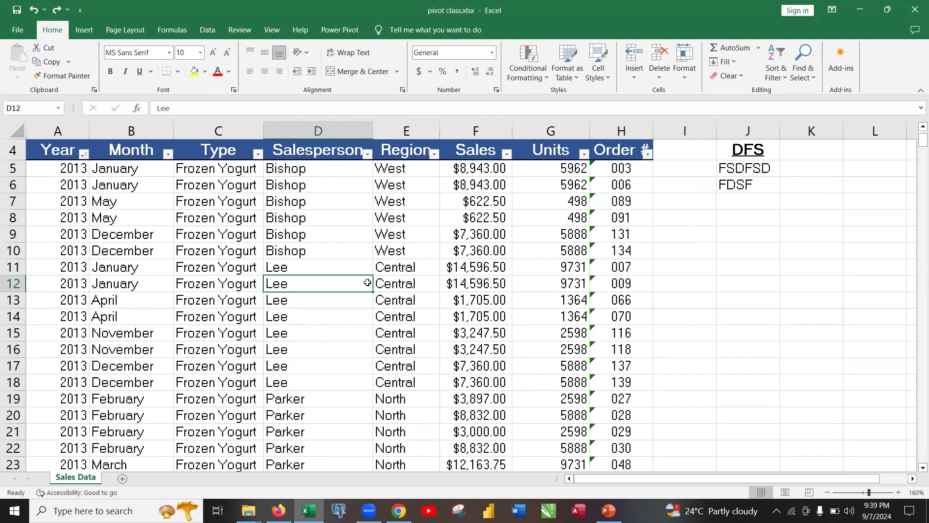
{"action": "key", "text": "ctrl+t"}
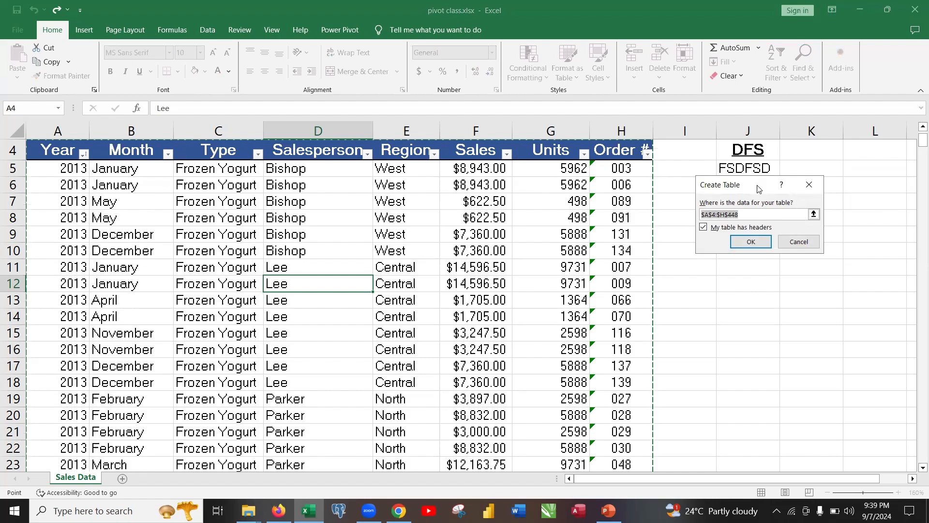
{"action": "left_click_drag", "start_coordinate": [759, 188], "coordinate": [746, 230]}
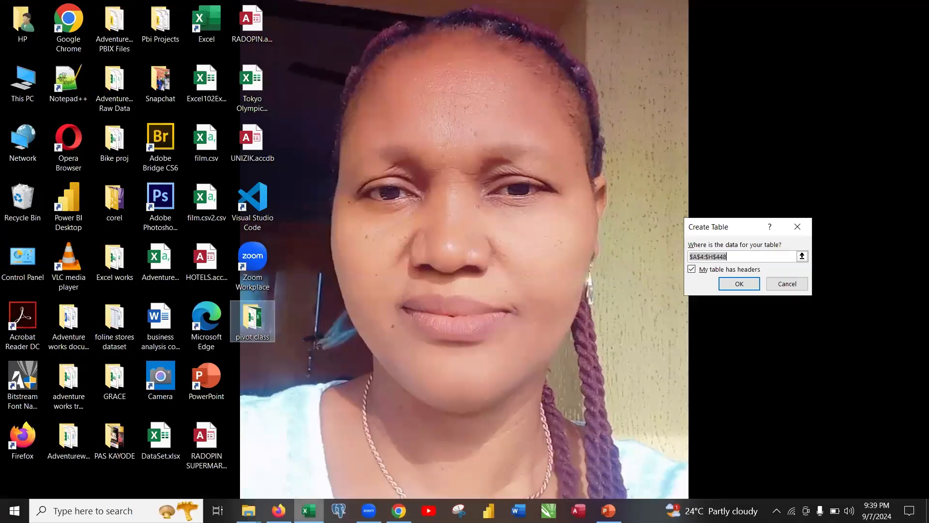
{"action": "left_click", "coordinate": [308, 510]}
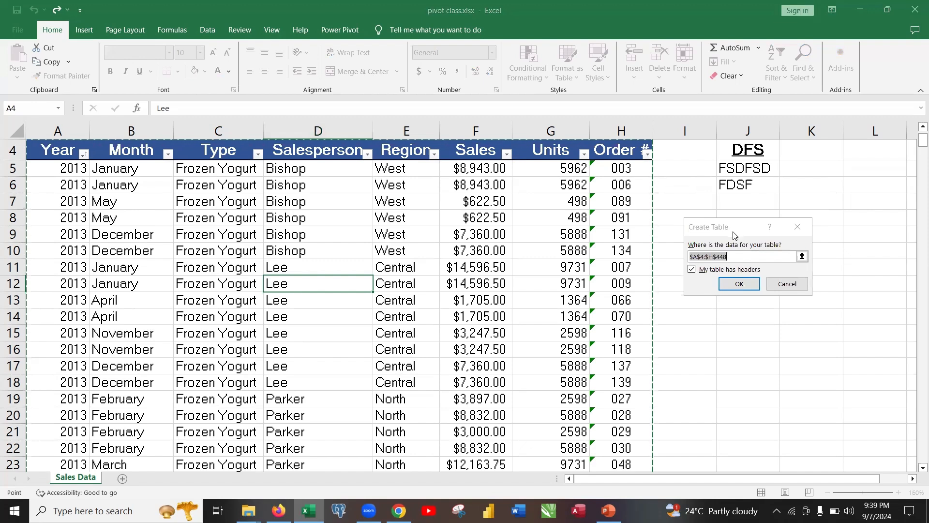
{"action": "left_click", "coordinate": [750, 285]}
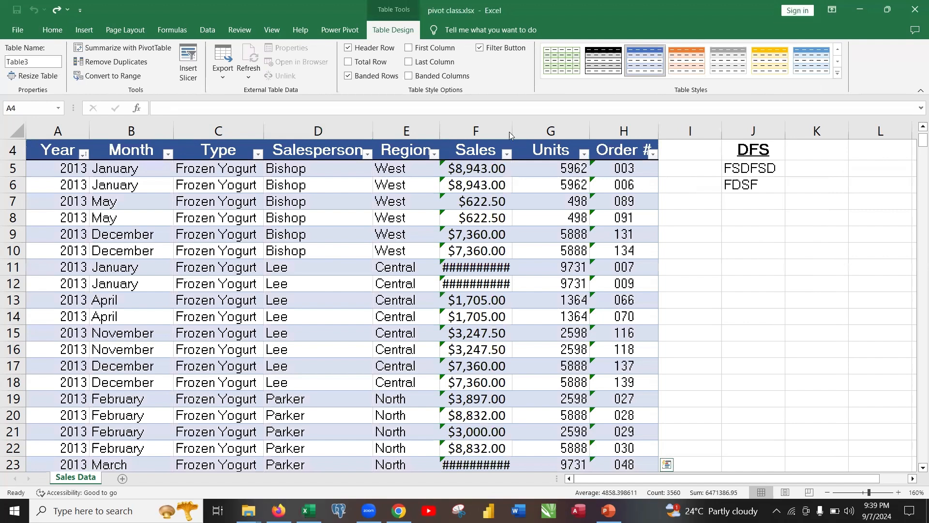
Widen the Sales column so that all of its amounts display in full
{"action": "key", "text": "ctrl+a"}
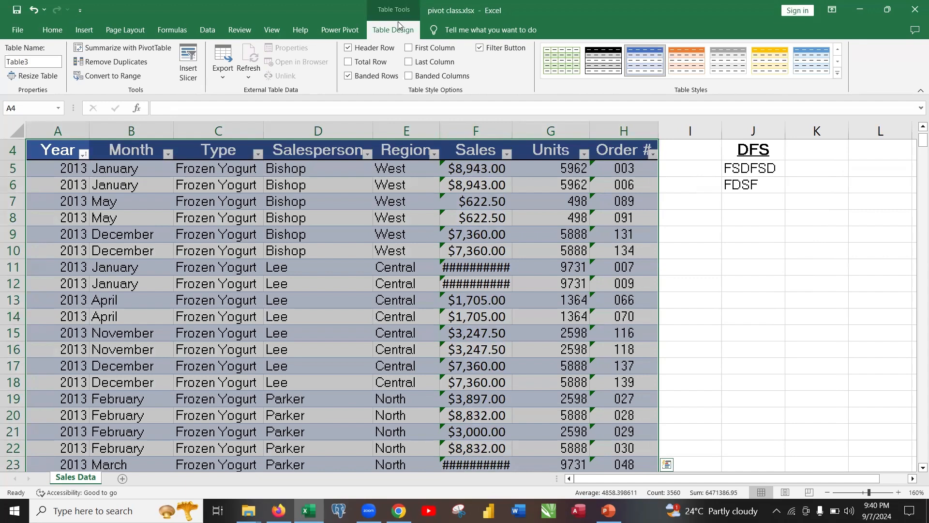
{"action": "left_click_drag", "start_coordinate": [512, 131], "coordinate": [545, 126]}
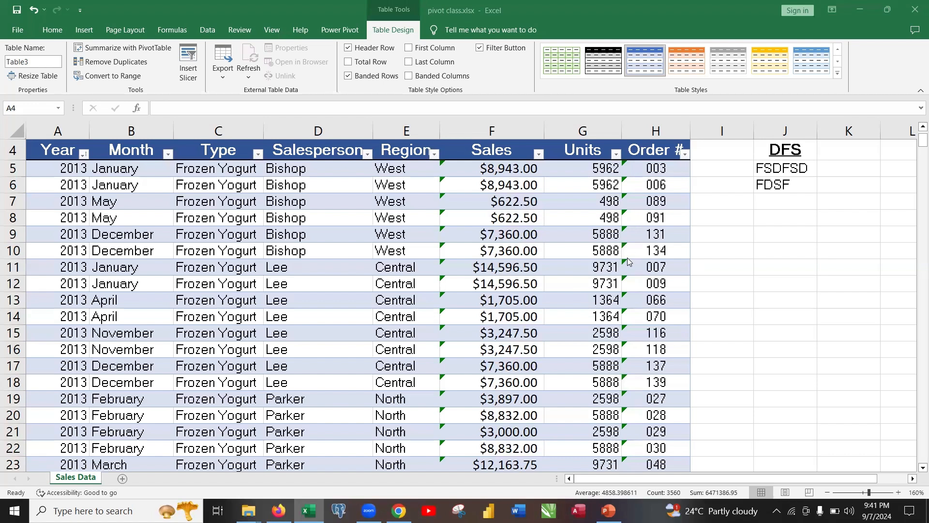
{"action": "key", "text": "ctrl+a"}
{"action": "left_click", "coordinate": [430, 243]}
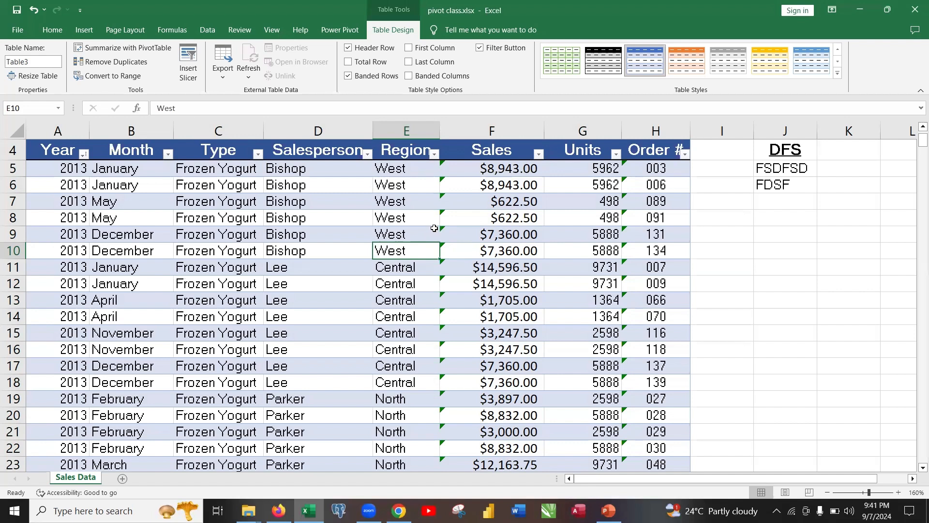
{"action": "left_click", "coordinate": [401, 221]}
{"action": "left_click", "coordinate": [395, 236]}
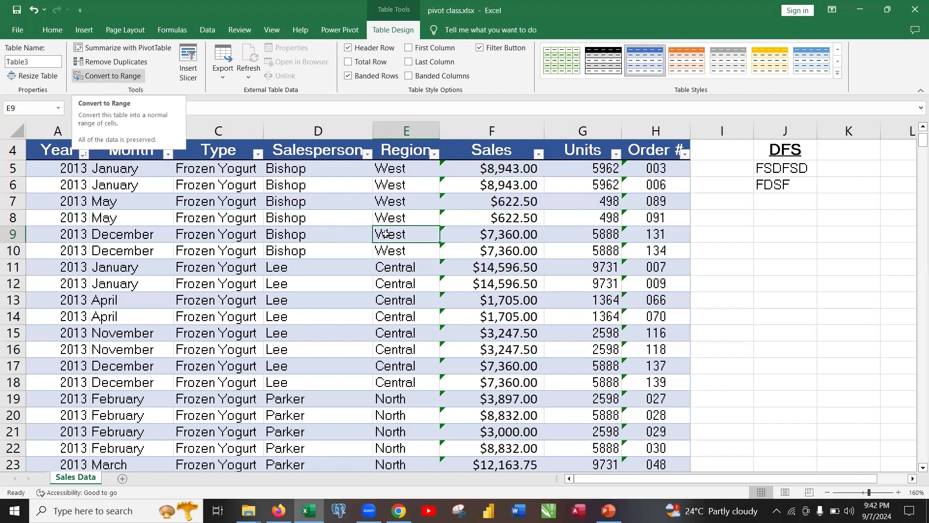
{"action": "left_click", "coordinate": [458, 297]}
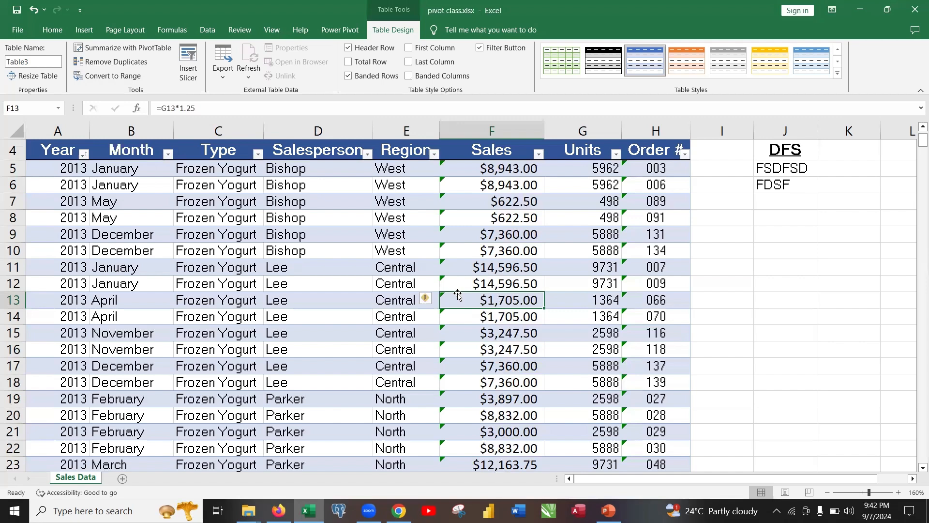
{"action": "left_click", "coordinate": [356, 253]}
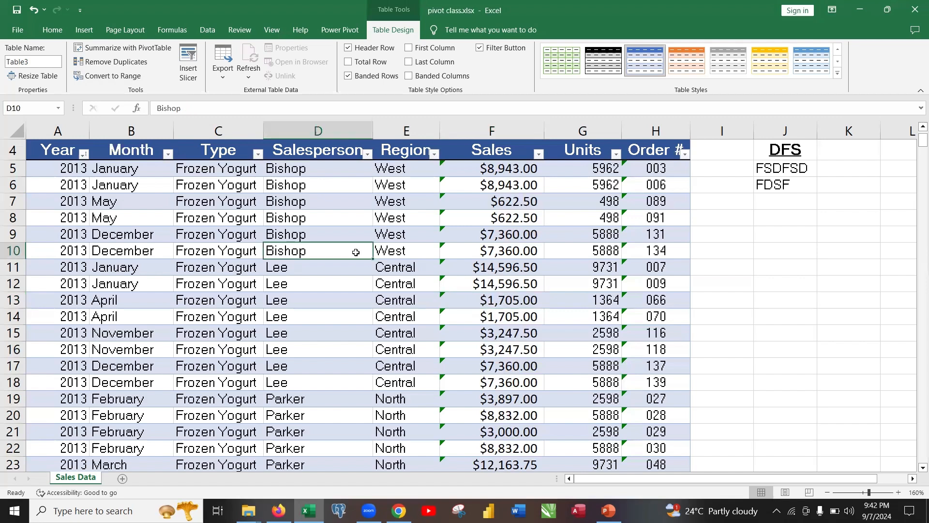
{"action": "left_click", "coordinate": [82, 32]}
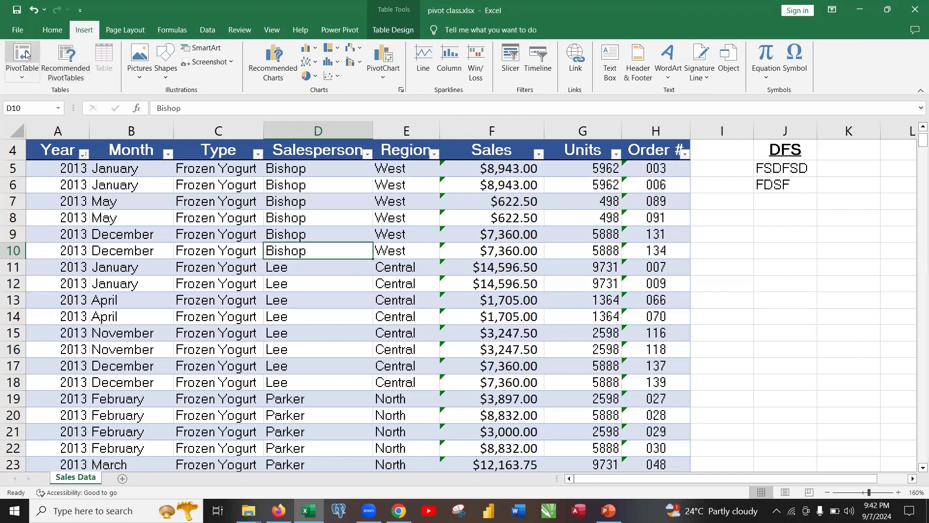
{"action": "left_click", "coordinate": [21, 79]}
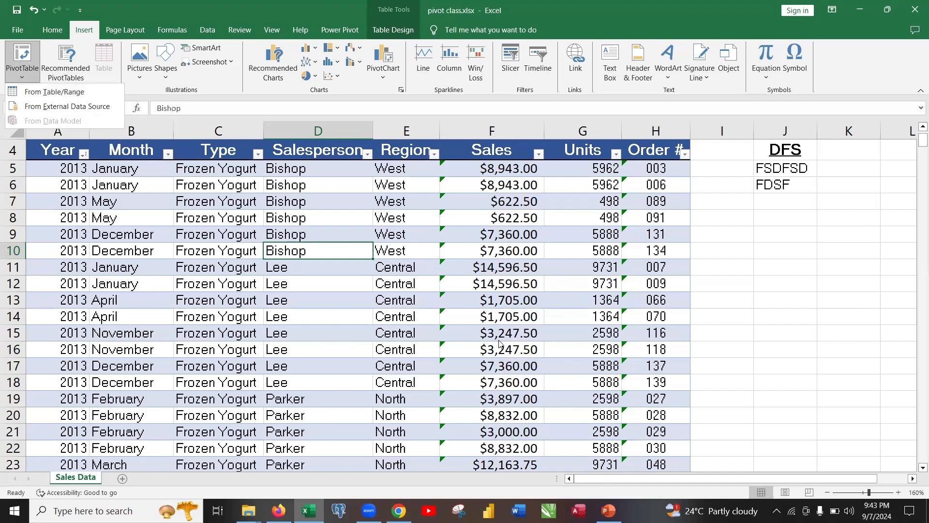
{"action": "left_click", "coordinate": [24, 77]}
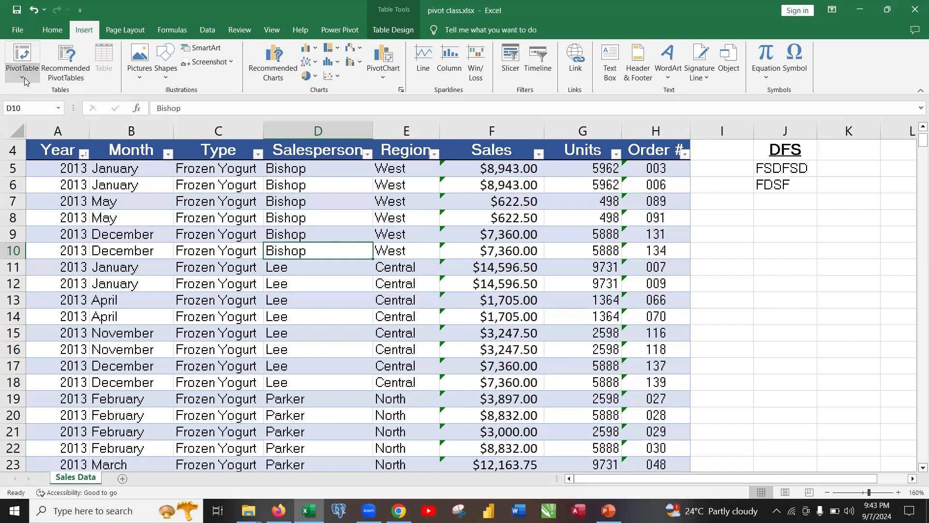
{"action": "left_click", "coordinate": [24, 78]}
{"action": "left_click", "coordinate": [38, 94]}
{"action": "scroll", "coordinate": [464, 228], "scroll_direction": "up", "scroll_amount": 1}
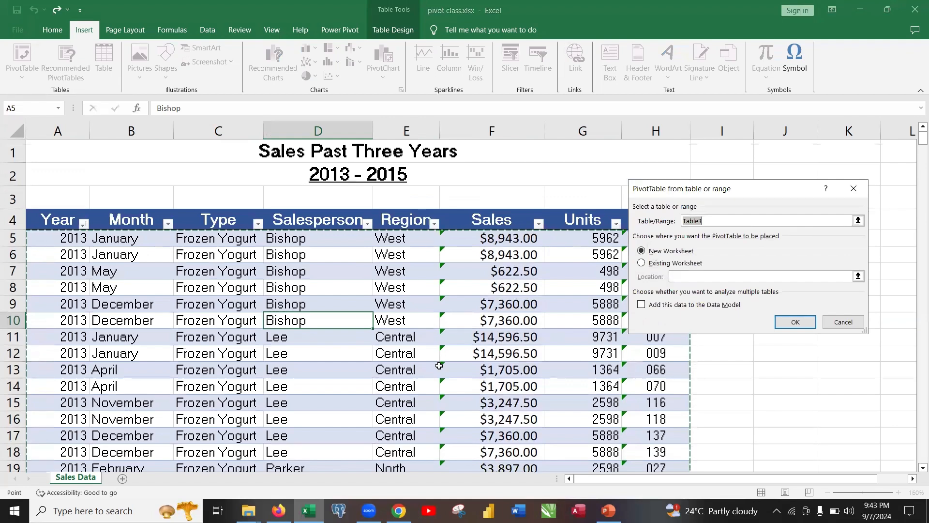
{"action": "scroll", "coordinate": [264, 310], "scroll_direction": "down", "scroll_amount": 6}
{"action": "scroll", "coordinate": [264, 310], "scroll_direction": "up", "scroll_amount": 6}
{"action": "scroll", "coordinate": [263, 310], "scroll_direction": "down", "scroll_amount": 3}
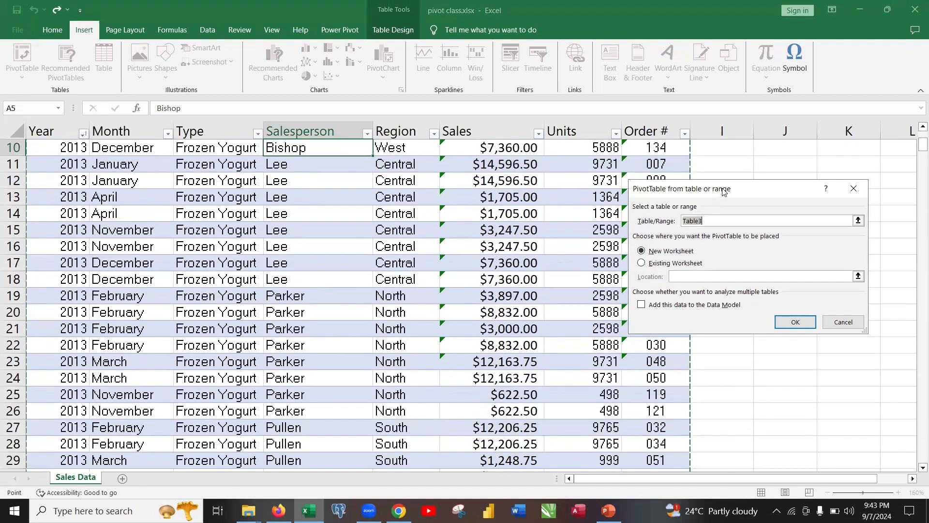
{"action": "left_click_drag", "start_coordinate": [724, 191], "coordinate": [709, 189]}
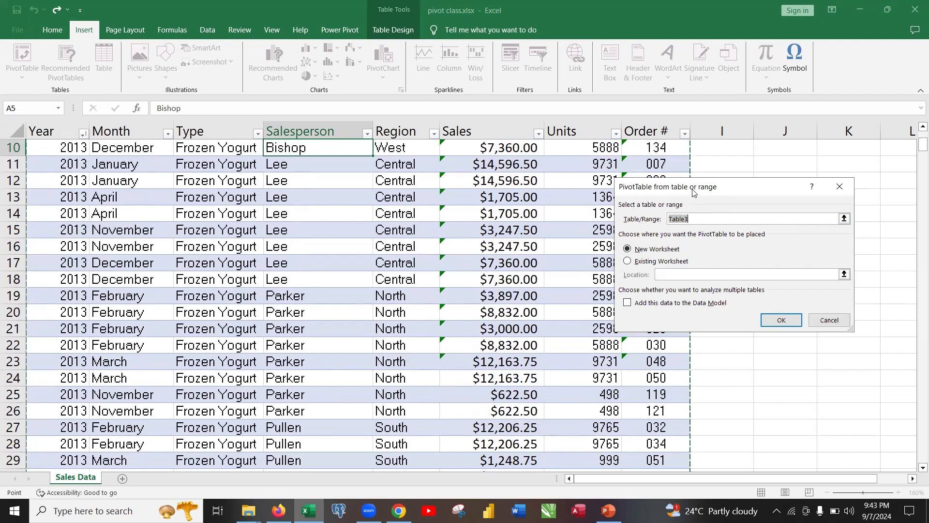
{"action": "left_click_drag", "start_coordinate": [721, 190], "coordinate": [541, 206]}
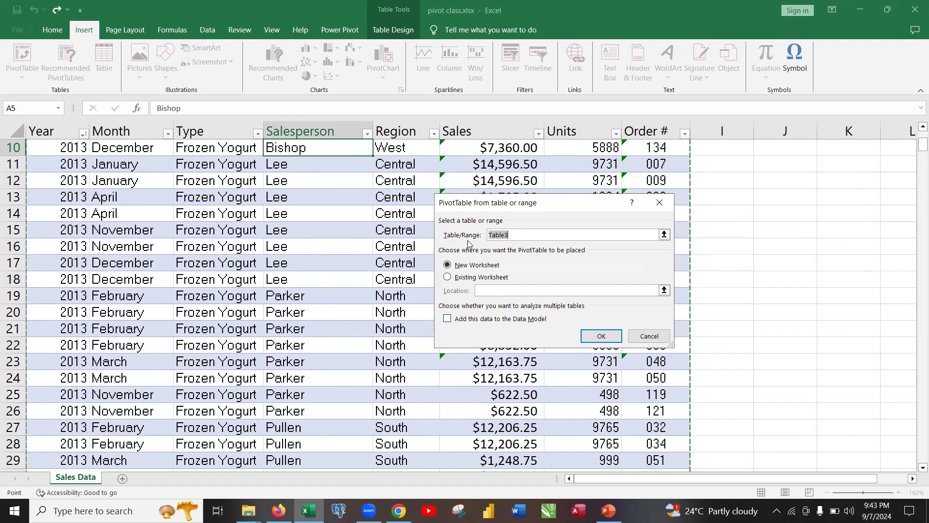
{"action": "left_click", "coordinate": [515, 234]}
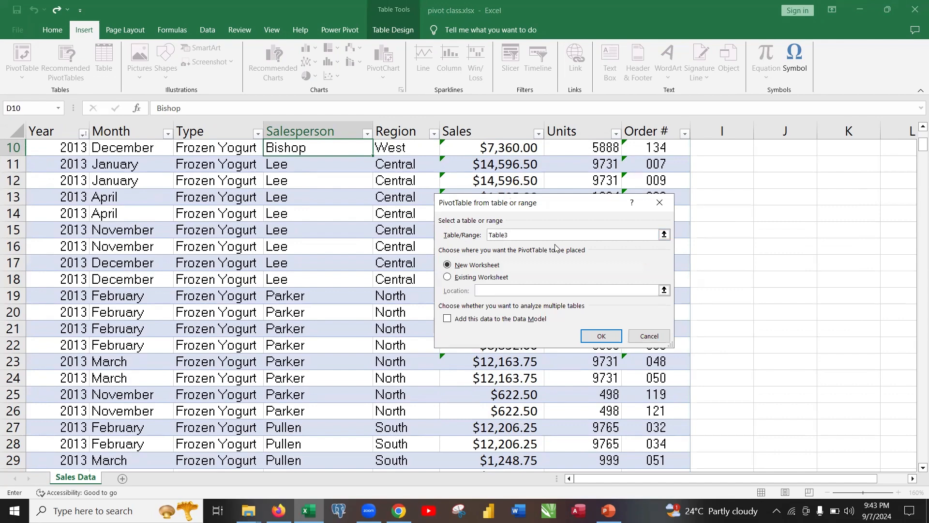
{"action": "left_click", "coordinate": [647, 336]}
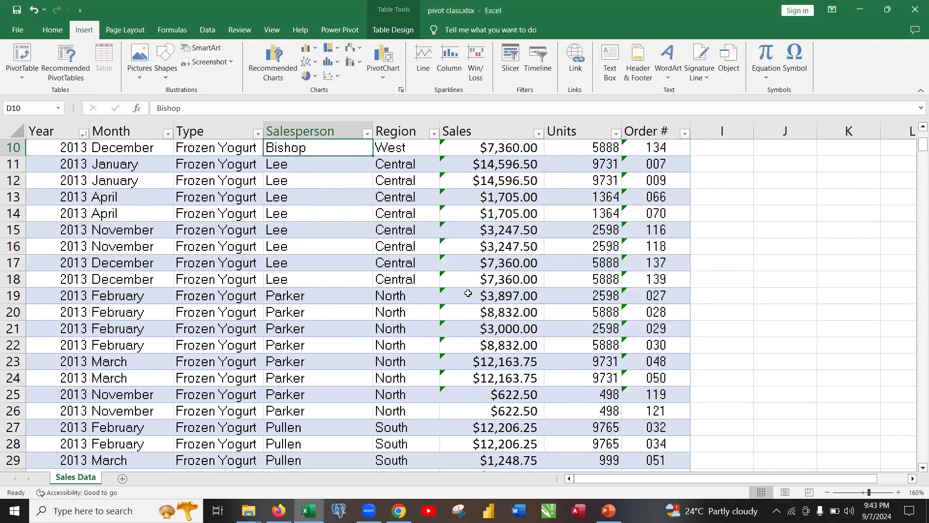
Rename the sales data table as SALES
{"action": "left_click", "coordinate": [206, 234]}
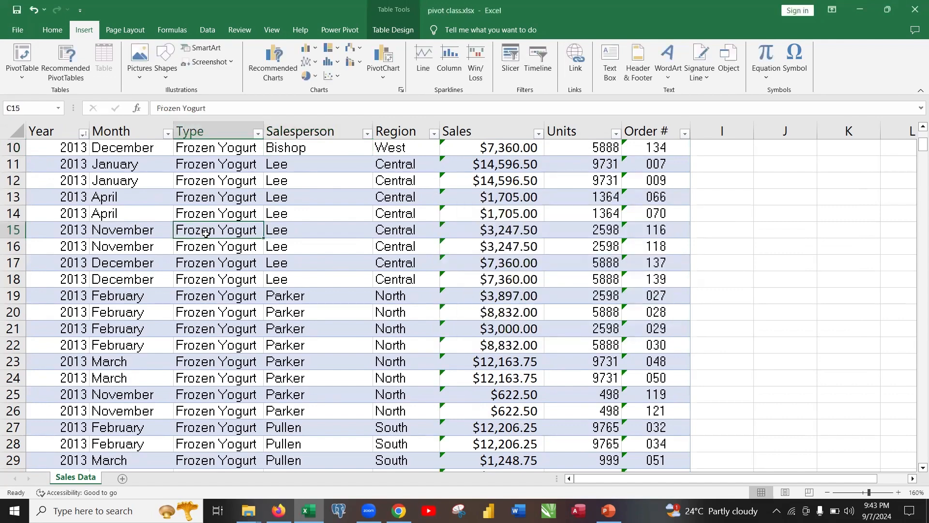
{"action": "left_click", "coordinate": [388, 30]}
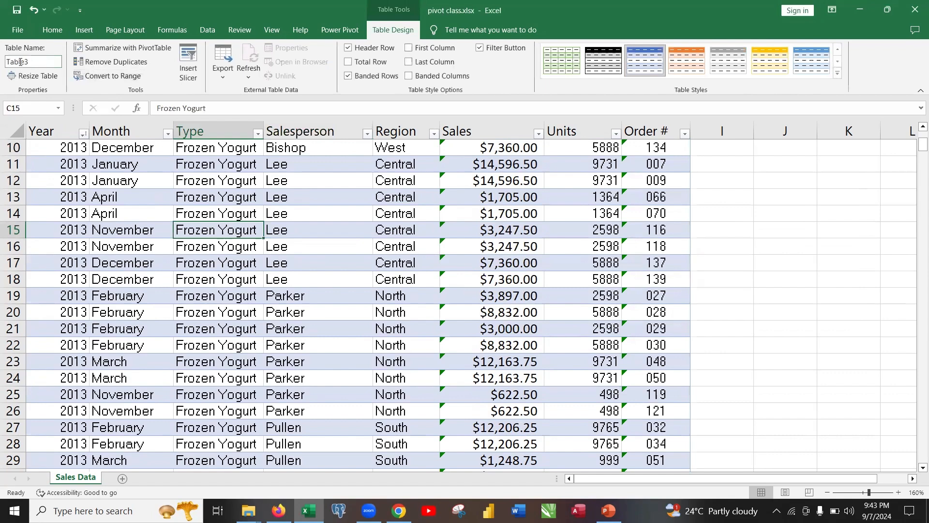
{"action": "left_click", "coordinate": [38, 60]}
{"action": "type", "text": "SALES"}
{"action": "key", "text": "Return"}
Create a blank PivotTable from the SALES table on a new worksheet
{"action": "left_click", "coordinate": [402, 231]}
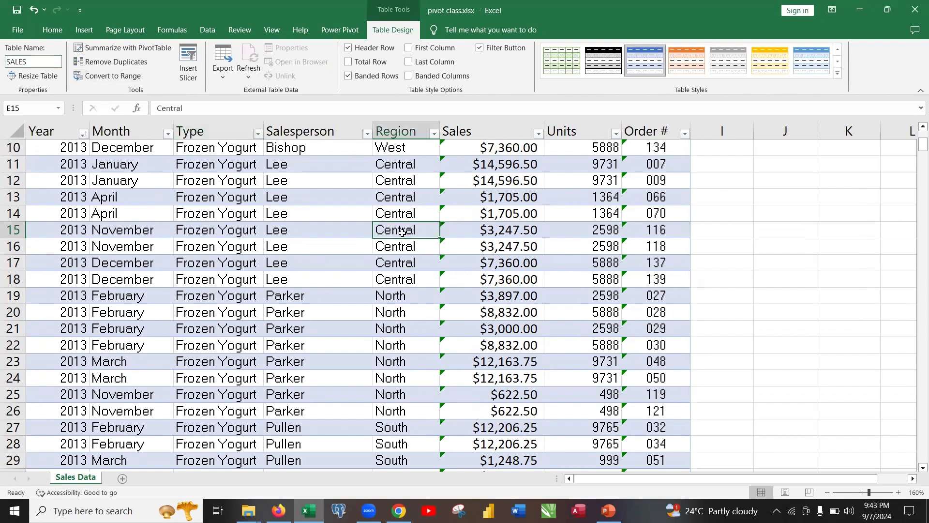
{"action": "left_click", "coordinate": [82, 31]}
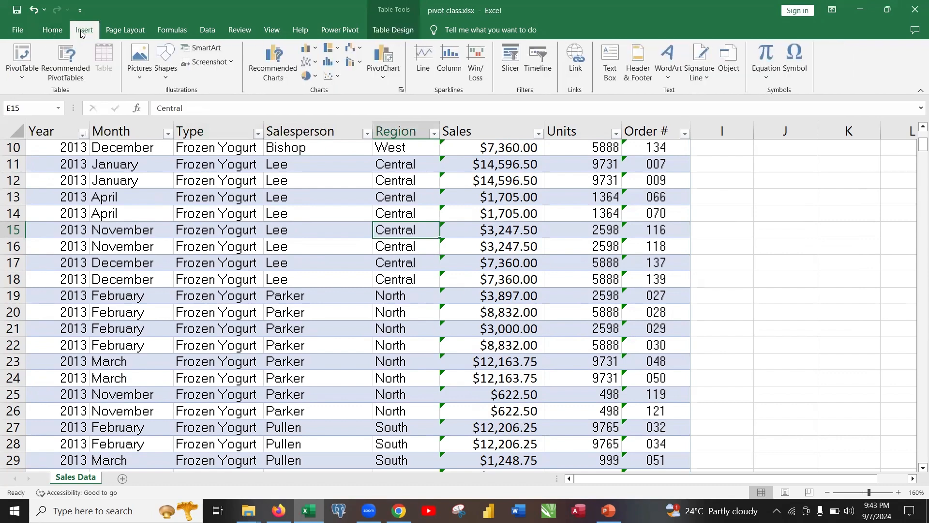
{"action": "left_click", "coordinate": [20, 79]}
{"action": "left_click", "coordinate": [34, 92]}
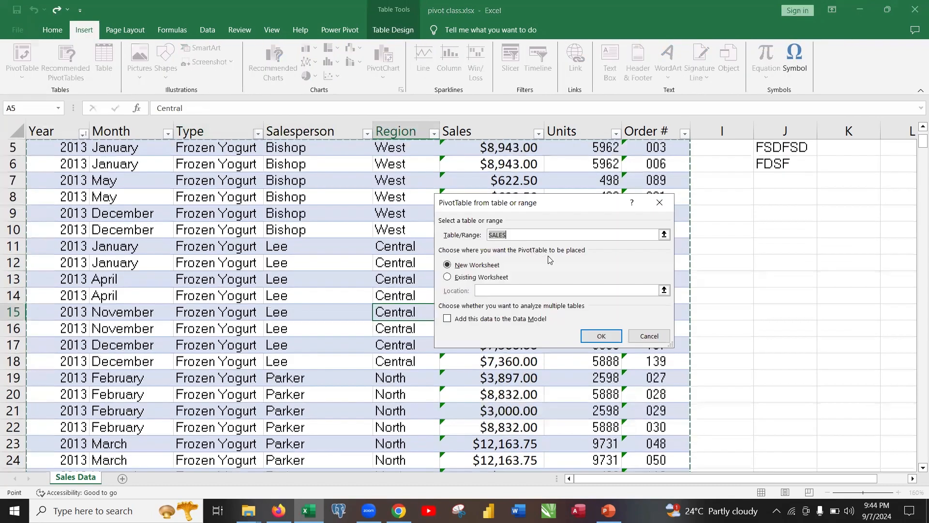
{"action": "left_click", "coordinate": [511, 235]}
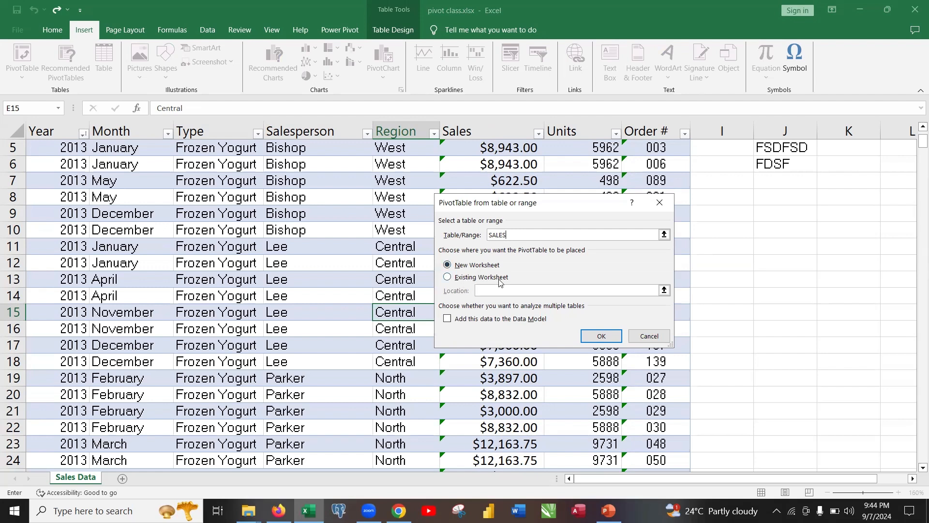
{"action": "left_click", "coordinate": [447, 278]}
{"action": "left_click", "coordinate": [448, 265]}
{"action": "left_click", "coordinate": [602, 336]}
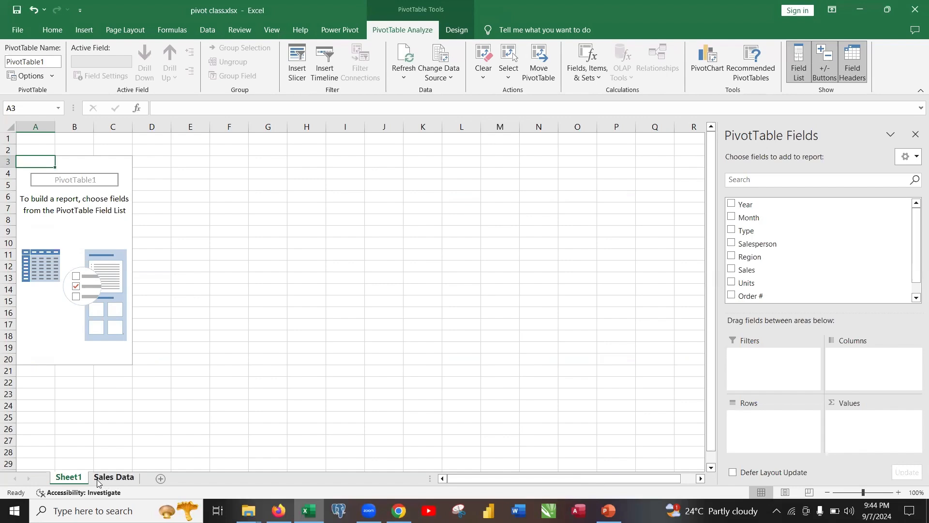
{"action": "left_click", "coordinate": [118, 478]}
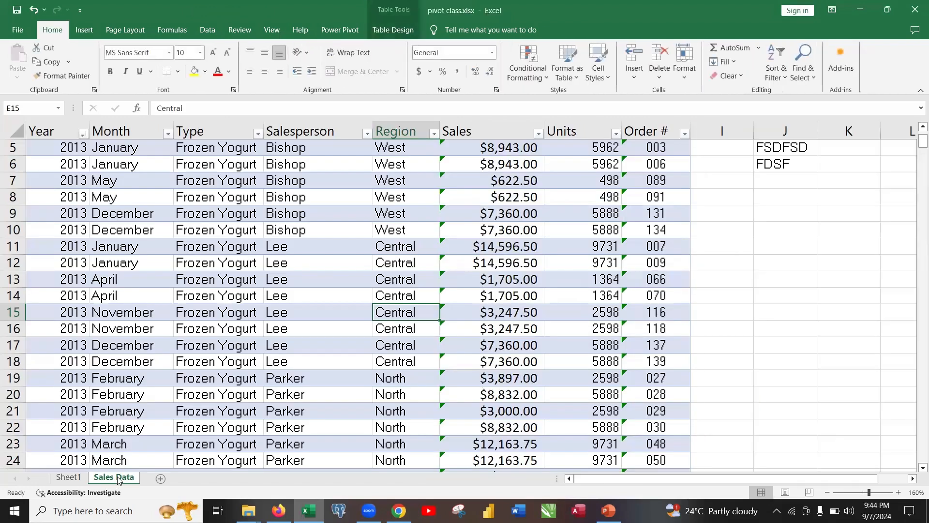
{"action": "left_click", "coordinate": [68, 478]}
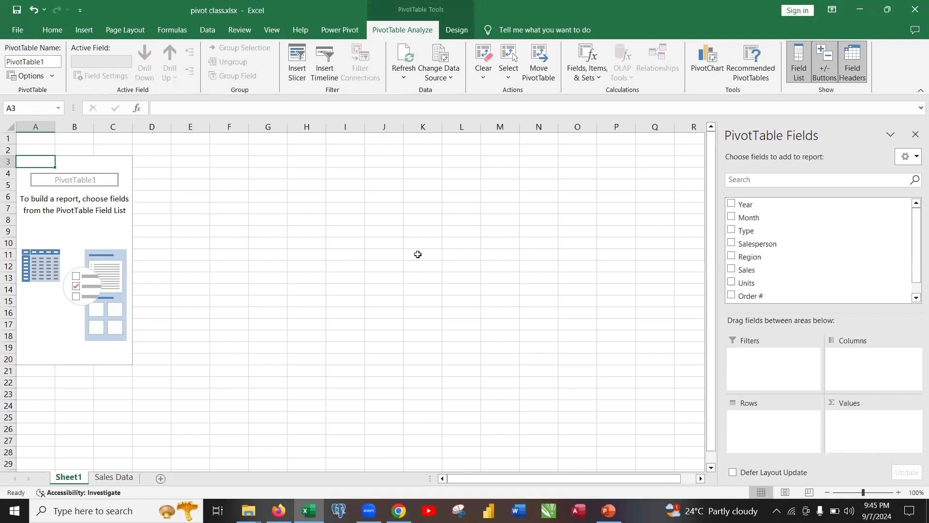
Select cells outside and inside the empty PivotTable in turn to check when its field list is shown
{"action": "left_click", "coordinate": [356, 231]}
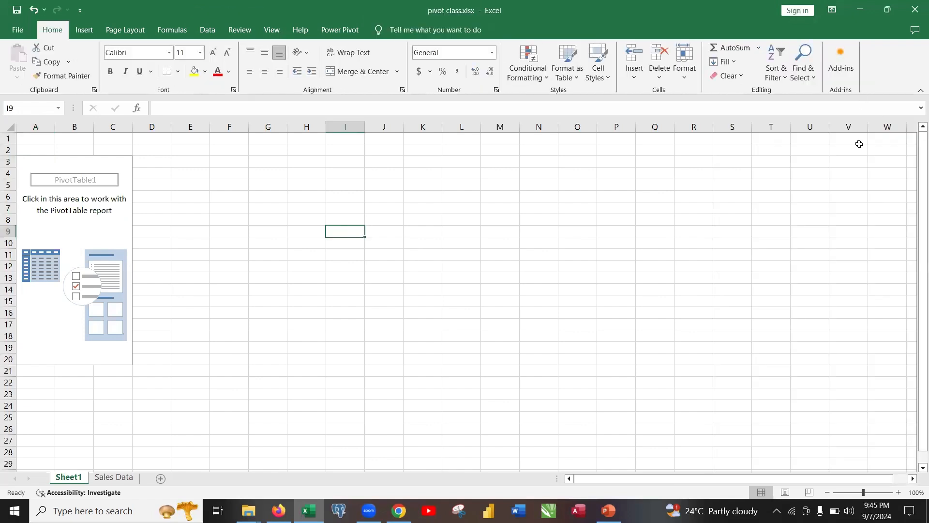
{"action": "left_click", "coordinate": [51, 310]}
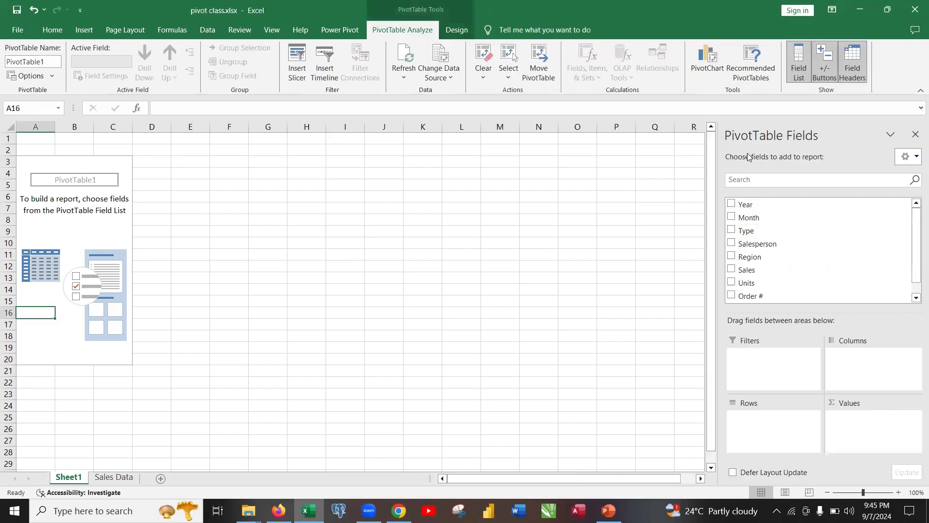
{"action": "left_click", "coordinate": [435, 232]}
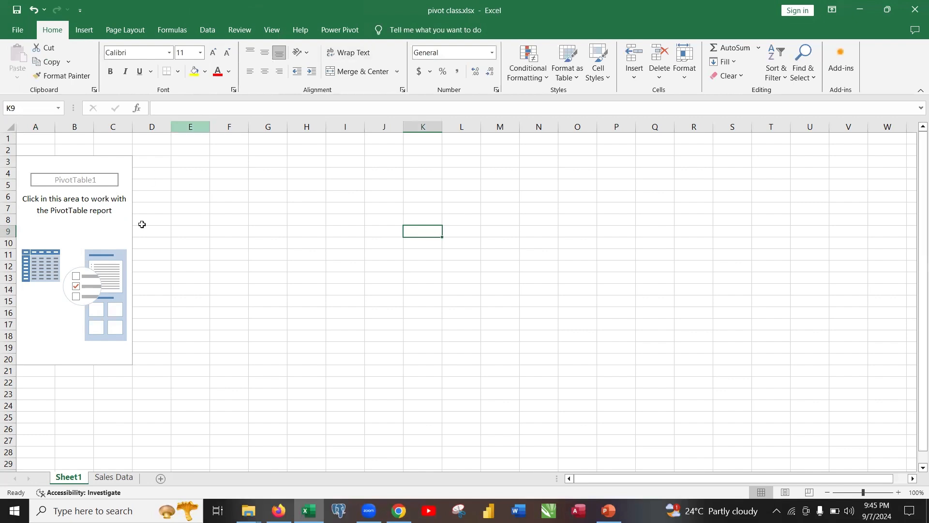
{"action": "left_click", "coordinate": [66, 322]}
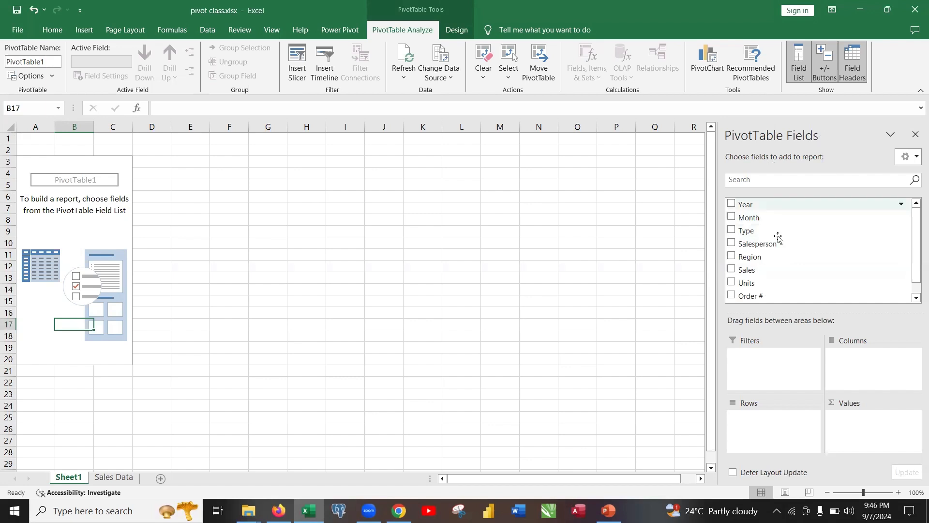
Add the Year field to the Rows area of the PivotTable
{"action": "scroll", "coordinate": [750, 207], "scroll_direction": "down", "scroll_amount": 1}
{"action": "scroll", "coordinate": [748, 245], "scroll_direction": "up", "scroll_amount": 1}
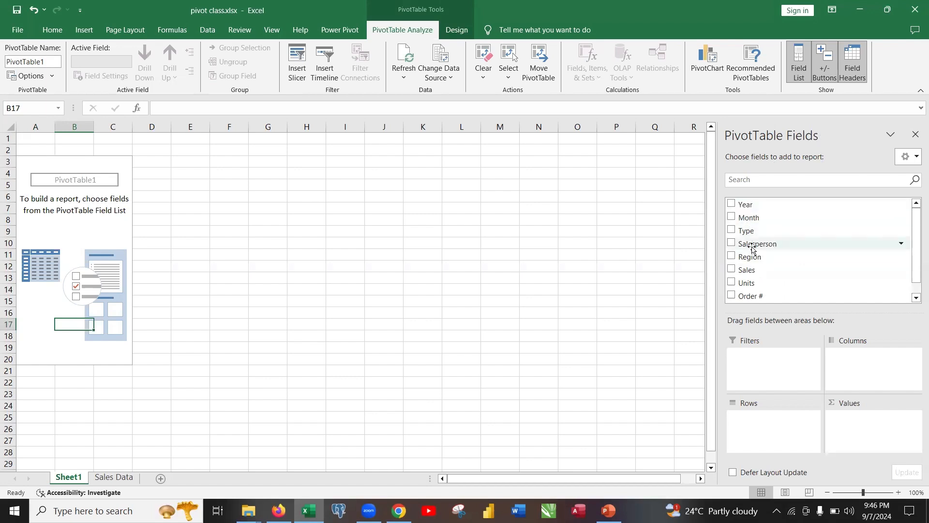
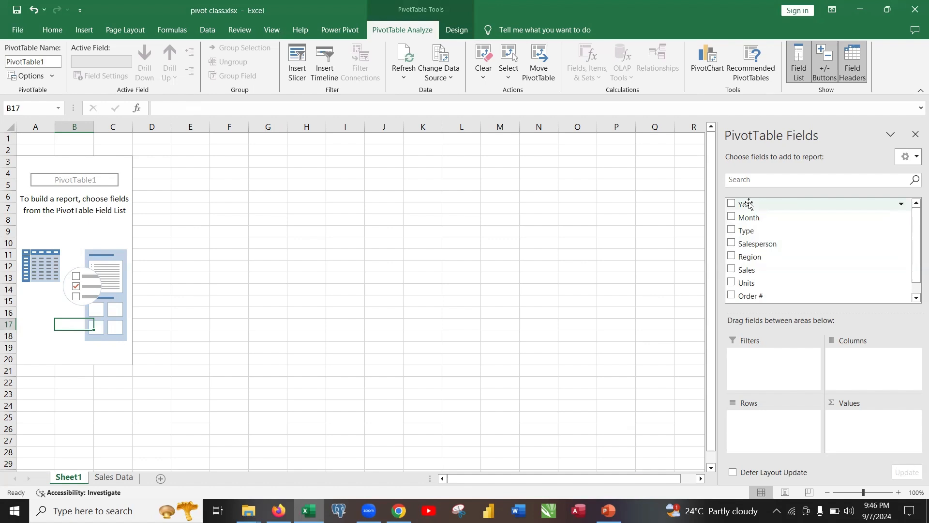
{"action": "left_click_drag", "start_coordinate": [749, 204], "coordinate": [770, 431]}
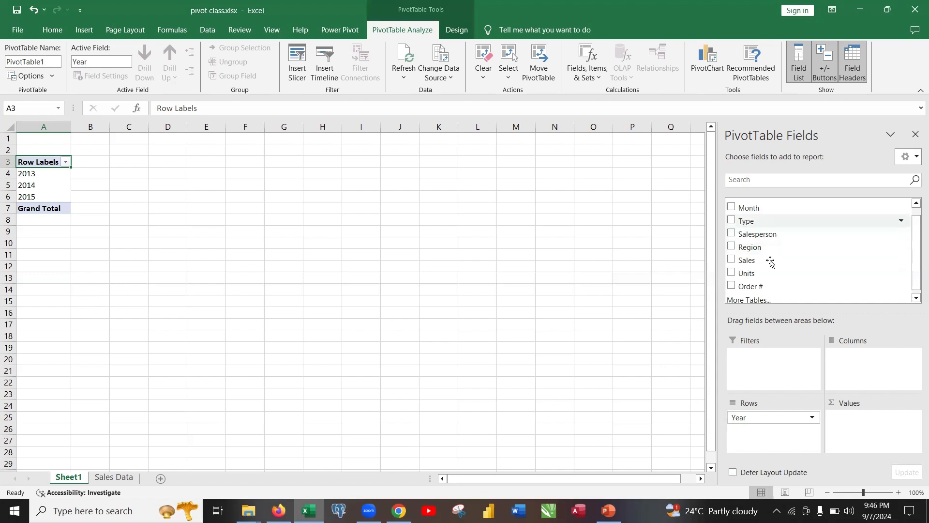
{"action": "scroll", "coordinate": [766, 291], "scroll_direction": "up", "scroll_amount": 1}
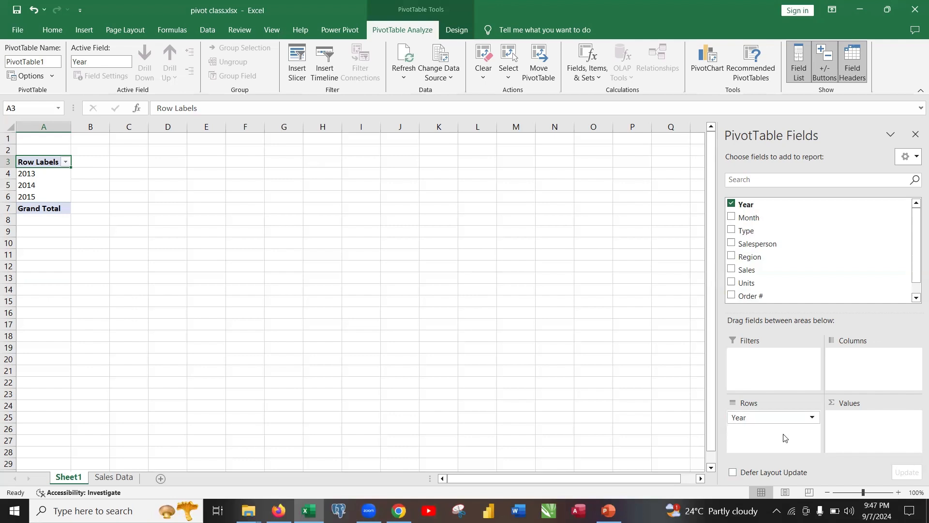
Select the worksheet rows of the 2013, 2014 and 2015 labels in turn to inspect the PivotTable's row layout
{"action": "left_click", "coordinate": [7, 173]}
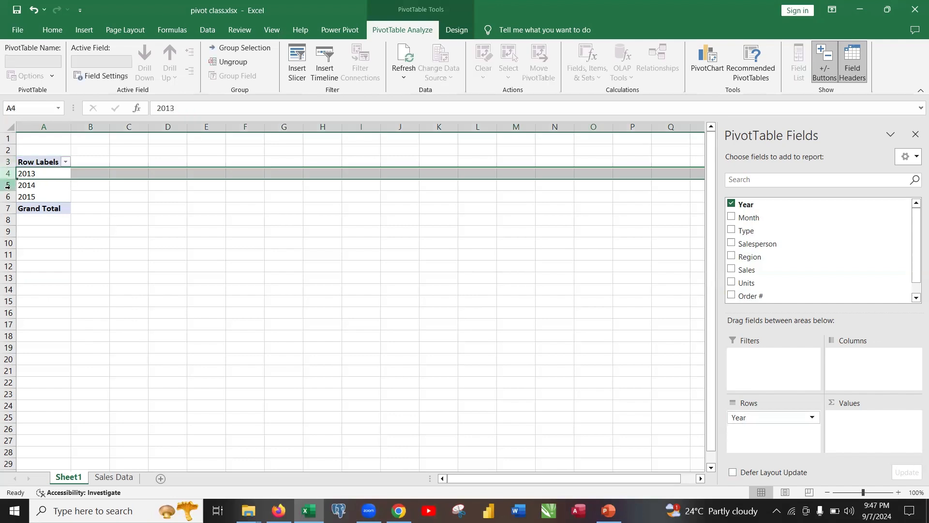
{"action": "left_click", "coordinate": [8, 185]}
{"action": "left_click", "coordinate": [8, 173]}
{"action": "left_click", "coordinate": [8, 185]}
{"action": "left_click", "coordinate": [8, 196]}
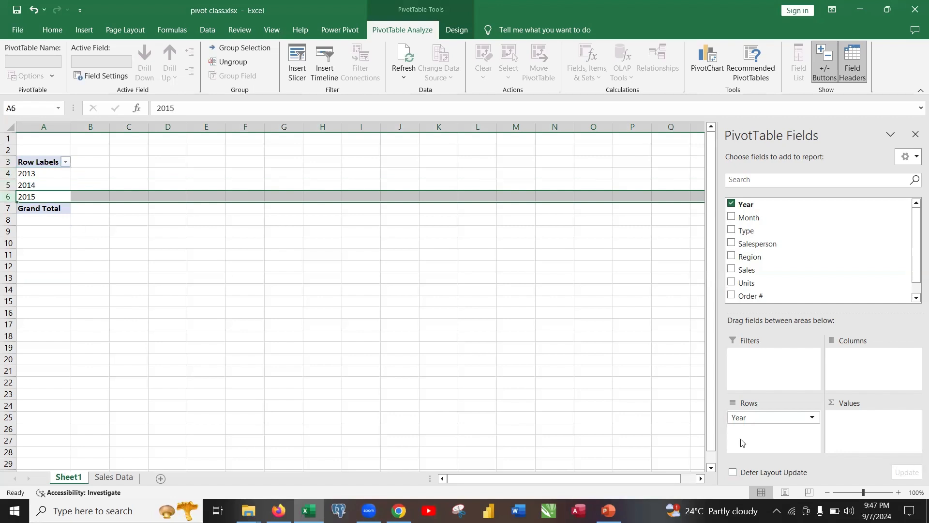
Move the Year field to the Columns area to inspect the column layout, and return it to Rows
{"action": "left_click_drag", "start_coordinate": [772, 421], "coordinate": [860, 368]}
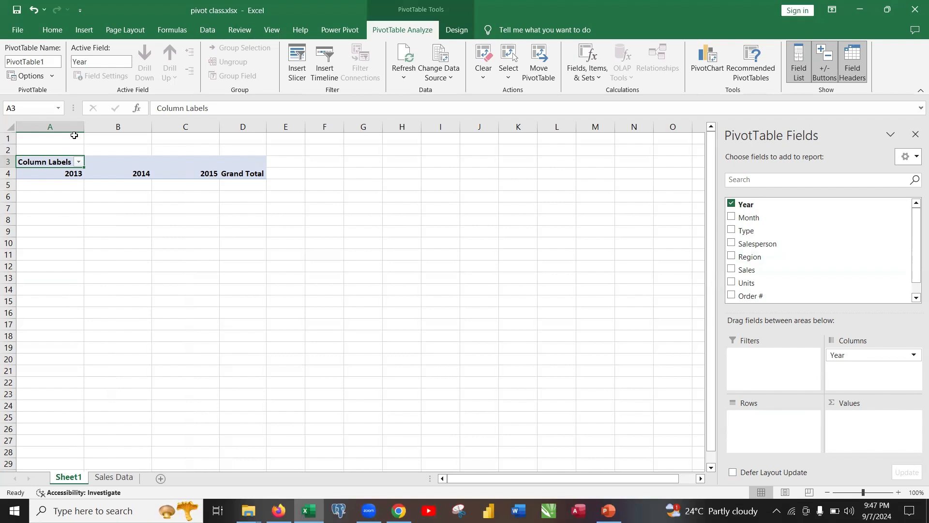
{"action": "left_click", "coordinate": [74, 127]}
{"action": "left_click", "coordinate": [116, 124]}
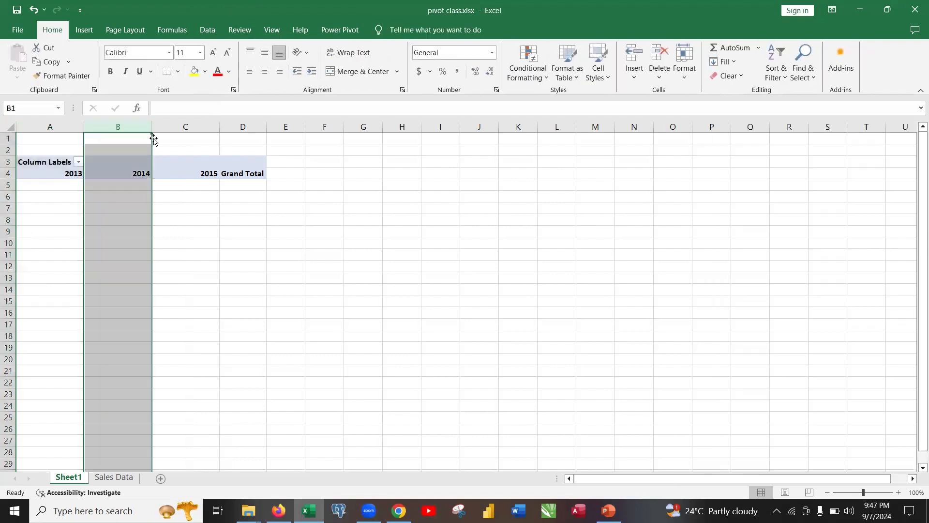
{"action": "left_click", "coordinate": [159, 126]}
{"action": "left_click", "coordinate": [50, 174]}
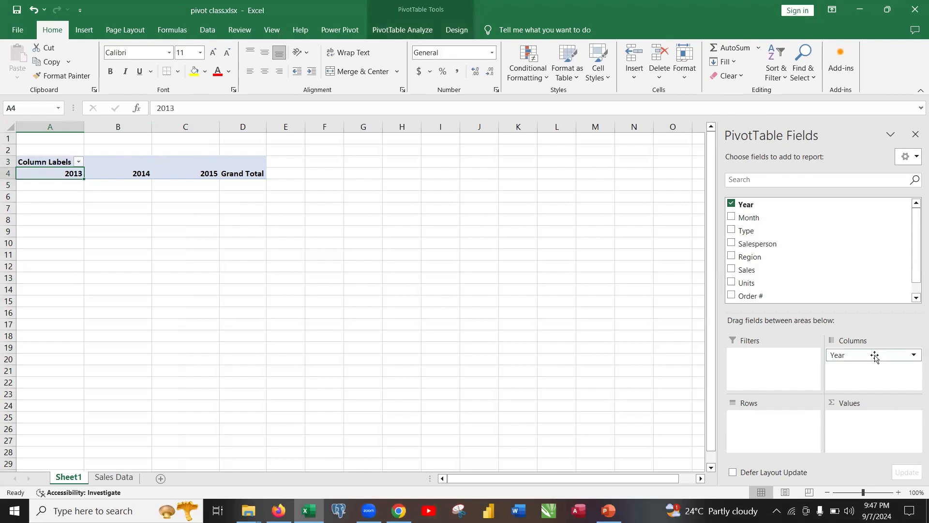
{"action": "left_click_drag", "start_coordinate": [874, 357], "coordinate": [754, 434]}
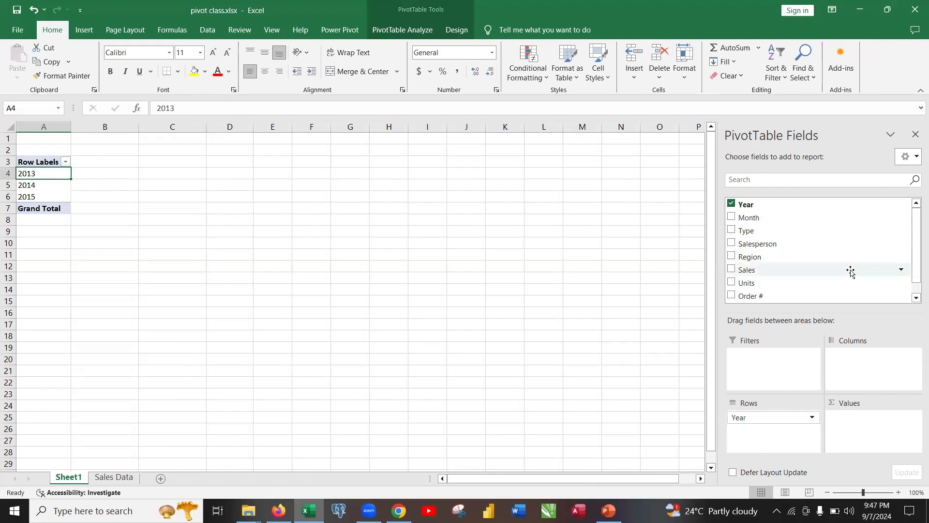
Add the Sales field to the Values area of the PivotTable so it is summed by year
{"action": "scroll", "coordinate": [825, 263], "scroll_direction": "down", "scroll_amount": 1}
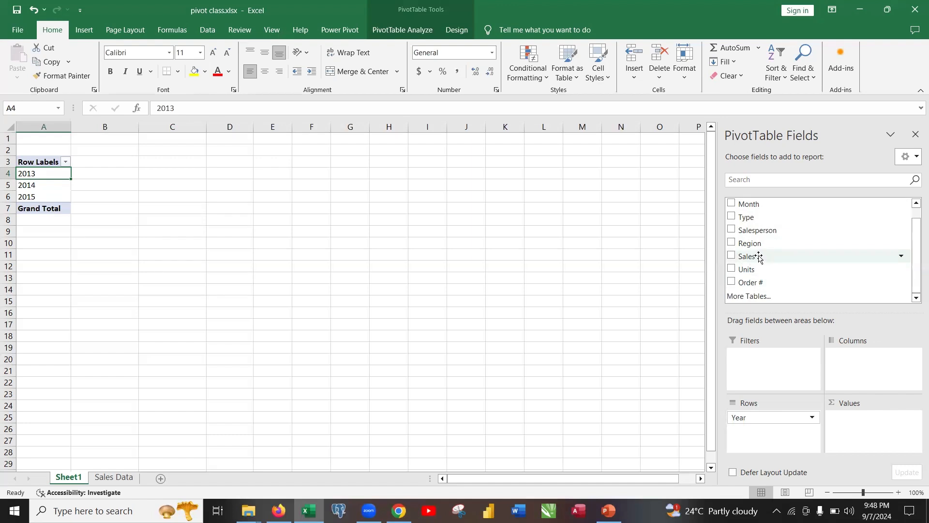
{"action": "left_click_drag", "start_coordinate": [758, 258], "coordinate": [865, 430]}
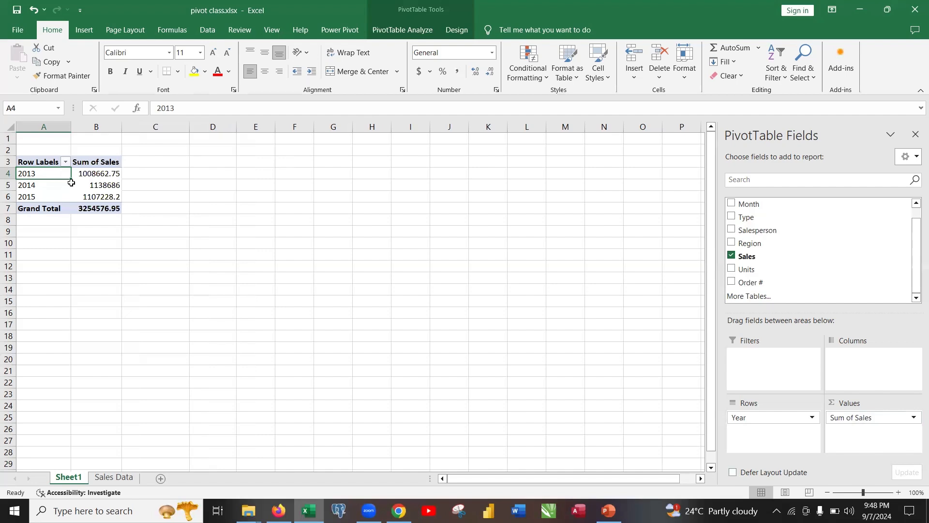
Examine the sum of sales for each of the years 2013, 2014 and 2015 in the PivotTable
{"action": "mouse_move", "coordinate": [73, 184]}
{"action": "scroll", "coordinate": [101, 190], "scroll_direction": "up", "scroll_amount": 7, "text": "ctrl"}
{"action": "scroll", "coordinate": [102, 190], "scroll_direction": "up", "scroll_amount": 1, "text": "ctrl"}
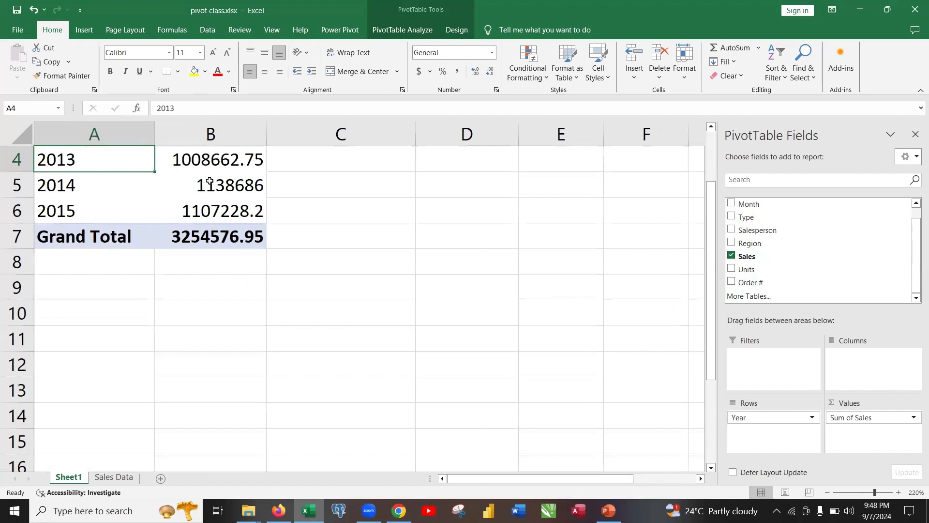
{"action": "left_click", "coordinate": [236, 161]}
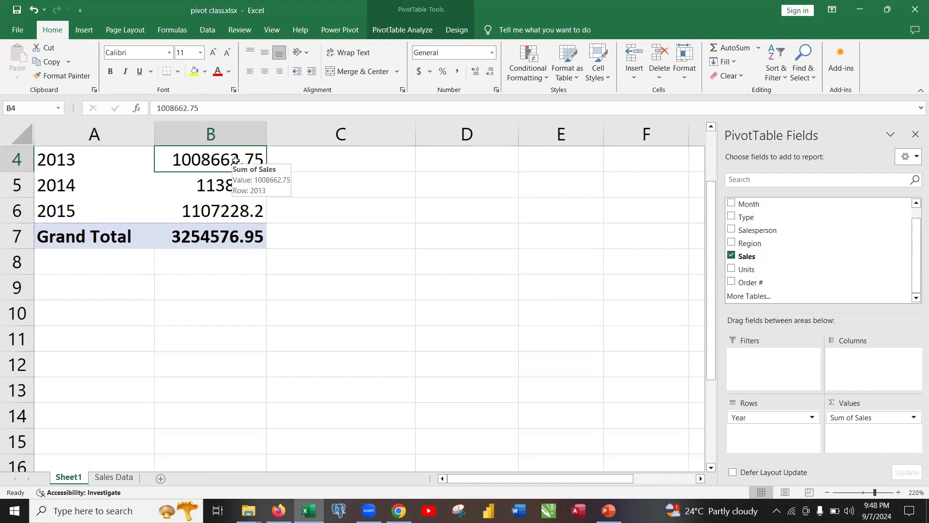
{"action": "key", "text": "Up"}
{"action": "key", "text": "Up"}
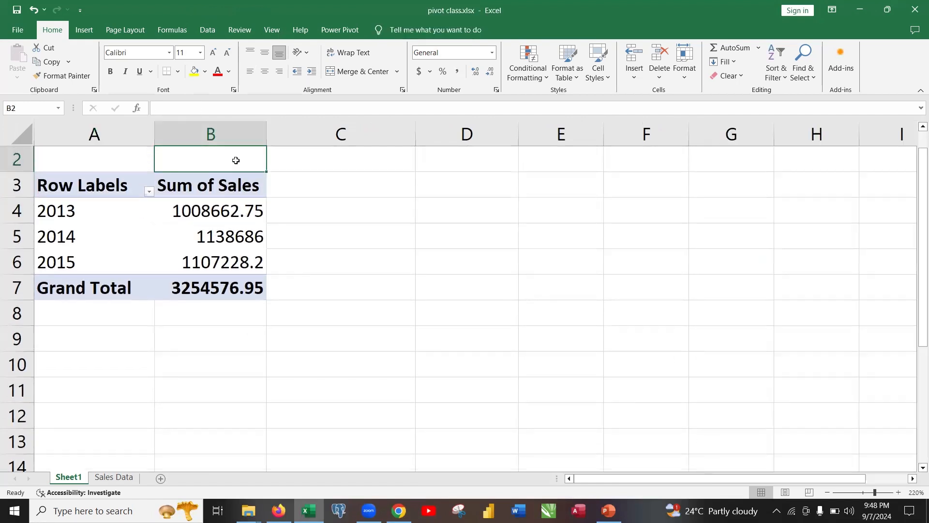
{"action": "left_click", "coordinate": [88, 211]}
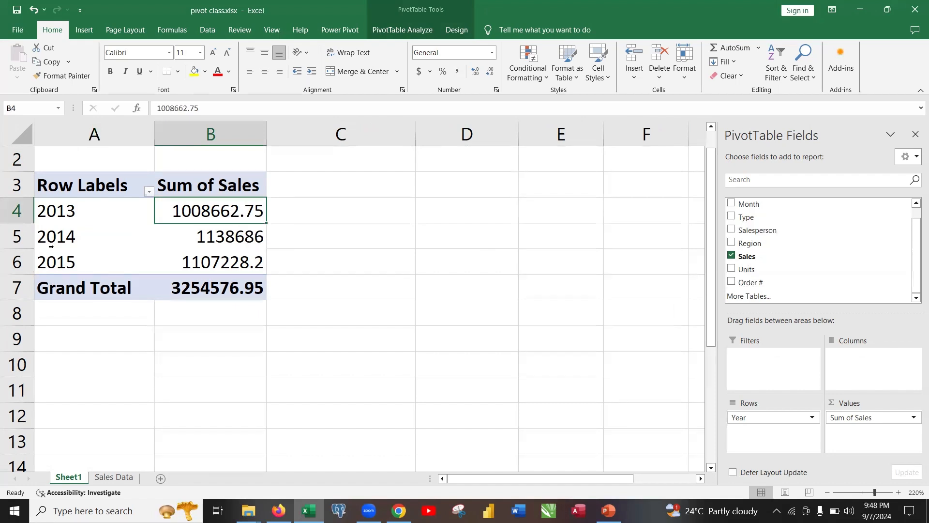
{"action": "left_click_drag", "start_coordinate": [53, 233], "coordinate": [181, 233]}
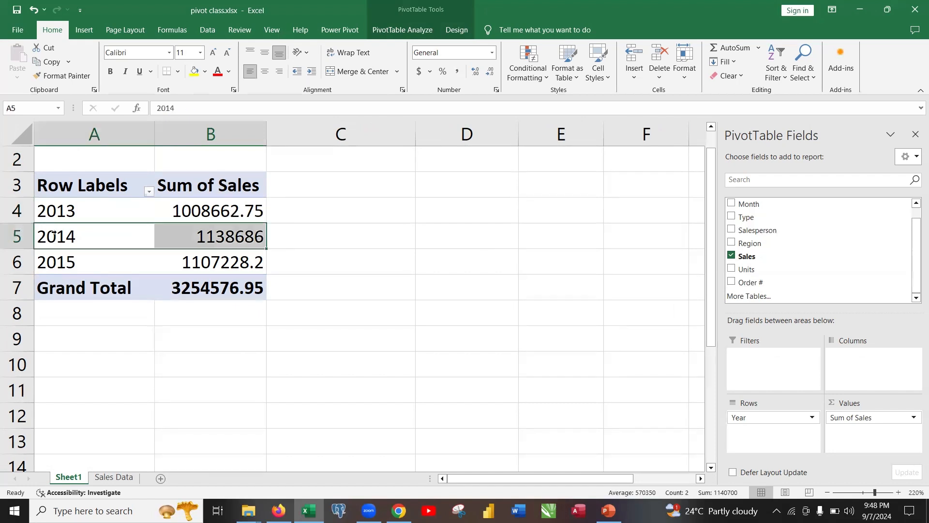
{"action": "left_click", "coordinate": [220, 236]}
{"action": "left_click", "coordinate": [69, 263]}
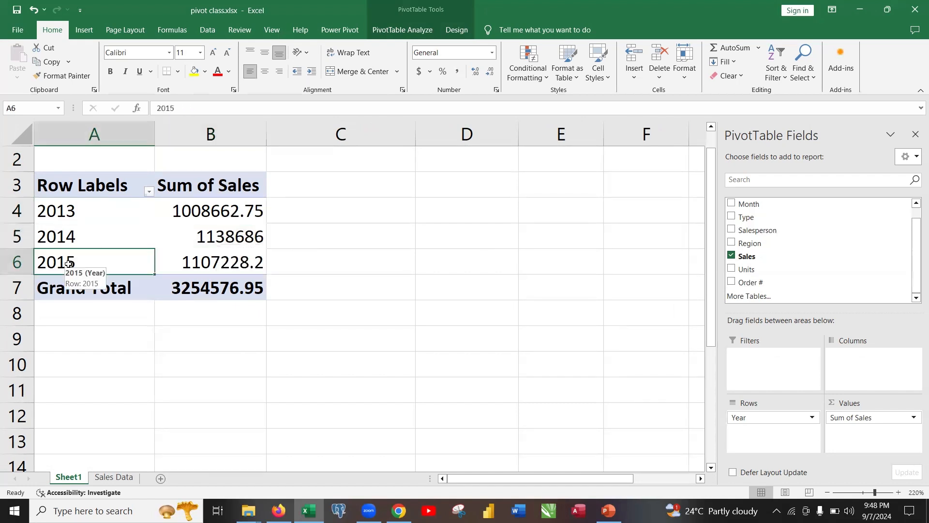
{"action": "left_click", "coordinate": [209, 265]}
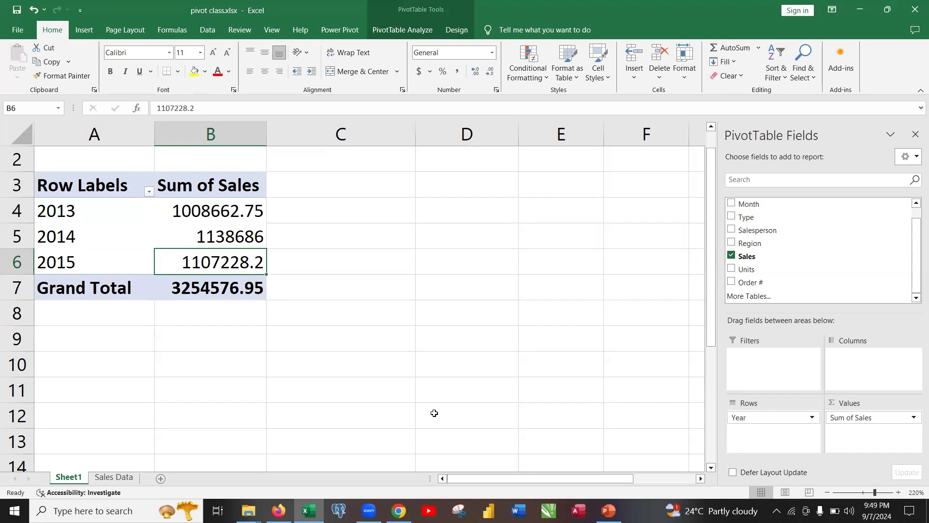
{"action": "key", "text": "alt+Tab"}
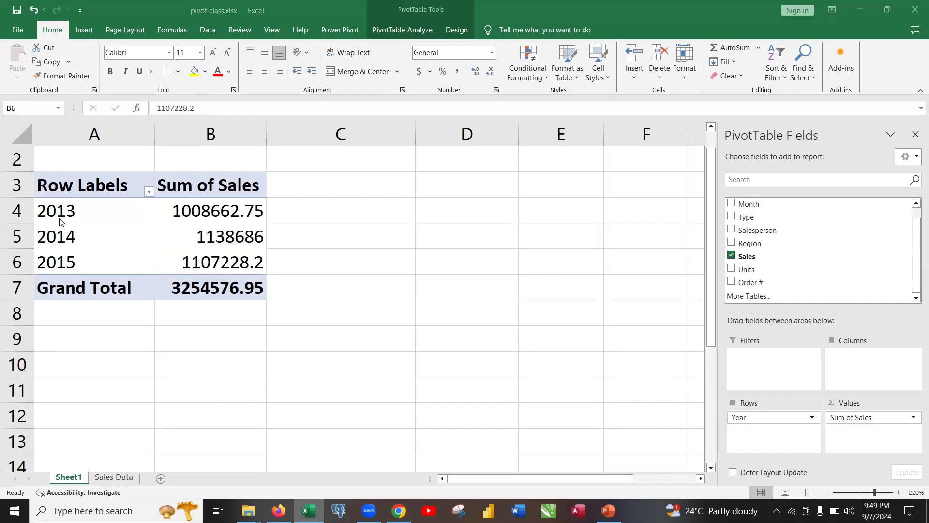
{"action": "left_click", "coordinate": [115, 478]}
{"action": "left_click", "coordinate": [114, 478]}
{"action": "scroll", "coordinate": [353, 312], "scroll_direction": "up", "scroll_amount": 2}
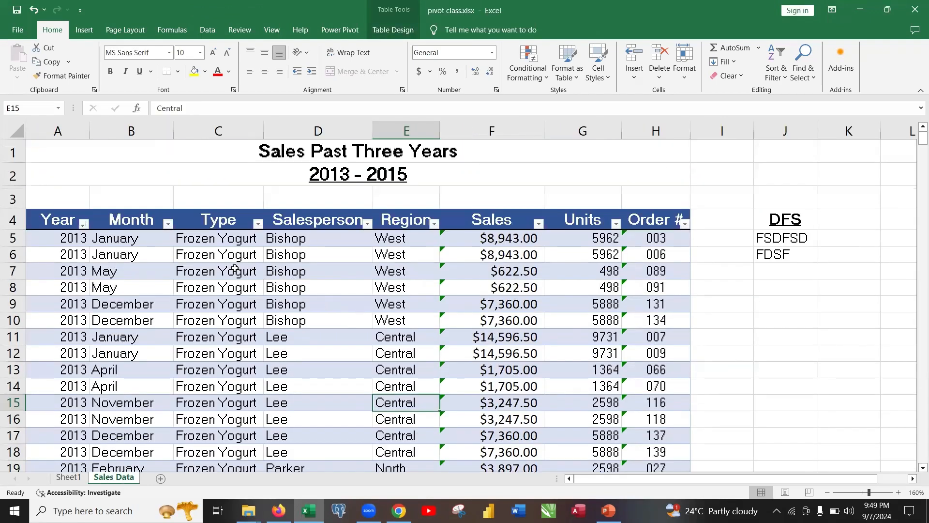
{"action": "left_click", "coordinate": [228, 236]}
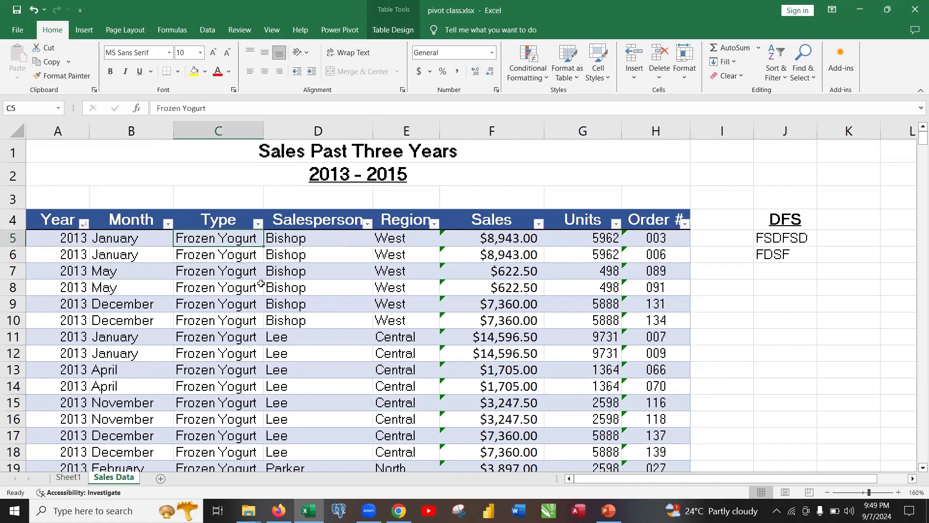
{"action": "left_click_drag", "start_coordinate": [285, 278], "coordinate": [284, 283]}
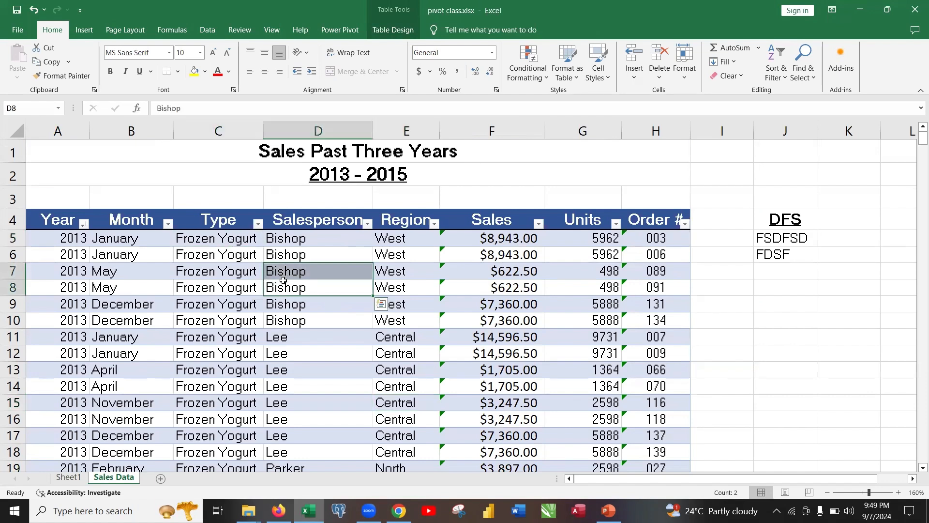
{"action": "left_click", "coordinate": [86, 32]}
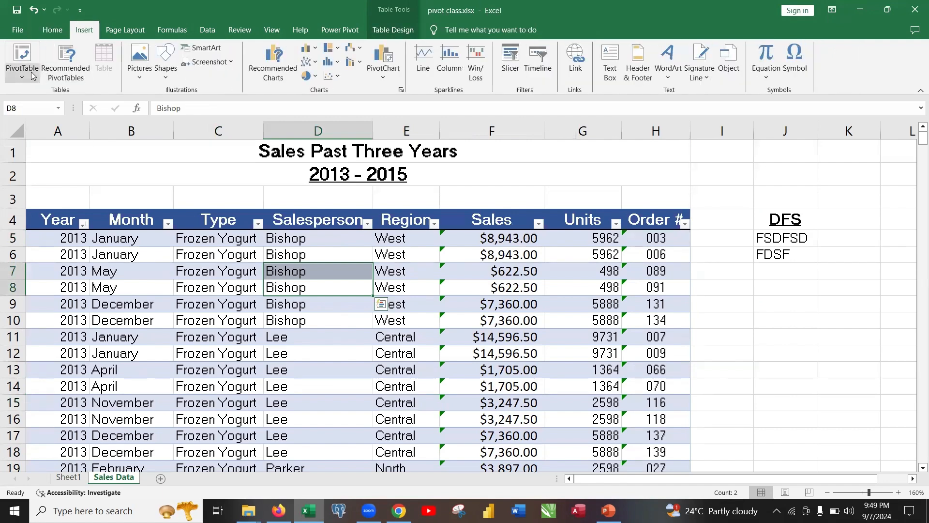
{"action": "left_click", "coordinate": [22, 78]}
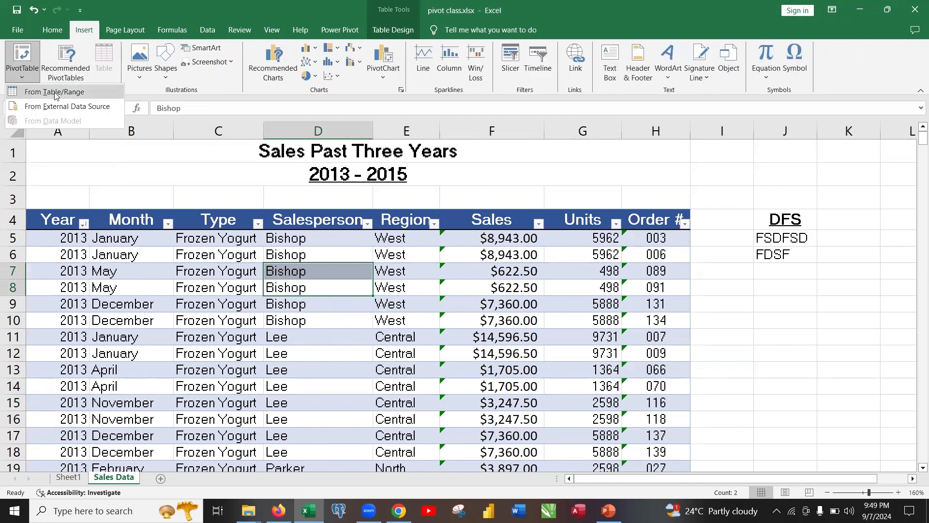
{"action": "left_click", "coordinate": [55, 92]}
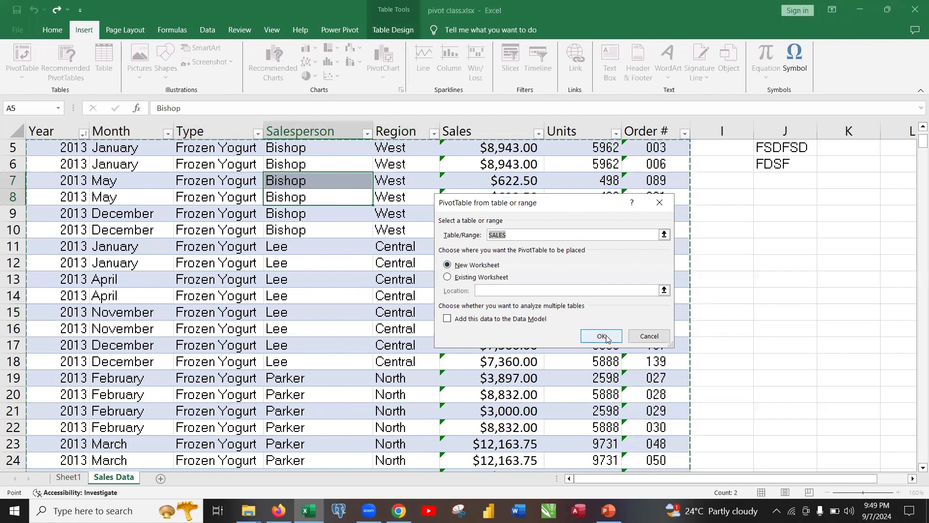
{"action": "left_click", "coordinate": [651, 337]}
{"action": "left_click", "coordinate": [317, 345]}
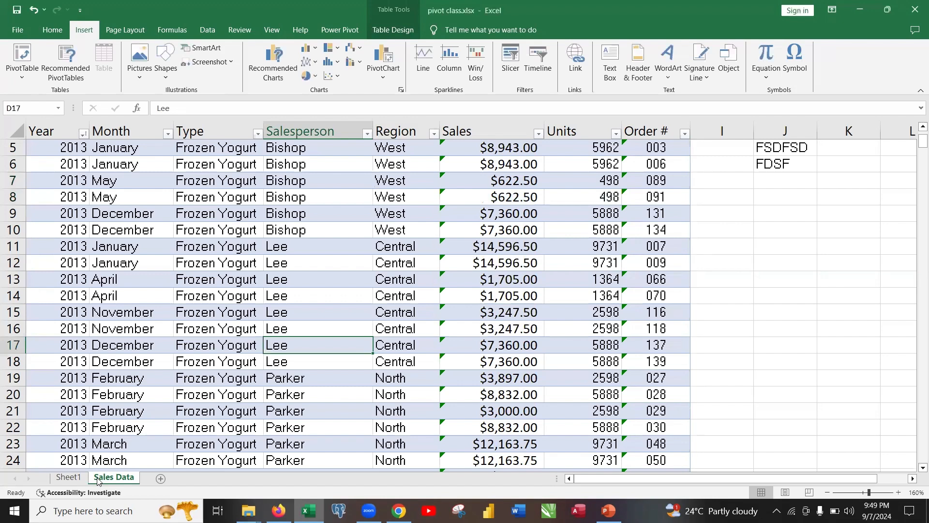
Rename the worksheet holding the yearly sales PivotTable as REV PER YEAR
{"action": "left_click", "coordinate": [68, 478]}
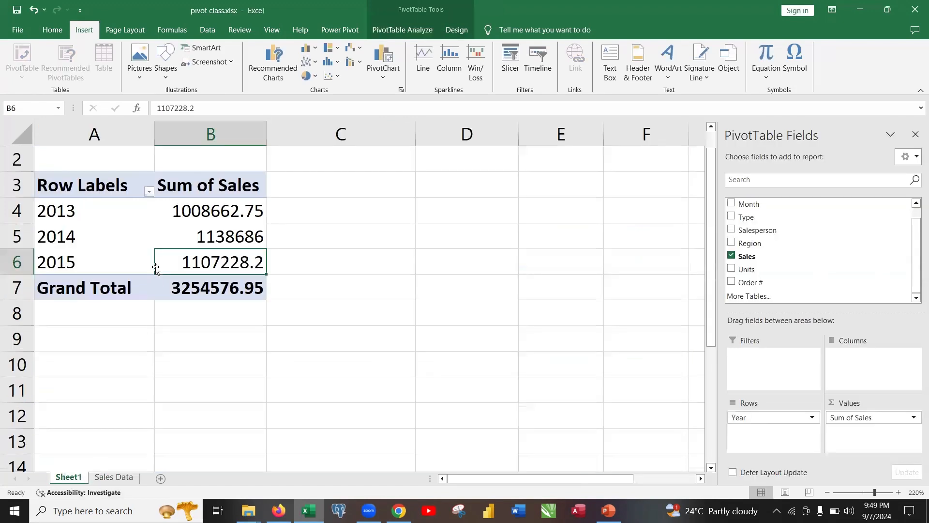
{"action": "right_click", "coordinate": [77, 479]}
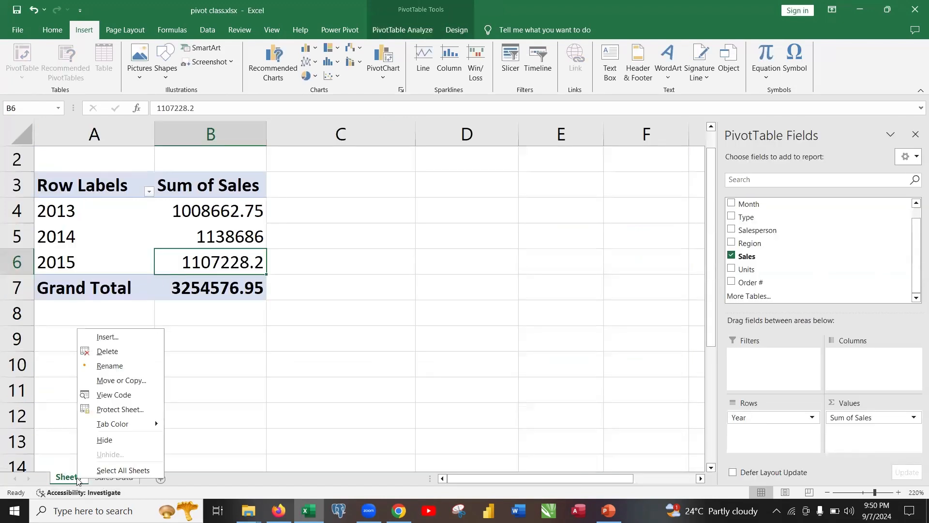
{"action": "left_click", "coordinate": [110, 366]}
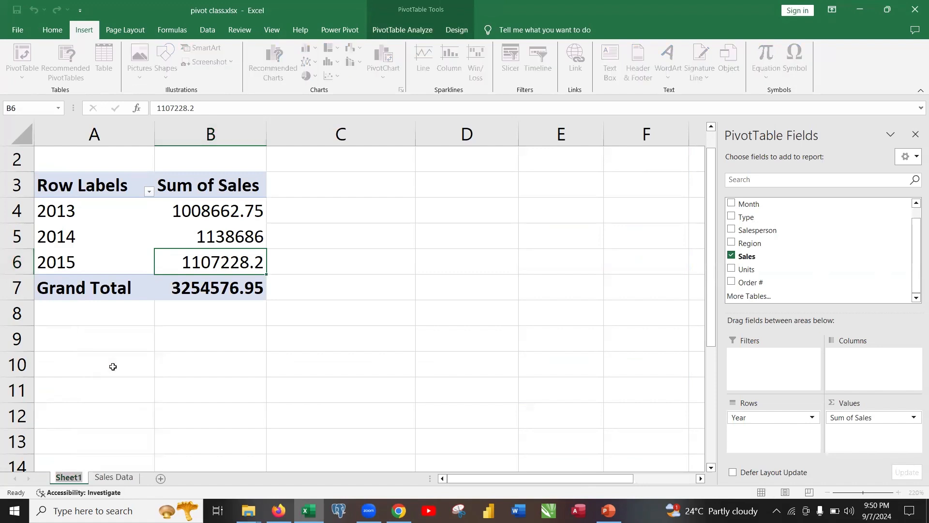
{"action": "type", "text": "REV"}
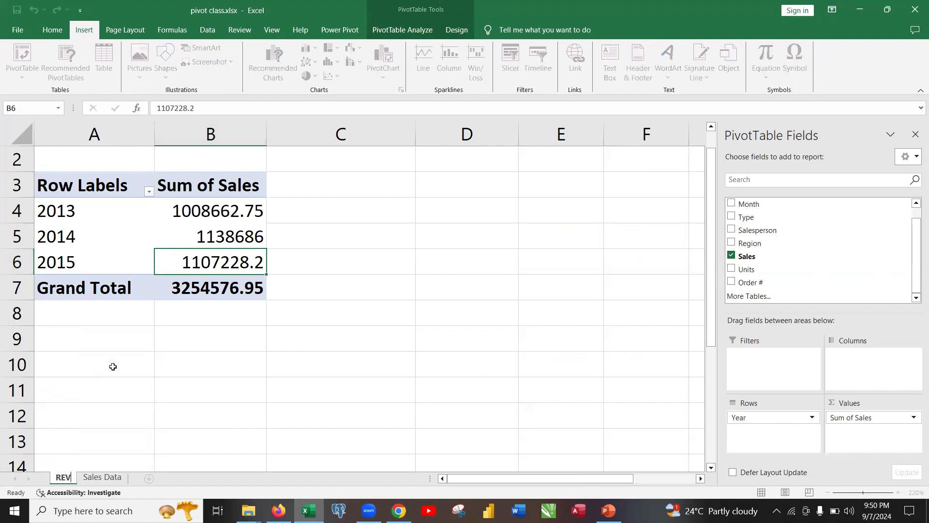
{"action": "type", "text": " PER YEAR"}
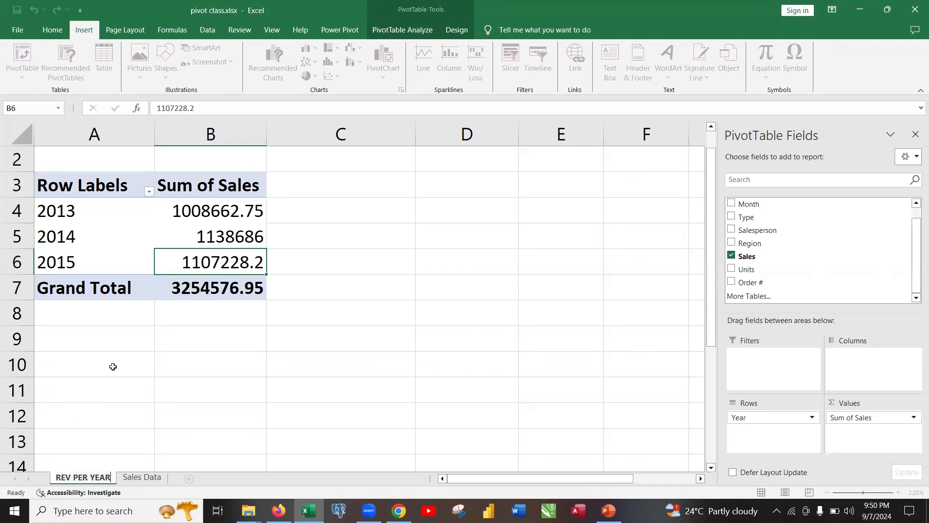
{"action": "key", "text": "Return"}
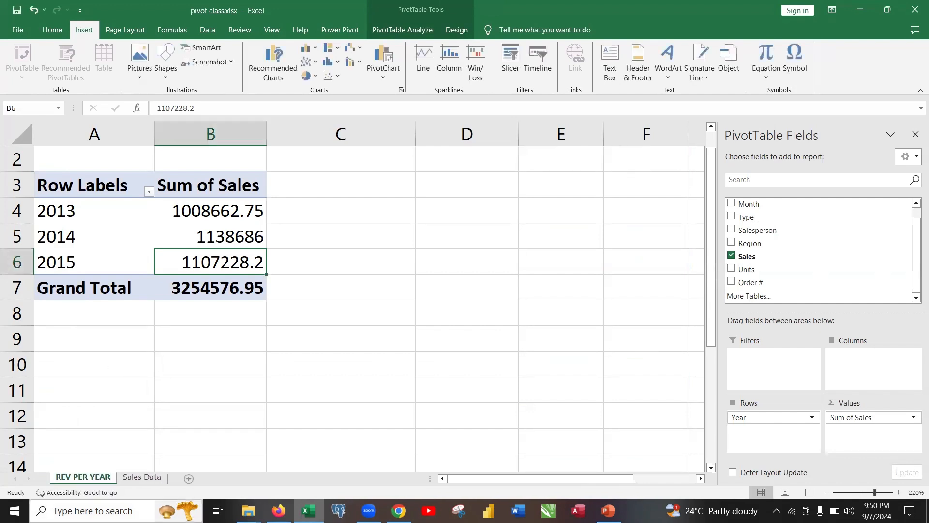
Create a PivotTable from the SALES table on a new worksheet, with Type in Rows and the sum of Sales in Values
{"action": "left_click", "coordinate": [150, 477]}
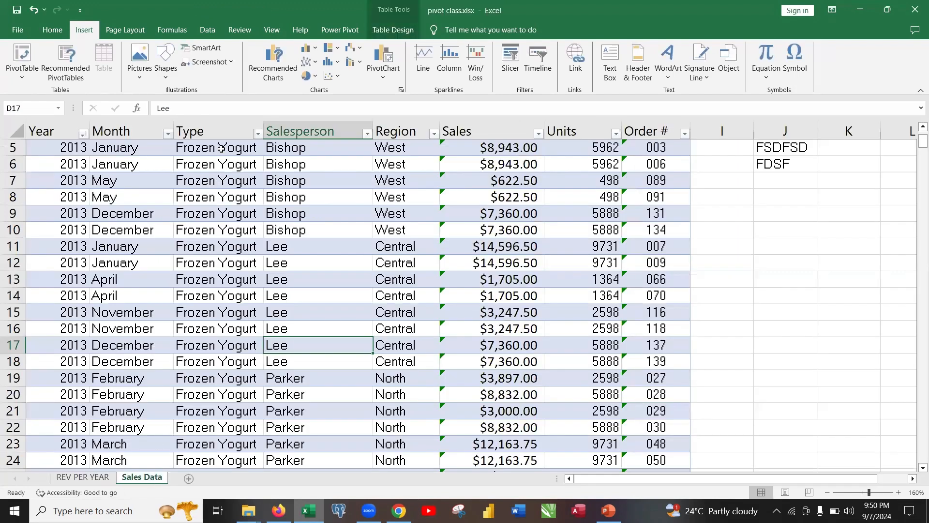
{"action": "left_click", "coordinate": [221, 184]}
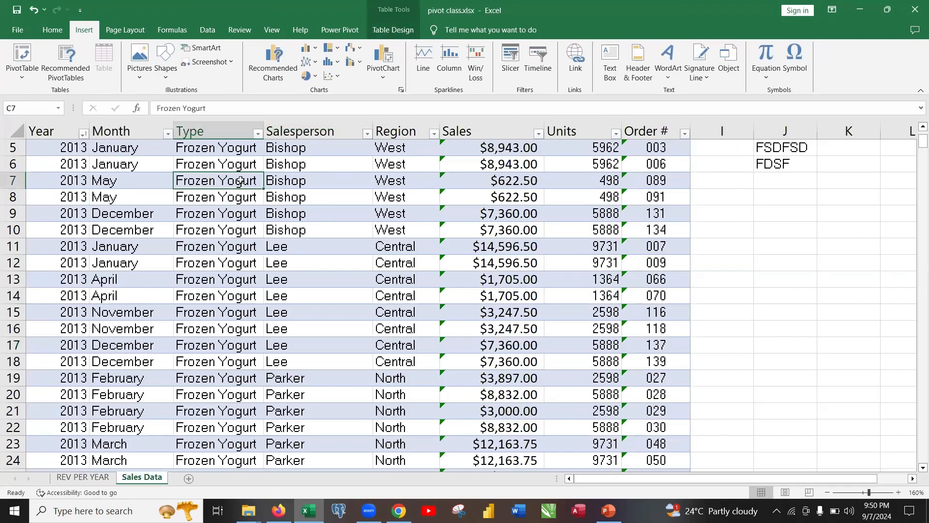
{"action": "left_click", "coordinate": [21, 73]}
{"action": "left_click", "coordinate": [53, 91]}
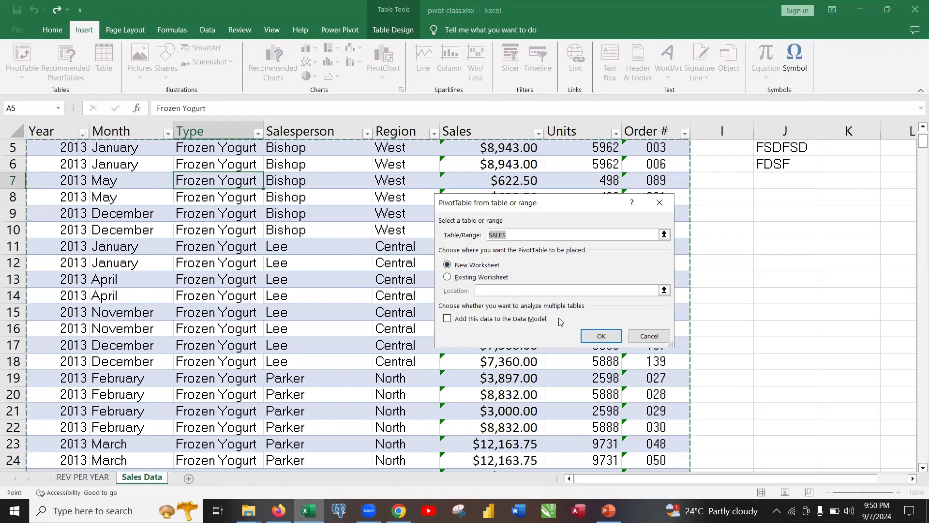
{"action": "left_click", "coordinate": [601, 336]}
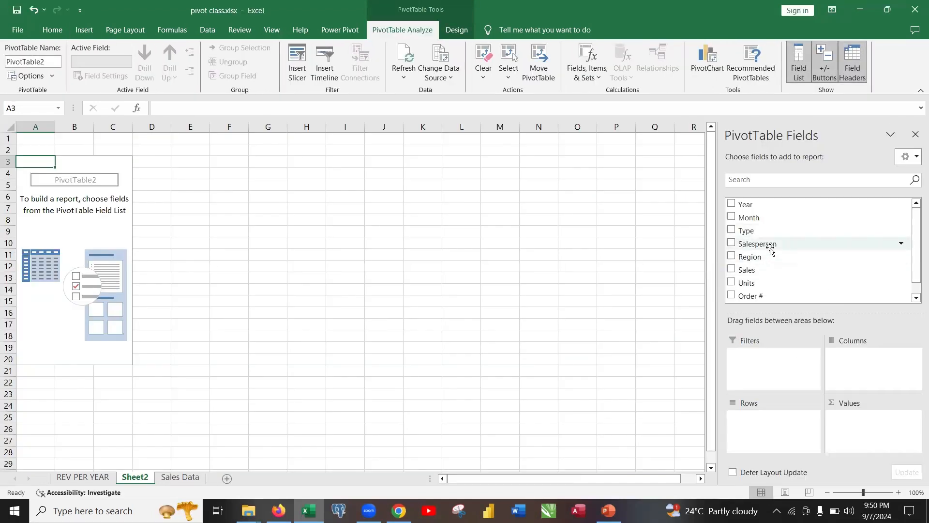
{"action": "left_click_drag", "start_coordinate": [758, 231], "coordinate": [779, 430]}
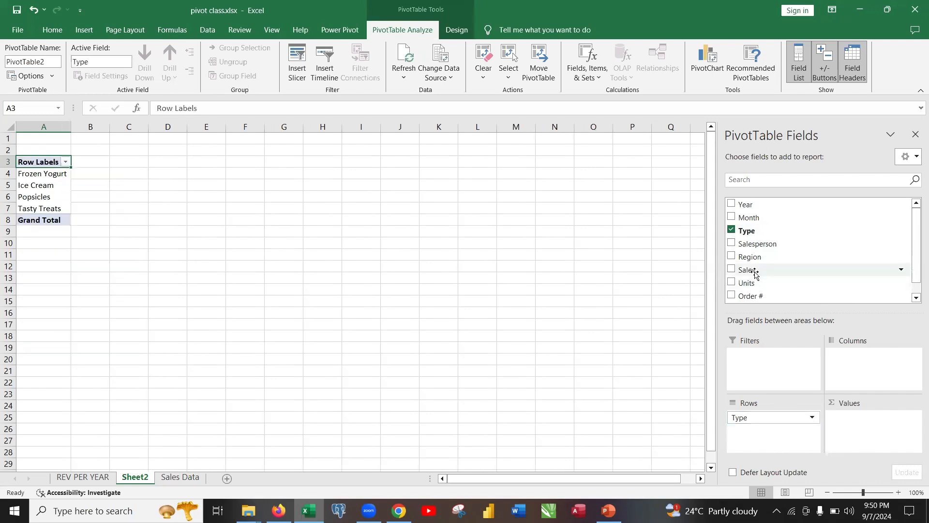
{"action": "left_click_drag", "start_coordinate": [756, 269], "coordinate": [869, 427]}
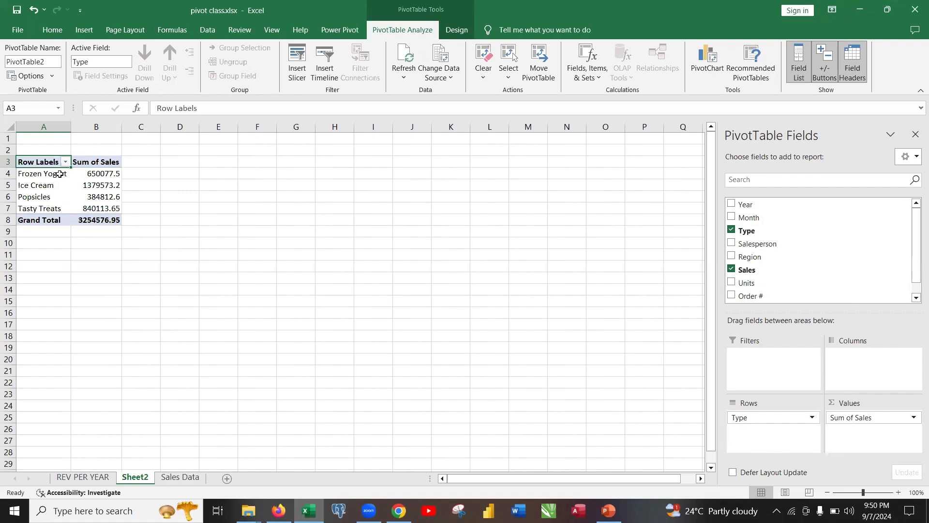
{"action": "mouse_move", "coordinate": [111, 183]}
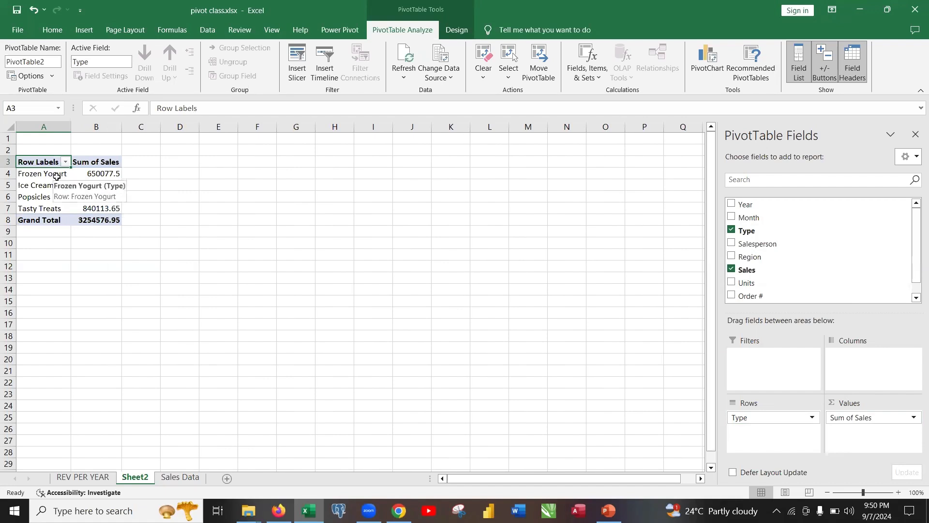
Rename the worksheet of the sales-by-type PivotTable as REV PER ITEM
{"action": "right_click", "coordinate": [143, 479]}
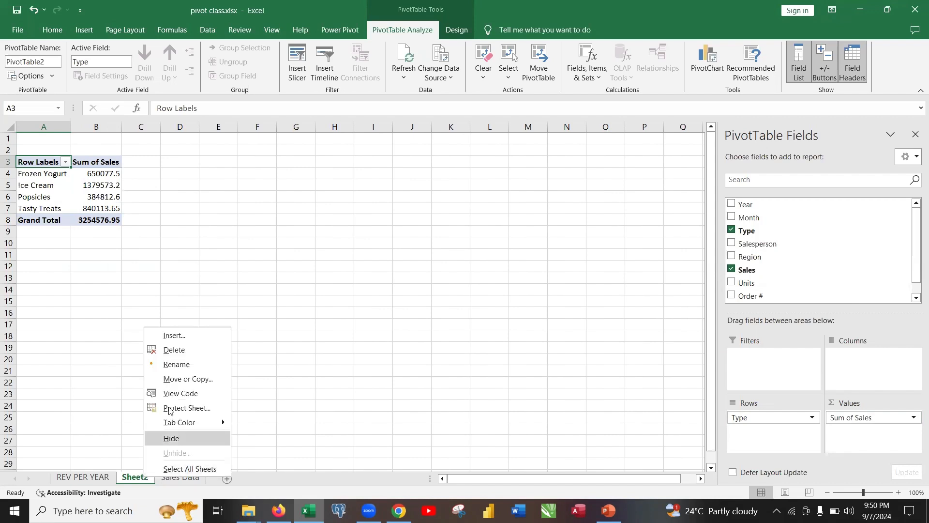
{"action": "left_click", "coordinate": [175, 363]}
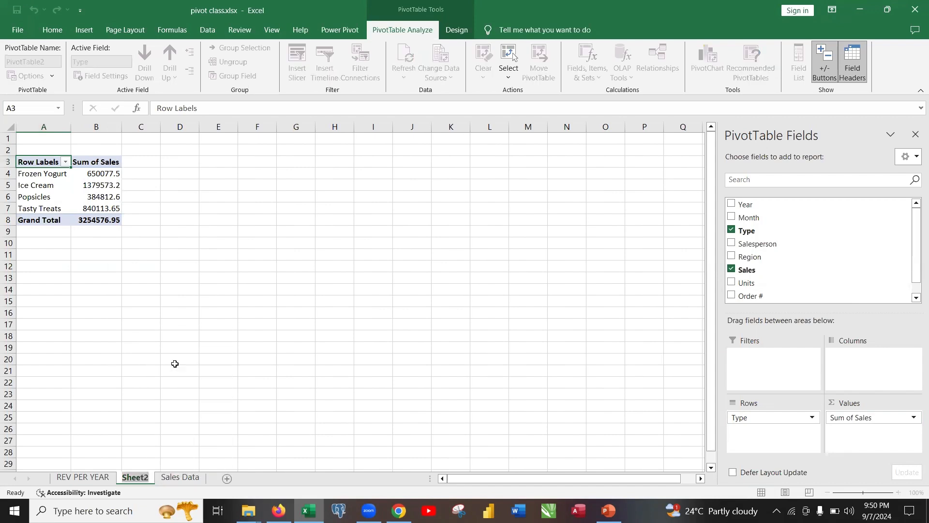
{"action": "type", "text": "RE"}
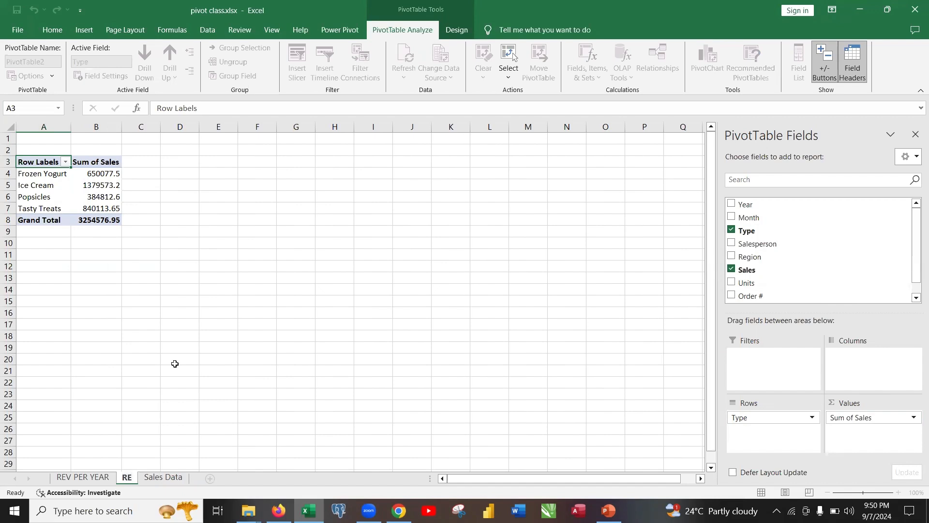
{"action": "type", "text": "V PER ITEM"}
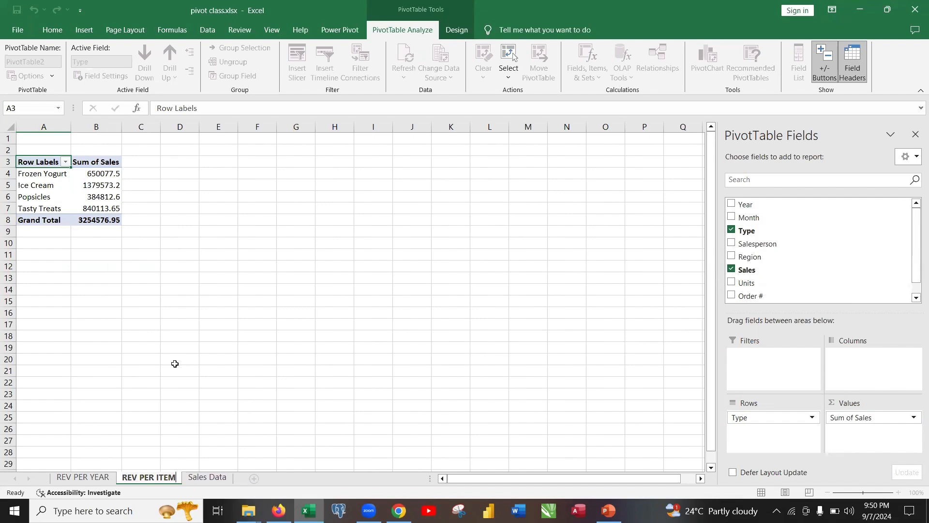
{"action": "key", "text": "Return"}
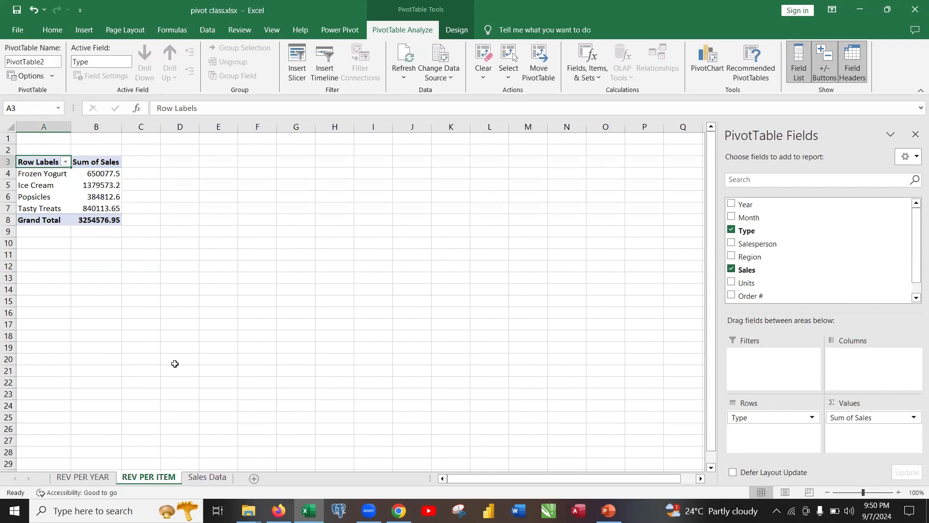
Create another PivotTable from the SALES table on a new worksheet, with Salesperson in Rows and the sum of Sales in Values
{"action": "left_click", "coordinate": [199, 478]}
{"action": "left_click", "coordinate": [303, 265]}
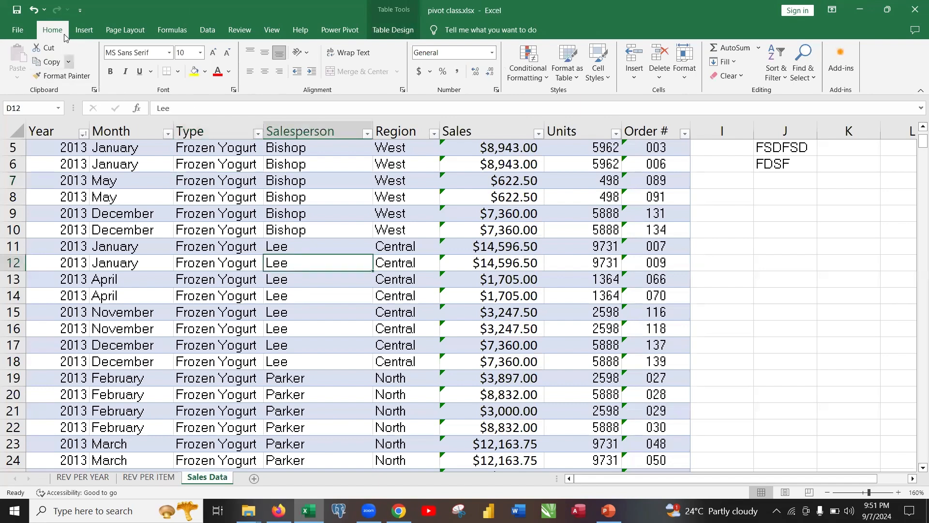
{"action": "left_click", "coordinate": [85, 32]}
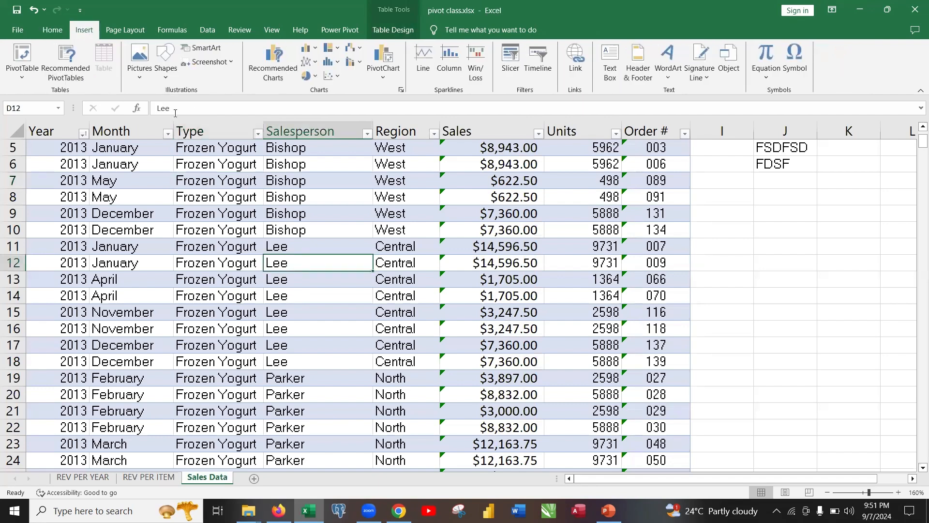
{"action": "left_click", "coordinate": [237, 233]}
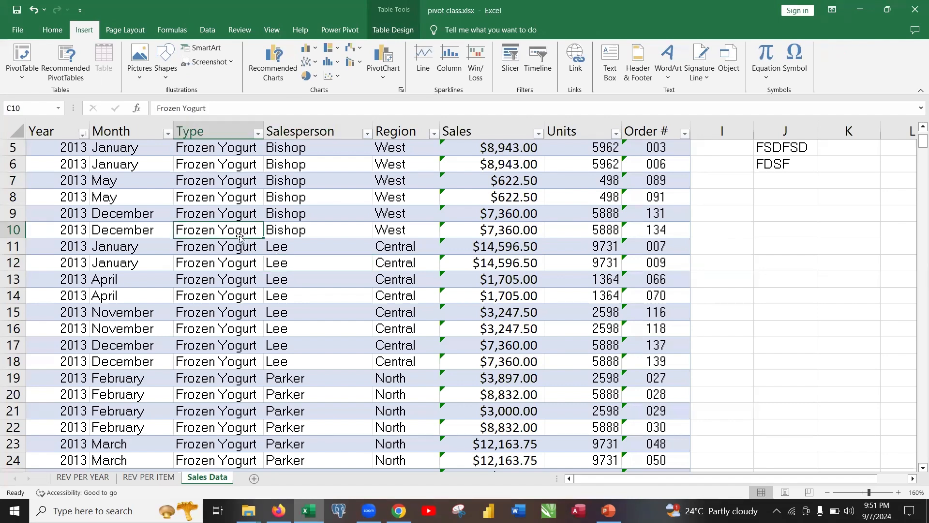
{"action": "left_click", "coordinate": [22, 72]}
{"action": "left_click", "coordinate": [44, 92]}
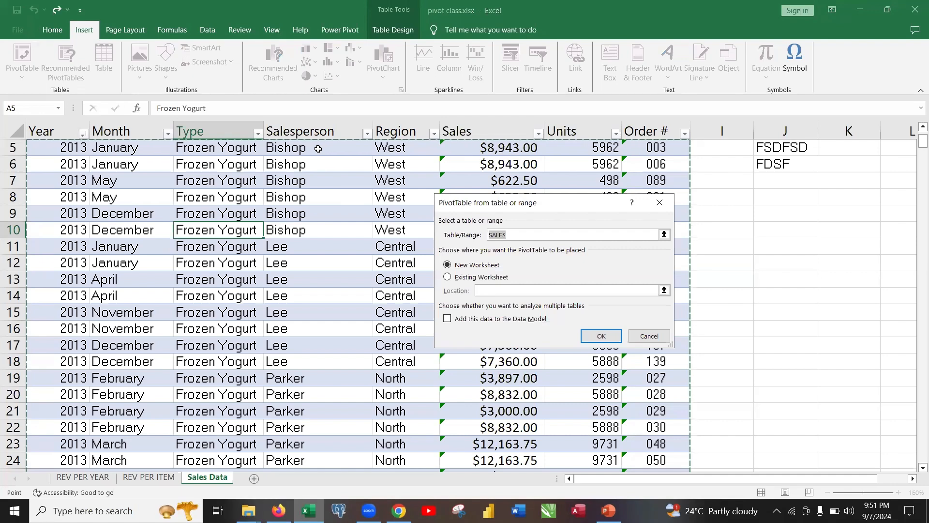
{"action": "left_click", "coordinate": [602, 339]}
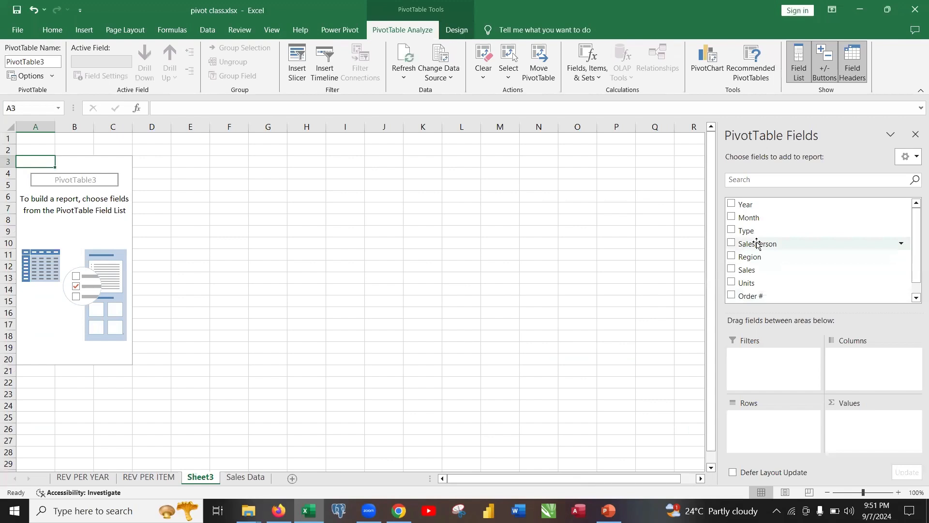
{"action": "left_click_drag", "start_coordinate": [757, 244], "coordinate": [772, 423]}
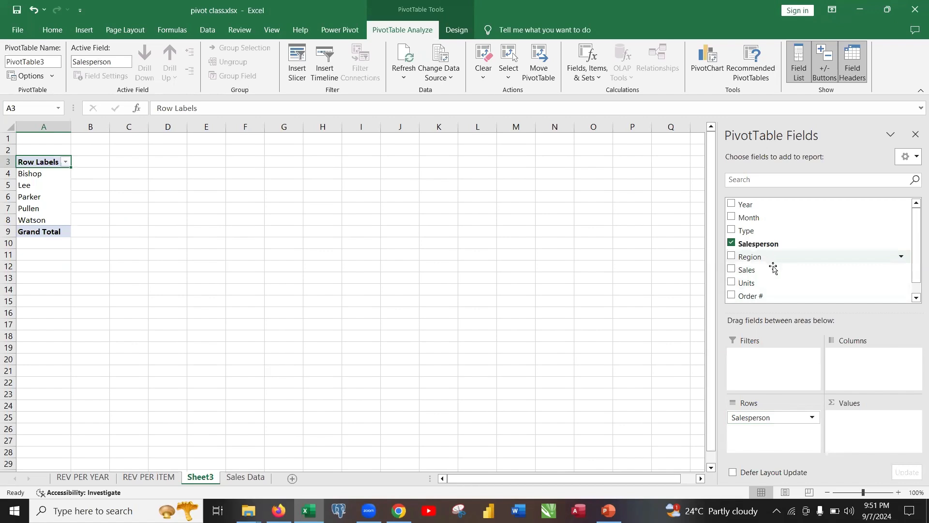
{"action": "left_click_drag", "start_coordinate": [755, 274], "coordinate": [856, 420]}
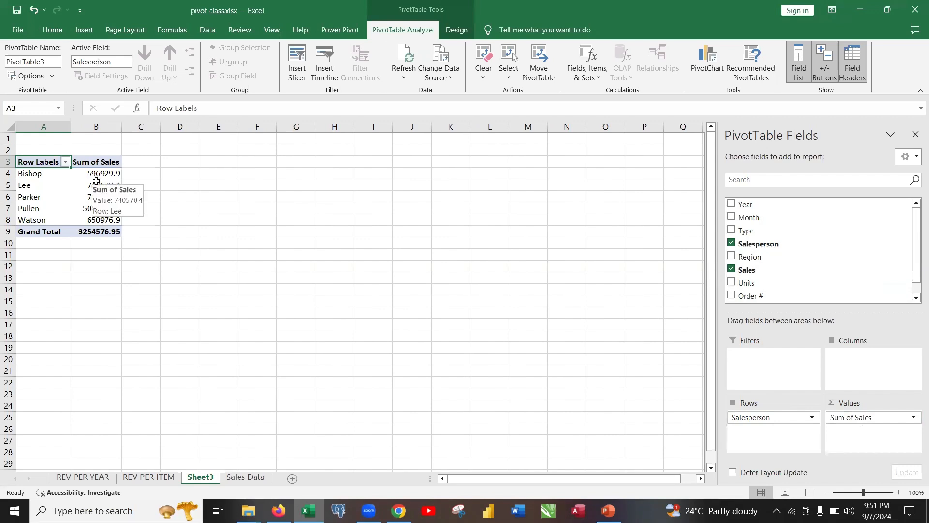
Rename the worksheet of the sales-by-salesperson PivotTable as REV PER SALESPERSON
{"action": "right_click", "coordinate": [207, 478]}
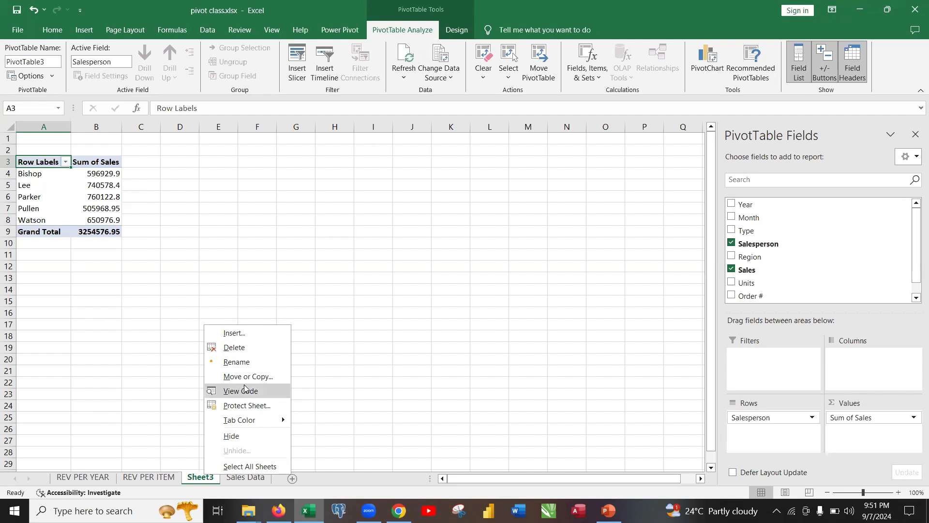
{"action": "left_click", "coordinate": [237, 362]}
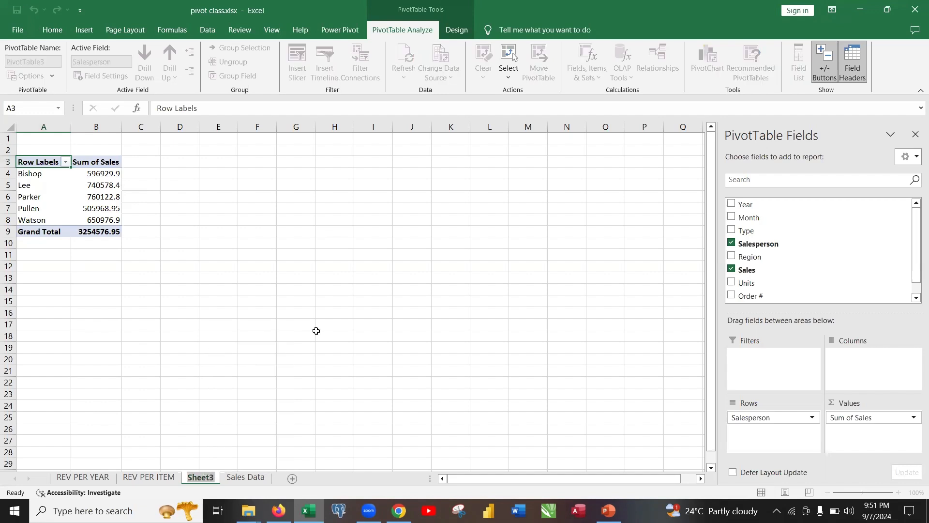
{"action": "type", "text": "RE"}
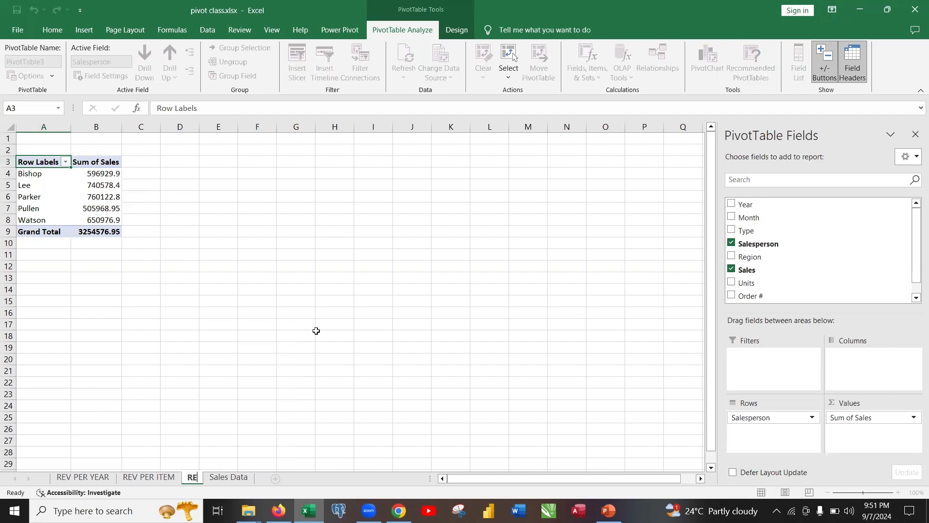
{"action": "type", "text": "V PER SA"}
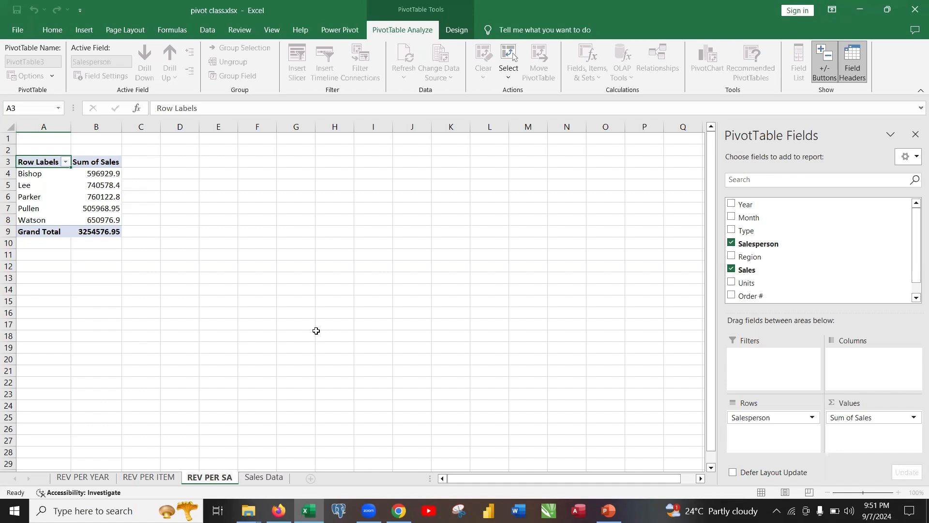
{"action": "type", "text": "LESP"}
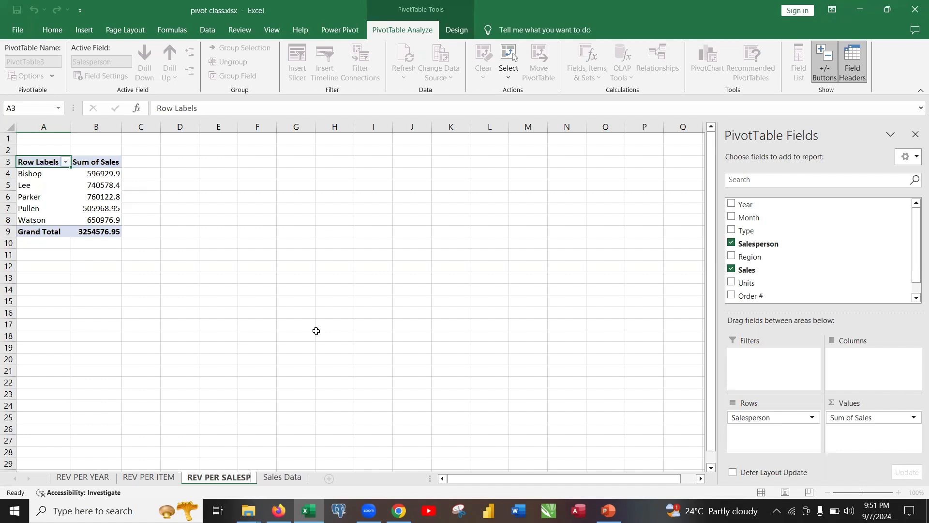
{"action": "type", "text": "ERSON"}
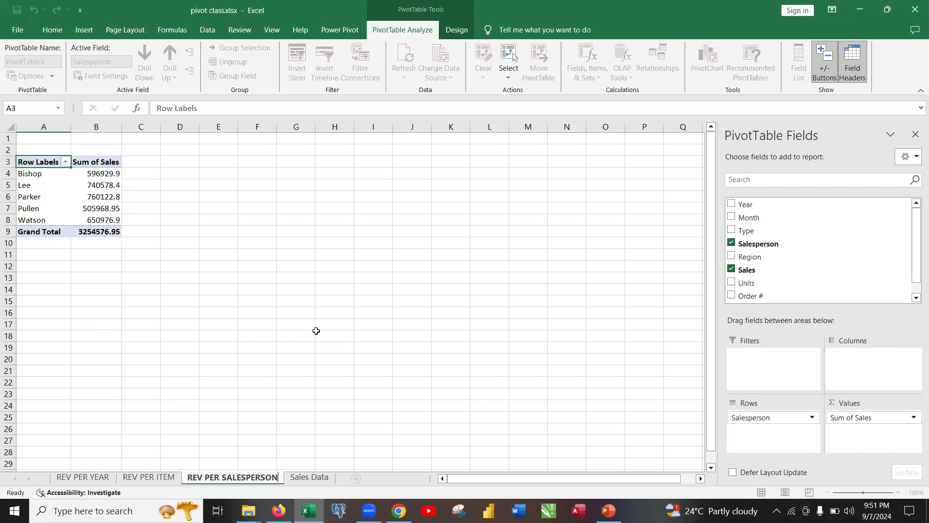
{"action": "key", "text": "Return"}
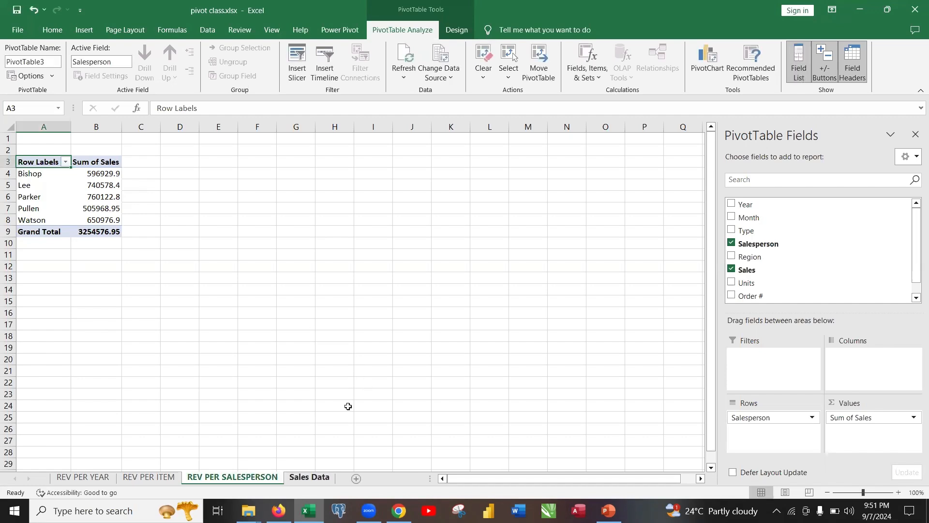
Create a PivotTable from the SALES table on a new worksheet, with Region in Rows and the sum of Sales in Values
{"action": "left_click", "coordinate": [299, 478]}
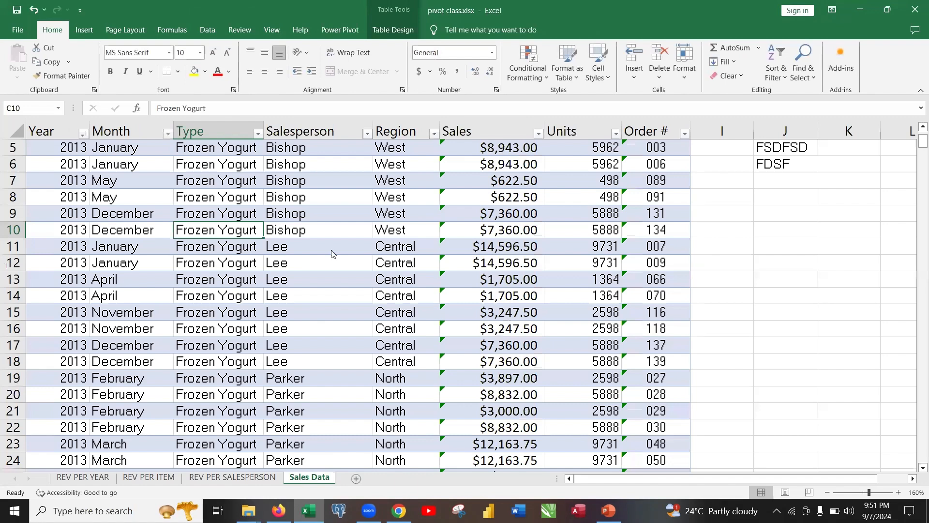
{"action": "left_click", "coordinate": [330, 232]}
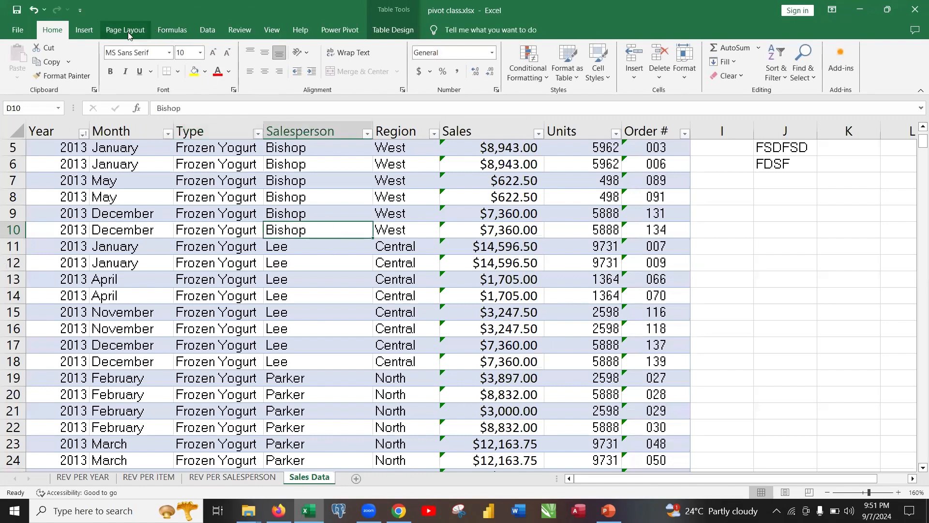
{"action": "left_click", "coordinate": [87, 31]}
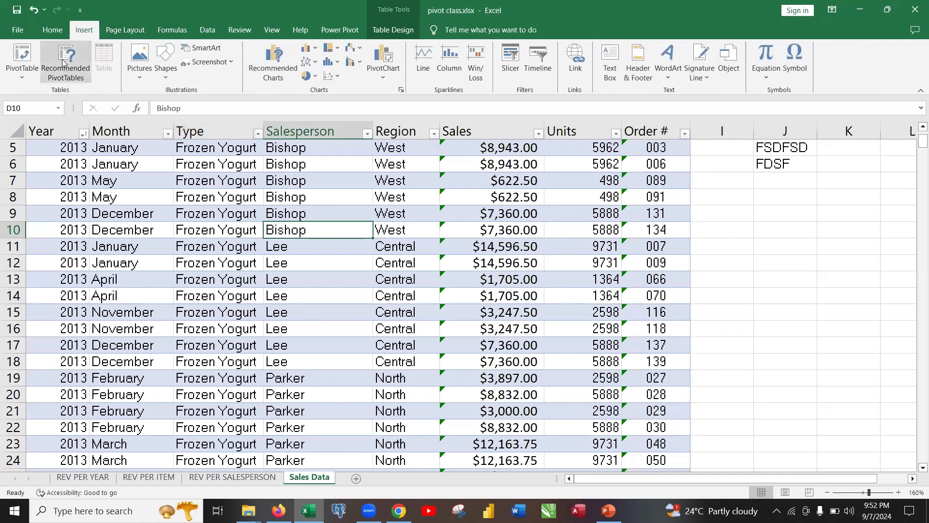
{"action": "left_click", "coordinate": [24, 70]}
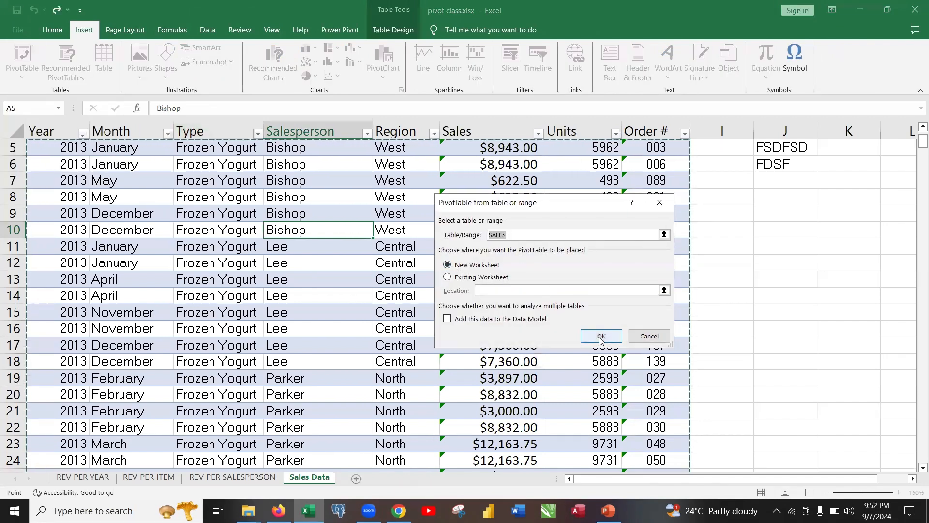
{"action": "left_click", "coordinate": [601, 336]}
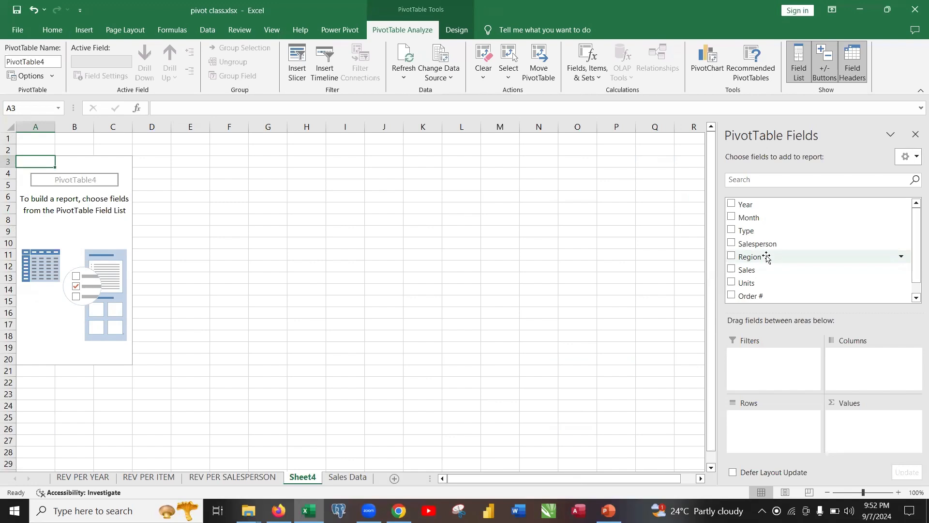
{"action": "left_click_drag", "start_coordinate": [766, 258], "coordinate": [776, 427]}
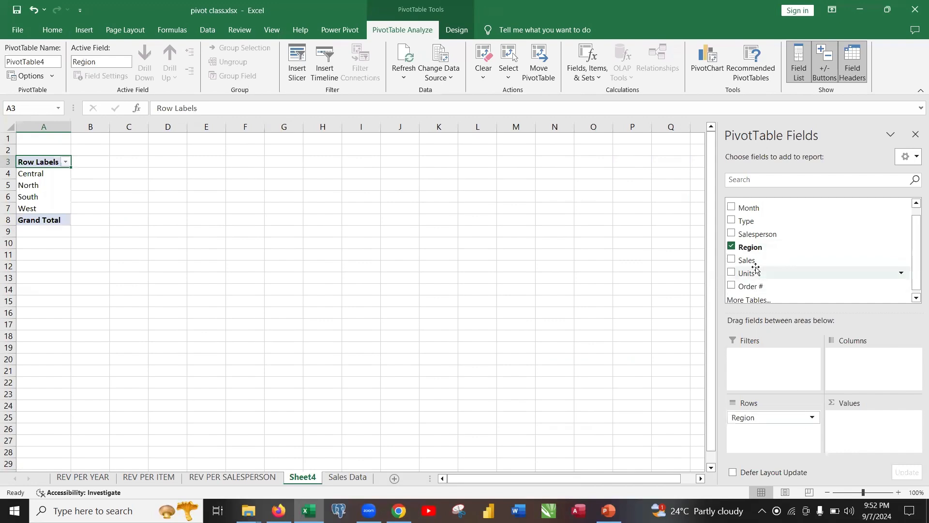
{"action": "left_click_drag", "start_coordinate": [757, 262], "coordinate": [873, 428]}
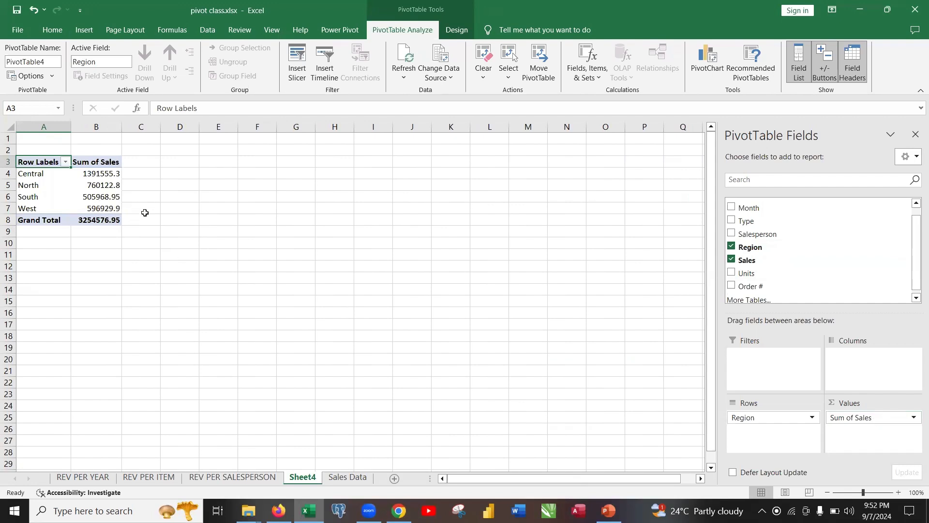
Add the Year field as a report filter to the sales-by-region PivotTable
{"action": "scroll", "coordinate": [103, 202], "scroll_direction": "up", "scroll_amount": 3, "text": "ctrl"}
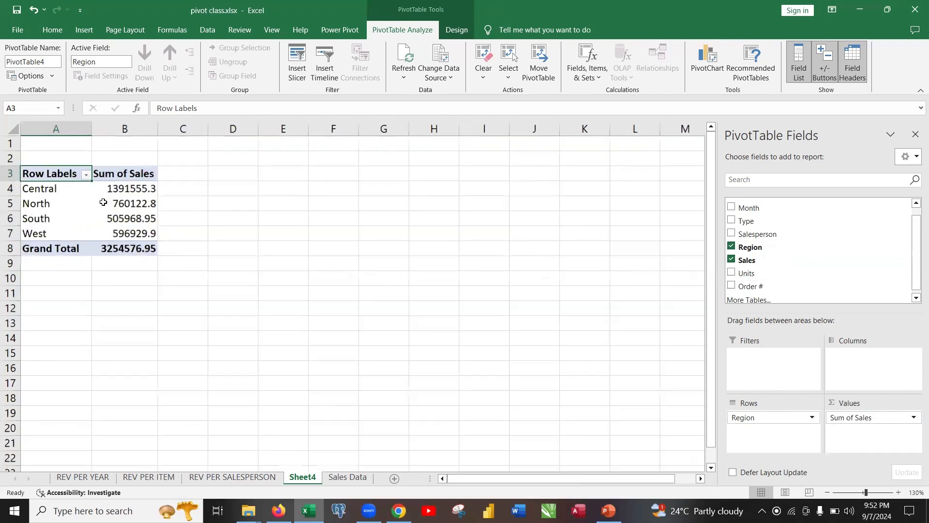
{"action": "scroll", "coordinate": [103, 201], "scroll_direction": "up", "scroll_amount": 2, "text": "ctrl"}
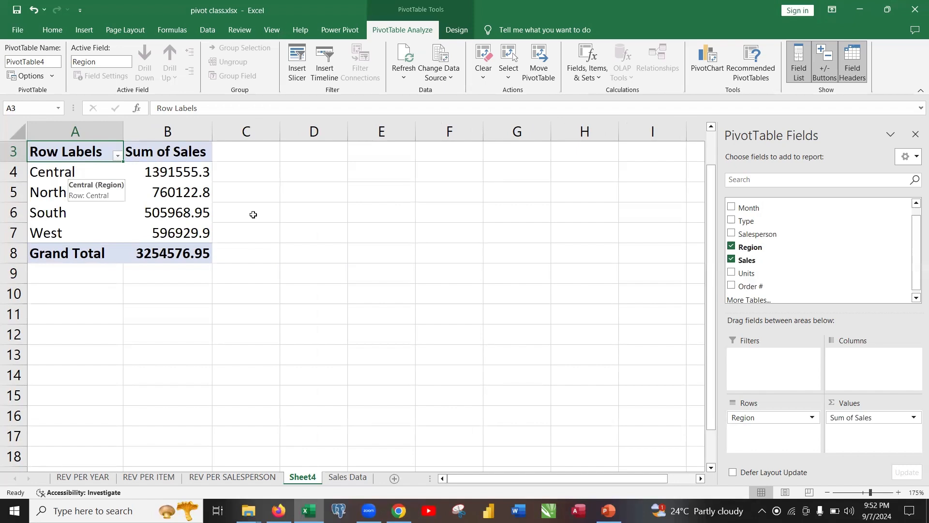
{"action": "left_click", "coordinate": [193, 173]}
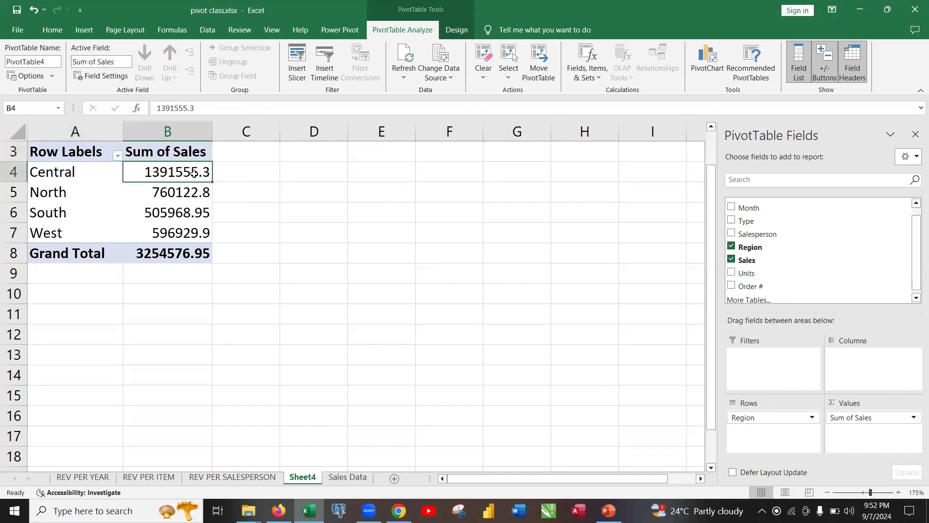
{"action": "key", "text": "Up"}
{"action": "key", "text": "Up"}
{"action": "key", "text": "Up"}
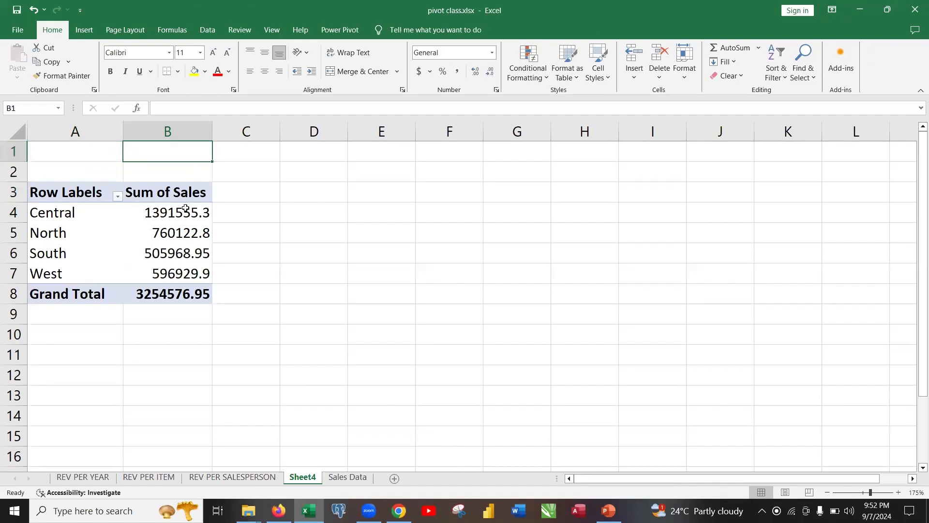
{"action": "left_click", "coordinate": [184, 234]}
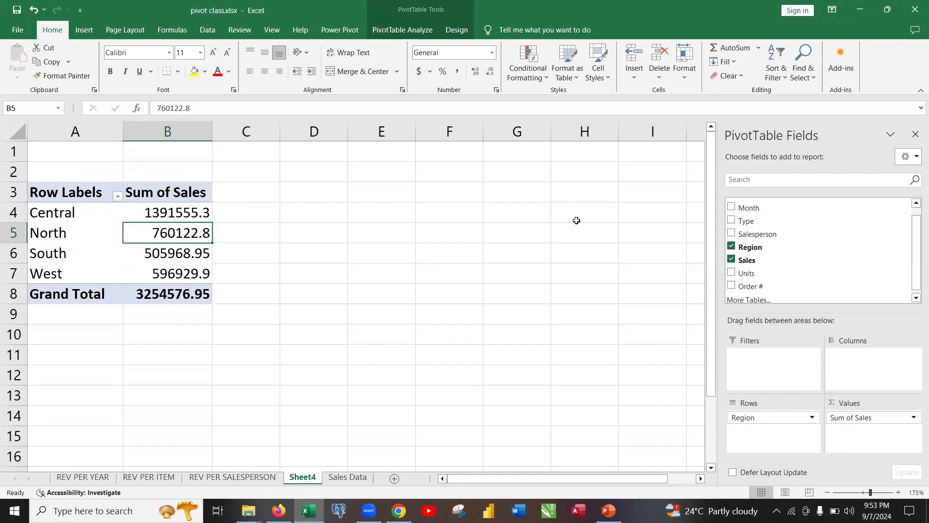
{"action": "scroll", "coordinate": [794, 234], "scroll_direction": "up", "scroll_amount": 1}
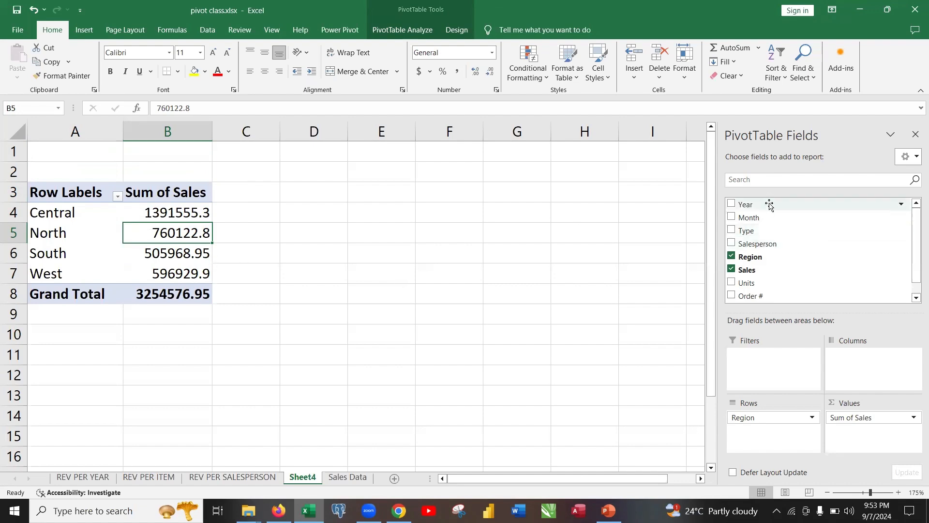
{"action": "left_click_drag", "start_coordinate": [768, 203], "coordinate": [779, 368]}
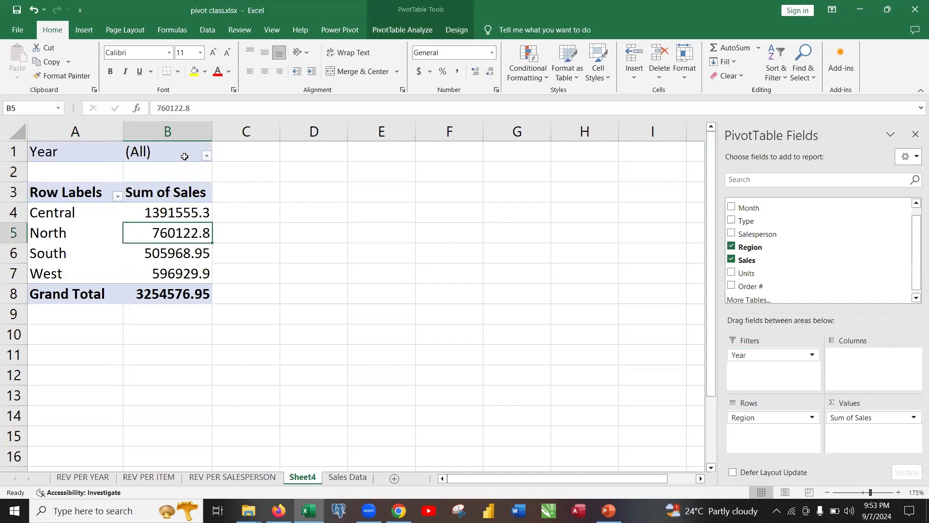
Filter the sales-by-region PivotTable to the year 2013 and, in turn, to 2014
{"action": "left_click", "coordinate": [206, 157]}
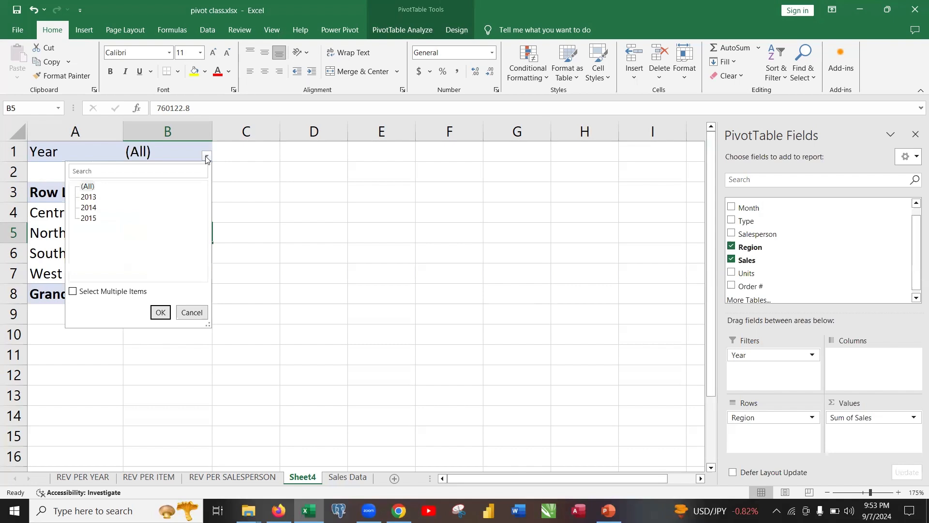
{"action": "left_click", "coordinate": [90, 197]}
{"action": "left_click", "coordinate": [160, 312]}
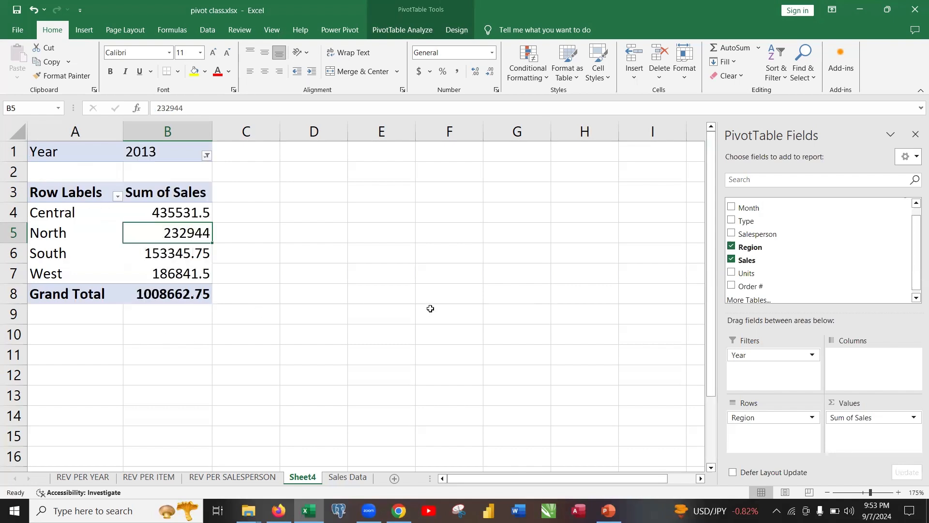
{"action": "left_click", "coordinate": [206, 155]}
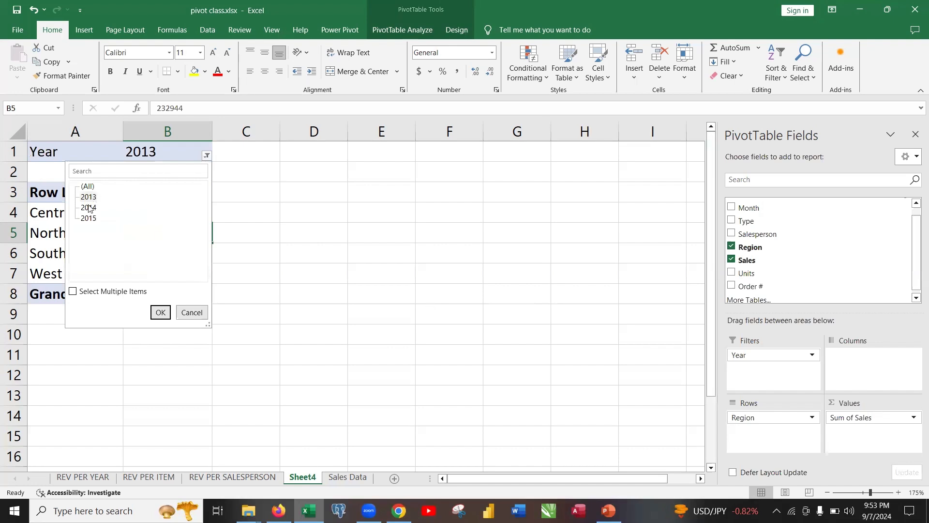
{"action": "left_click", "coordinate": [88, 208]}
{"action": "left_click", "coordinate": [160, 312]}
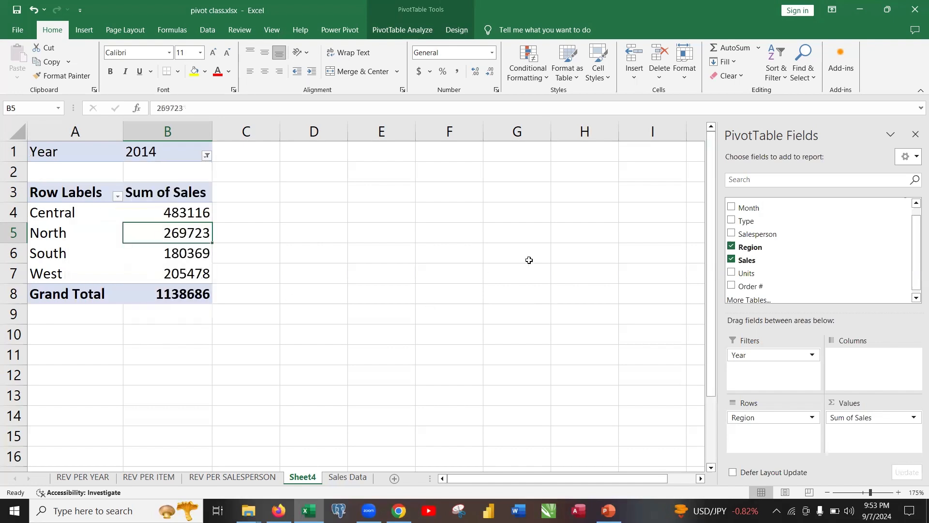
Set the Year filter of the sales-by-region PivotTable to 2015
{"action": "left_click", "coordinate": [207, 155]}
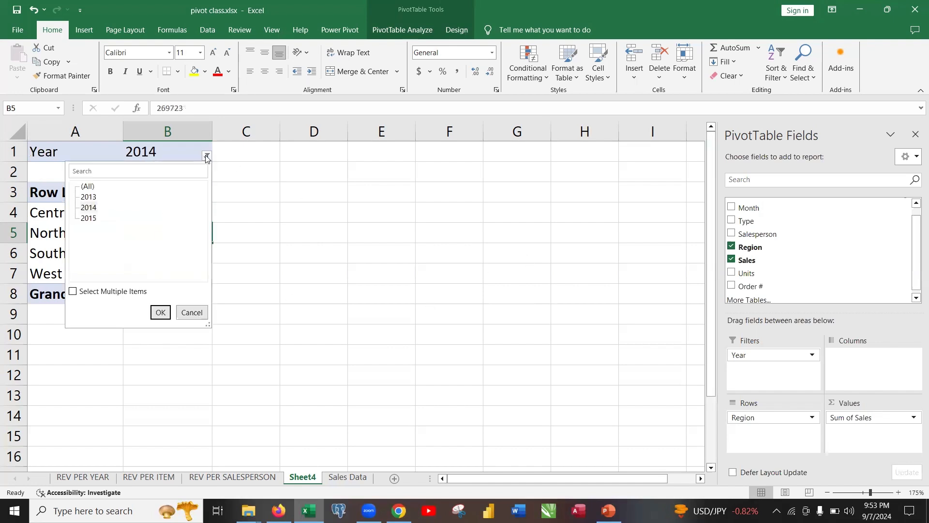
{"action": "left_click", "coordinate": [97, 218]}
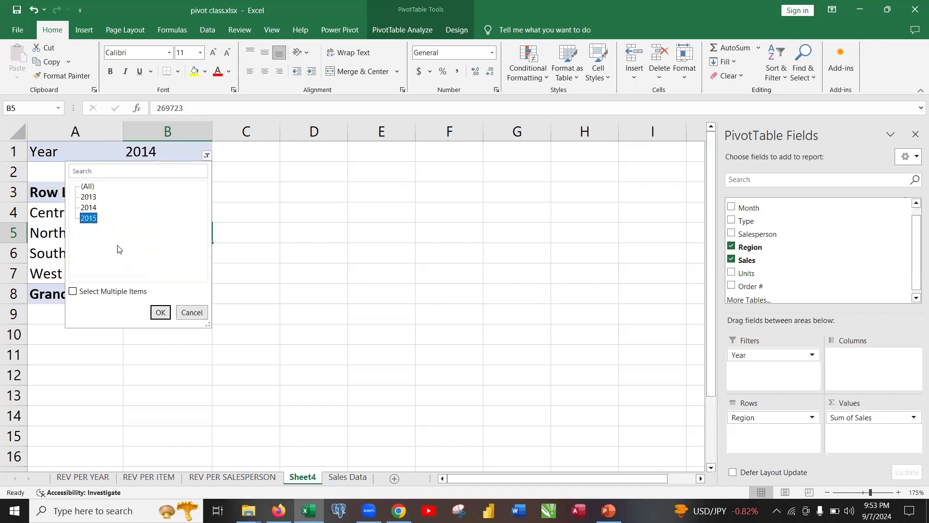
{"action": "left_click", "coordinate": [160, 312]}
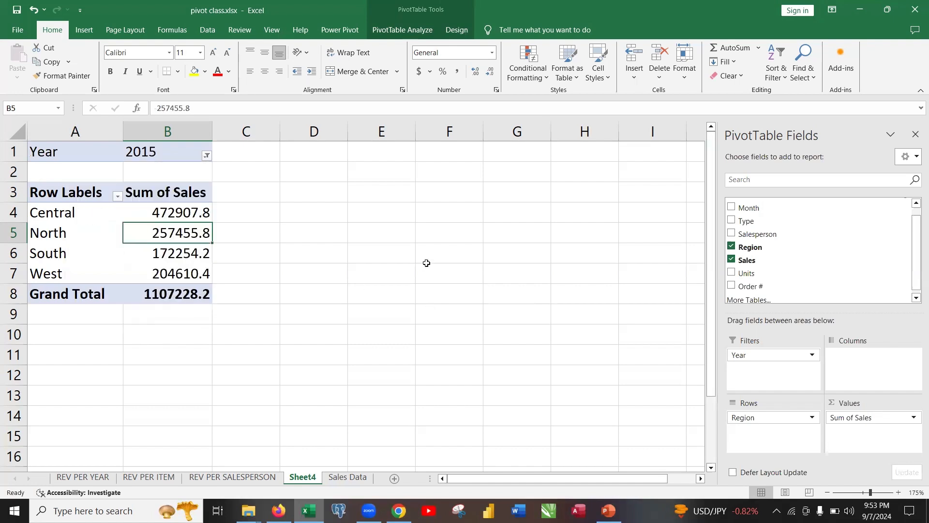
{"action": "left_click", "coordinate": [189, 262]}
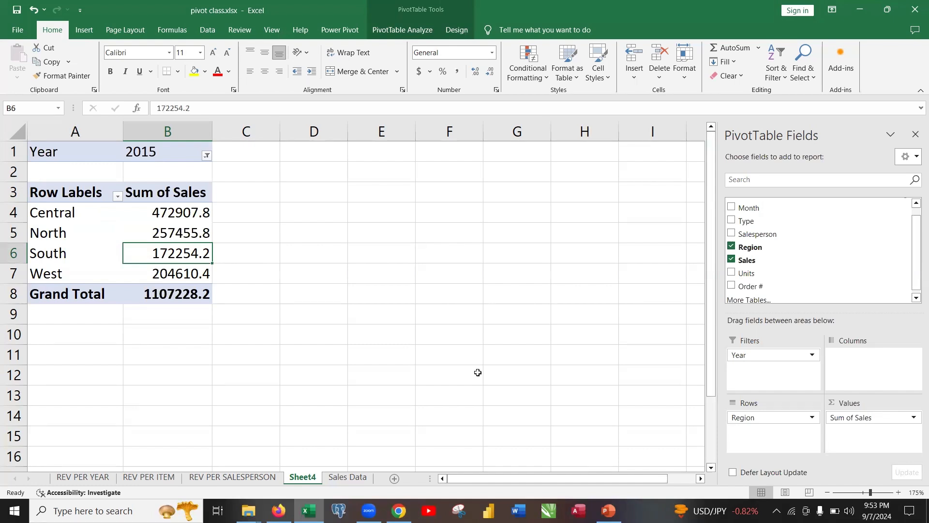
{"action": "left_click", "coordinate": [420, 339]}
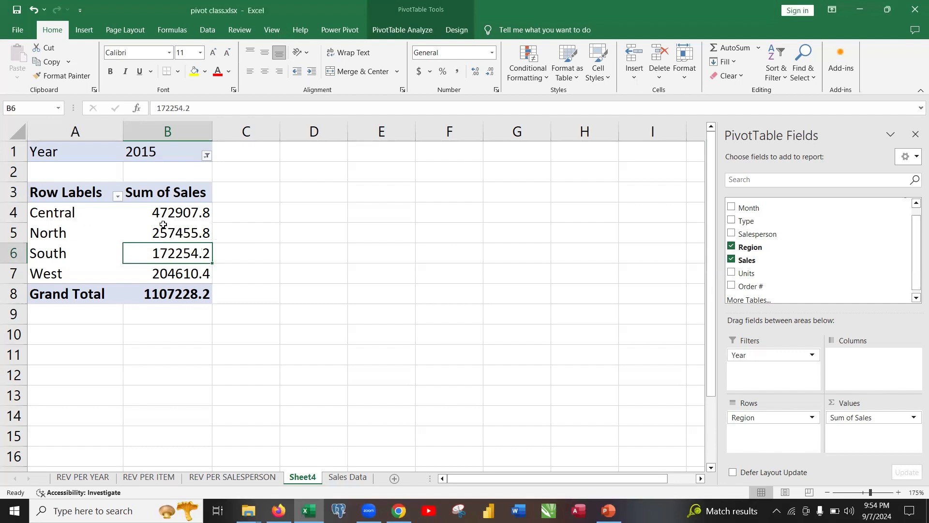
{"action": "right_click", "coordinate": [97, 195]}
{"action": "left_click", "coordinate": [309, 243]}
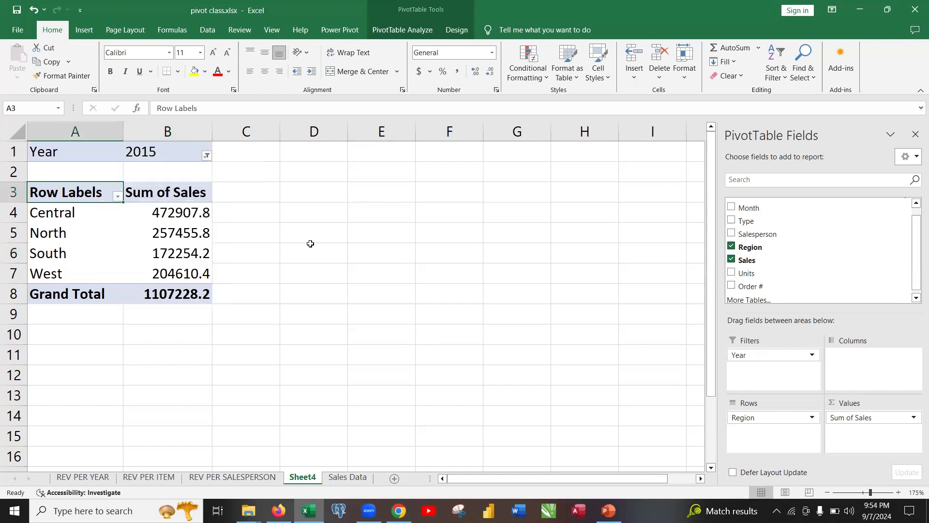
{"action": "left_click", "coordinate": [160, 200]}
{"action": "right_click", "coordinate": [160, 200]}
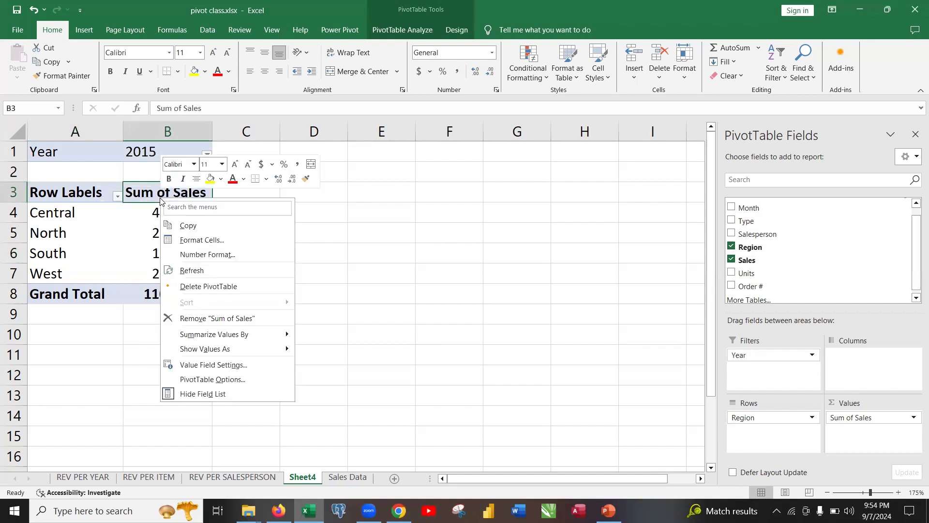
{"action": "mouse_move", "coordinate": [225, 352]}
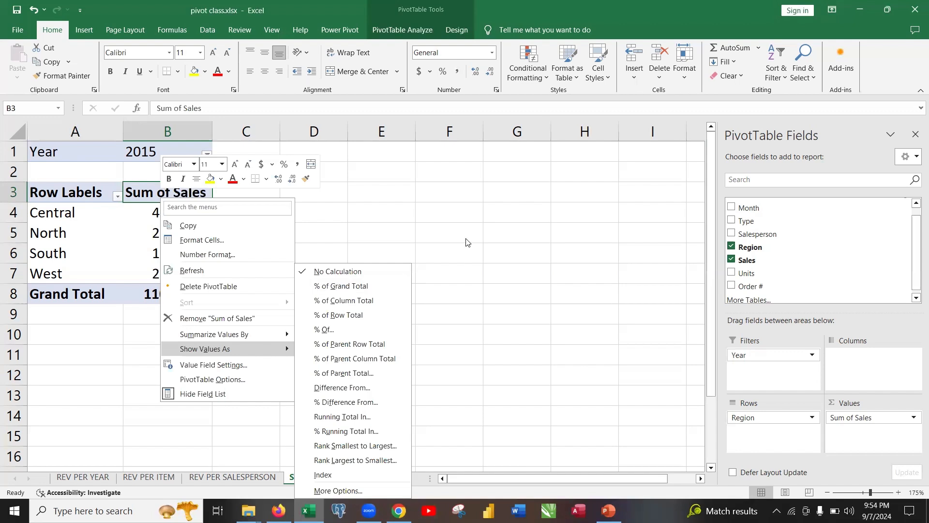
{"action": "left_click", "coordinate": [209, 190]}
{"action": "right_click", "coordinate": [86, 195]}
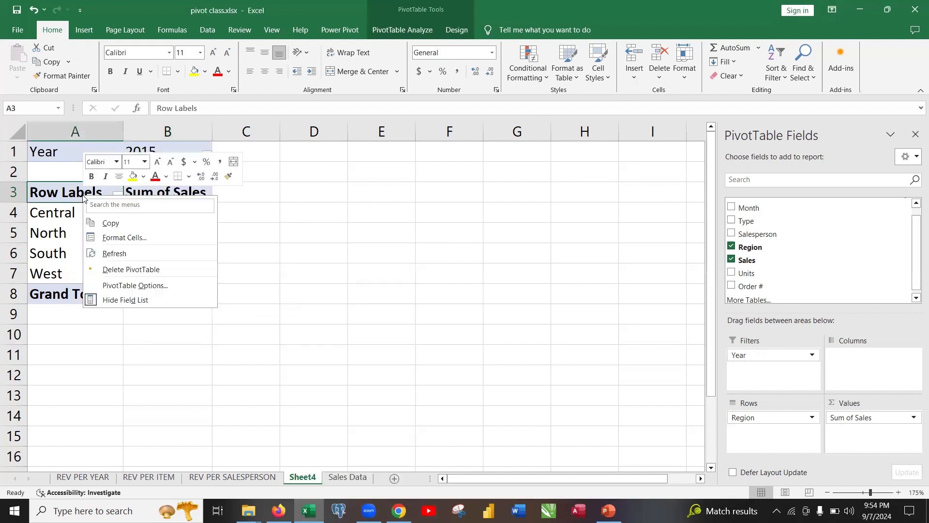
{"action": "key", "text": "Escape"}
{"action": "left_click", "coordinate": [117, 195]}
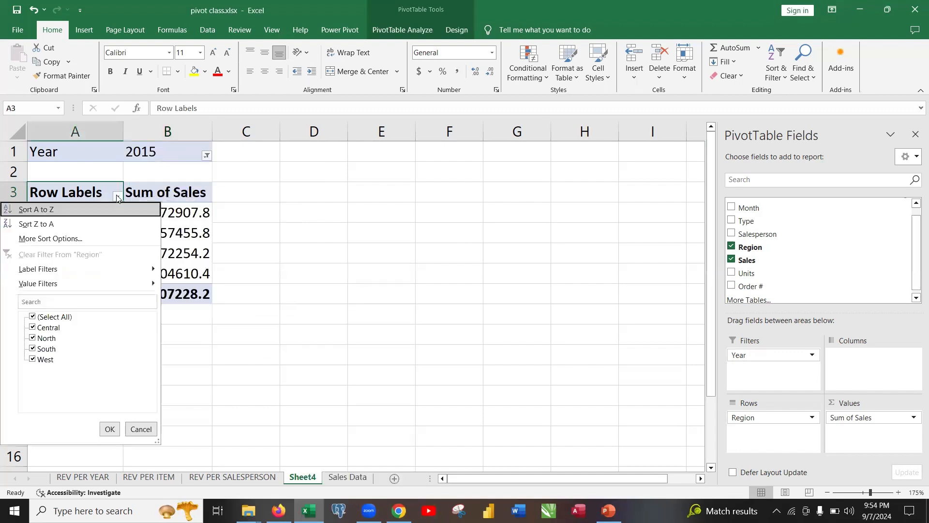
{"action": "key", "text": "Escape"}
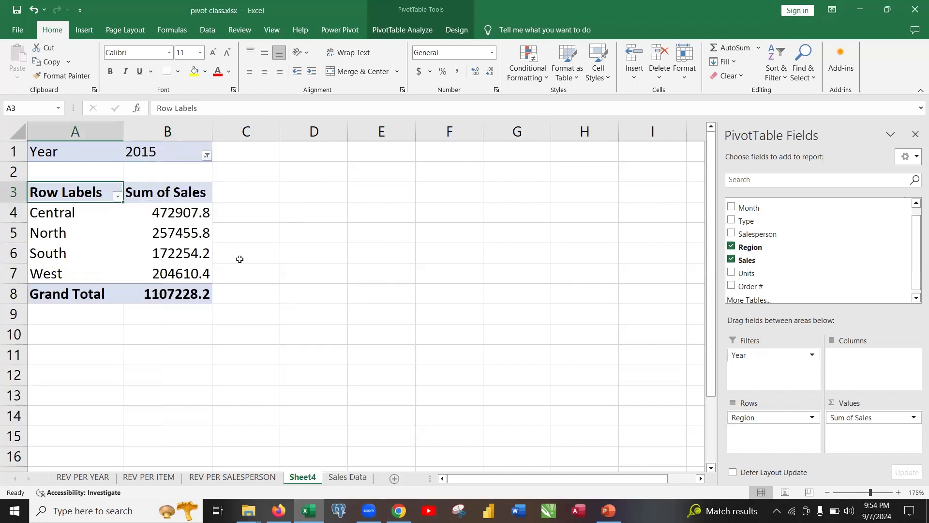
{"action": "right_click", "coordinate": [52, 193]}
{"action": "key", "text": "Escape"}
{"action": "left_click", "coordinate": [104, 218]}
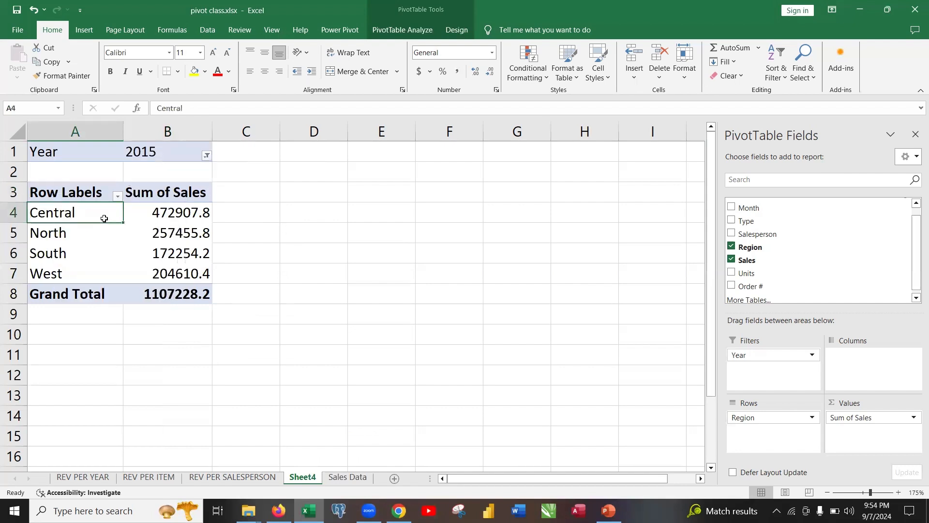
{"action": "right_click", "coordinate": [104, 220]}
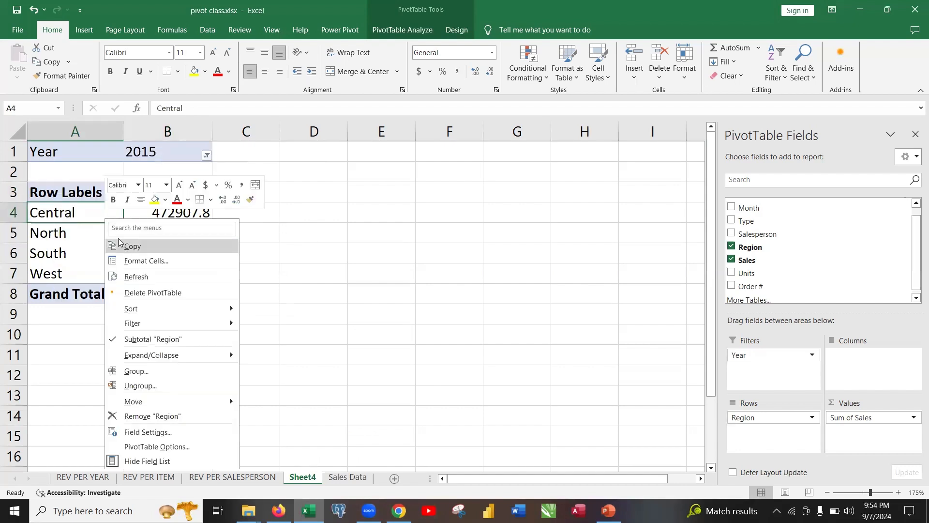
{"action": "mouse_move", "coordinate": [133, 308]}
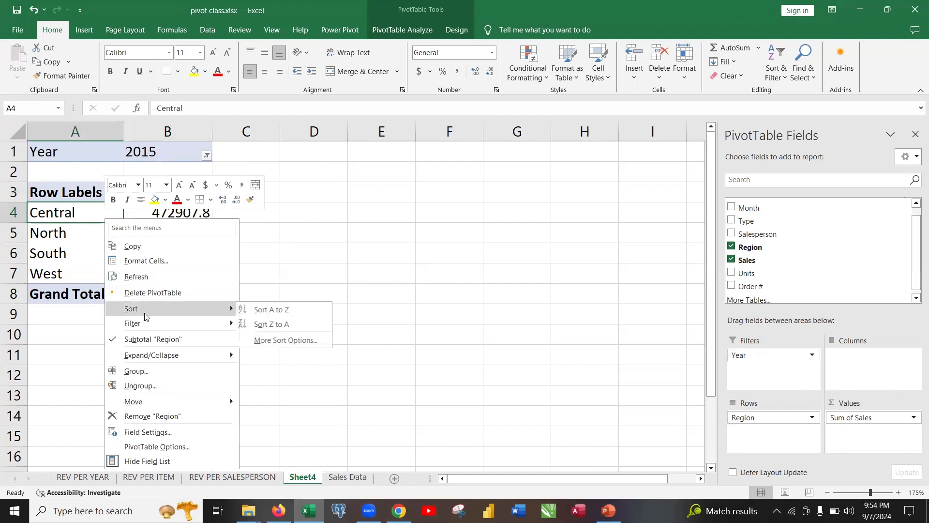
{"action": "key", "text": "Escape"}
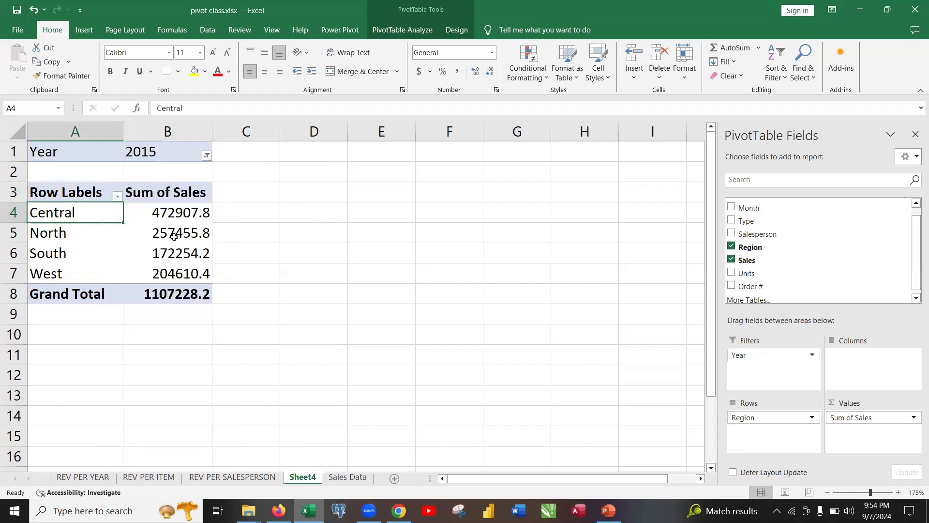
{"action": "left_click", "coordinate": [179, 213]}
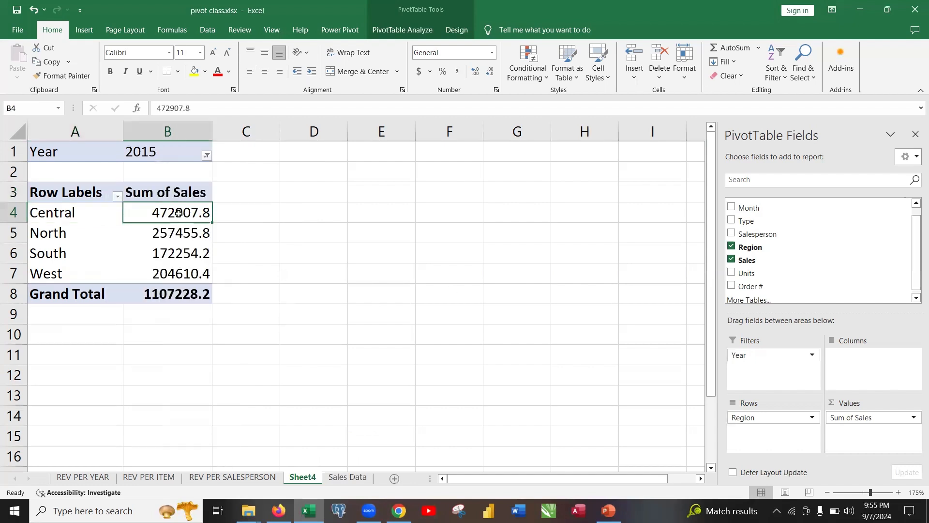
{"action": "right_click", "coordinate": [178, 213]}
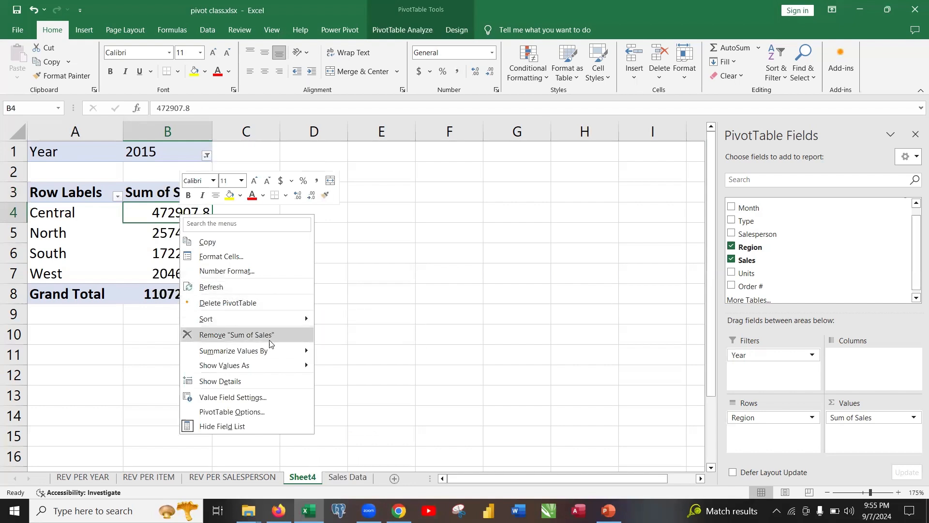
{"action": "mouse_move", "coordinate": [290, 365]}
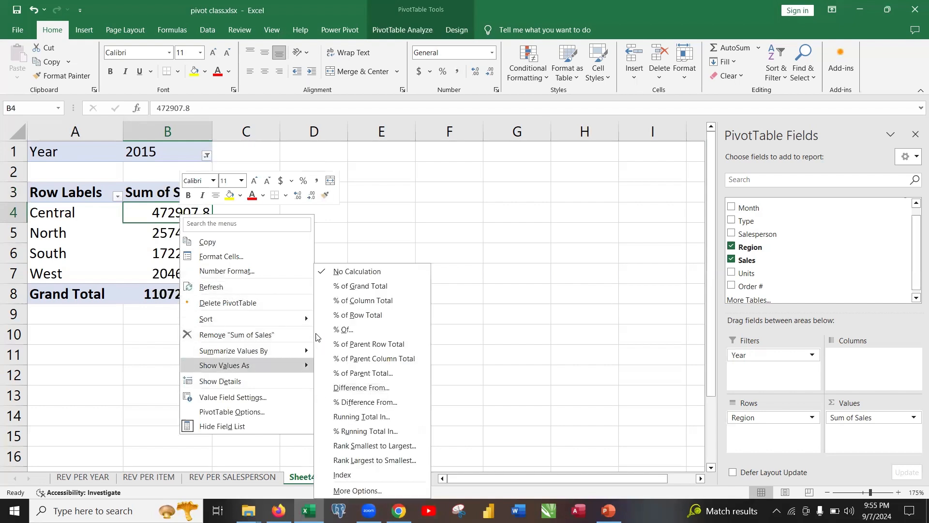
{"action": "left_click", "coordinate": [209, 216]}
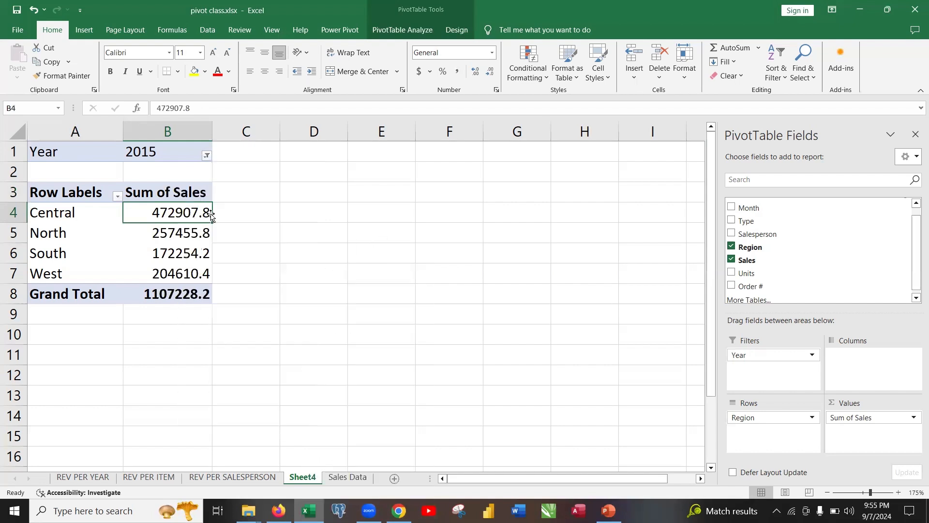
{"action": "right_click", "coordinate": [166, 216]}
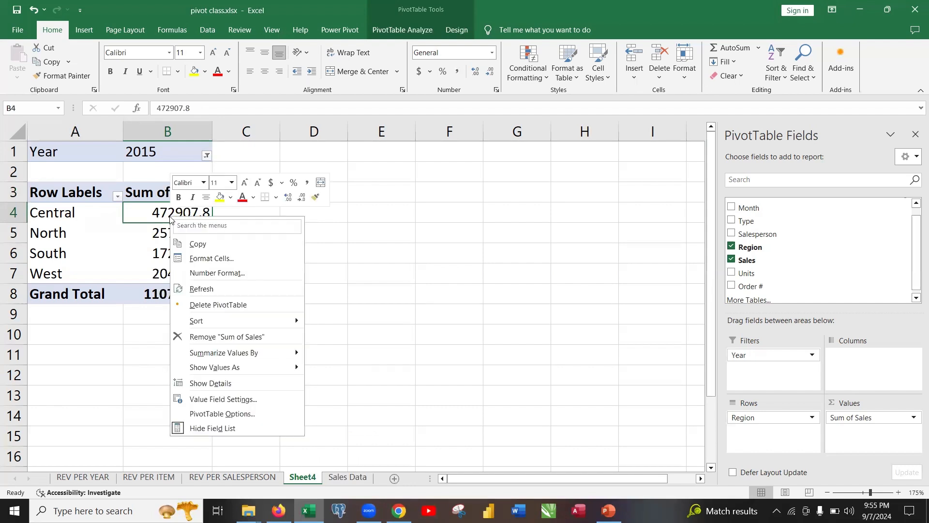
{"action": "left_click", "coordinate": [487, 282]}
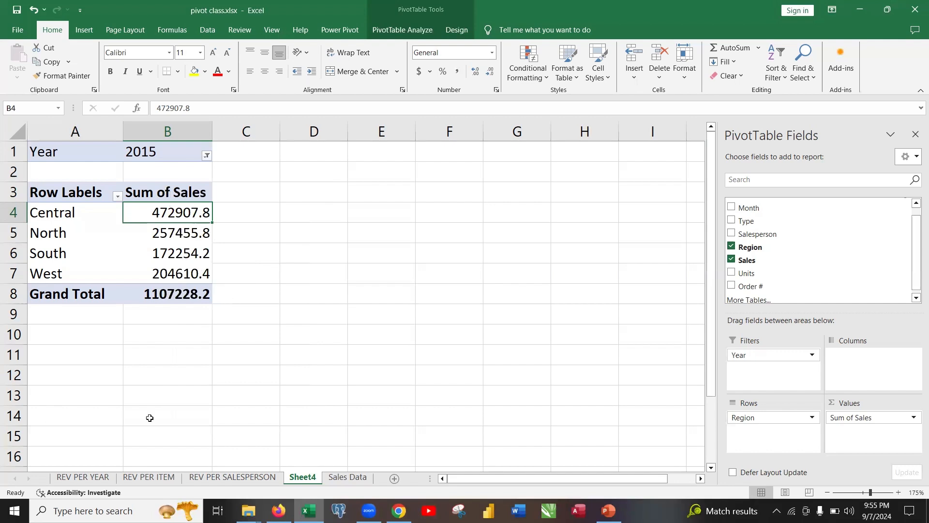
Delete Sheet4, the worksheet holding the sales-by-region PivotTable
{"action": "left_click", "coordinate": [99, 478]}
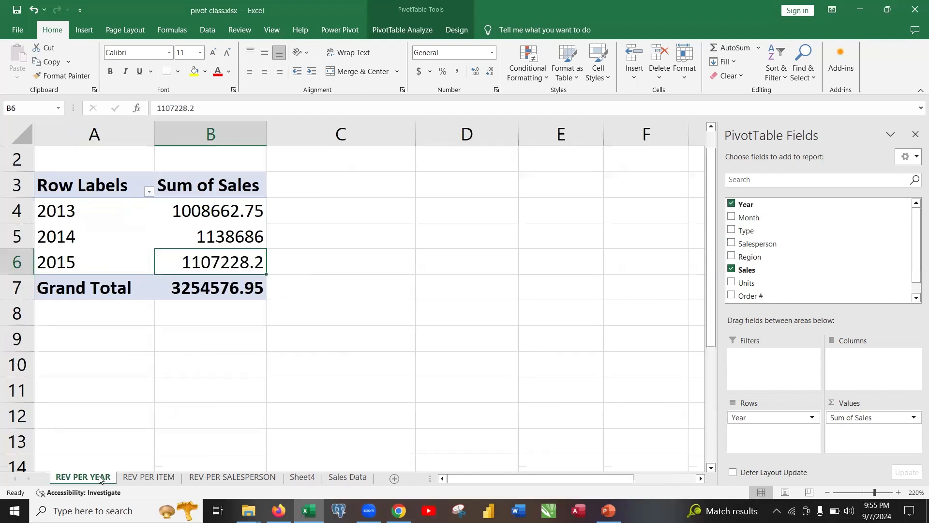
{"action": "left_click", "coordinate": [164, 480]}
{"action": "left_click", "coordinate": [233, 479]}
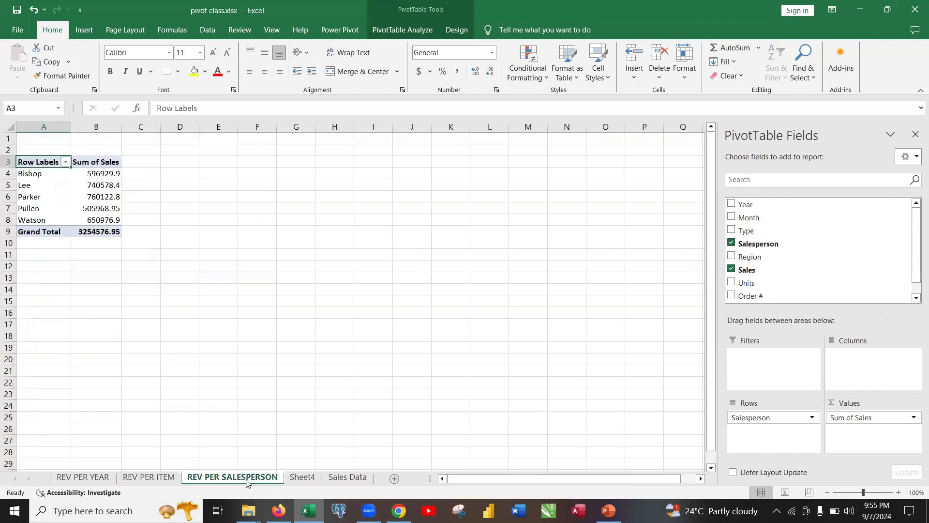
{"action": "left_click", "coordinate": [306, 480]}
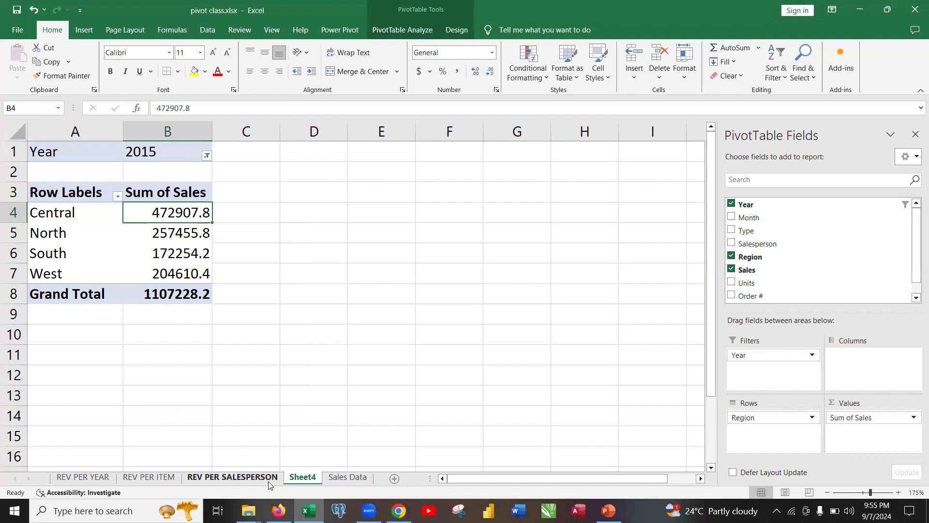
{"action": "right_click", "coordinate": [300, 478]}
{"action": "left_click", "coordinate": [334, 352]}
{"action": "left_click", "coordinate": [460, 290]}
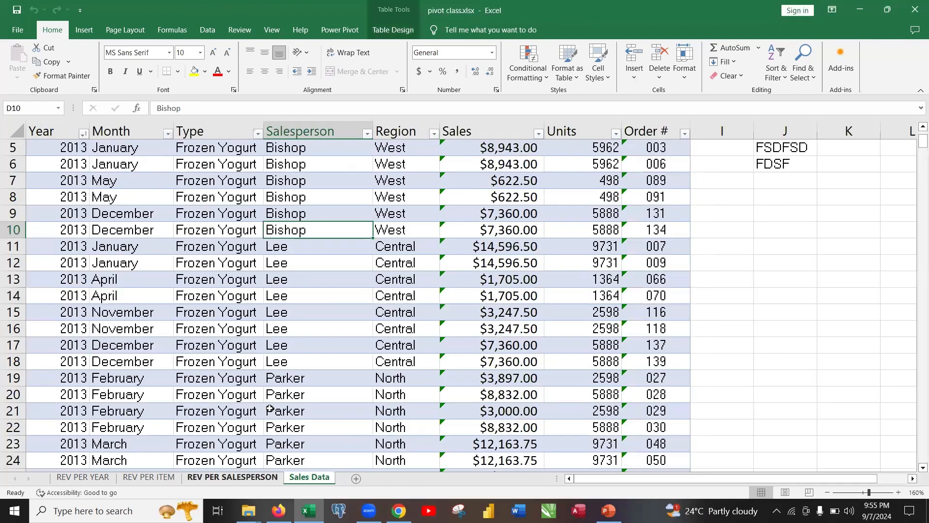
Delete the REV PER SALESPERSON, REV PER ITEM and REV PER YEAR worksheets, keeping only Sales Data
{"action": "right_click", "coordinate": [242, 477]}
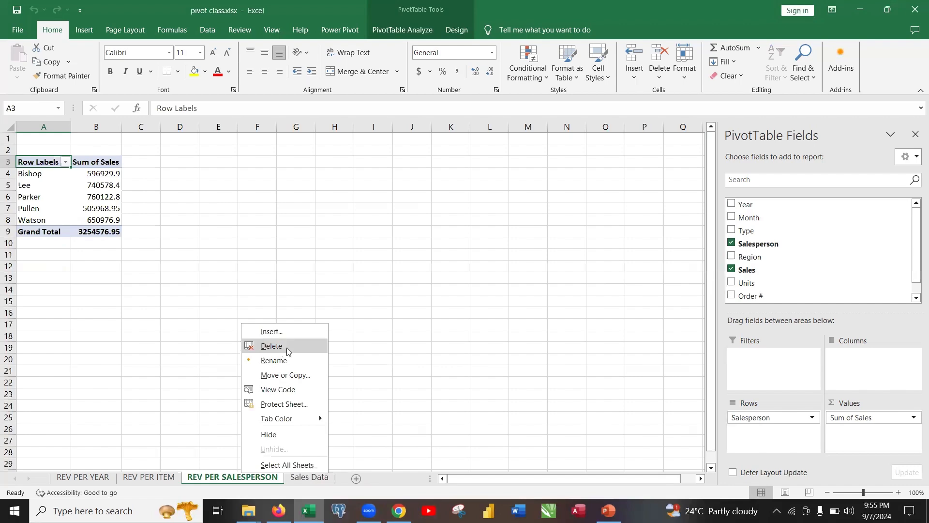
{"action": "left_click", "coordinate": [286, 348]}
{"action": "left_click", "coordinate": [444, 290]}
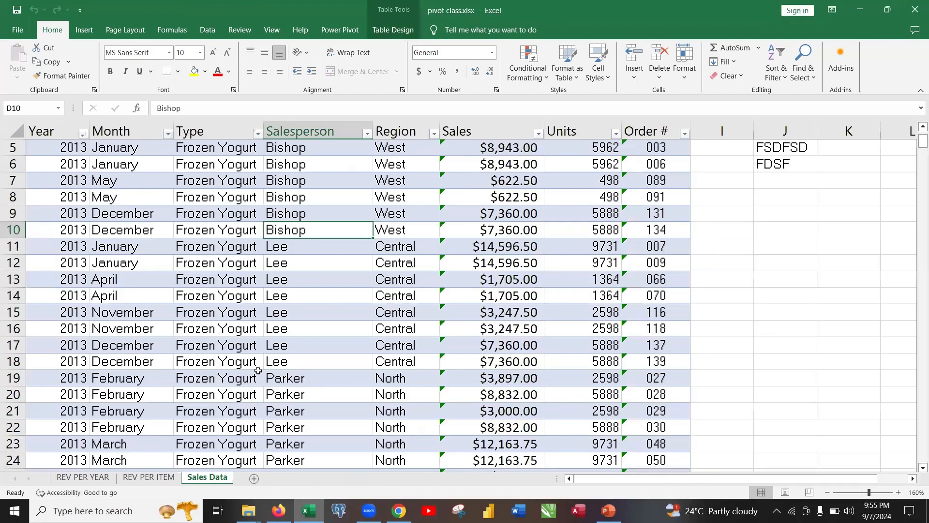
{"action": "right_click", "coordinate": [164, 477]}
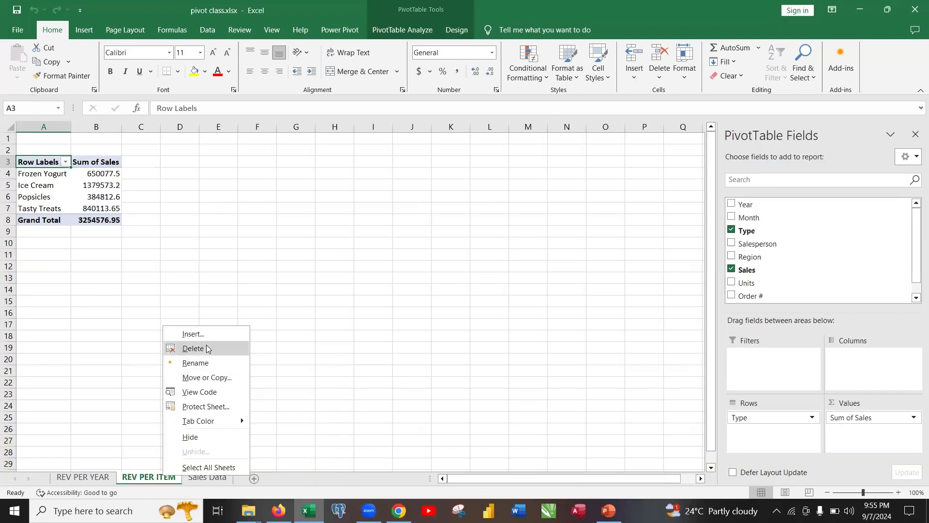
{"action": "left_click", "coordinate": [207, 348]}
{"action": "left_click", "coordinate": [457, 289]}
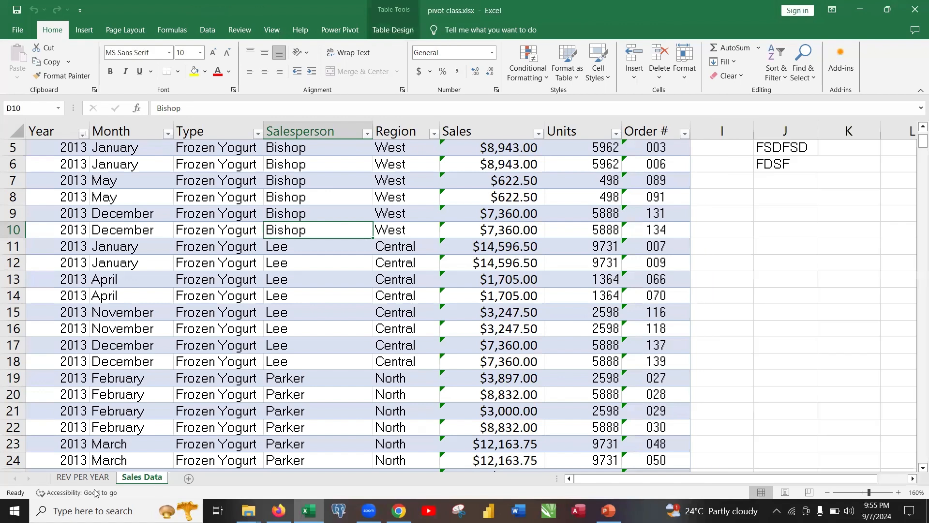
{"action": "right_click", "coordinate": [83, 478]}
{"action": "left_click", "coordinate": [120, 349]}
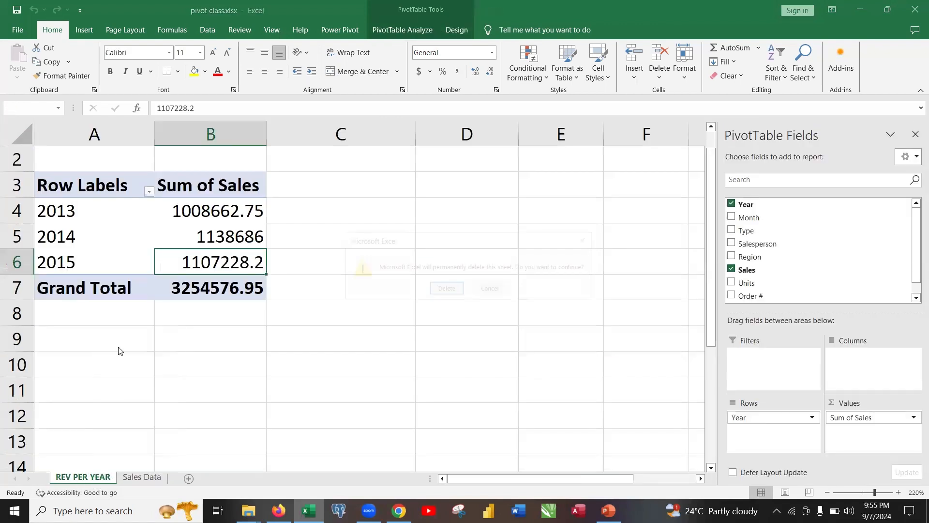
{"action": "left_click", "coordinate": [456, 290]}
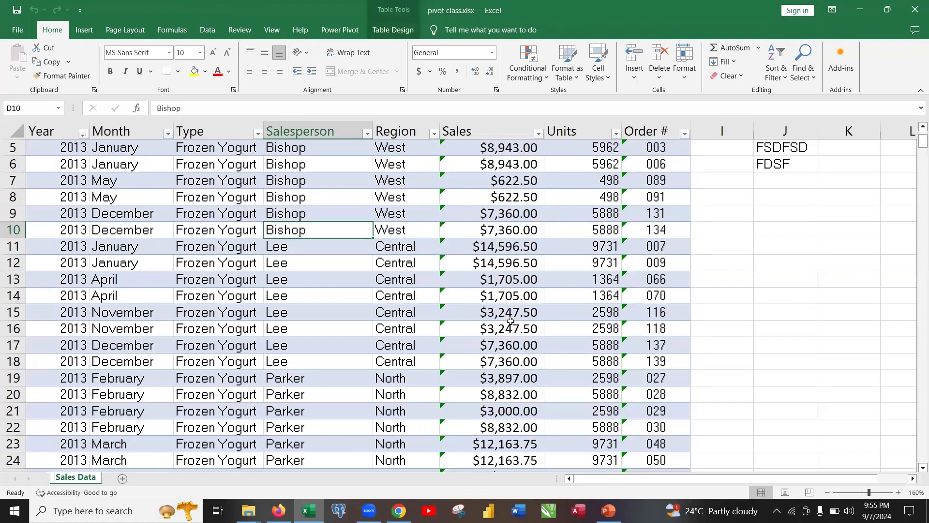
Create a PivotTable from the SALES table on a new worksheet, with Year in Rows and the sum of Sales in Values
{"action": "left_click", "coordinate": [410, 281]}
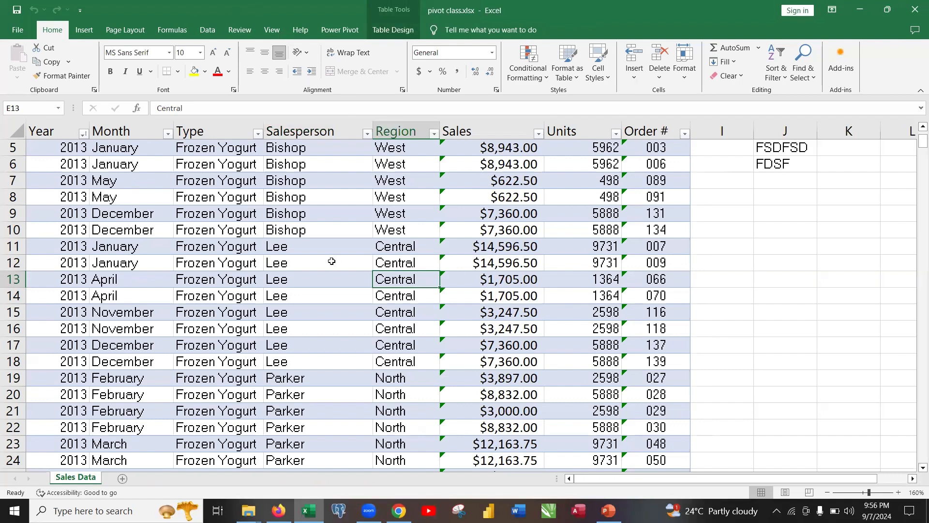
{"action": "left_click", "coordinate": [269, 249]}
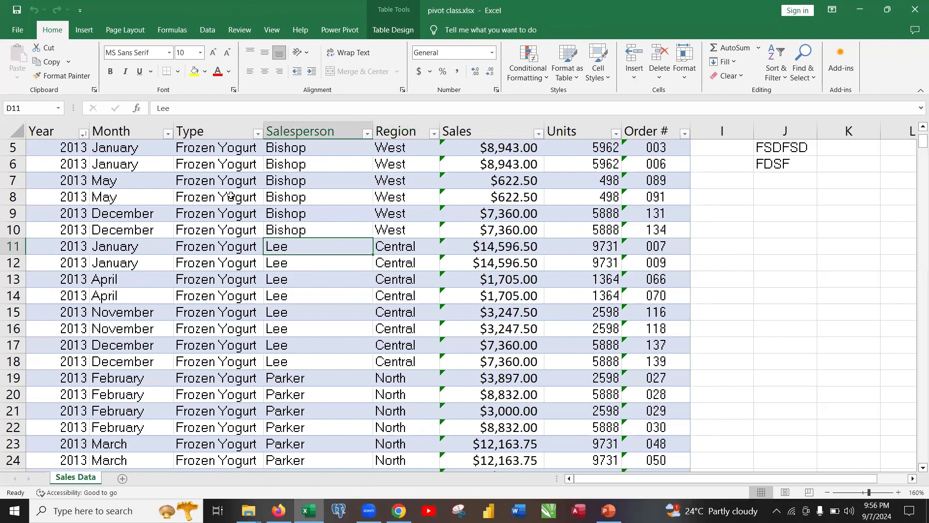
{"action": "left_click", "coordinate": [84, 31]}
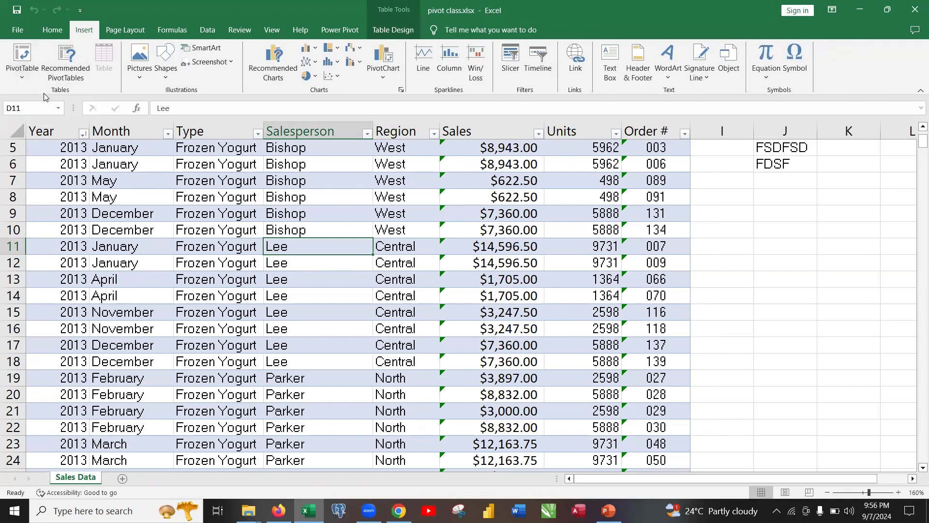
{"action": "left_click", "coordinate": [25, 60]}
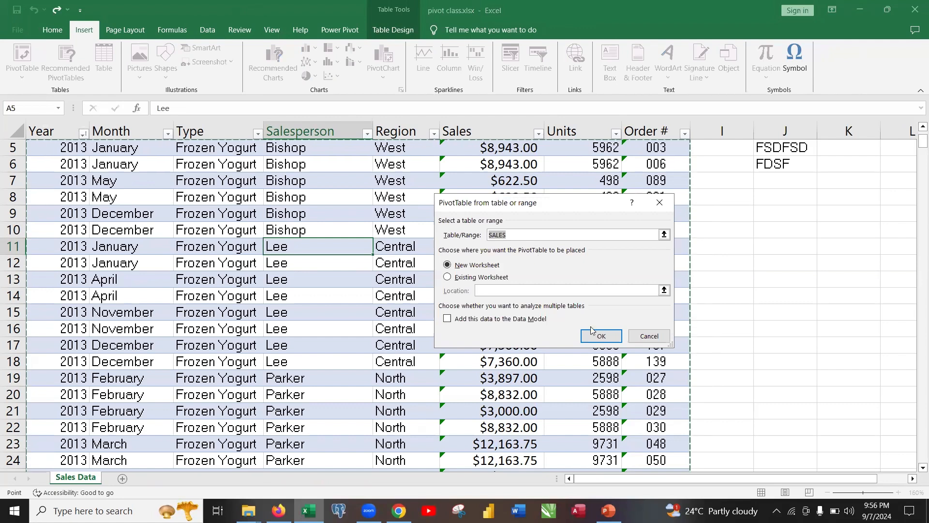
{"action": "left_click", "coordinate": [591, 331]}
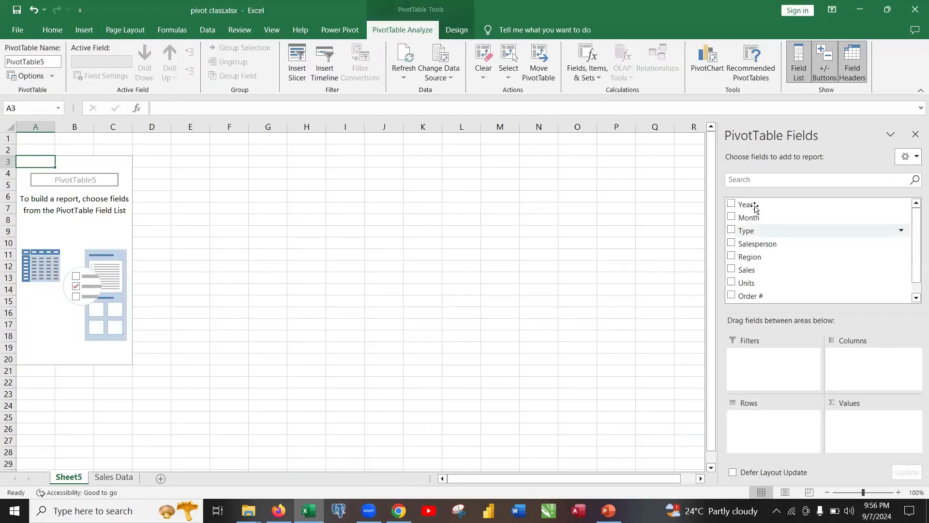
{"action": "left_click_drag", "start_coordinate": [754, 206], "coordinate": [771, 431]}
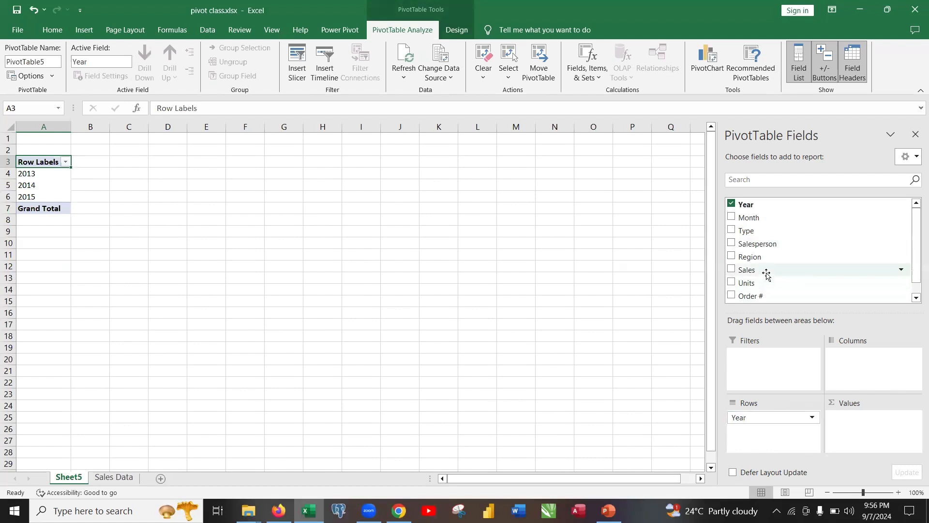
{"action": "left_click_drag", "start_coordinate": [766, 273], "coordinate": [861, 428]}
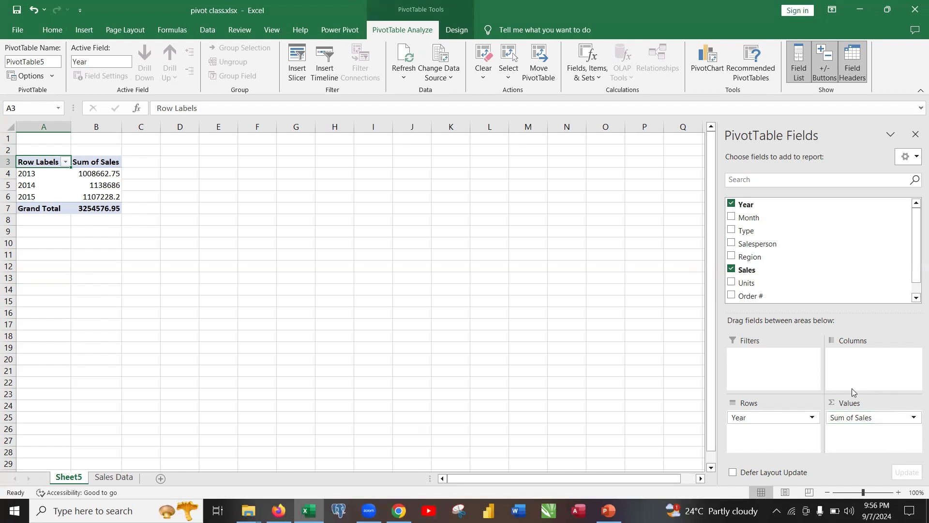
Change the Sales value field's summary calculation to Count in the sales-by-year PivotTable
{"action": "left_click", "coordinate": [914, 418]}
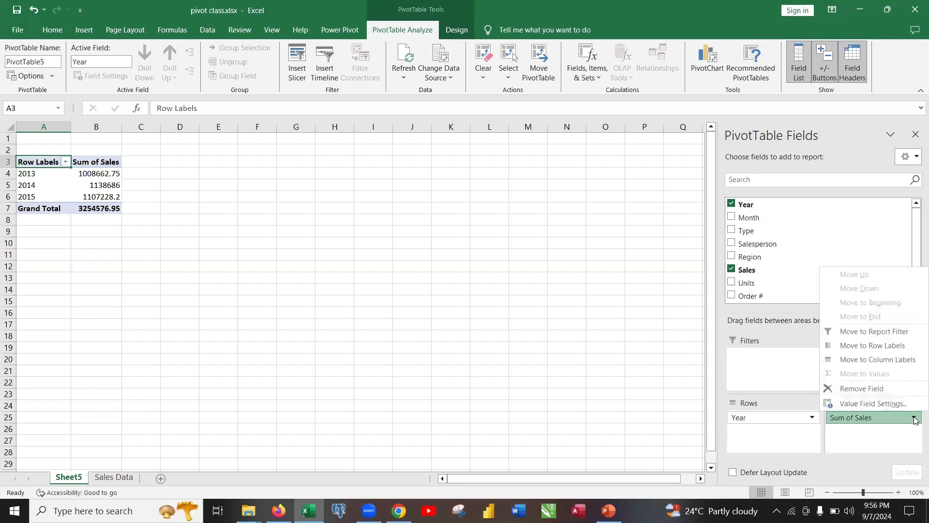
{"action": "left_click", "coordinate": [878, 404]}
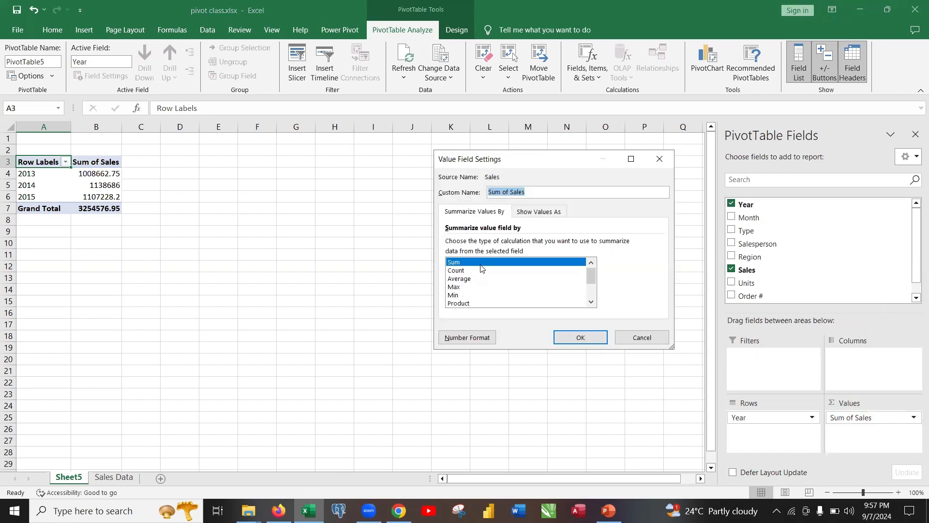
{"action": "left_click_drag", "start_coordinate": [507, 161], "coordinate": [467, 179]}
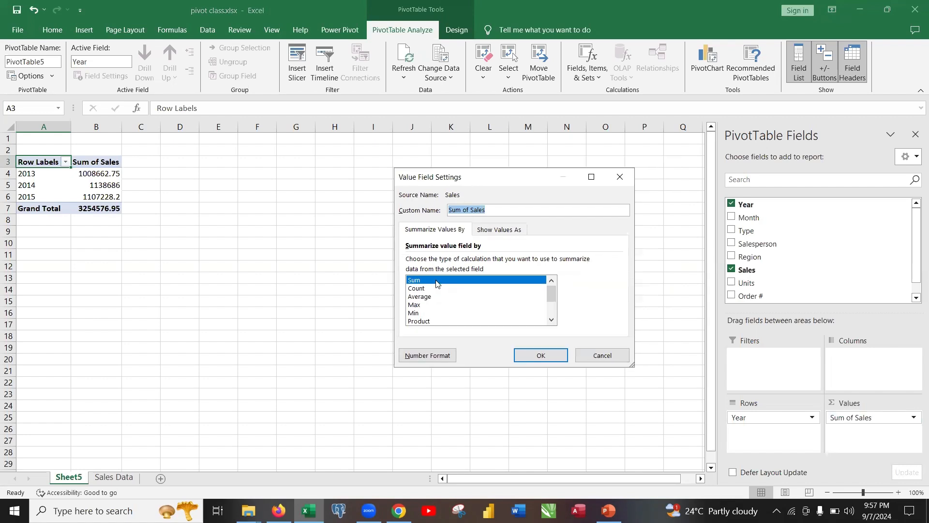
{"action": "left_click", "coordinate": [414, 289]}
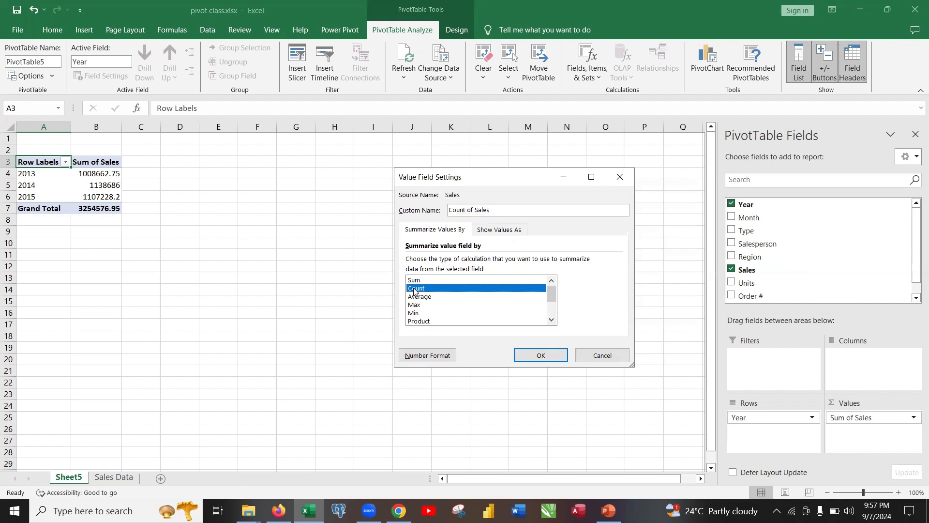
{"action": "left_click", "coordinate": [527, 358]}
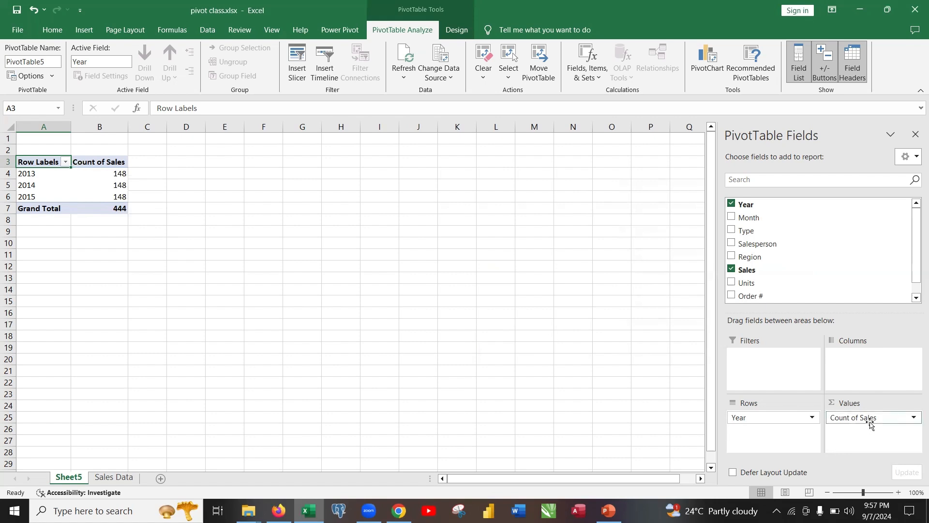
Summarize the Sales value field by Average in the sales-by-year PivotTable
{"action": "left_click", "coordinate": [912, 418]}
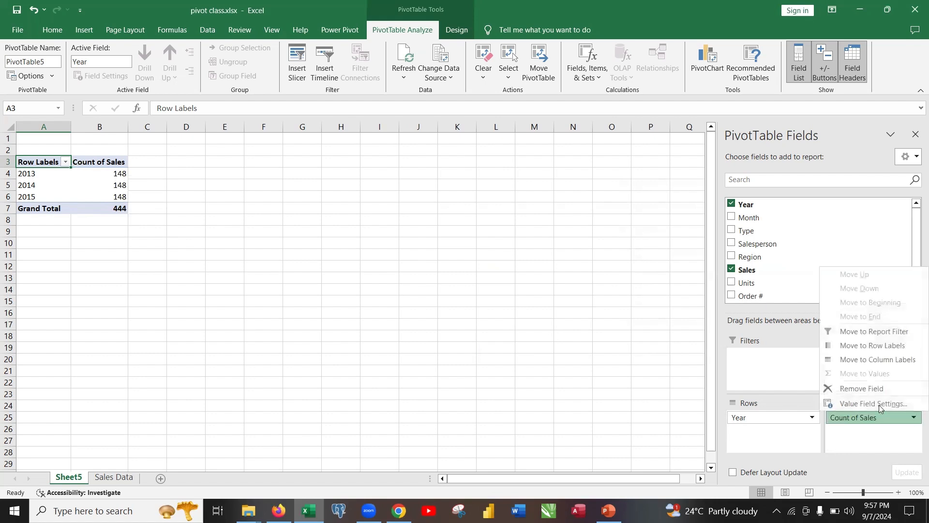
{"action": "left_click", "coordinate": [864, 404]}
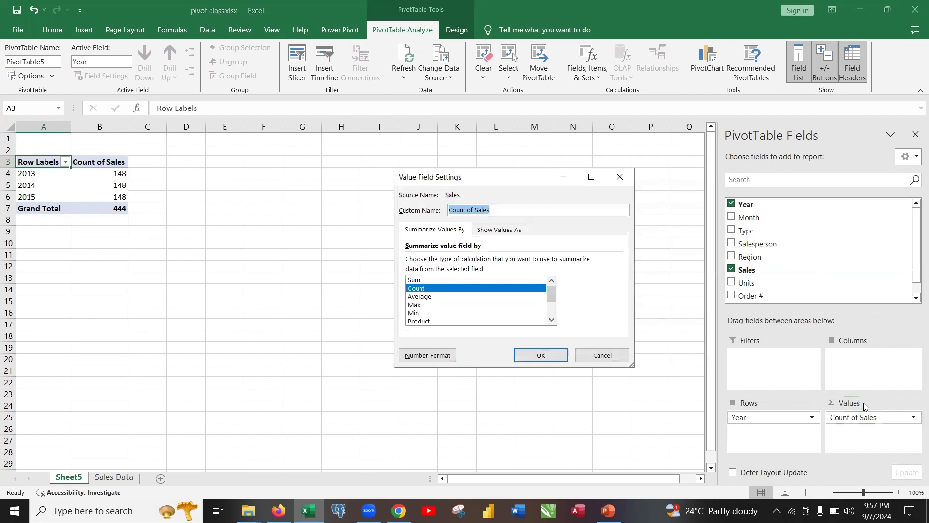
{"action": "left_click", "coordinate": [420, 298]}
{"action": "left_click", "coordinate": [539, 355]}
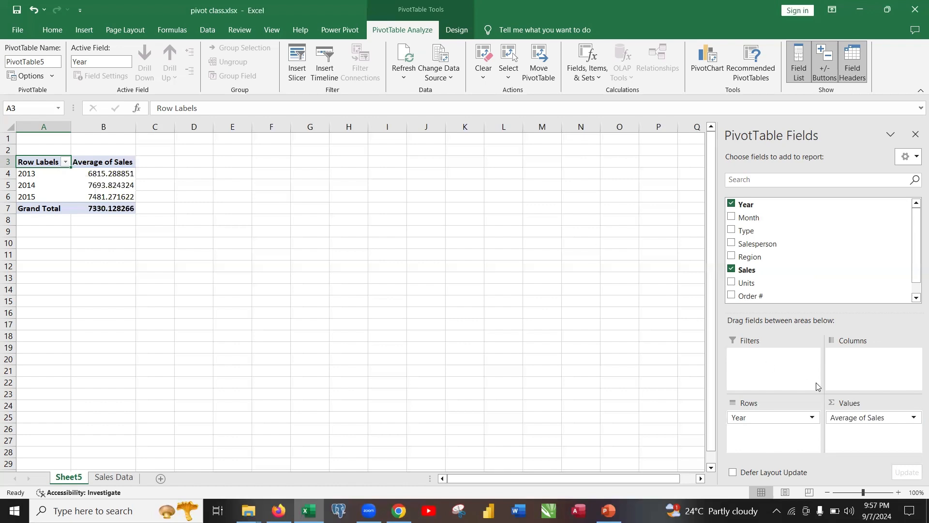
Set the Sales value field to show the Max for each year in the PivotTable
{"action": "left_click", "coordinate": [913, 418]}
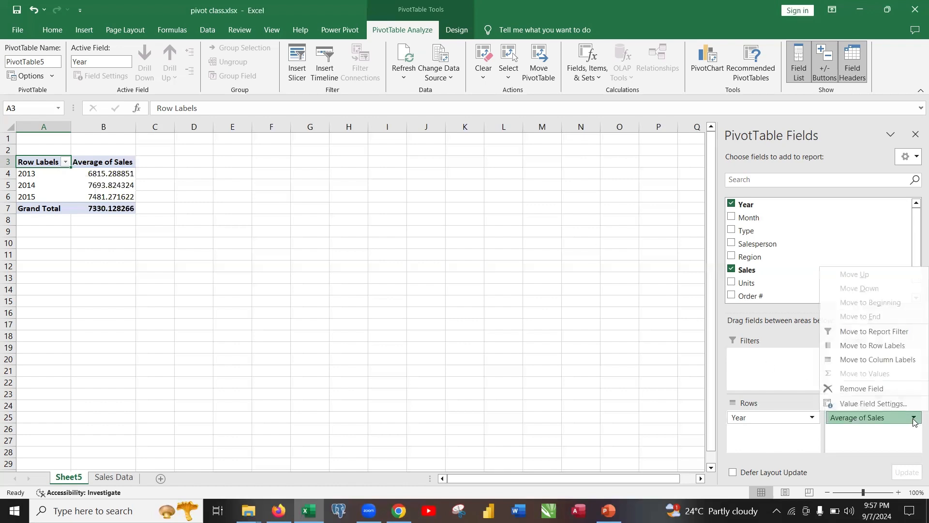
{"action": "left_click", "coordinate": [890, 405]}
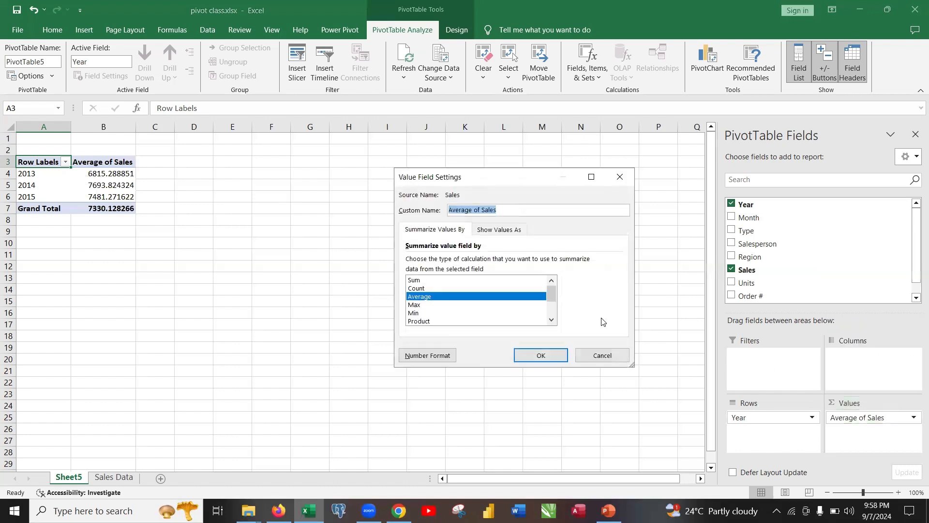
{"action": "left_click", "coordinate": [414, 305]}
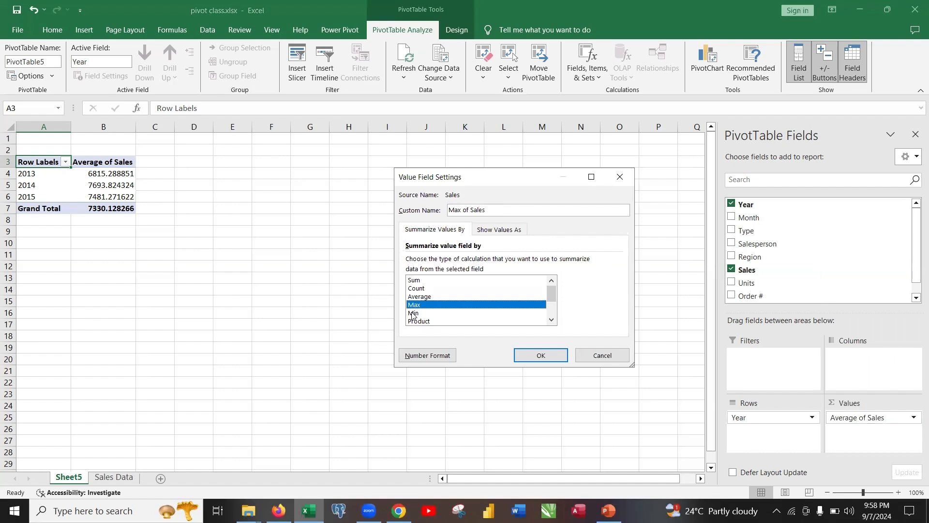
{"action": "left_click", "coordinate": [547, 354]}
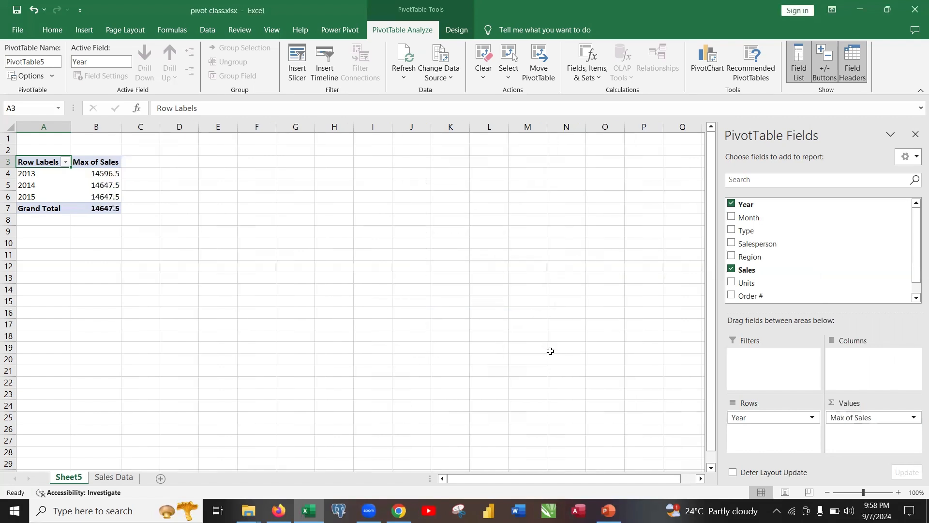
Change the Sales value field's summary calculation back to Sum in the sales-by-year PivotTable
{"action": "left_click", "coordinate": [99, 174]}
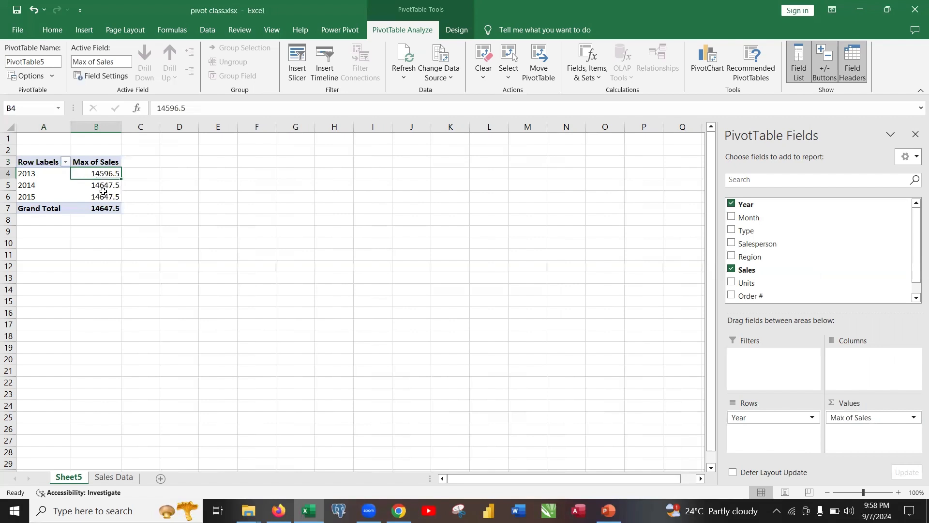
{"action": "left_click", "coordinate": [914, 419]}
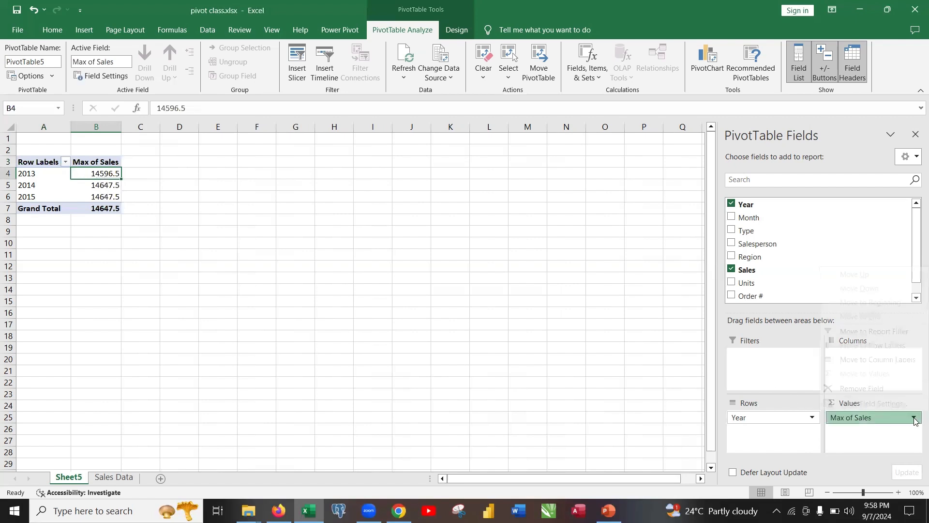
{"action": "left_click", "coordinate": [888, 404]}
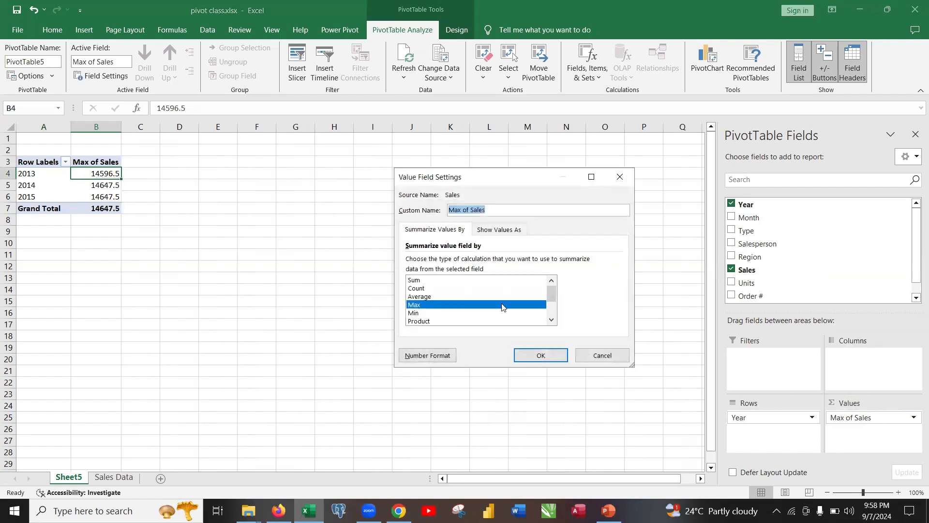
{"action": "left_click", "coordinate": [420, 281]}
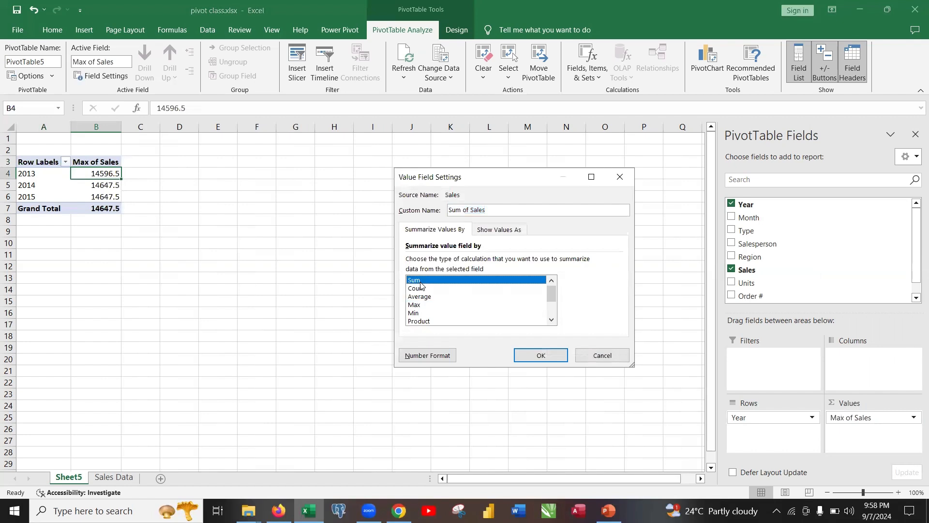
{"action": "left_click_drag", "start_coordinate": [550, 298], "coordinate": [552, 335]}
{"action": "left_click", "coordinate": [550, 355]}
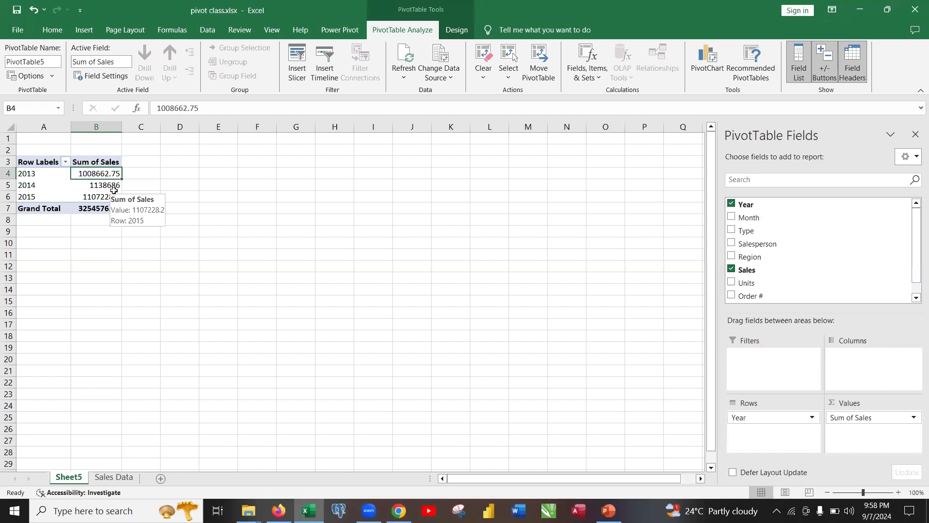
Remove the Year field from Rows and the Sales field from Values to empty the PivotTable
{"action": "left_click", "coordinate": [47, 246]}
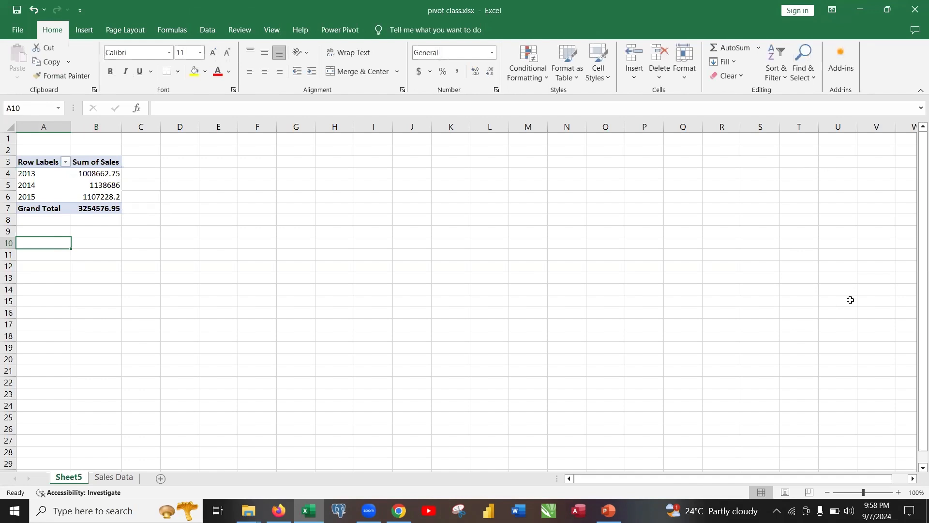
{"action": "left_click", "coordinate": [58, 184]}
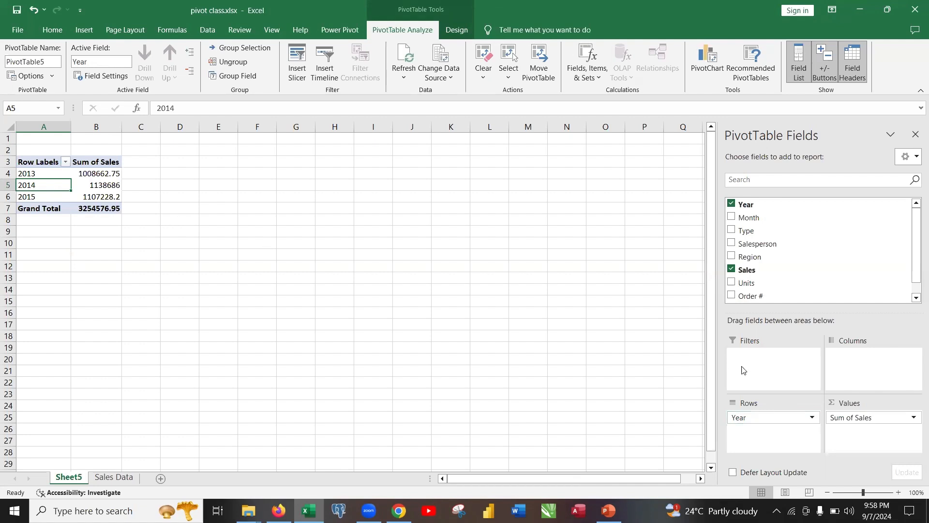
{"action": "left_click", "coordinate": [774, 419]}
{"action": "left_click_drag", "start_coordinate": [774, 419], "coordinate": [597, 314]}
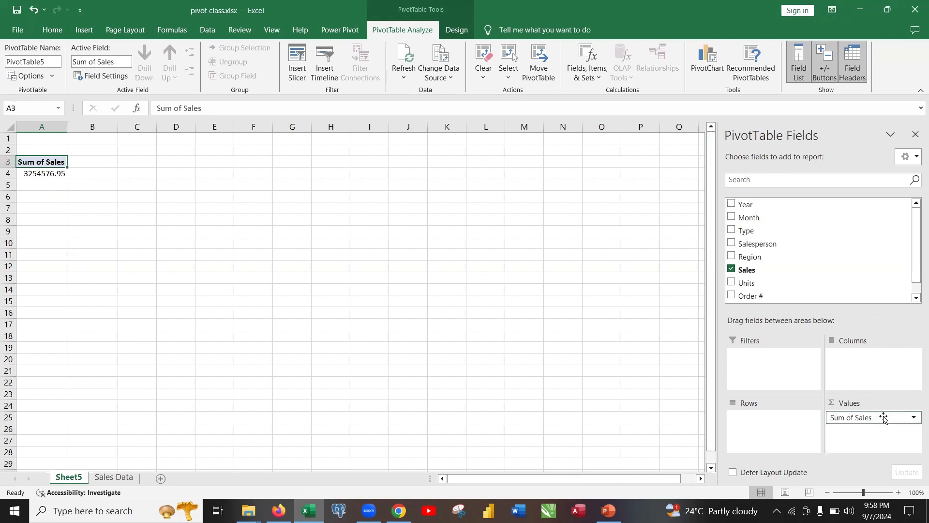
{"action": "left_click_drag", "start_coordinate": [882, 417], "coordinate": [559, 293]}
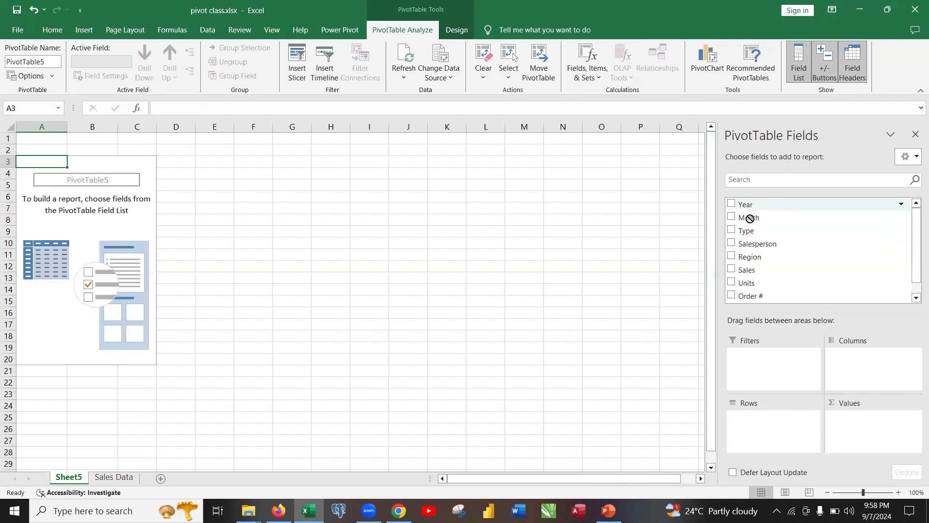
Add the Year field to the PivotTable's Rows and remove it from the layout again, twice
{"action": "left_click_drag", "start_coordinate": [746, 206], "coordinate": [775, 437]}
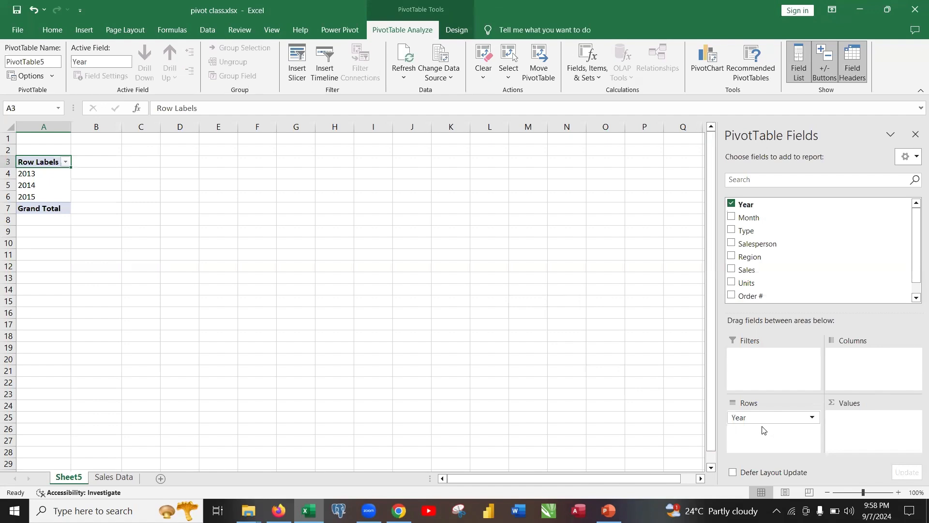
{"action": "left_click", "coordinate": [811, 418]}
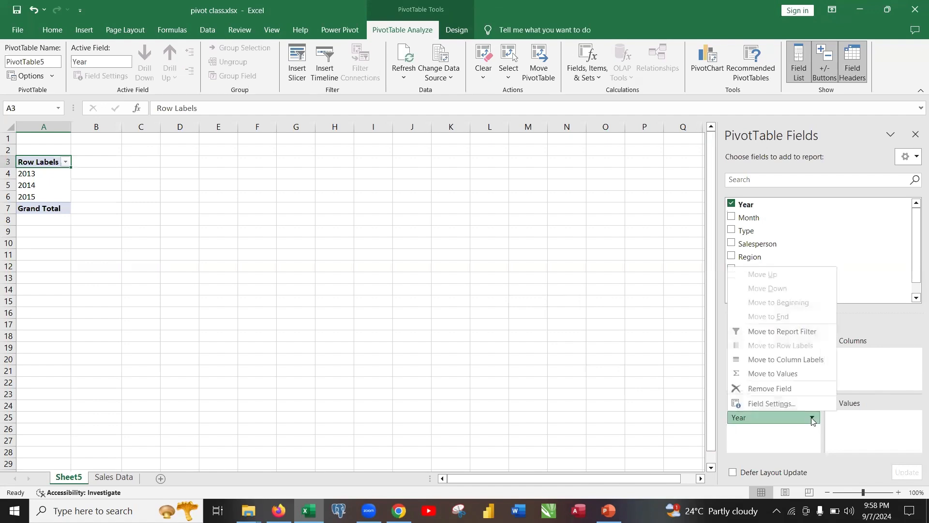
{"action": "left_click", "coordinate": [775, 388]}
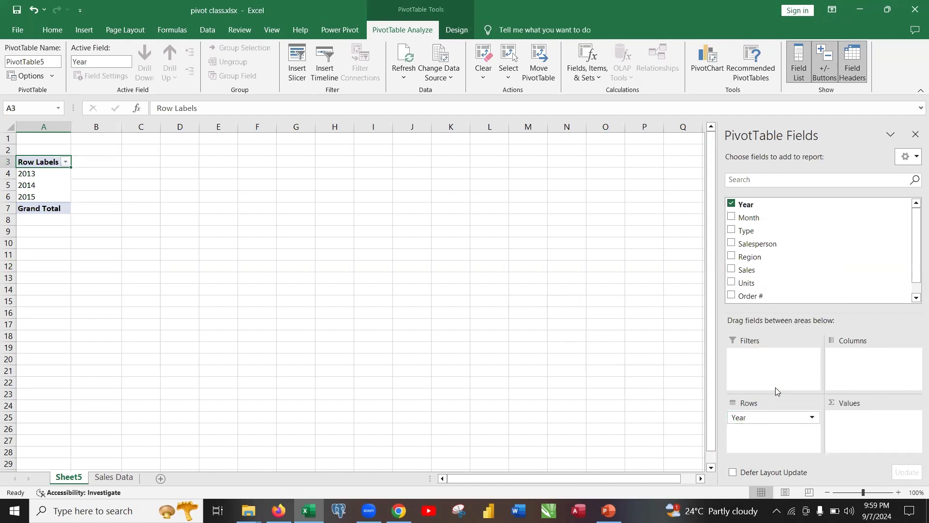
{"action": "left_click_drag", "start_coordinate": [745, 204], "coordinate": [680, 405]}
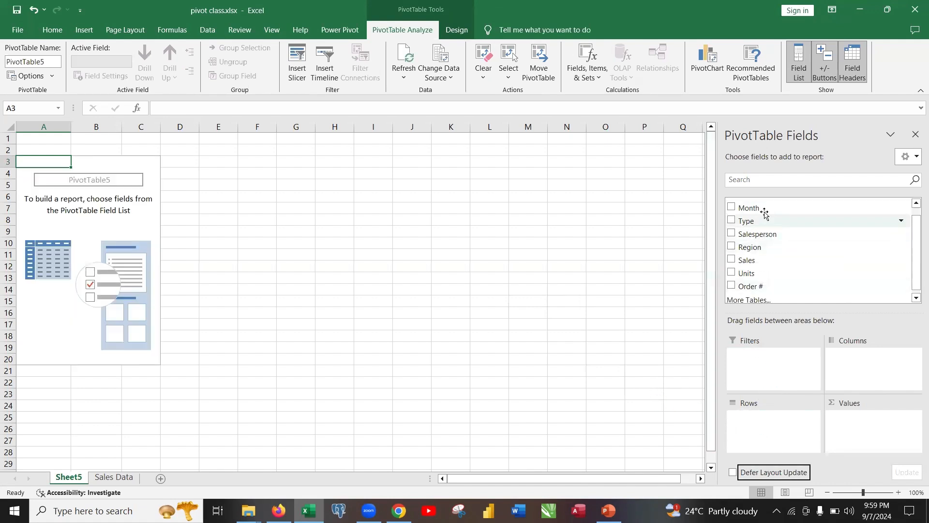
{"action": "scroll", "coordinate": [770, 216], "scroll_direction": "up", "scroll_amount": 1}
{"action": "left_click_drag", "start_coordinate": [769, 204], "coordinate": [783, 437]}
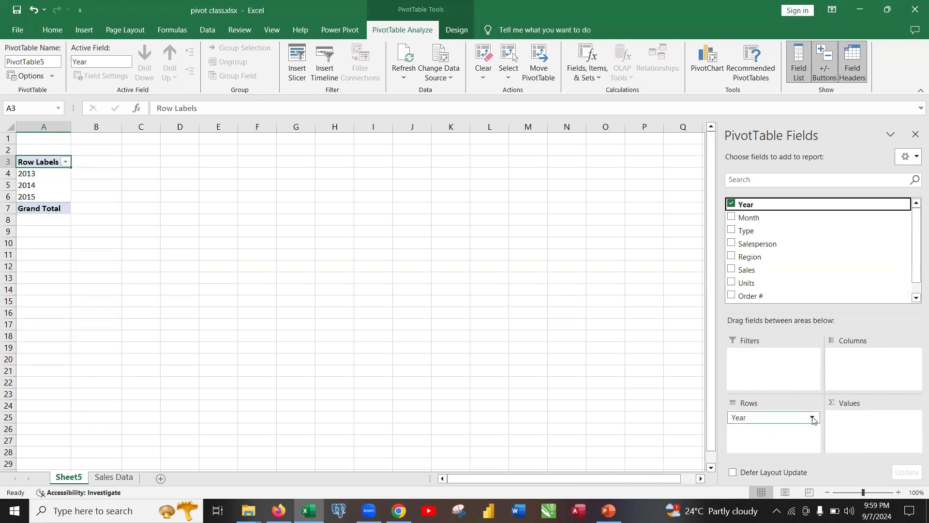
{"action": "left_click", "coordinate": [812, 417]}
{"action": "left_click", "coordinate": [787, 390]}
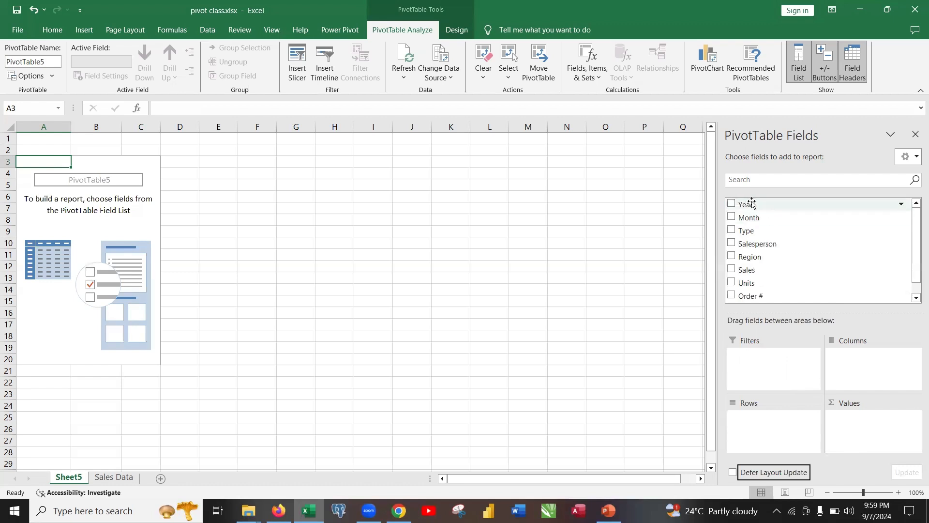
Rebuild the PivotTable with Year in Rows and the sum of Sales in Values
{"action": "left_click_drag", "start_coordinate": [749, 203], "coordinate": [761, 431]}
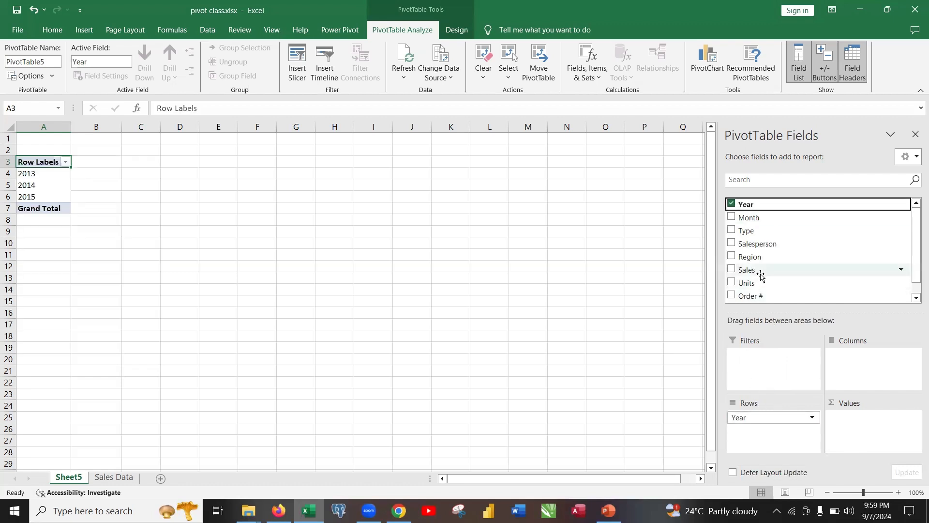
{"action": "left_click_drag", "start_coordinate": [760, 272], "coordinate": [878, 440]}
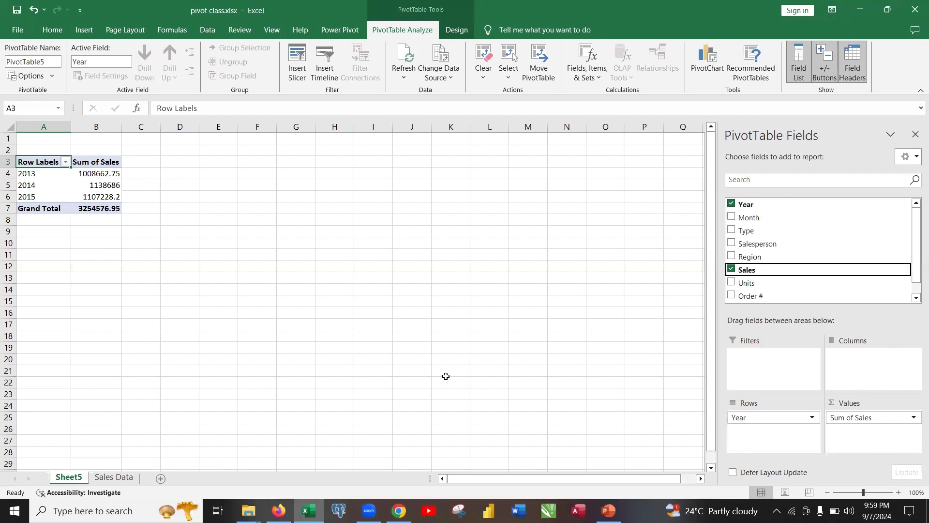
{"action": "left_click", "coordinate": [39, 231]}
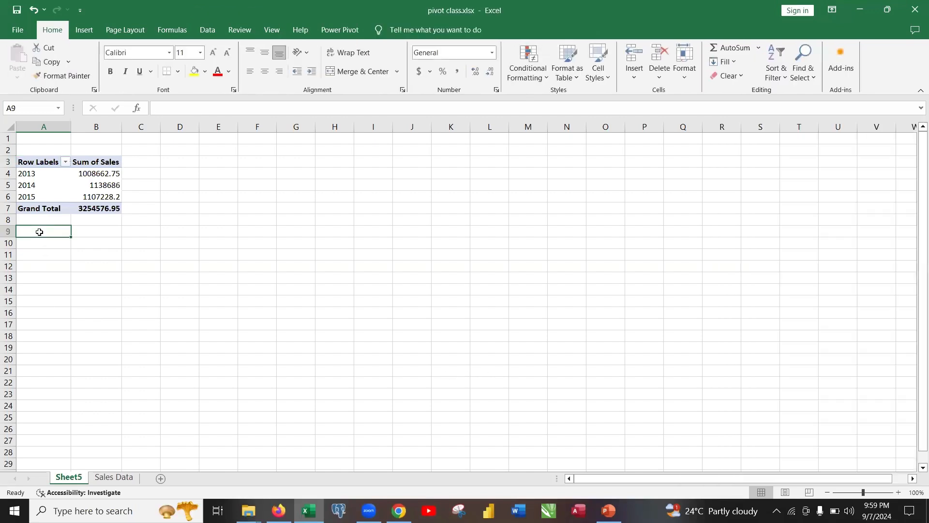
{"action": "left_click", "coordinate": [31, 172]}
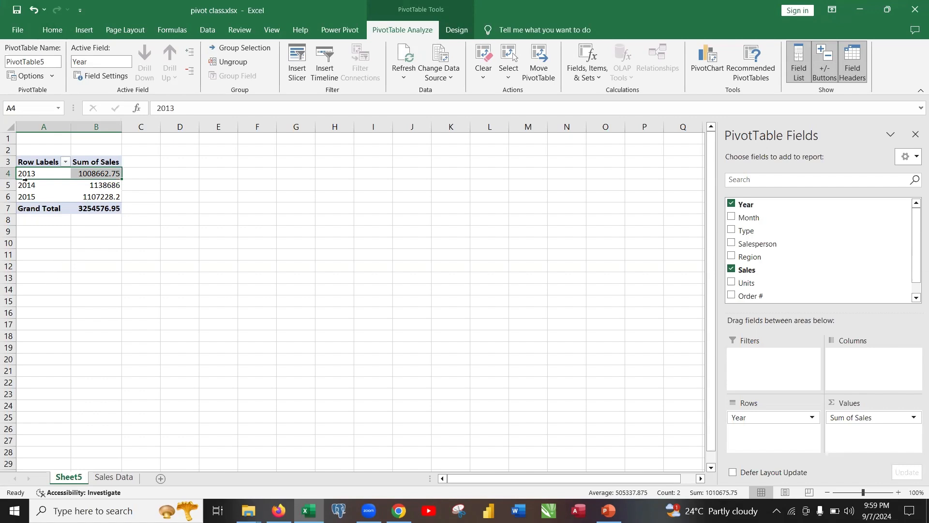
{"action": "left_click_drag", "start_coordinate": [26, 162], "coordinate": [112, 208]}
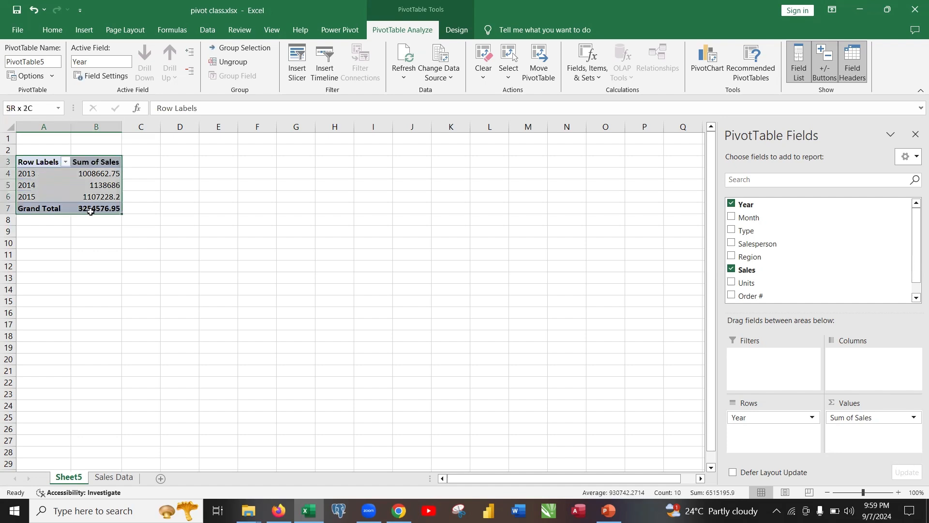
{"action": "left_click", "coordinate": [209, 255]}
{"action": "left_click", "coordinate": [37, 162]}
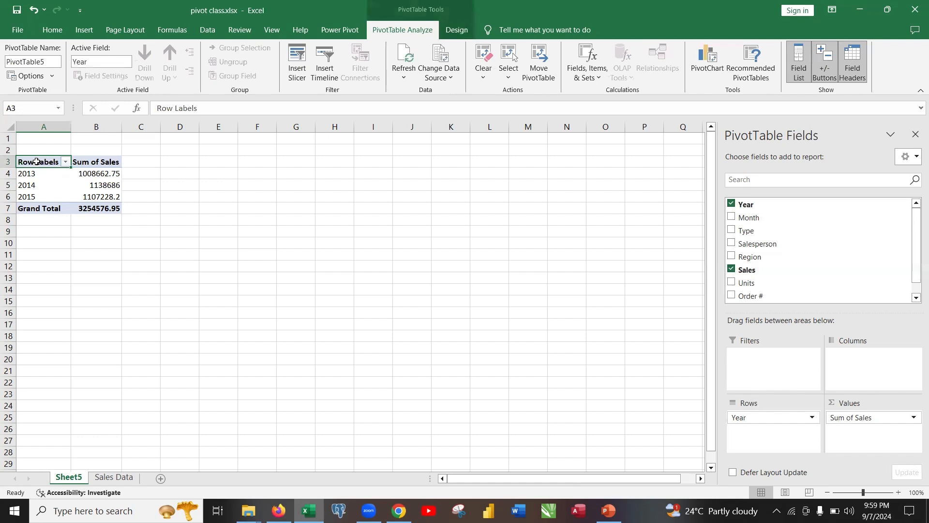
{"action": "left_click", "coordinate": [288, 222]}
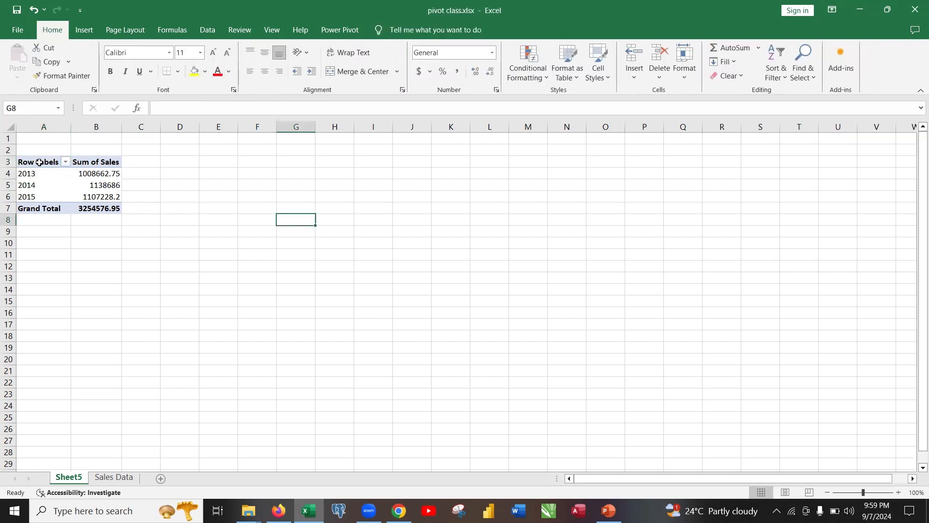
Copy the whole sales-by-year PivotTable, including its headers and grand total, and paste the copy at cell A10
{"action": "left_click", "coordinate": [42, 163]}
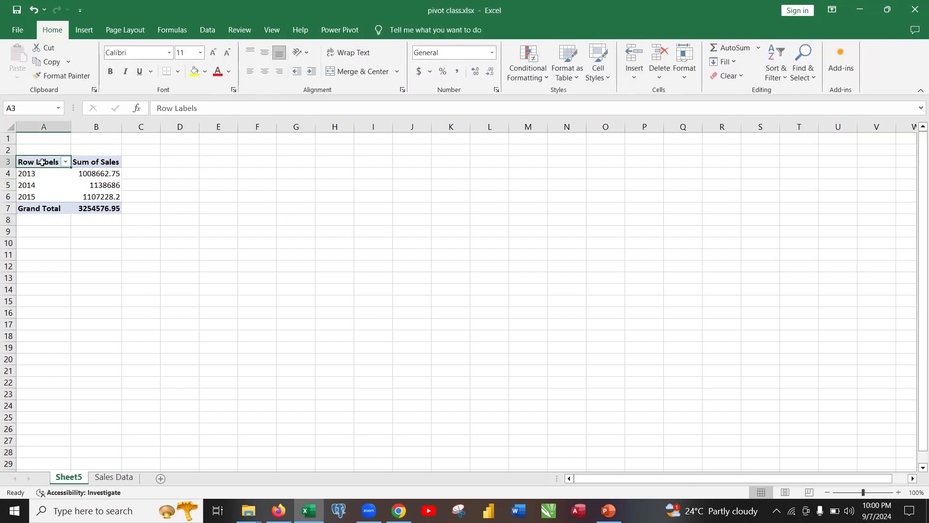
{"action": "left_click_drag", "start_coordinate": [42, 162], "coordinate": [82, 212]}
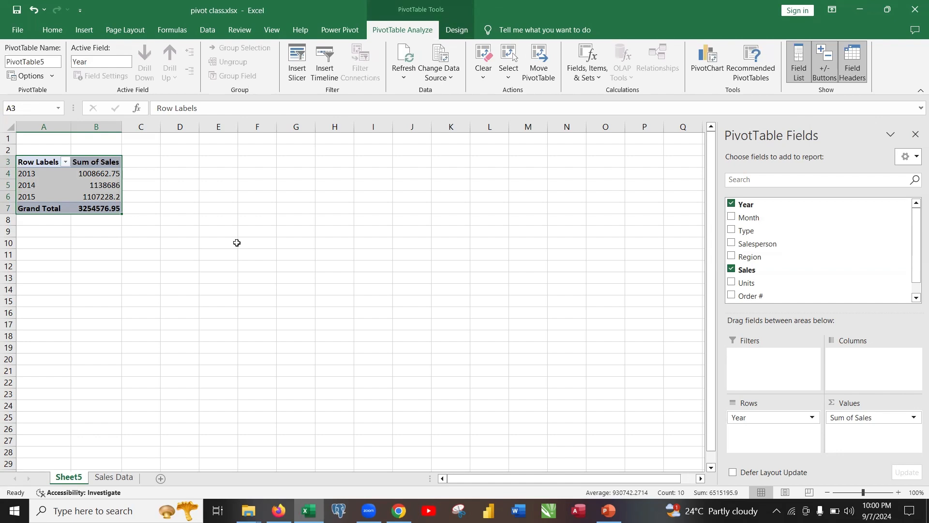
{"action": "key", "text": "ctrl+c"}
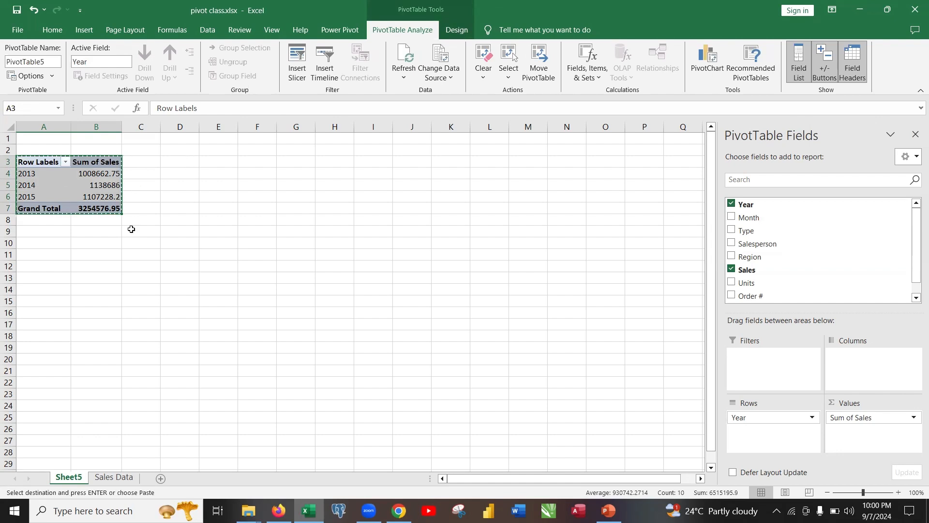
{"action": "left_click", "coordinate": [35, 243]}
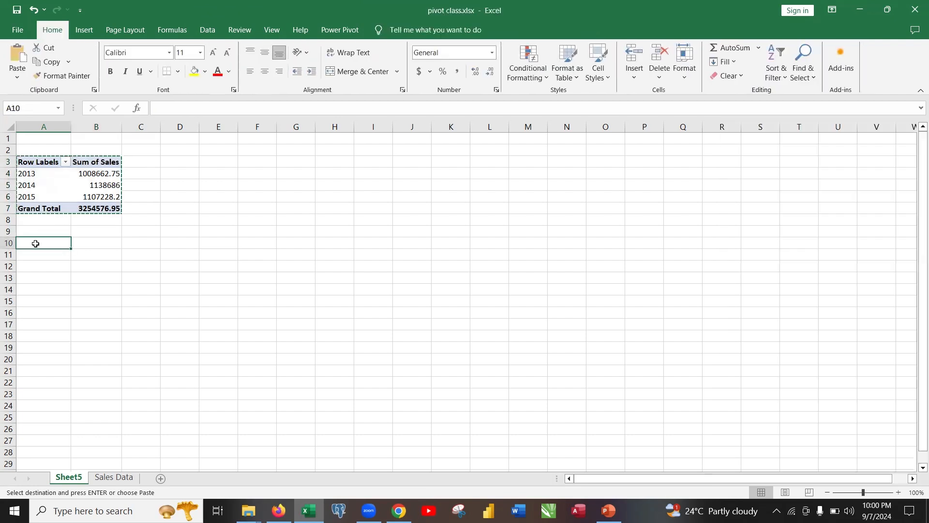
{"action": "right_click", "coordinate": [36, 246]}
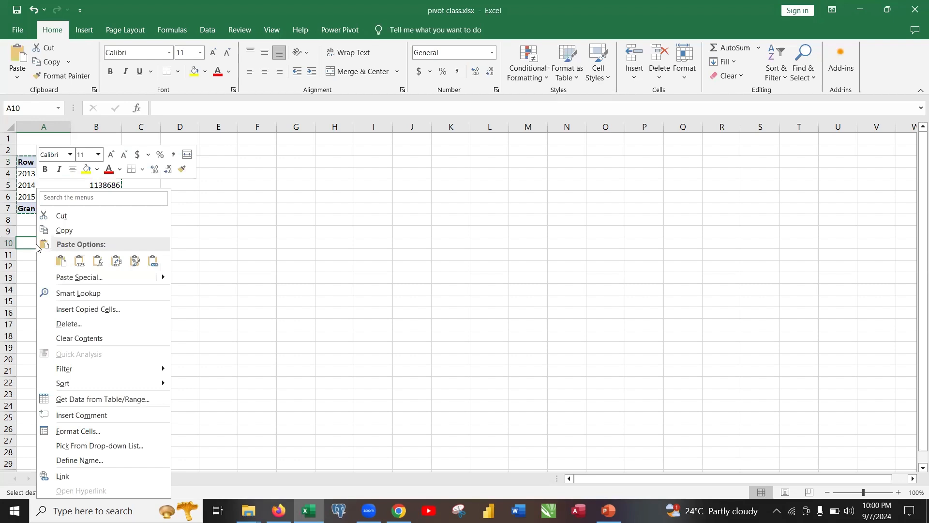
{"action": "left_click", "coordinate": [59, 260]}
{"action": "left_click", "coordinate": [242, 255]}
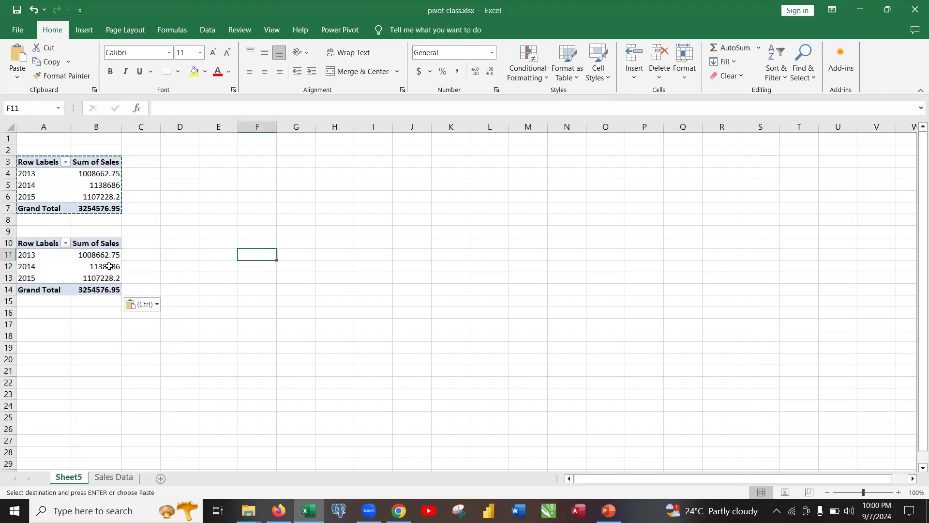
Rebuild the PivotTable copy at A10 with Type in Rows instead of Year and the sum of Sales in Values
{"action": "left_click", "coordinate": [86, 268]}
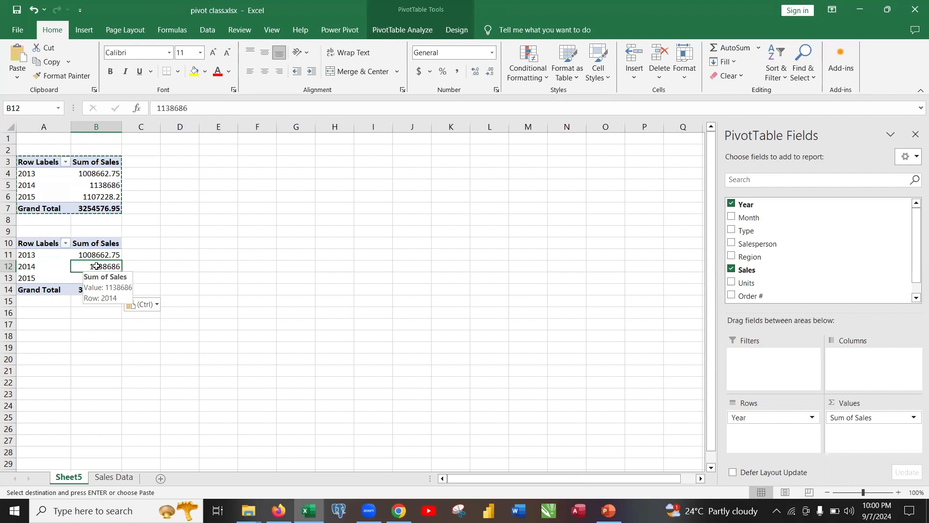
{"action": "left_click", "coordinate": [97, 255]}
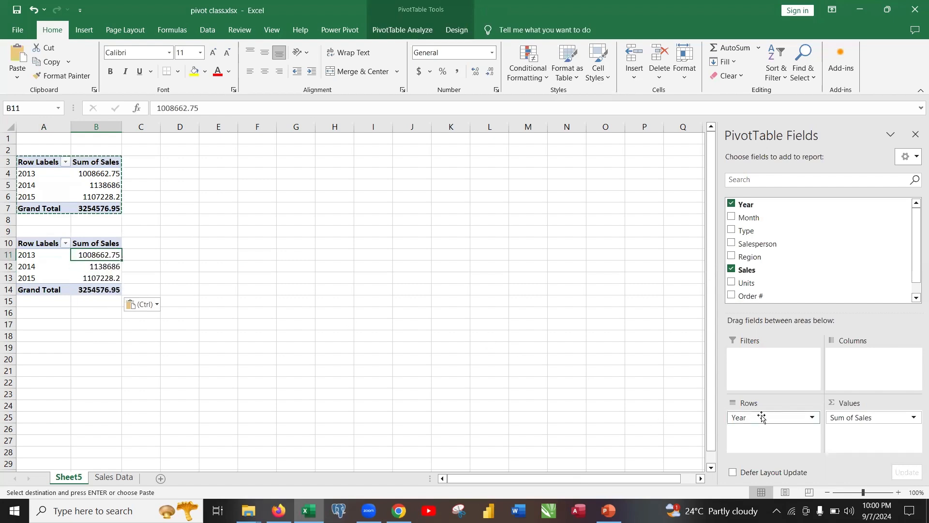
{"action": "left_click_drag", "start_coordinate": [762, 417], "coordinate": [514, 253]}
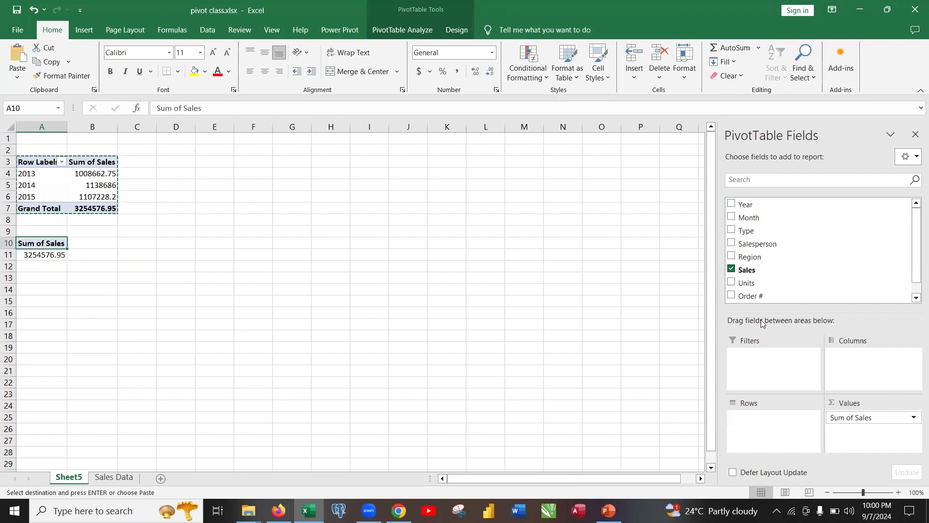
{"action": "left_click_drag", "start_coordinate": [854, 422], "coordinate": [537, 307]}
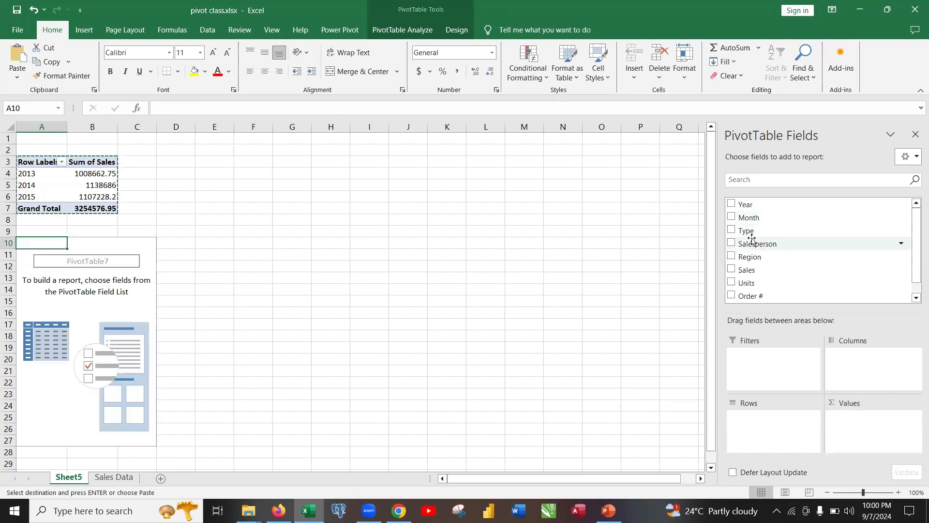
{"action": "left_click_drag", "start_coordinate": [748, 232], "coordinate": [757, 426]}
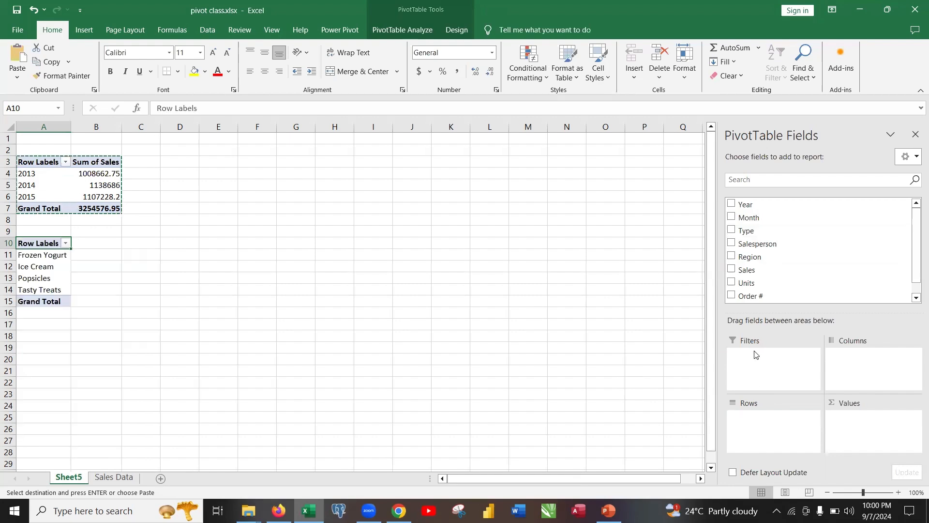
{"action": "left_click_drag", "start_coordinate": [757, 269], "coordinate": [862, 429]}
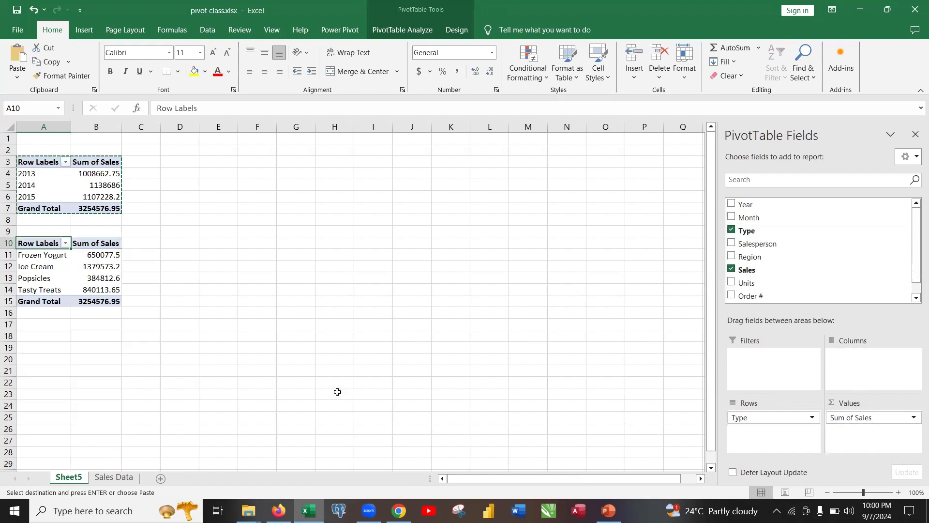
Drill into the 2015 Sum of Sales value in the sales-by-year PivotTable to list its source records on a new sheet
{"action": "double_click", "coordinate": [185, 273]}
{"action": "left_click", "coordinate": [105, 198]}
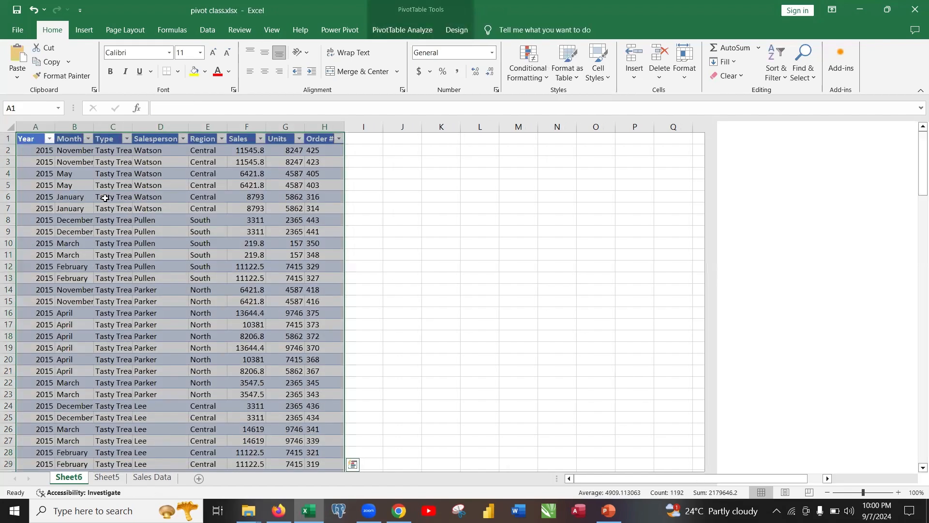
Copy the whole sales-by-type PivotTable on Sheet5, including its headers and grand total, and paste the copy at cell A18
{"action": "left_click", "coordinate": [107, 478]}
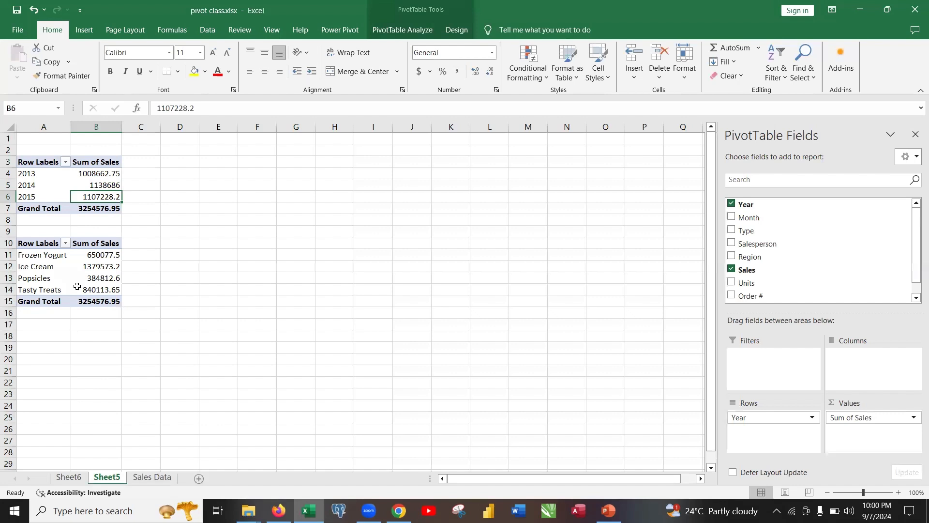
{"action": "mouse_move", "coordinate": [78, 258]}
{"action": "key", "text": "alt+Tab"}
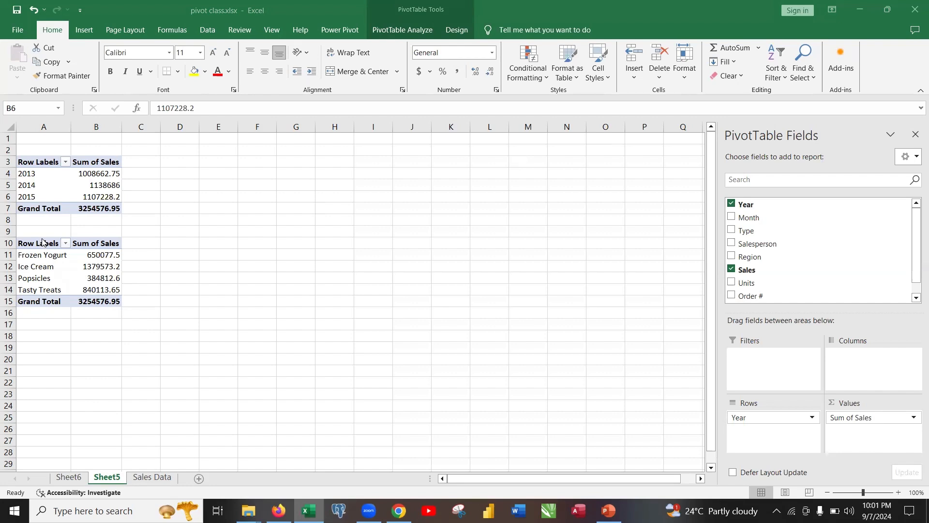
{"action": "left_click_drag", "start_coordinate": [39, 247], "coordinate": [91, 286]}
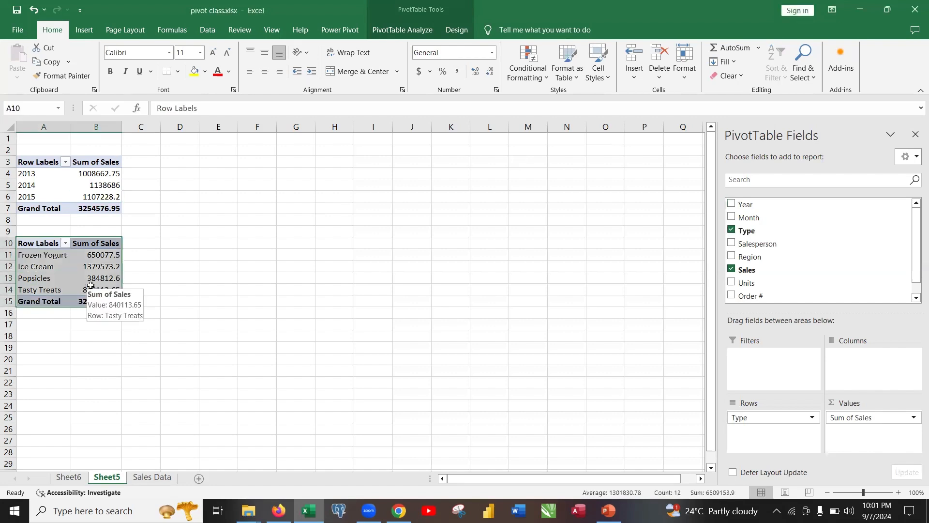
{"action": "key", "text": "ctrl+c"}
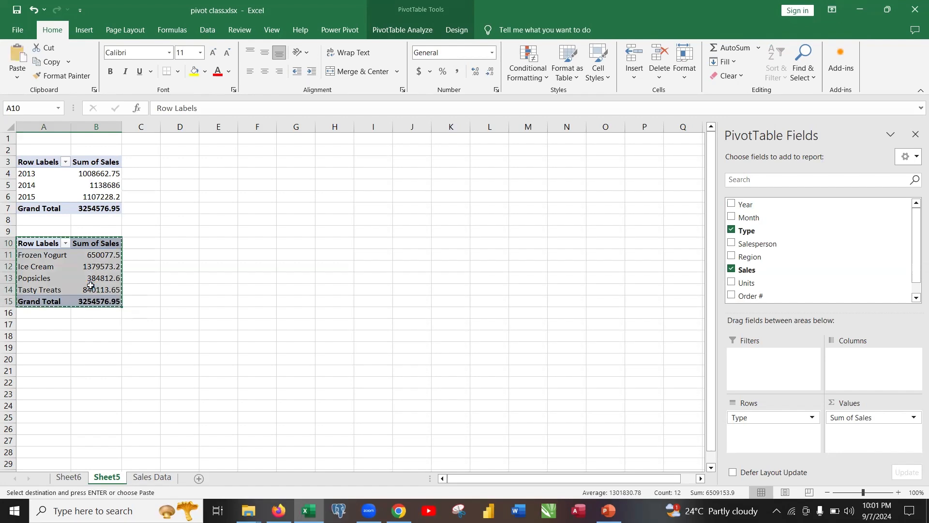
{"action": "left_click", "coordinate": [39, 337]}
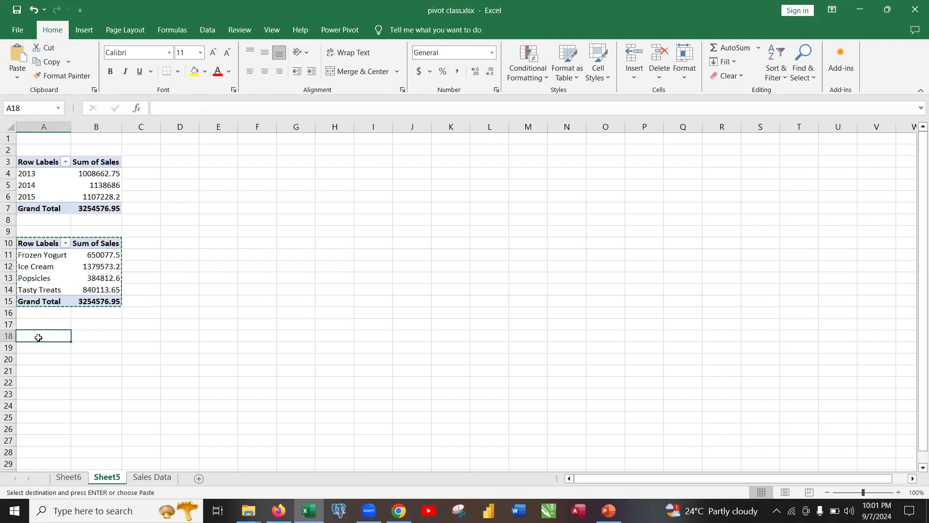
{"action": "right_click", "coordinate": [38, 337]}
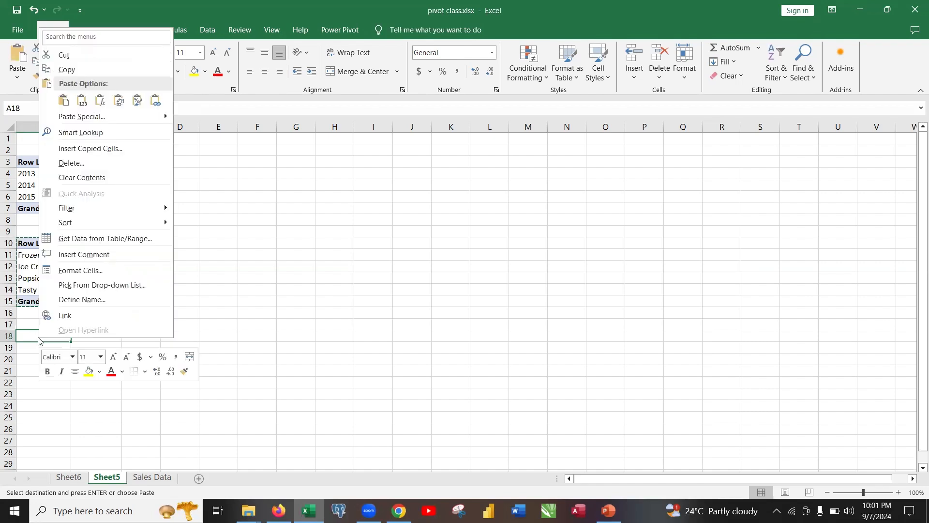
{"action": "left_click", "coordinate": [70, 102]}
{"action": "left_click", "coordinate": [256, 279]}
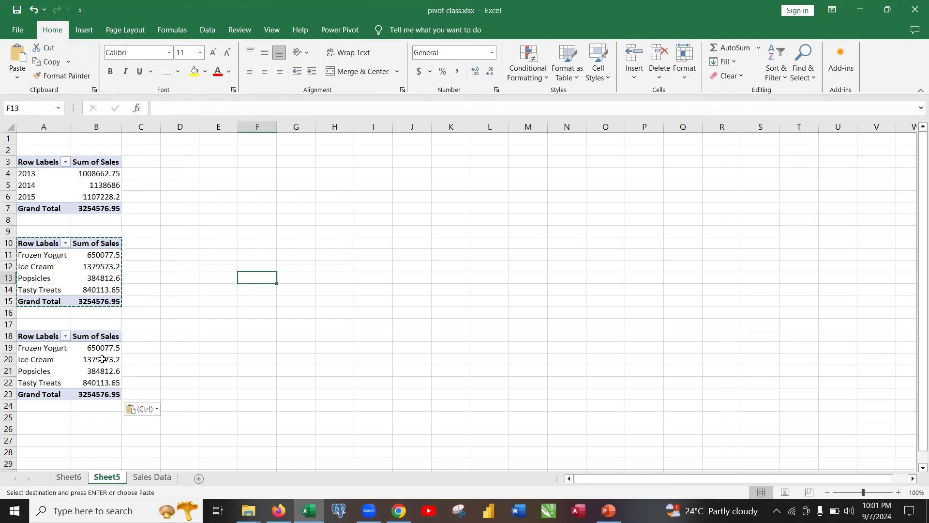
Replace Type with Salesperson in Rows of the PivotTable copy at A18, keeping the sum of Sales in Values
{"action": "left_click", "coordinate": [101, 347]}
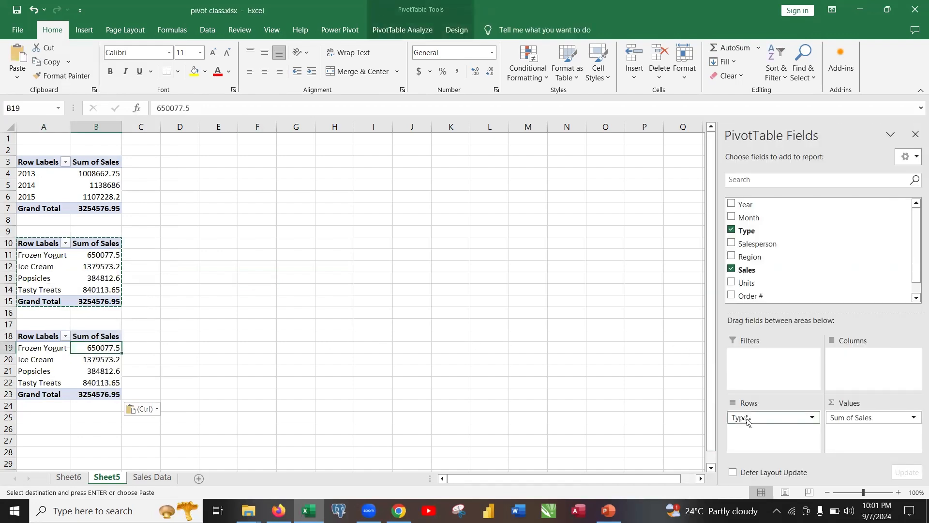
{"action": "left_click_drag", "start_coordinate": [755, 421], "coordinate": [916, 429]}
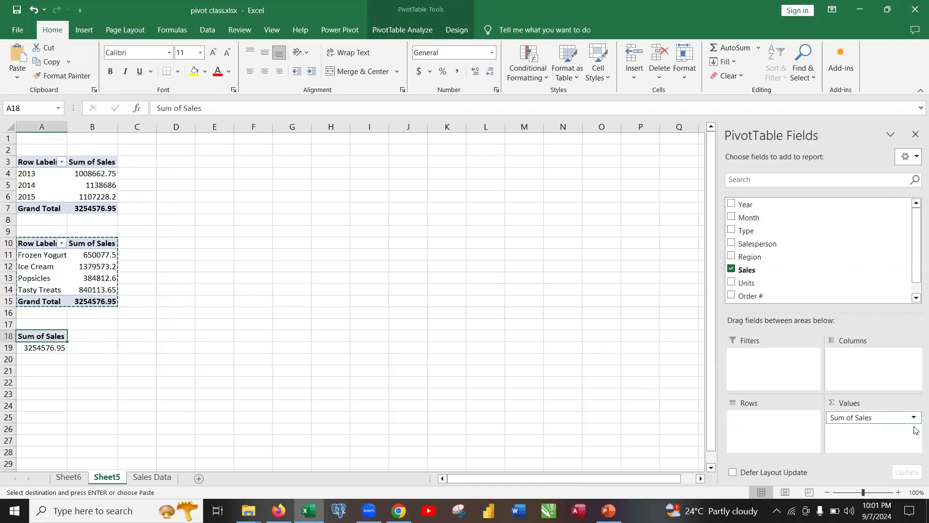
{"action": "left_click", "coordinate": [886, 418]}
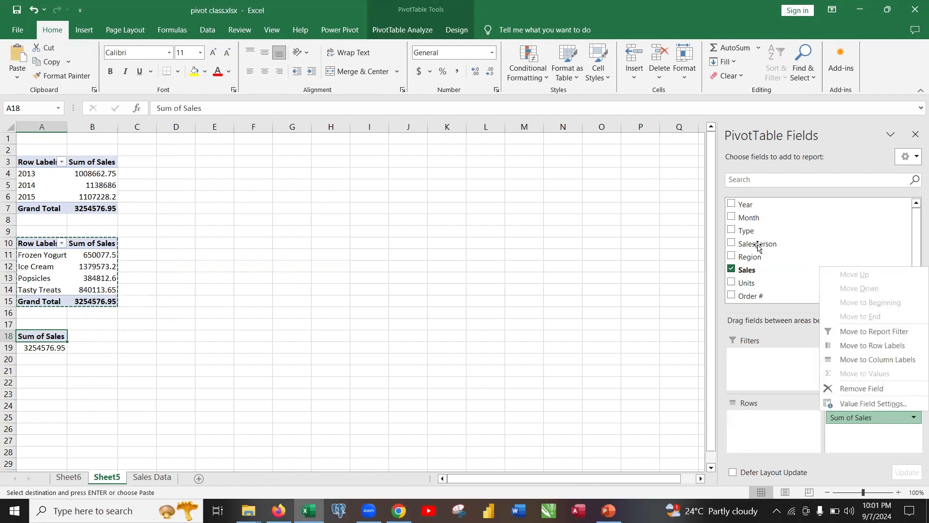
{"action": "left_click_drag", "start_coordinate": [758, 247], "coordinate": [772, 407]}
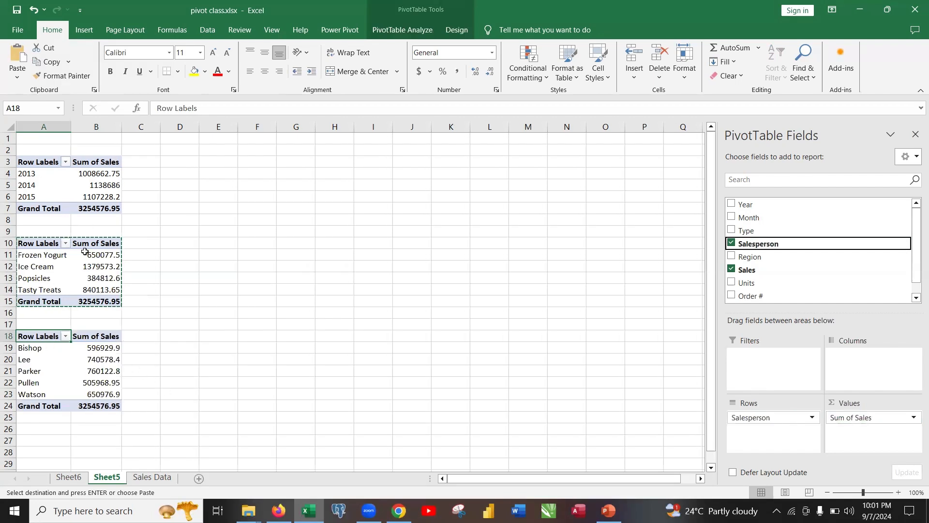
{"action": "left_click", "coordinate": [186, 265]}
{"action": "key", "text": "Escape"}
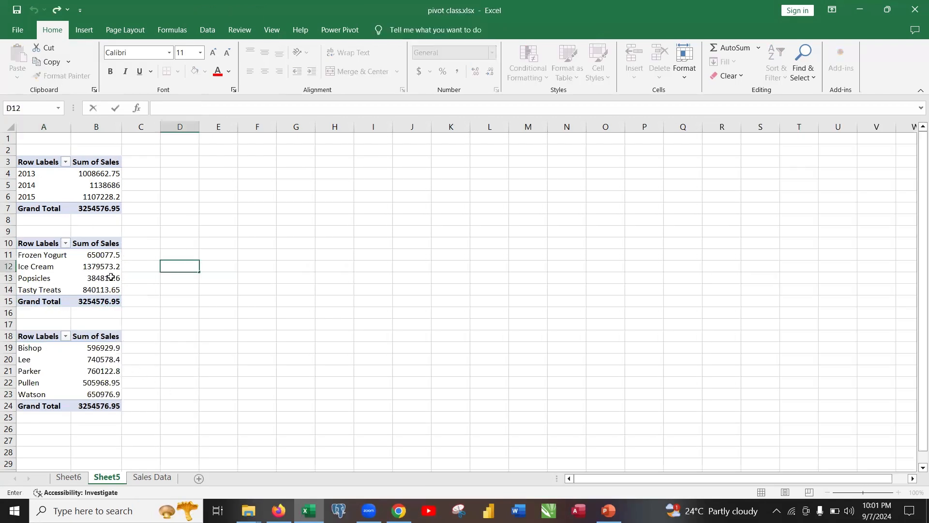
Copy the whole sales-by-salesperson PivotTable, including its headers and grand total, and paste the copy at cell A26
{"action": "left_click", "coordinate": [111, 279]}
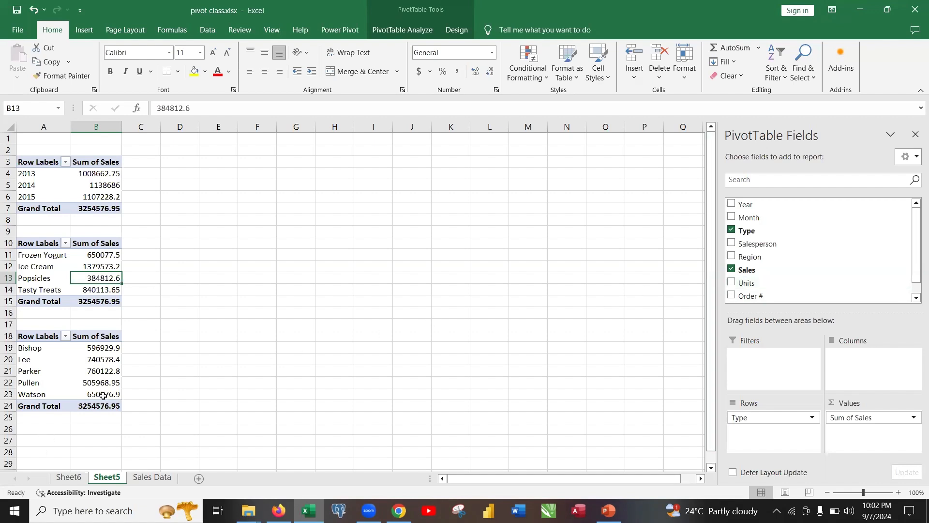
{"action": "scroll", "coordinate": [103, 396], "scroll_direction": "down", "scroll_amount": 1}
{"action": "left_click_drag", "start_coordinate": [26, 302], "coordinate": [98, 367]}
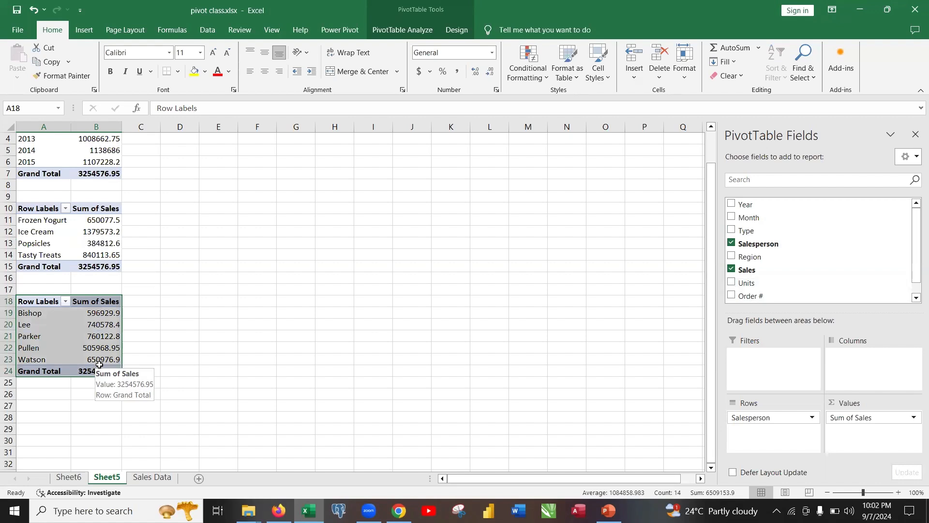
{"action": "key", "text": "ctrl+c"}
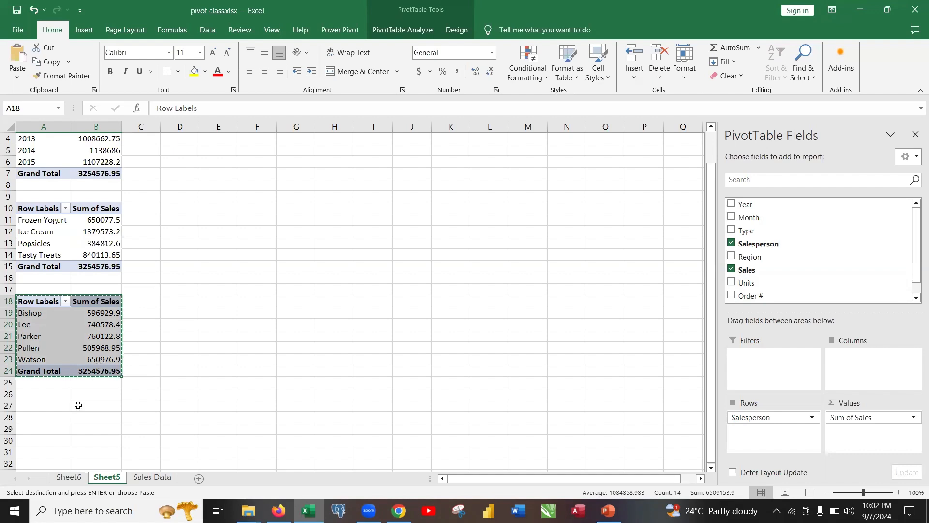
{"action": "left_click", "coordinate": [55, 394]}
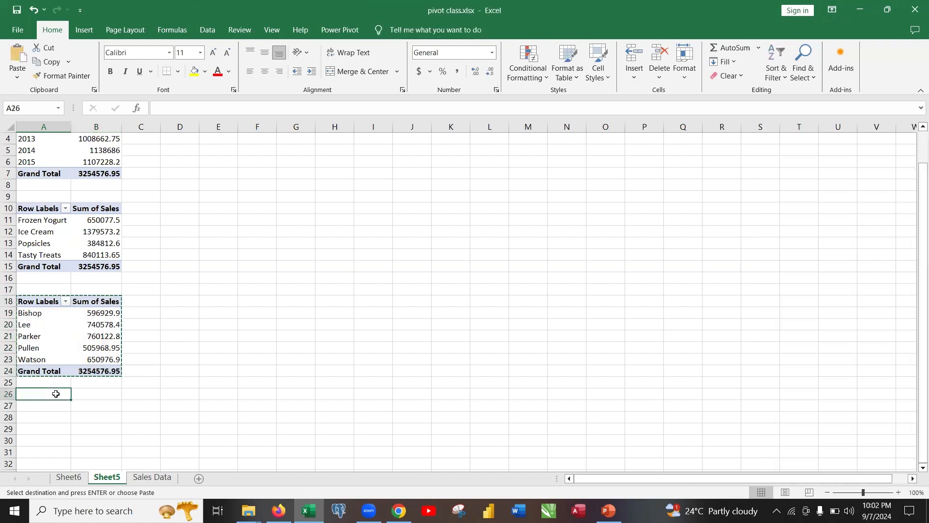
{"action": "key", "text": "ctrl+v"}
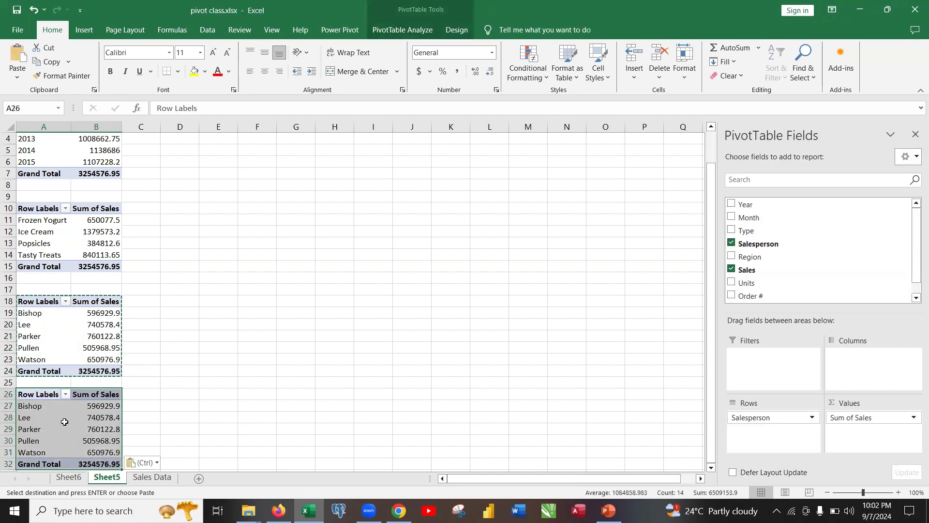
{"action": "left_click", "coordinate": [62, 418]}
{"action": "left_click", "coordinate": [193, 382]}
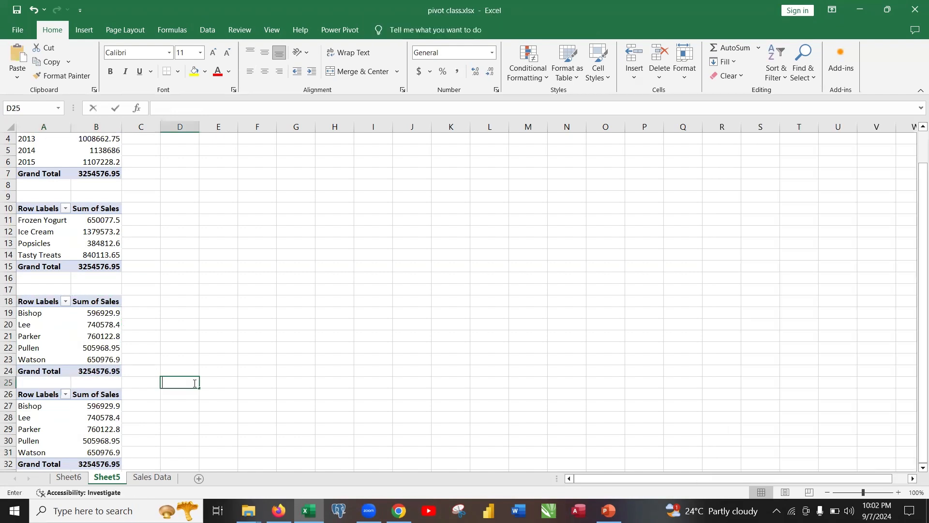
Rebuild the PivotTable copy at A26 with Year in Rows and the sum of Units in Values
{"action": "left_click", "coordinate": [96, 416]}
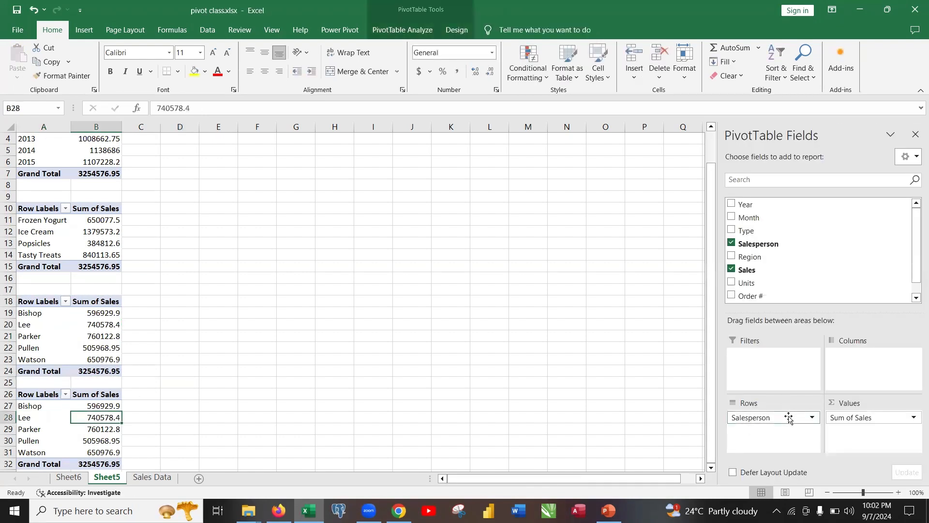
{"action": "left_click_drag", "start_coordinate": [790, 414], "coordinate": [605, 375]}
{"action": "left_click_drag", "start_coordinate": [872, 424], "coordinate": [626, 382]}
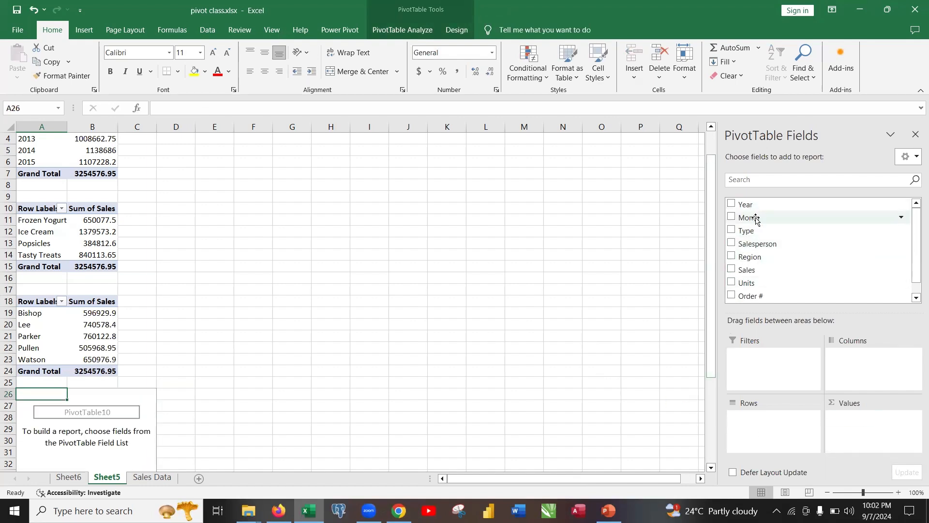
{"action": "left_click_drag", "start_coordinate": [756, 217], "coordinate": [768, 428]}
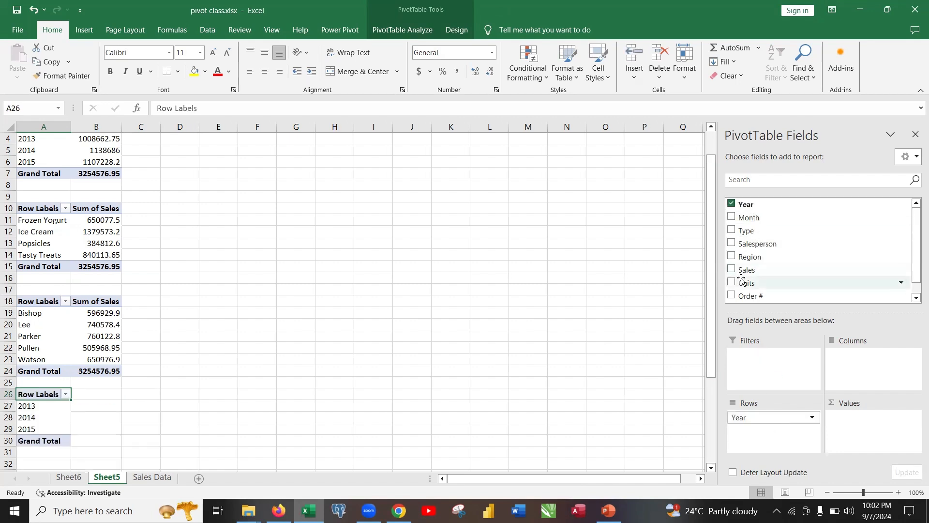
{"action": "left_click_drag", "start_coordinate": [739, 283], "coordinate": [852, 421]}
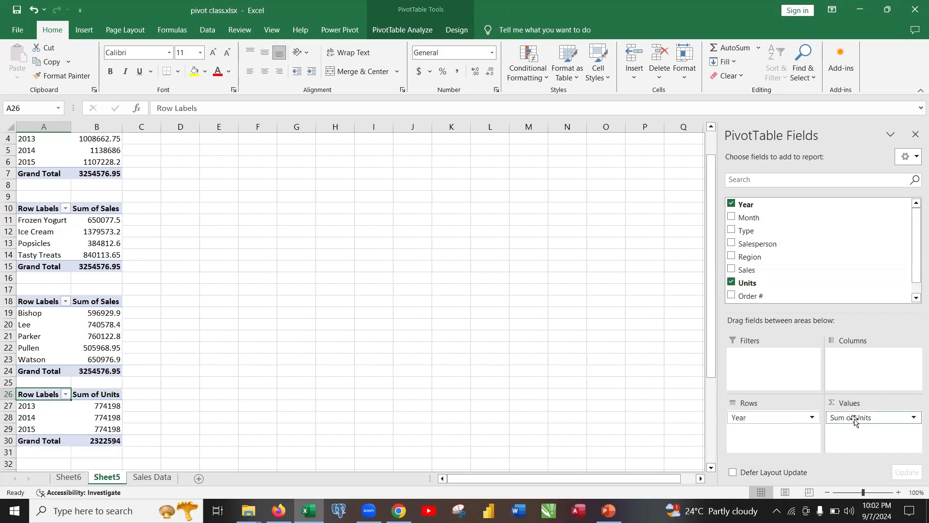
Replace Year with Salesperson in Rows of the units PivotTable at A26
{"action": "left_click_drag", "start_coordinate": [789, 418], "coordinate": [626, 334]}
{"action": "left_click_drag", "start_coordinate": [754, 250], "coordinate": [770, 421]}
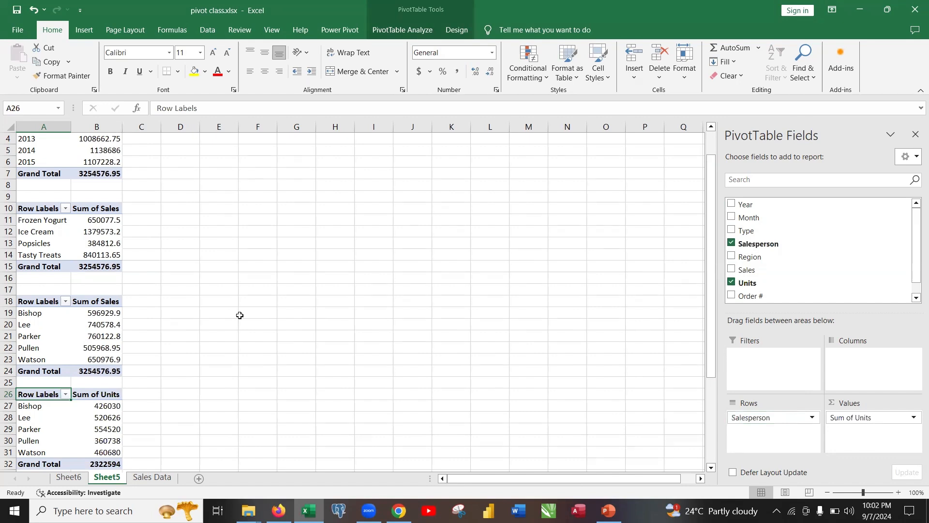
{"action": "scroll", "coordinate": [240, 314], "scroll_direction": "down", "scroll_amount": 2}
{"action": "scroll", "coordinate": [240, 314], "scroll_direction": "up", "scroll_amount": 3}
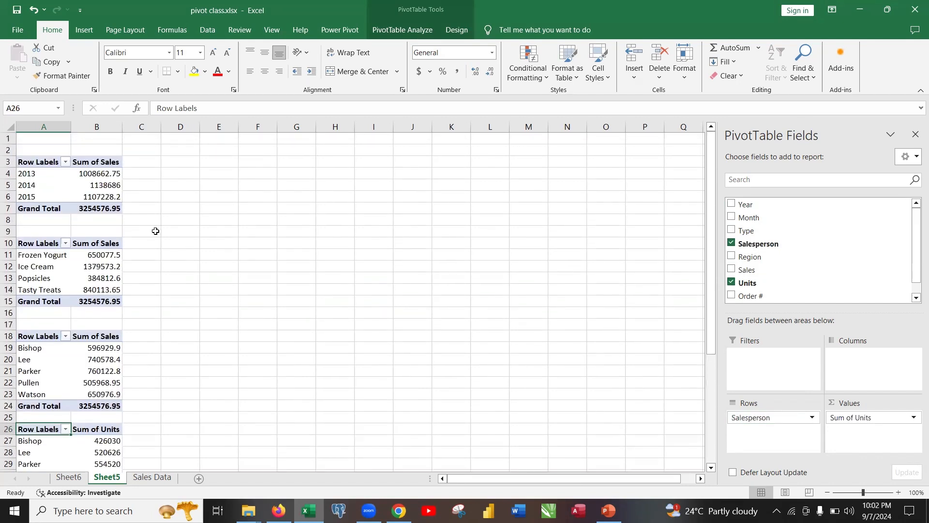
{"action": "left_click", "coordinate": [93, 183]}
{"action": "left_click", "coordinate": [87, 269]}
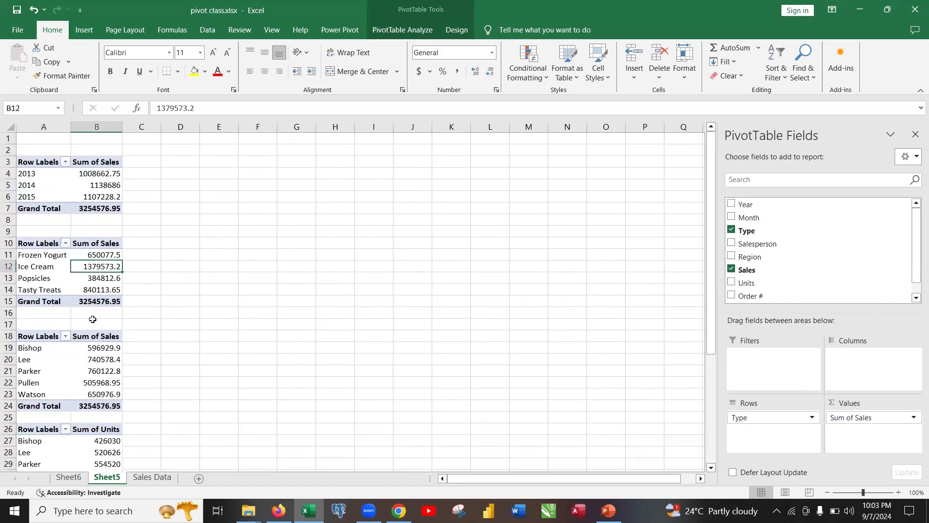
{"action": "left_click", "coordinate": [91, 357]}
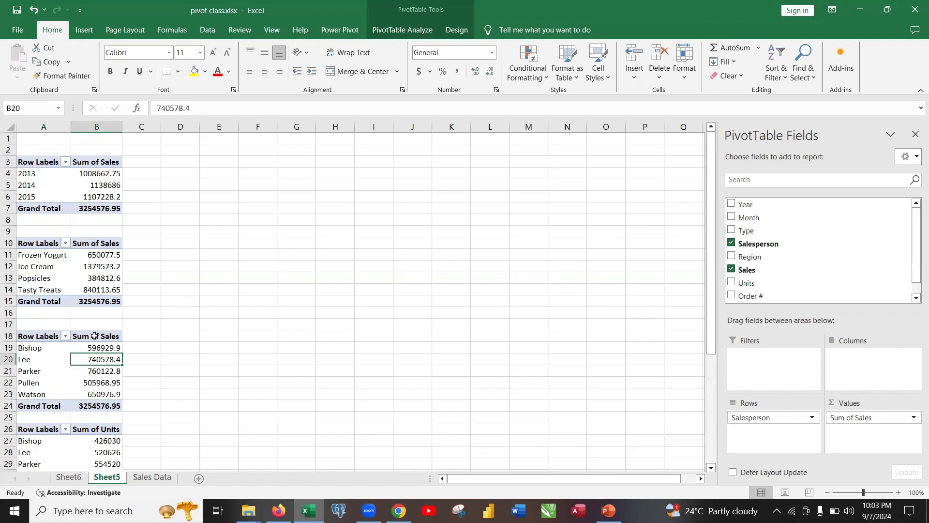
Rename the sales-by-year PivotTable's row labels header to YEAR and its Sum of Sales header to REVENUE
{"action": "left_click", "coordinate": [44, 163]}
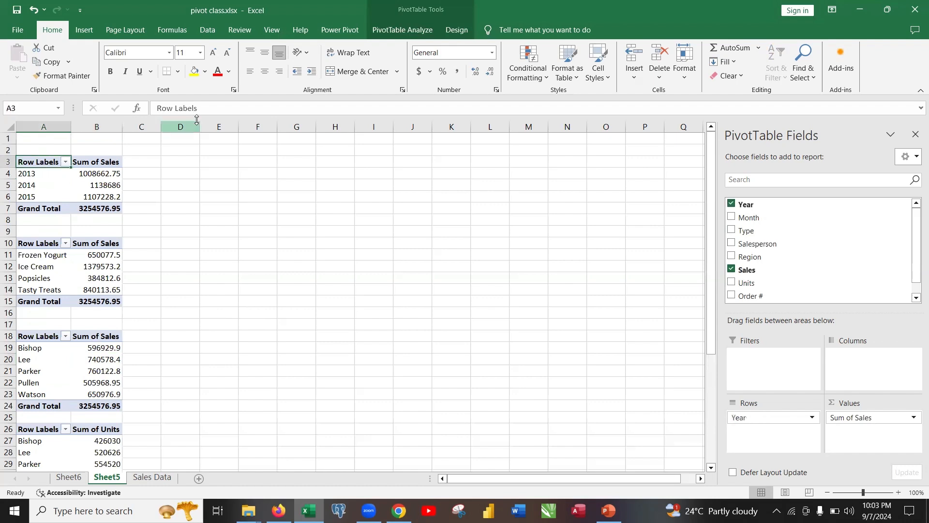
{"action": "left_click", "coordinate": [208, 109]}
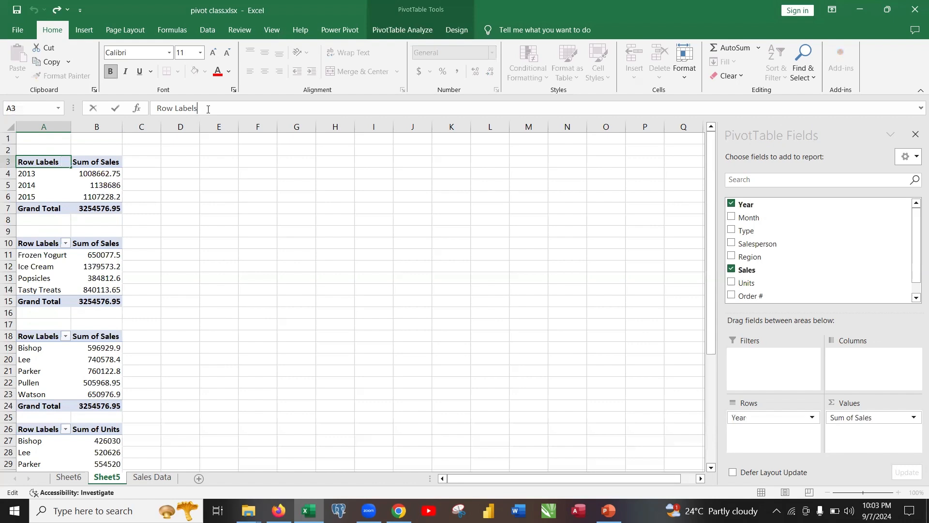
{"action": "key", "text": "BackSpace"}
{"action": "key", "text": "BackSpace"}
{"action": "key", "text": "BackSpace"}
{"action": "key", "text": "BackSpace"}
{"action": "key", "text": "BackSpace"}
{"action": "key", "text": "BackSpace"}
{"action": "key", "text": "BackSpace"}
{"action": "key", "text": "BackSpace"}
{"action": "key", "text": "BackSpace"}
{"action": "key", "text": "BackSpace"}
{"action": "type", "text": "YEAR"}
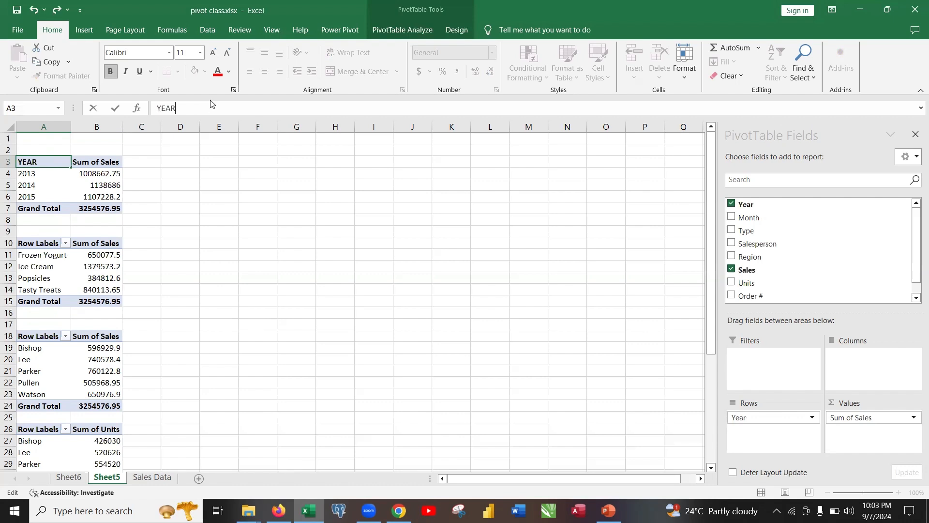
{"action": "left_click", "coordinate": [102, 162]}
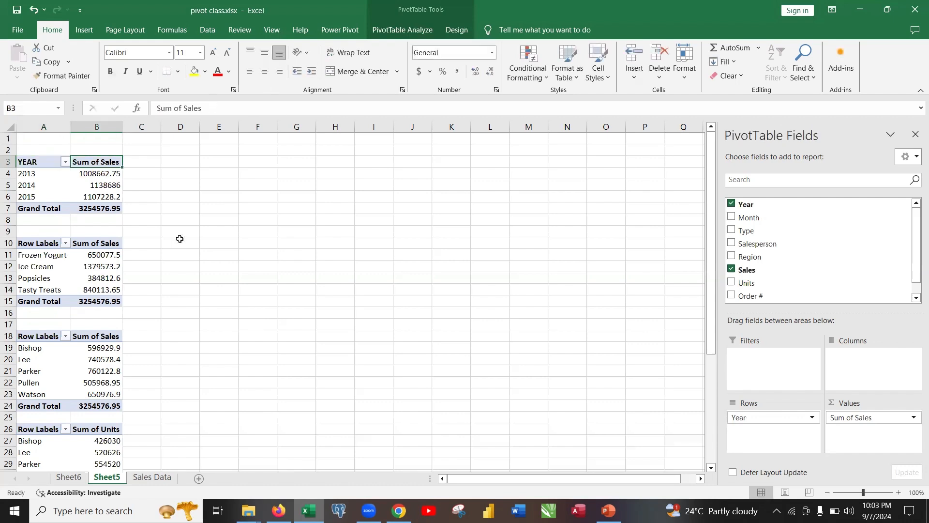
{"action": "type", "text": "RE"}
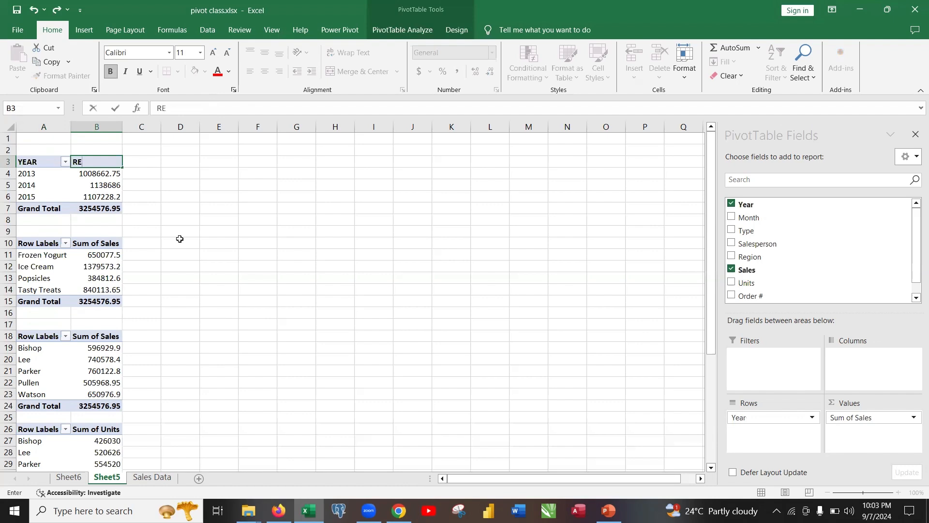
{"action": "type", "text": "VENUE"}
{"action": "key", "text": "Return"}
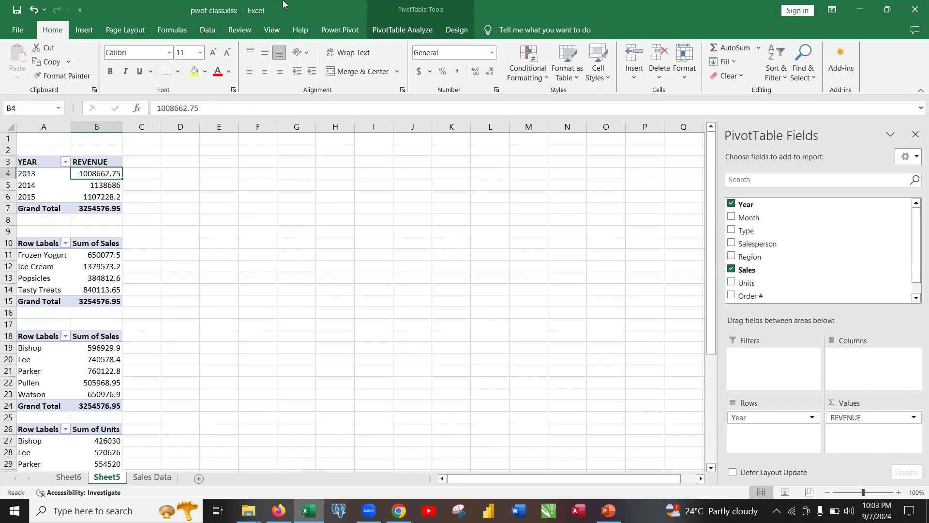
Rename the row labels header of the sales-by-type PivotTable in A10 to ITEM
{"action": "left_click", "coordinate": [37, 245]}
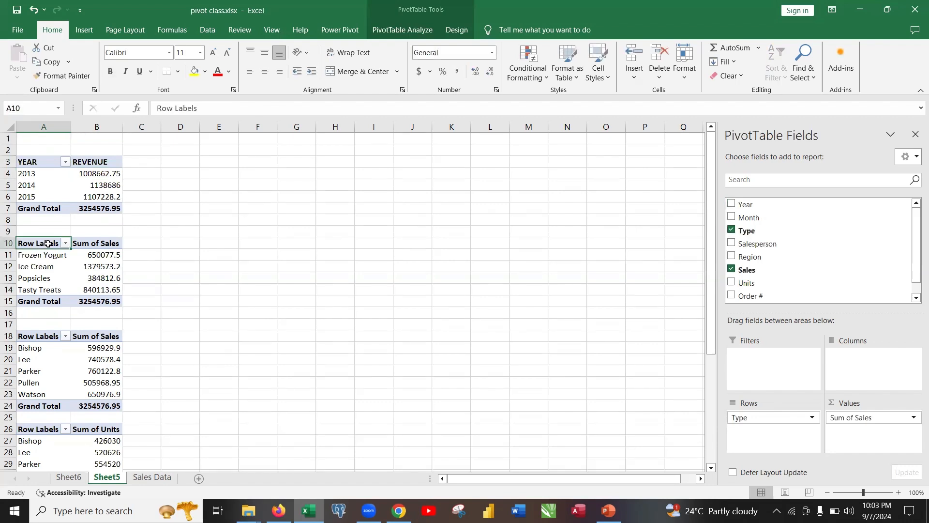
{"action": "type", "text": "ITE"}
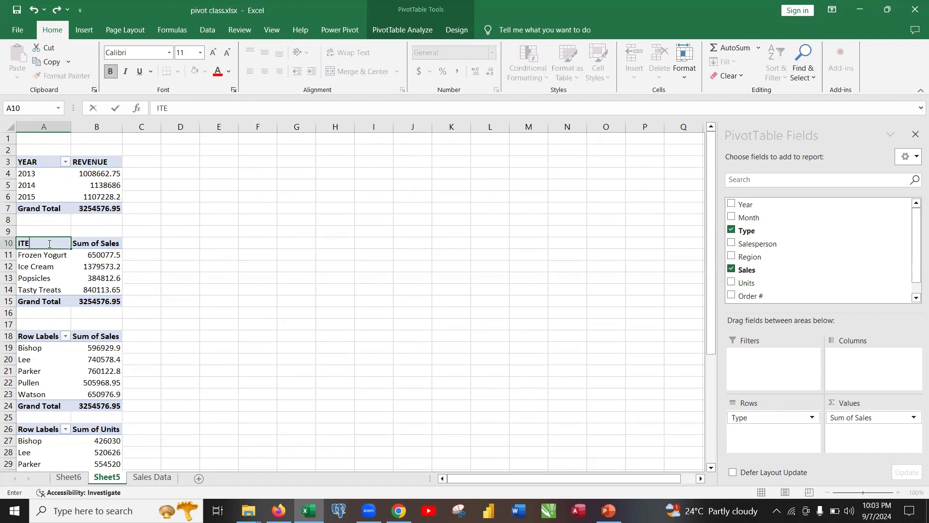
{"action": "type", "text": "M"}
{"action": "left_click", "coordinate": [95, 243]}
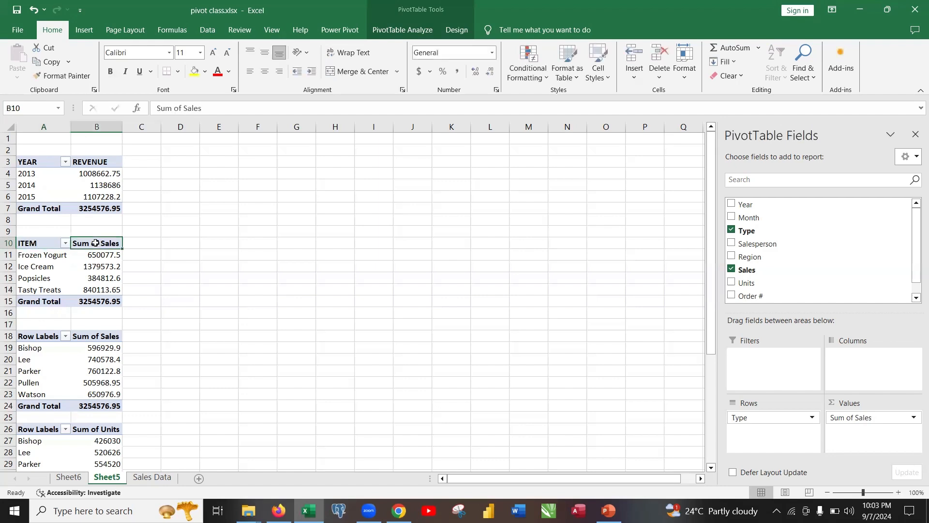
Rename the item PivotTable's Sum of Sales header to REVENUE and the row labels header in A18 to SALESPERSON
{"action": "type", "text": "REVEN"}
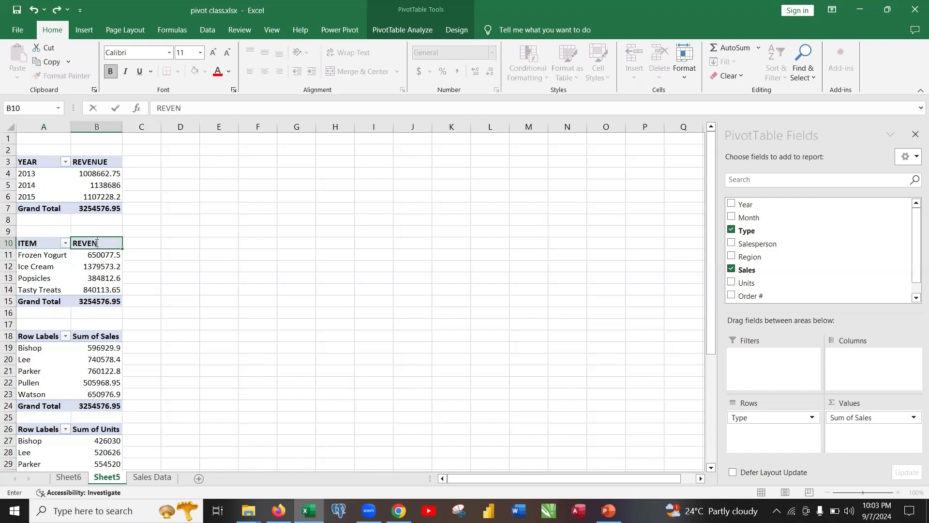
{"action": "type", "text": "UE"}
{"action": "left_click", "coordinate": [39, 337]}
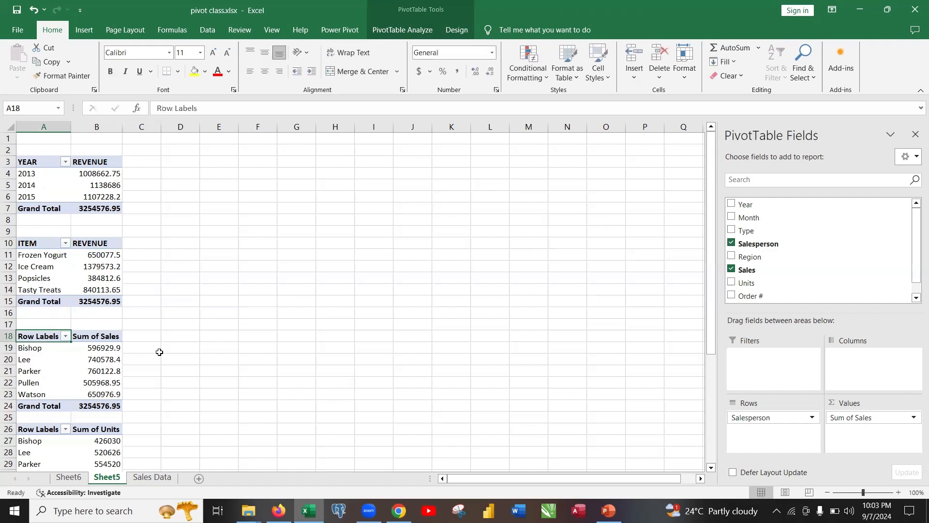
{"action": "type", "text": "SAL"}
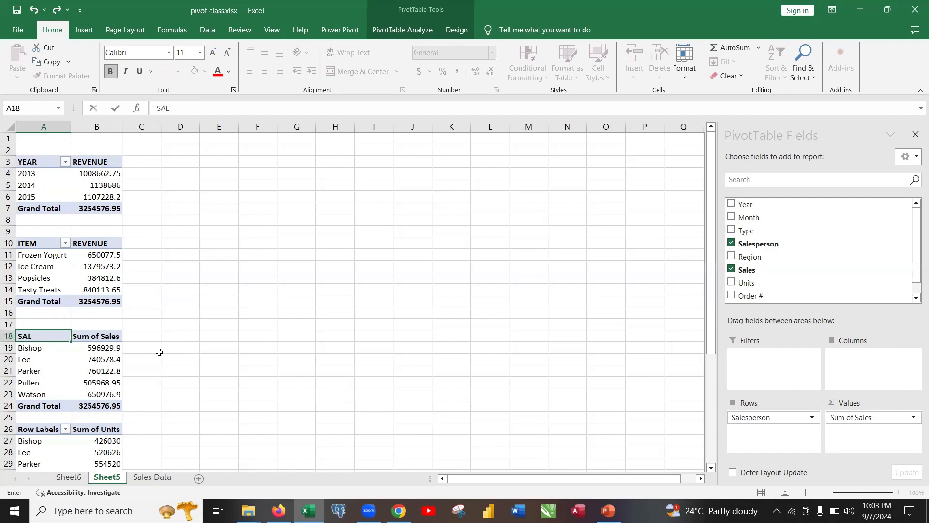
{"action": "type", "text": "ESPERSON"}
{"action": "key", "text": "Return"}
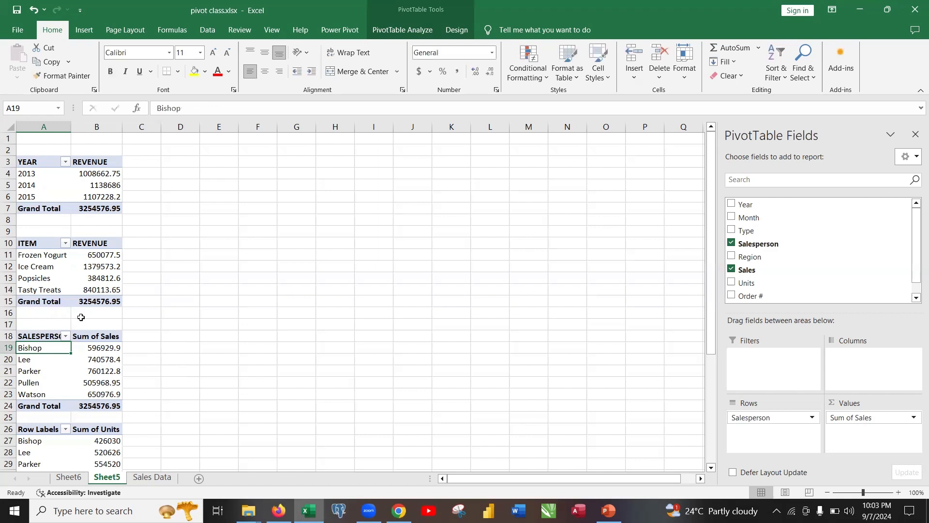
Rename the Sum of Sales header of the salesperson PivotTable in B18 to REVENUE
{"action": "left_click", "coordinate": [95, 338]}
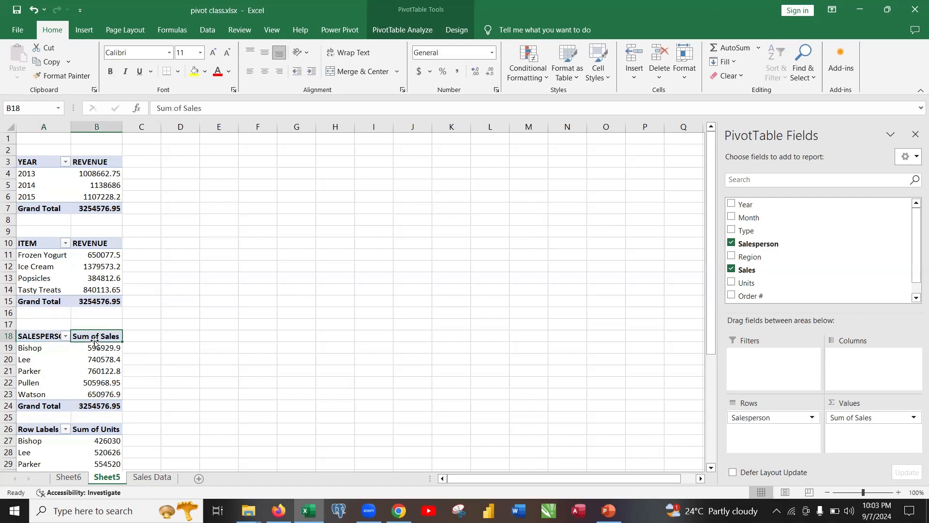
{"action": "type", "text": "REVEN"}
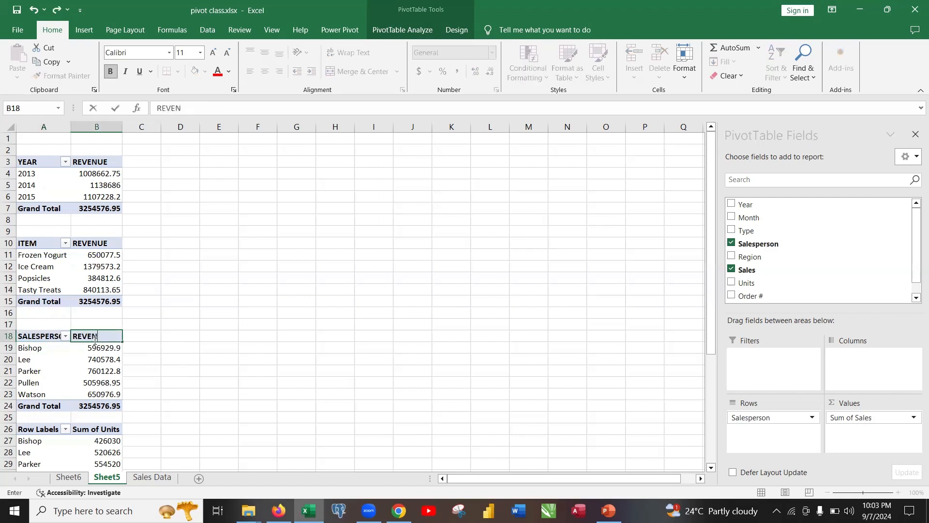
{"action": "type", "text": "UE"}
{"action": "left_click", "coordinate": [249, 332]}
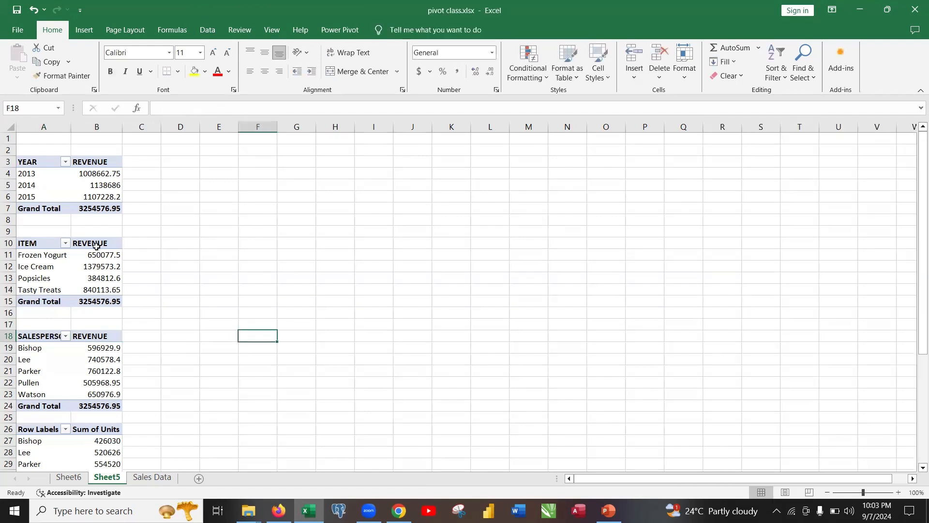
Merge and center cells A2:B2 above the yearly revenue PivotTable
{"action": "left_click", "coordinate": [91, 205]}
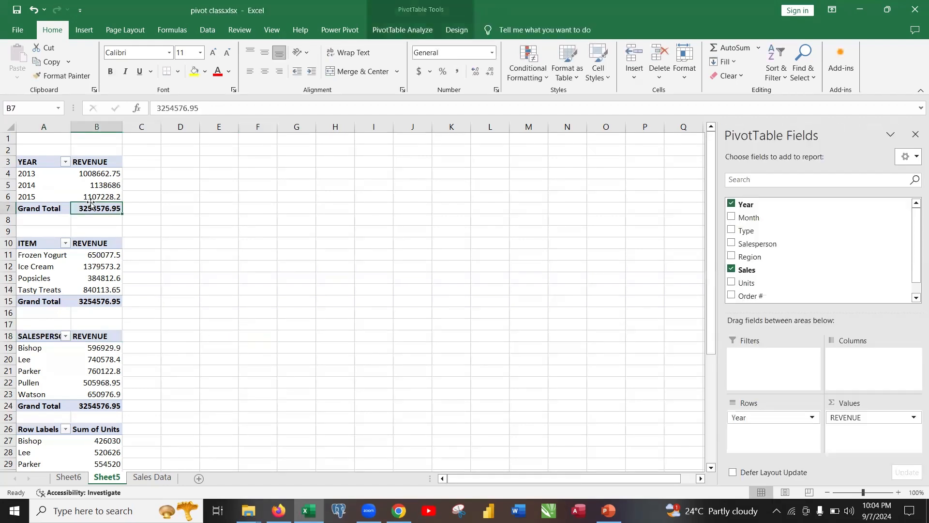
{"action": "left_click_drag", "start_coordinate": [43, 150], "coordinate": [85, 149]}
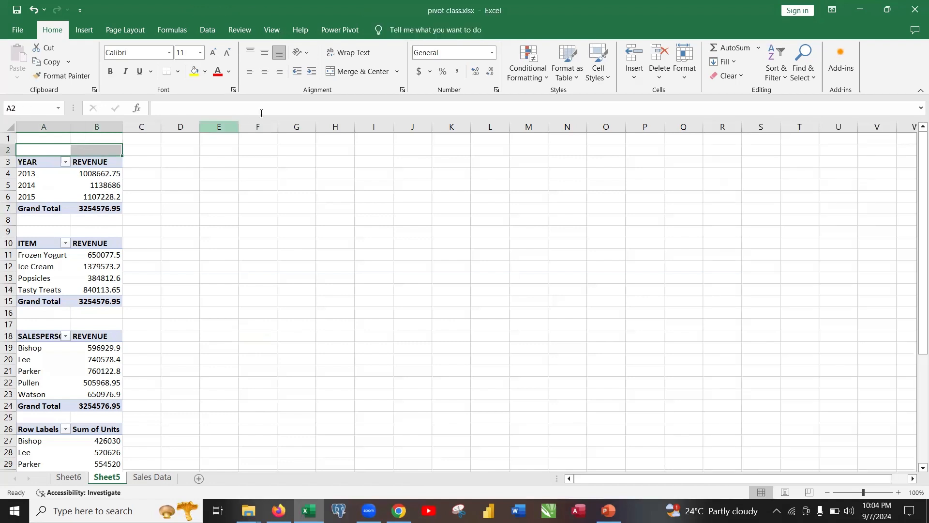
{"action": "left_click", "coordinate": [398, 74]}
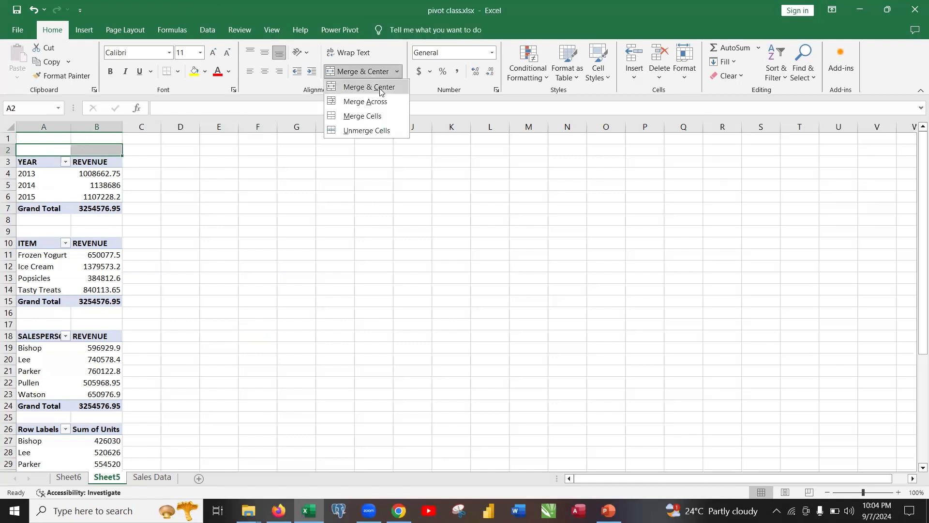
{"action": "left_click", "coordinate": [380, 87]}
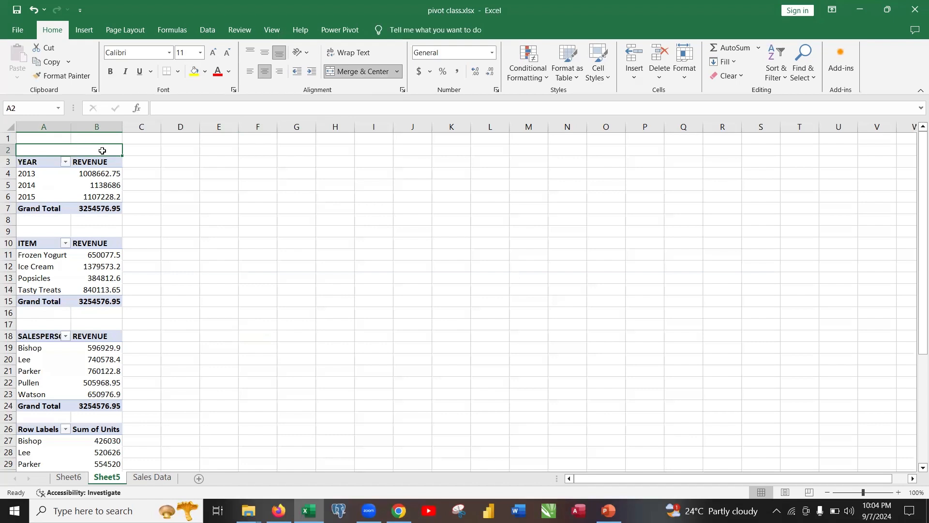
Enter the title TOTAL INCOME PER YEAR in the merged cell above the yearly PivotTable
{"action": "type", "text": "T"}
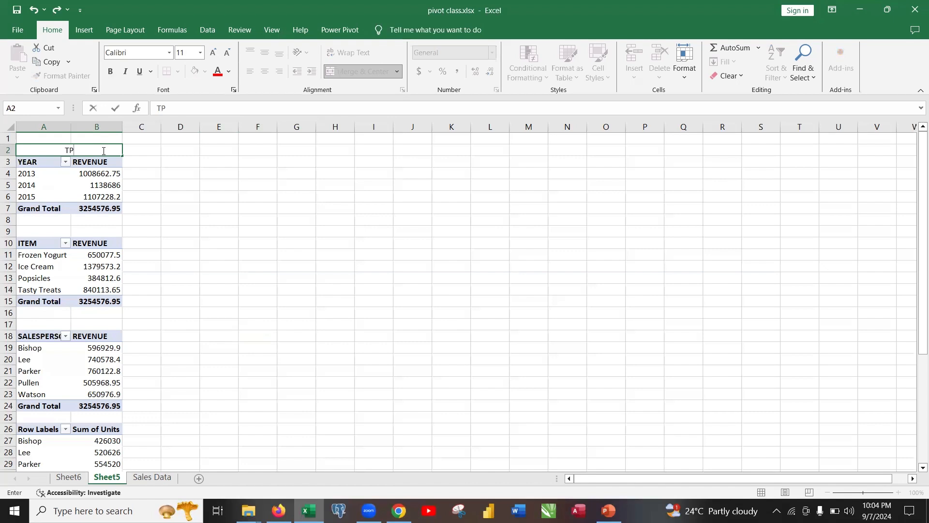
{"action": "type", "text": "OTAL RE"}
{"action": "key", "text": "BackSpace"}
{"action": "key", "text": "BackSpace"}
{"action": "type", "text": "INCOM"}
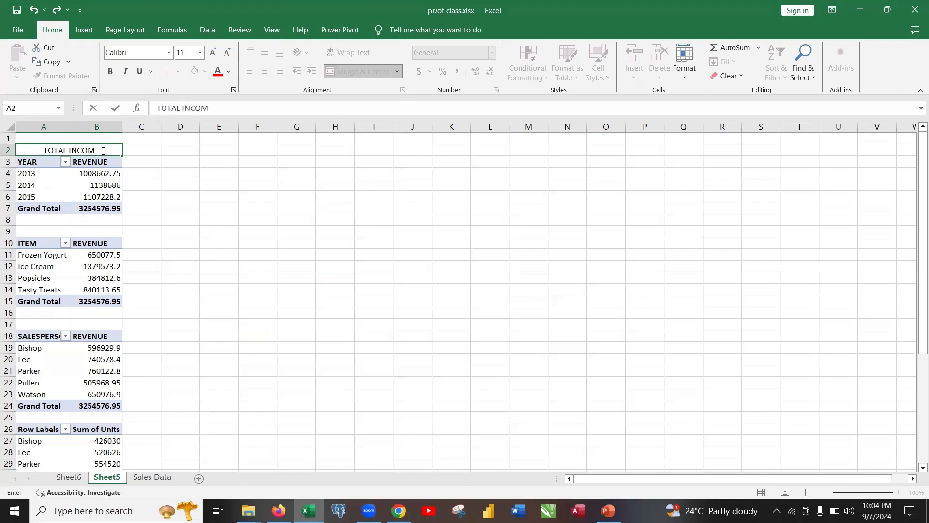
{"action": "type", "text": "E PER"}
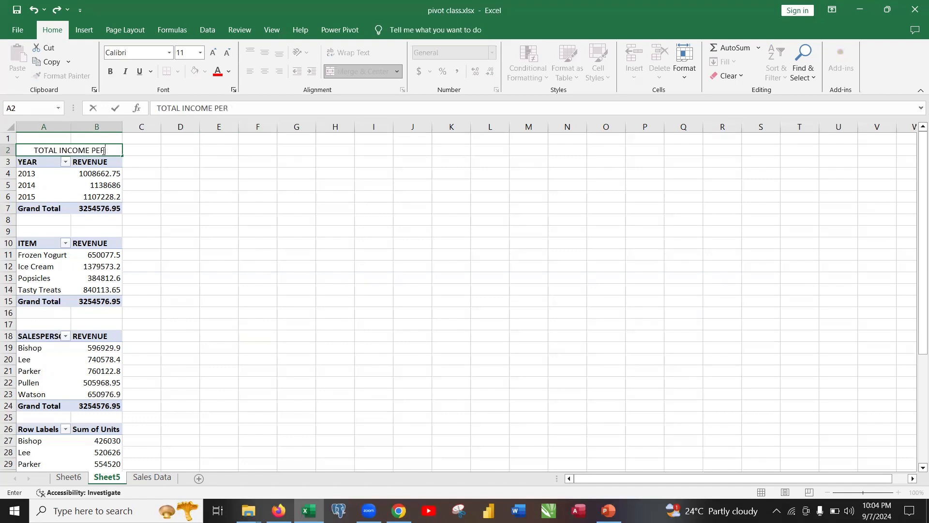
{"action": "type", "text": " YEAR"}
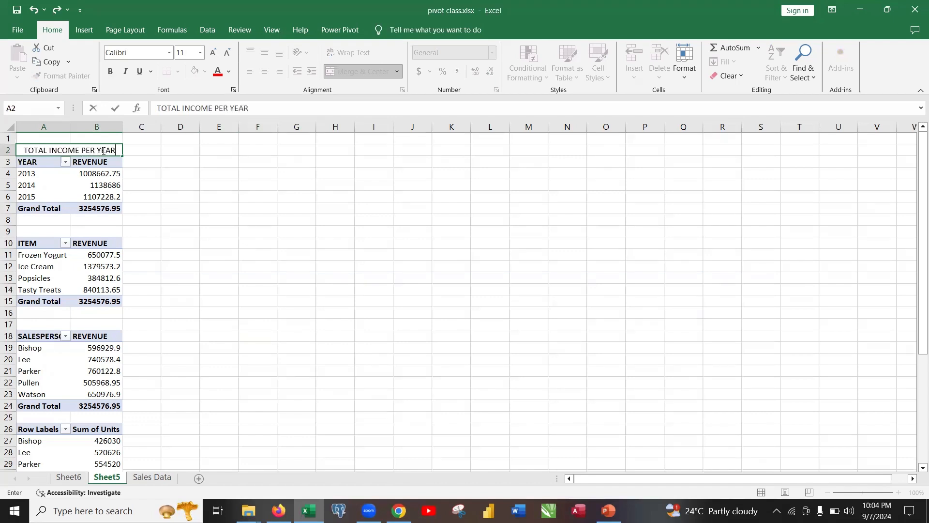
{"action": "key", "text": "Return"}
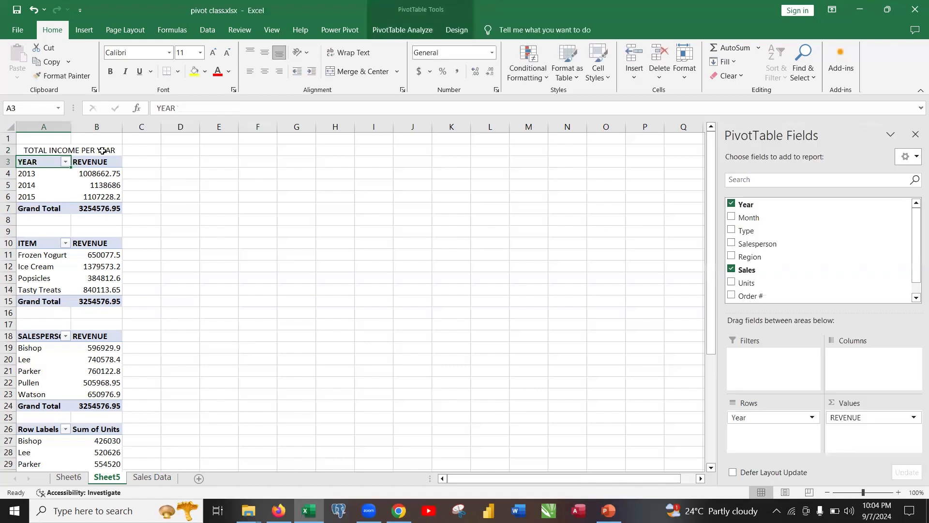
Fill the TOTAL INCOME PER YEAR title cell with a light gold theme color
{"action": "left_click", "coordinate": [102, 151]}
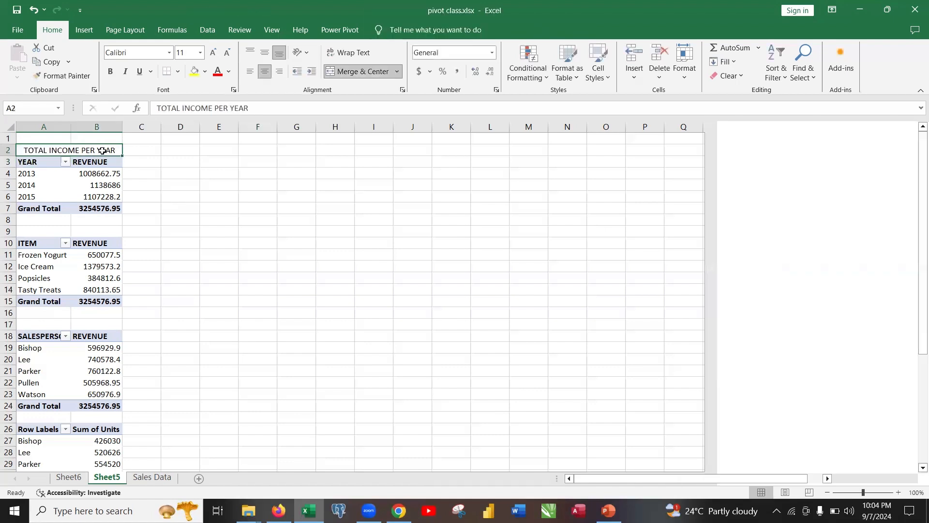
{"action": "left_click", "coordinate": [205, 72]}
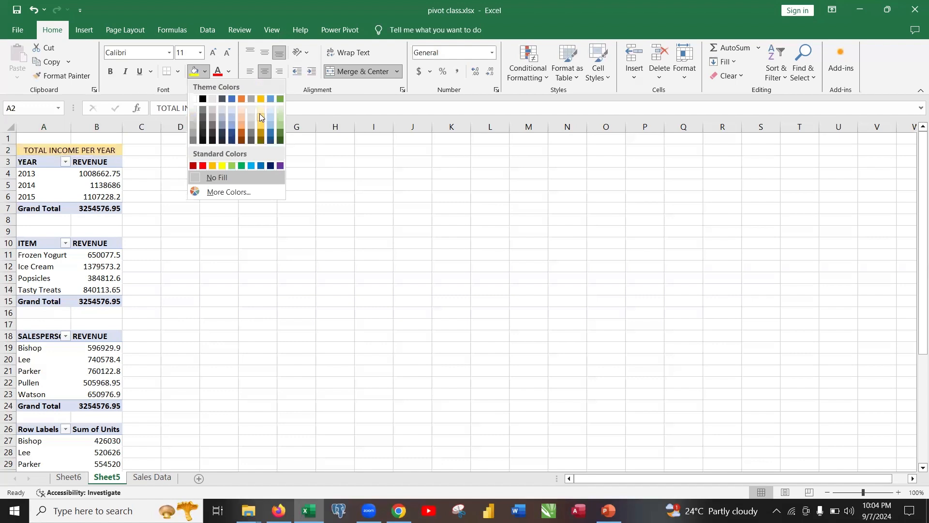
{"action": "left_click", "coordinate": [225, 241]}
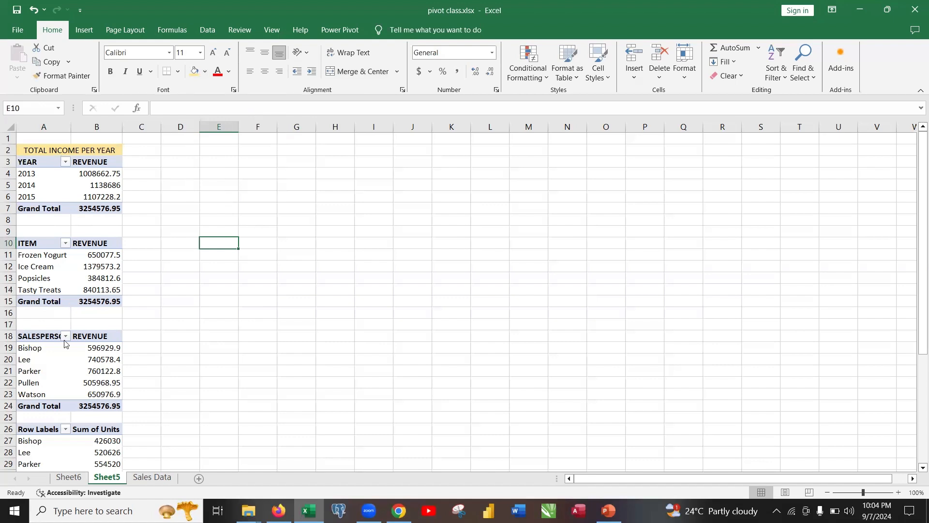
Apply the dollar Accounting number format to the yearly PivotTable's revenue values and grand total in B4:B7
{"action": "left_click", "coordinate": [84, 286]}
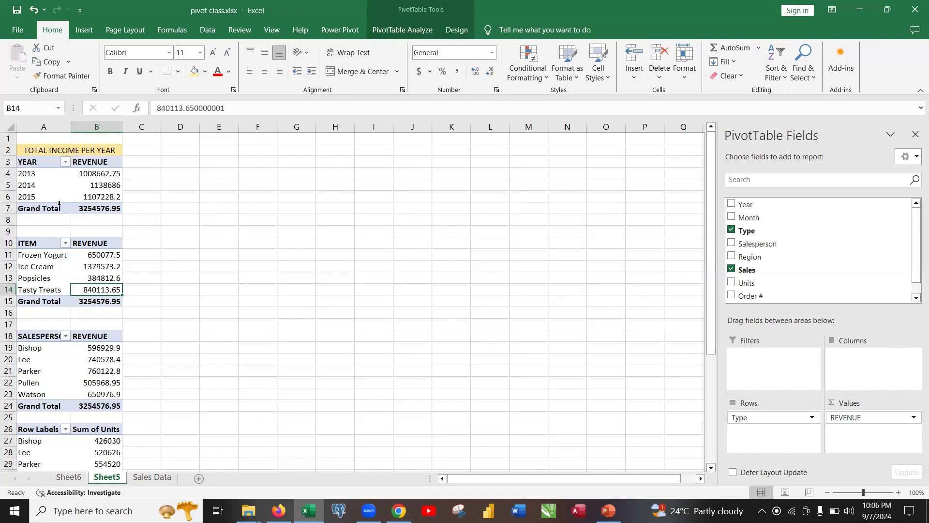
{"action": "left_click", "coordinate": [97, 179]}
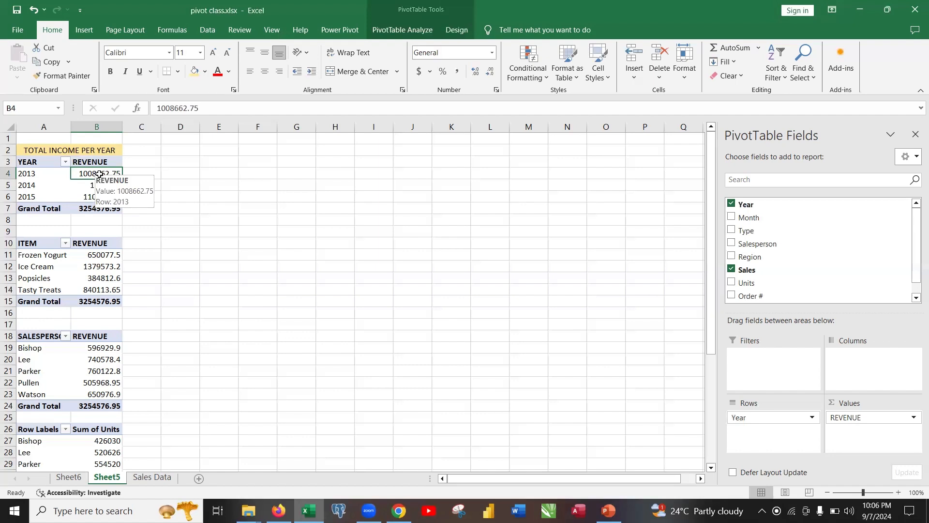
{"action": "left_click_drag", "start_coordinate": [99, 172], "coordinate": [106, 207]}
{"action": "left_click", "coordinate": [184, 172]}
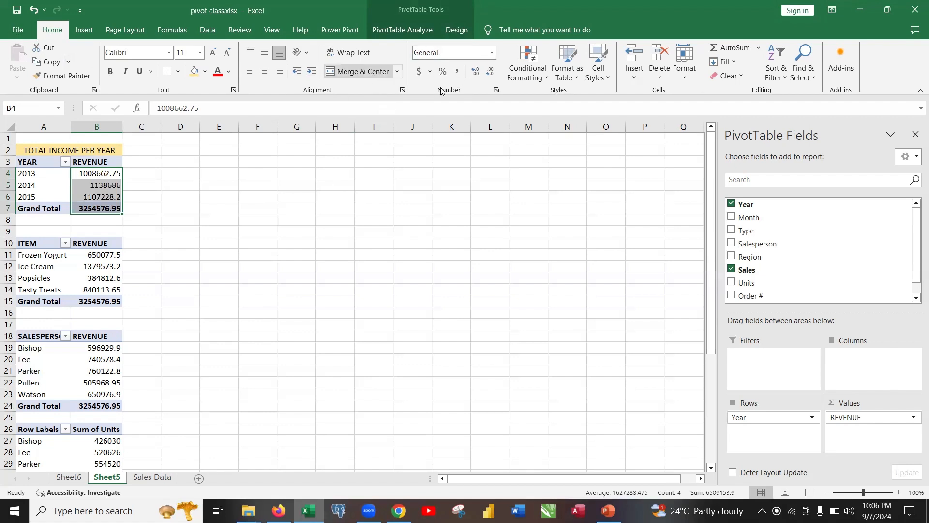
{"action": "left_click", "coordinate": [419, 73]}
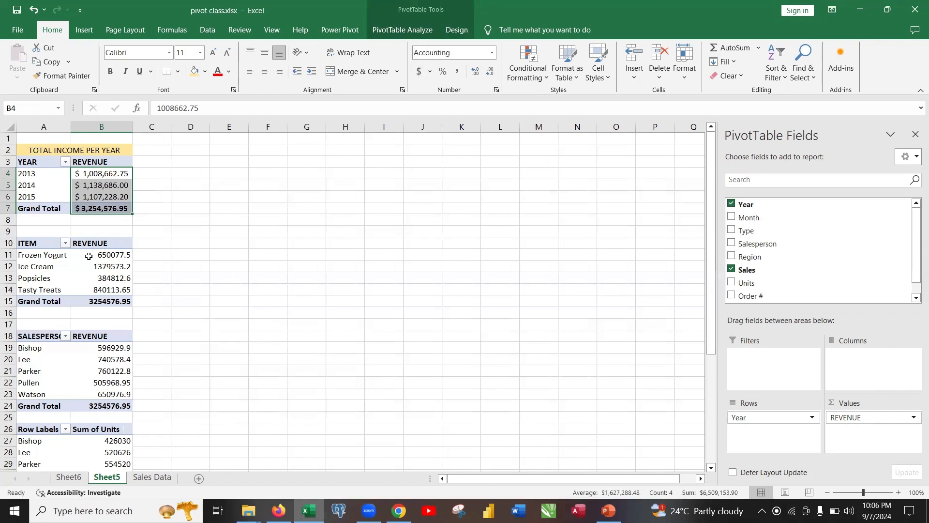
Apply the dollar Accounting format to the revenue values of the item PivotTable (B11:B15) and the salesperson PivotTable (B19:B24)
{"action": "left_click_drag", "start_coordinate": [89, 256], "coordinate": [113, 302]}
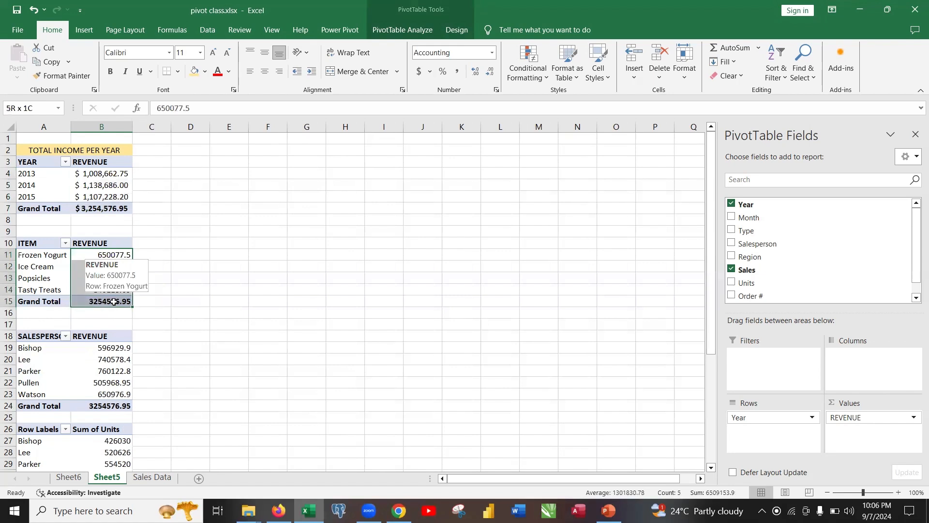
{"action": "left_click", "coordinate": [419, 73]}
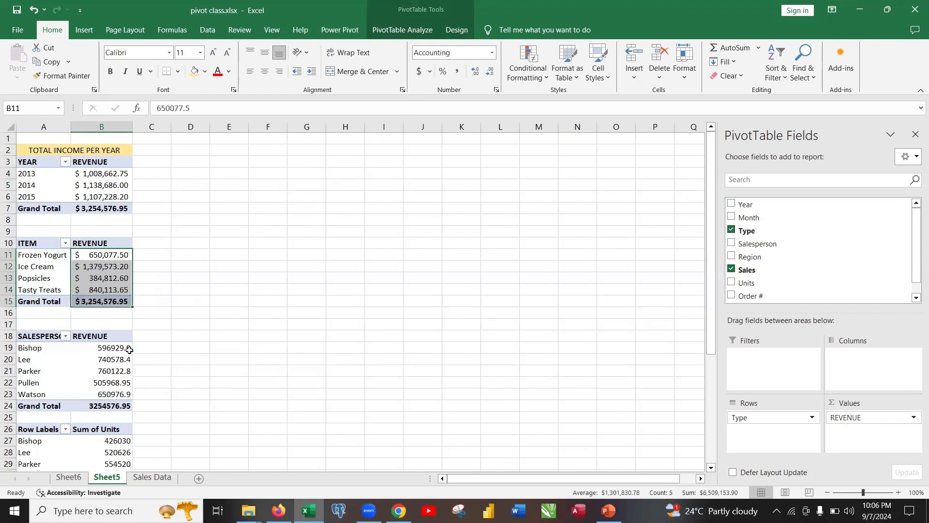
{"action": "left_click_drag", "start_coordinate": [92, 349], "coordinate": [121, 403]}
{"action": "left_click", "coordinate": [419, 72]}
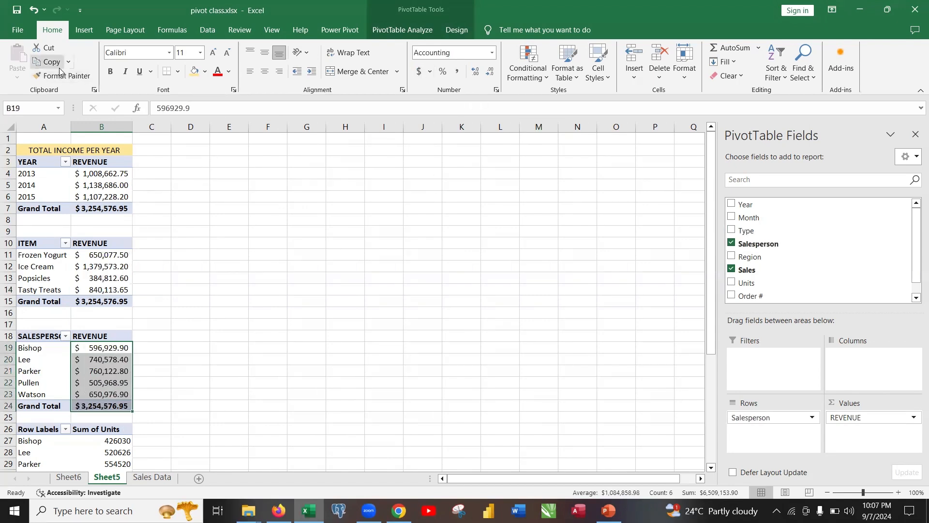
{"action": "left_click", "coordinate": [386, 206]}
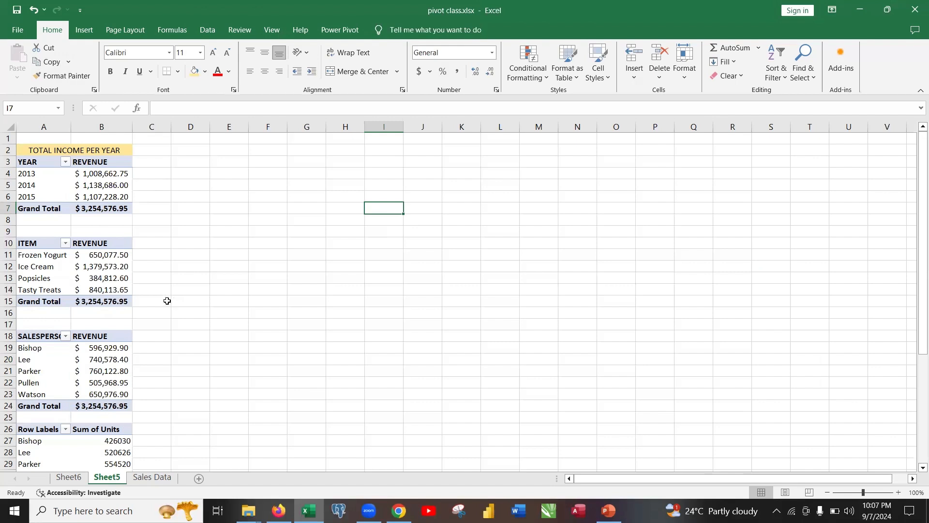
{"action": "left_click", "coordinate": [80, 256]}
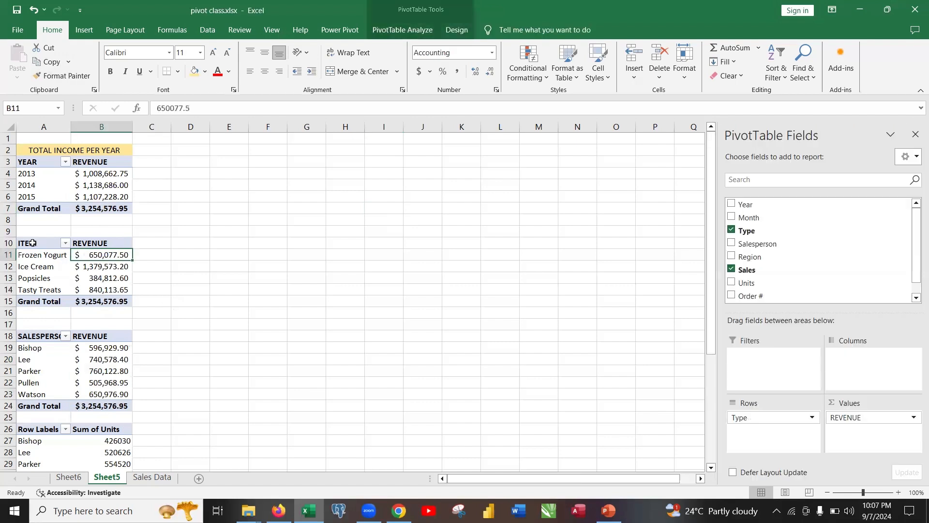
{"action": "left_click_drag", "start_coordinate": [33, 243], "coordinate": [115, 286]}
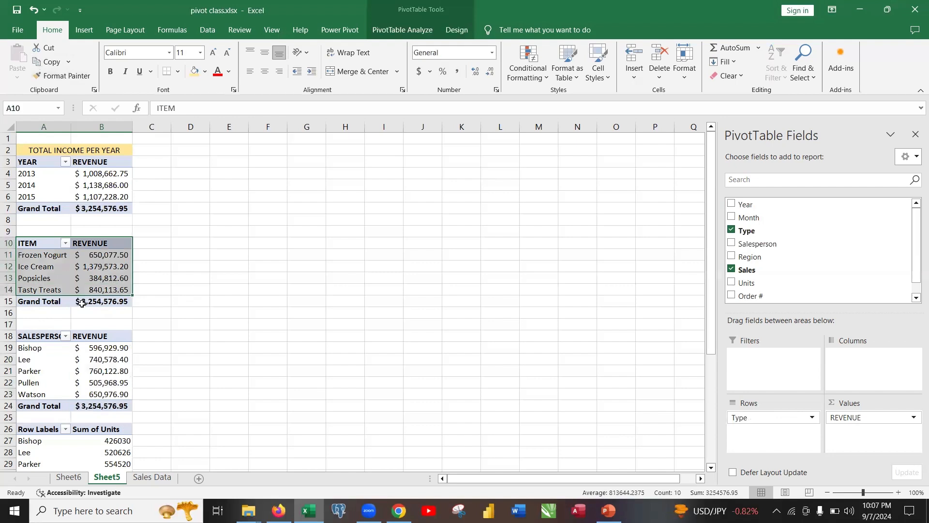
{"action": "mouse_move", "coordinate": [81, 302]}
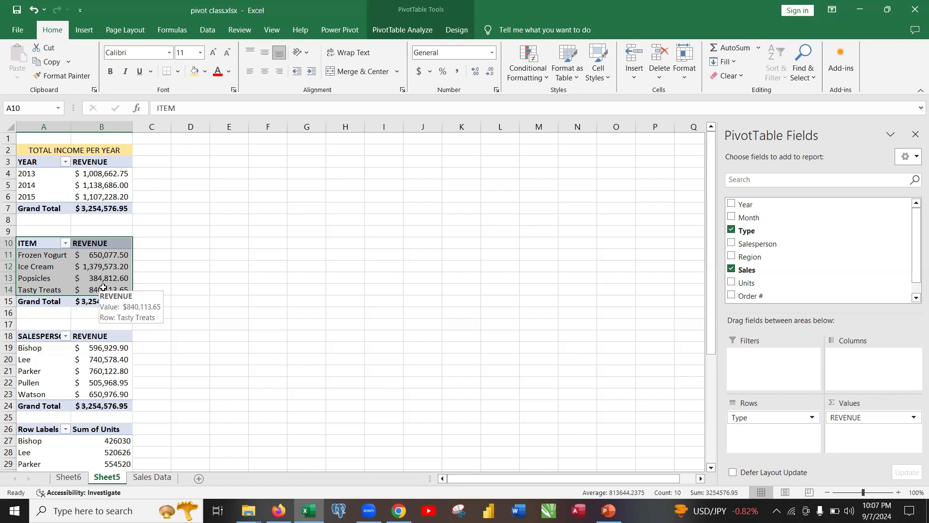
{"action": "left_click", "coordinate": [88, 31]}
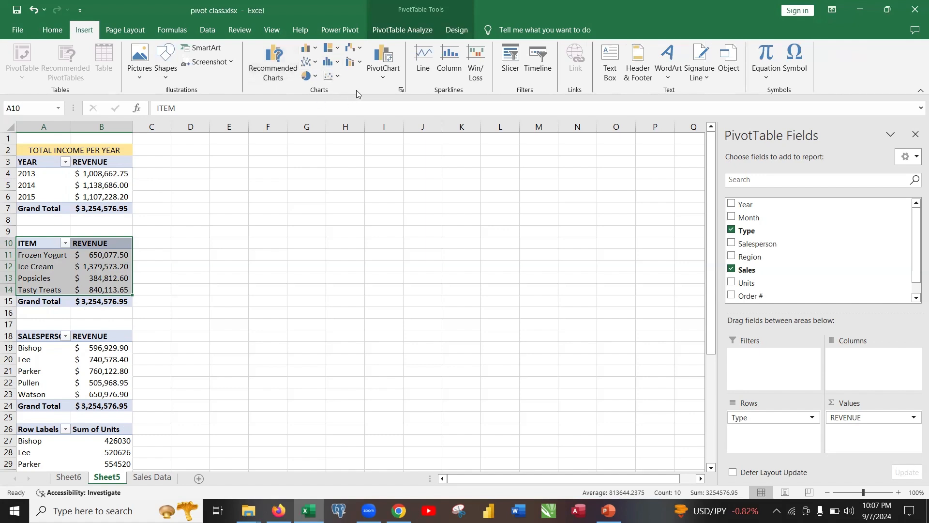
{"action": "left_click", "coordinate": [407, 30]}
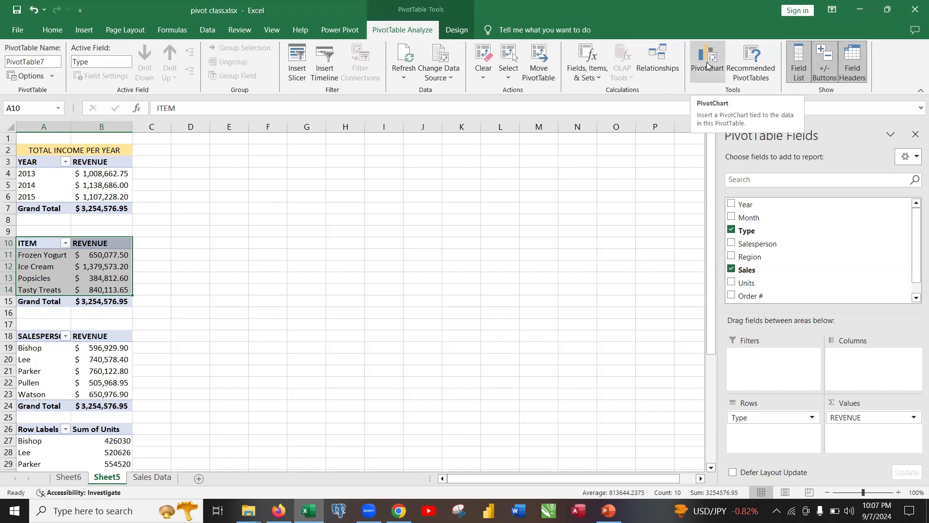
{"action": "left_click", "coordinate": [306, 278]}
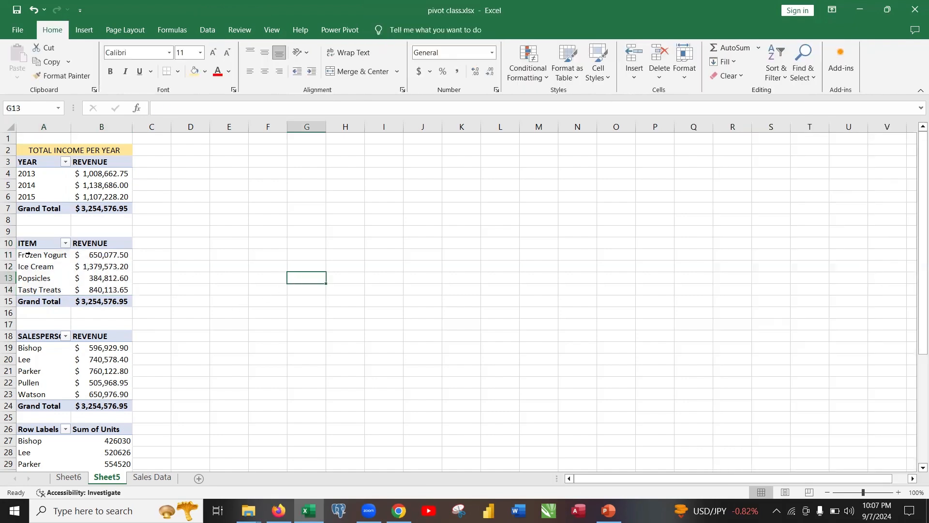
Insert a Clustered Column PivotChart from the item PivotTable range A10:B14
{"action": "left_click_drag", "start_coordinate": [29, 243], "coordinate": [113, 289]}
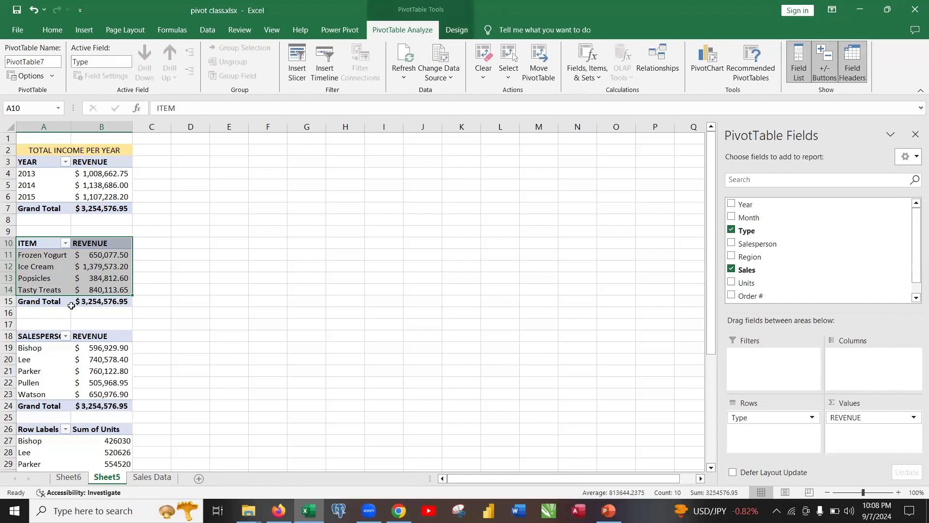
{"action": "mouse_move", "coordinate": [122, 307]}
{"action": "mouse_move", "coordinate": [104, 277]}
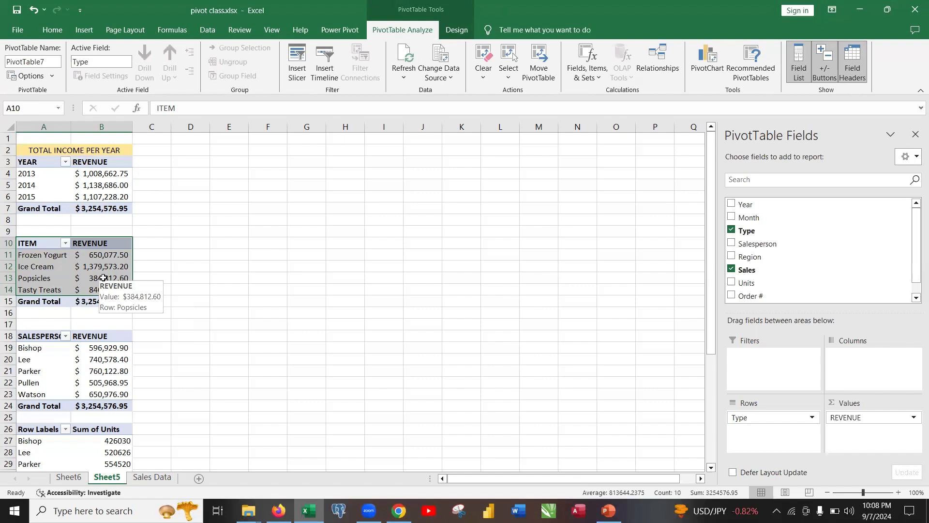
{"action": "left_click", "coordinate": [53, 30]}
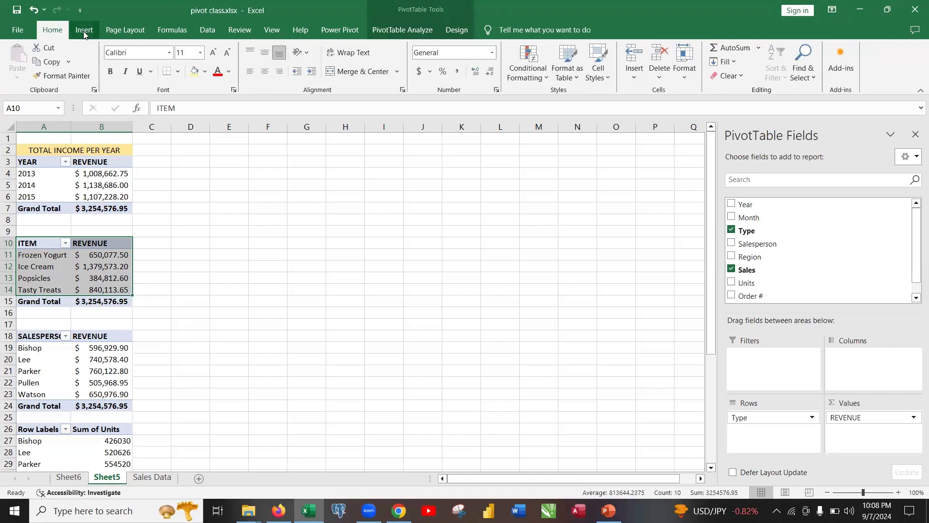
{"action": "left_click", "coordinate": [84, 31]}
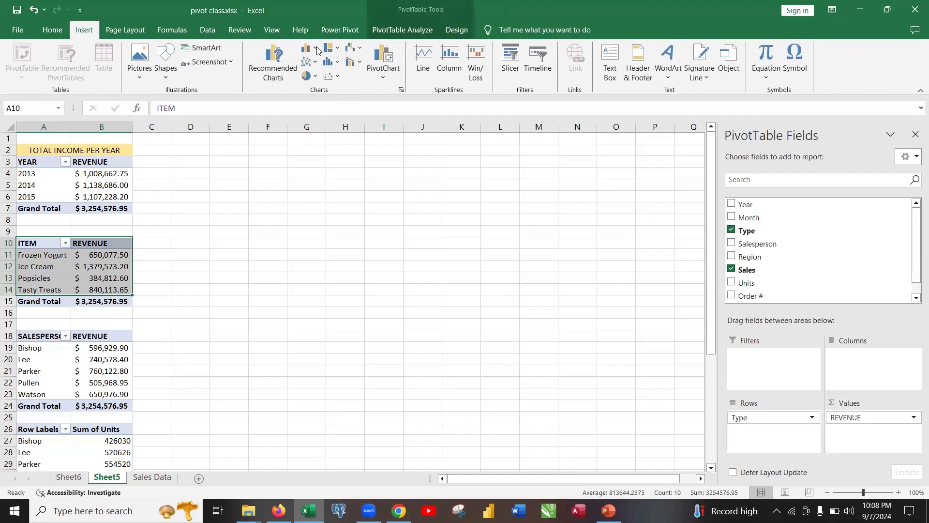
{"action": "left_click", "coordinate": [402, 30]}
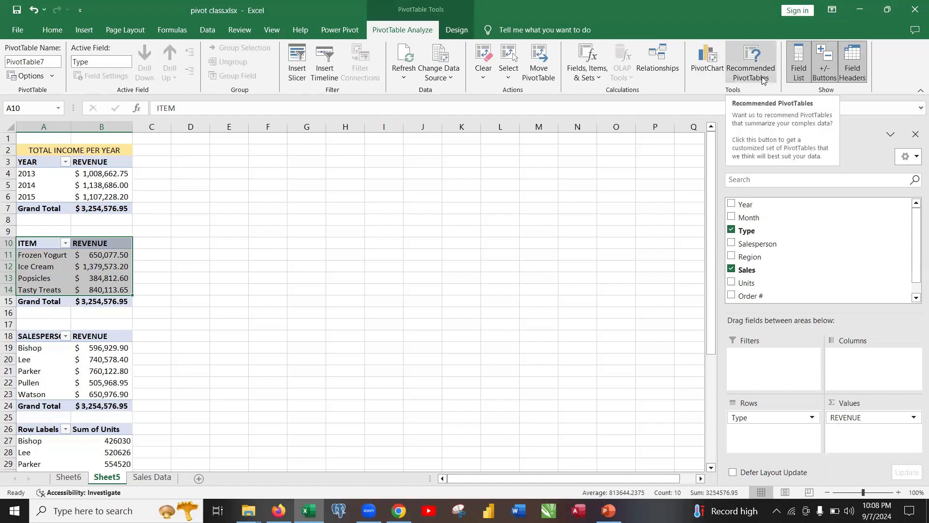
{"action": "left_click", "coordinate": [705, 59]}
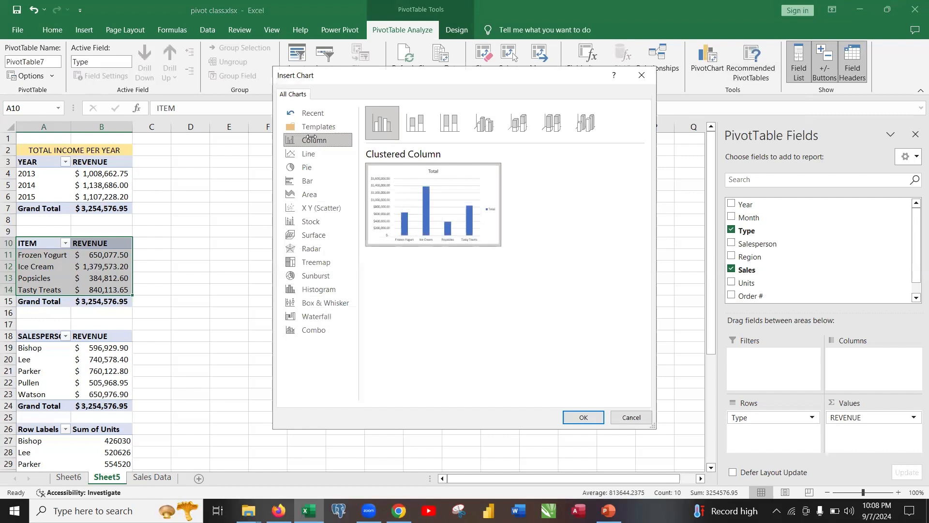
{"action": "left_click", "coordinate": [311, 152]}
{"action": "left_click", "coordinate": [311, 167]}
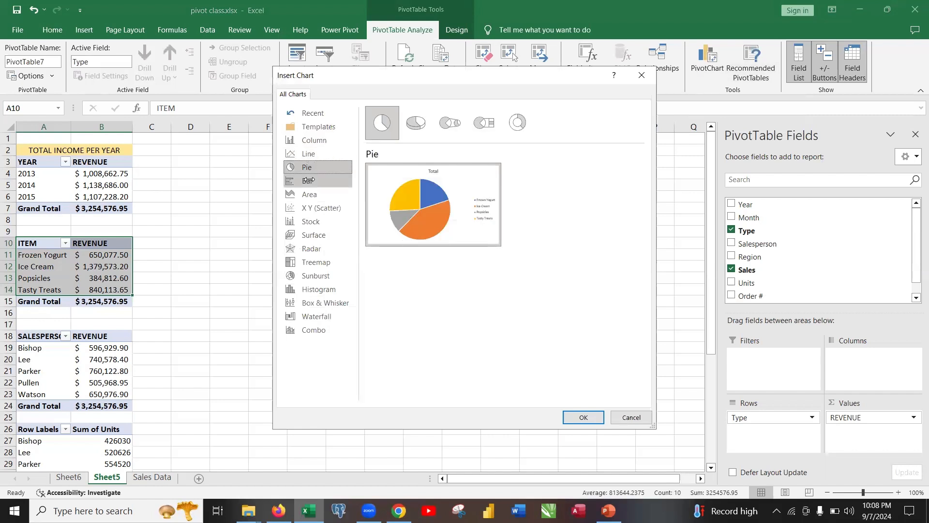
{"action": "left_click", "coordinate": [309, 180]}
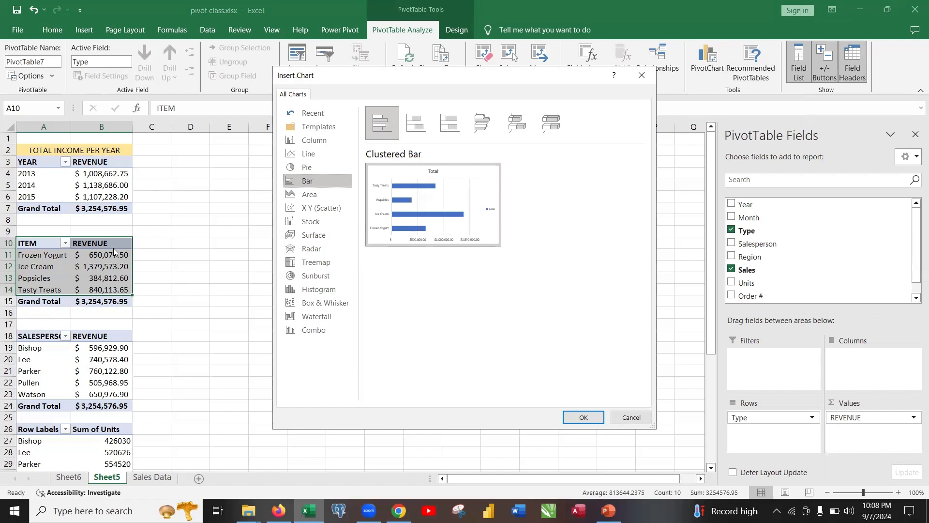
{"action": "left_click", "coordinate": [309, 141]}
{"action": "mouse_move", "coordinate": [487, 238]}
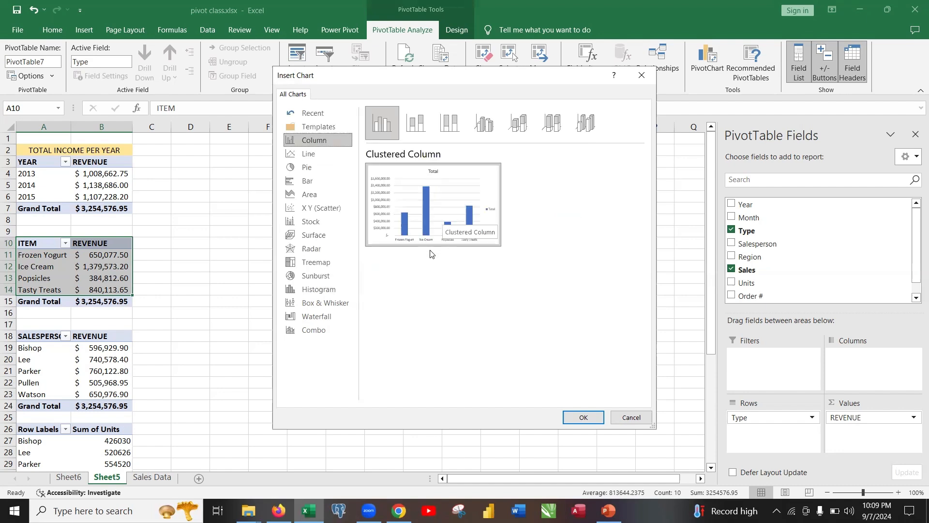
{"action": "mouse_move", "coordinate": [426, 227]}
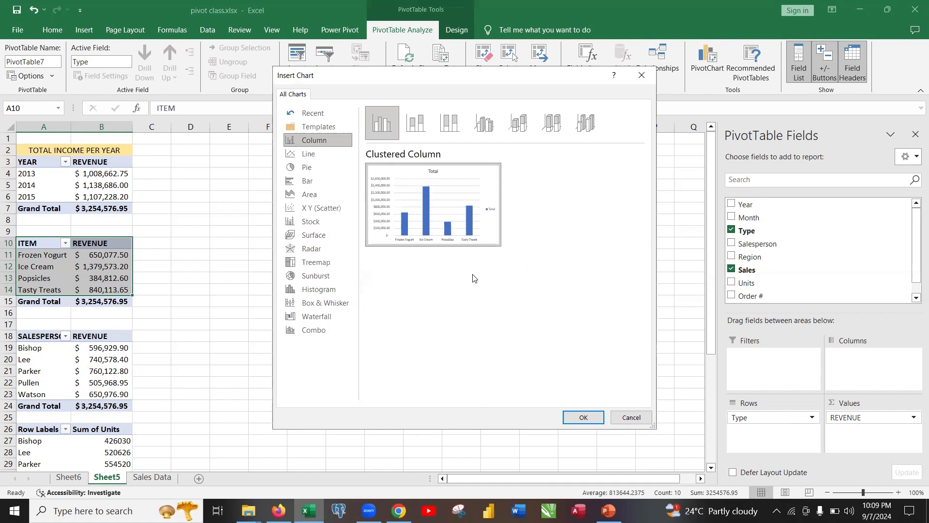
{"action": "left_click", "coordinate": [583, 416]}
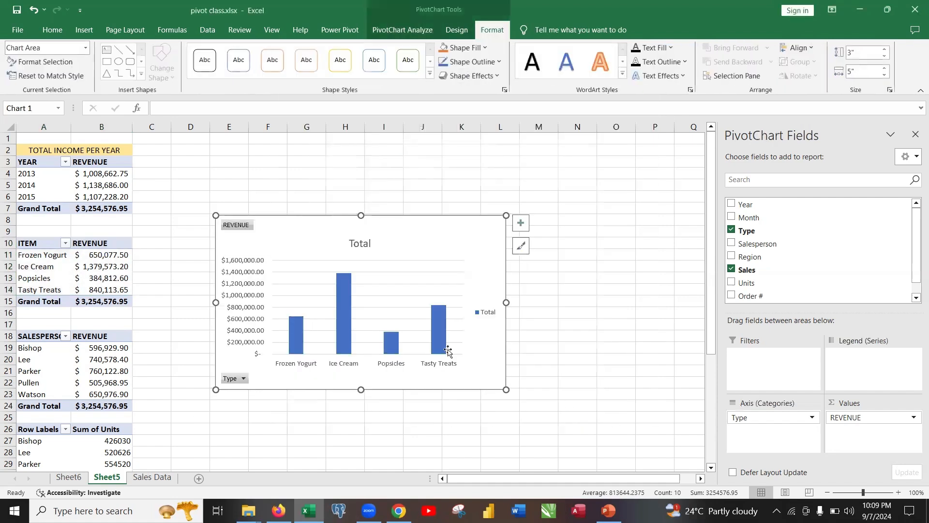
Move the item revenue PivotChart beside the PivotTables, with its upper edge in row 1 and its left edge in column C
{"action": "left_click_drag", "start_coordinate": [301, 243], "coordinate": [236, 153]}
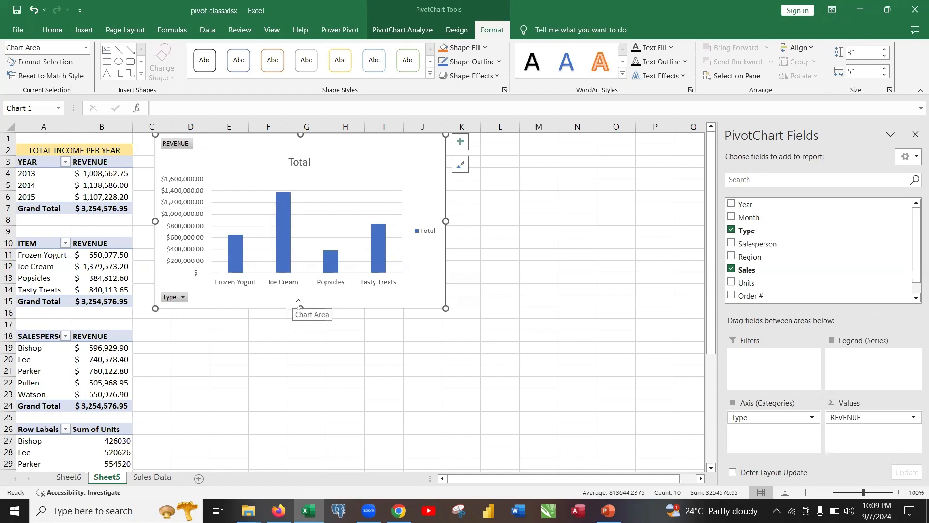
{"action": "mouse_move", "coordinate": [281, 261]}
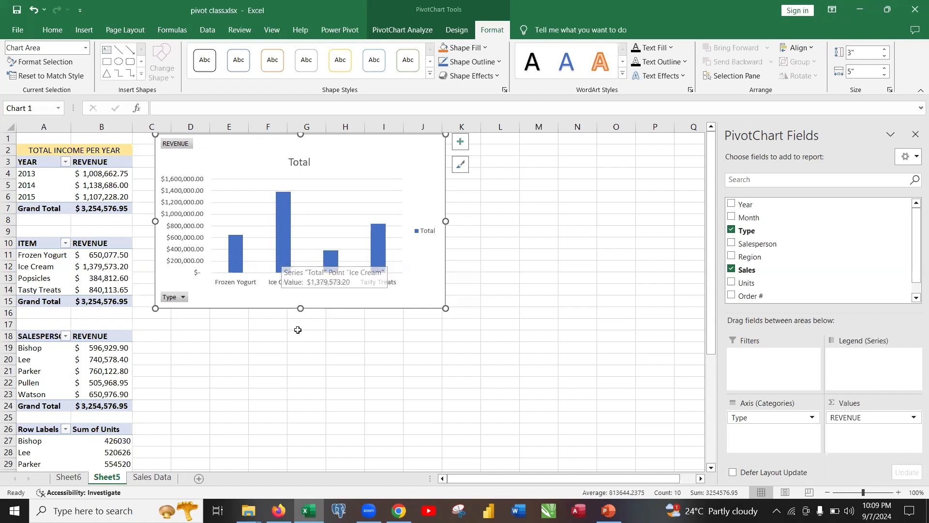
{"action": "mouse_move", "coordinate": [379, 251]}
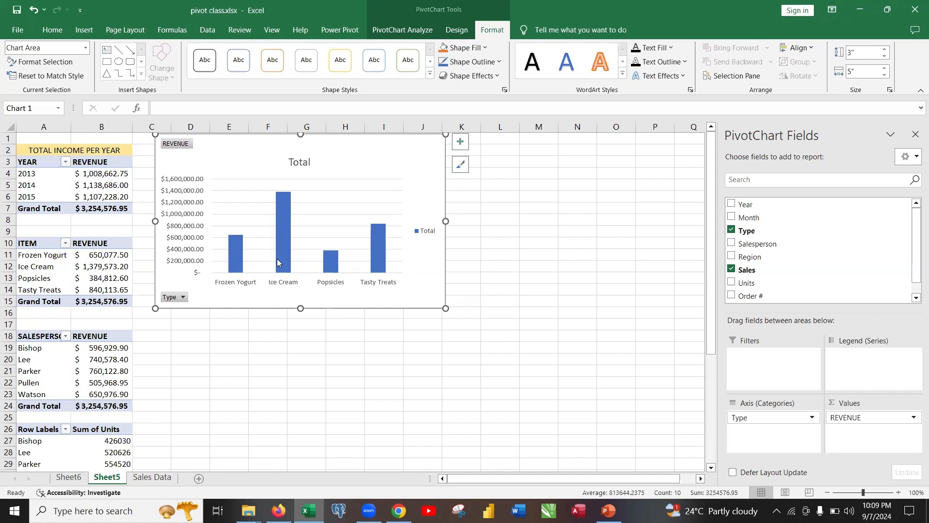
Sort the columns of the item revenue PivotChart from largest to smallest
{"action": "right_click", "coordinate": [187, 241]}
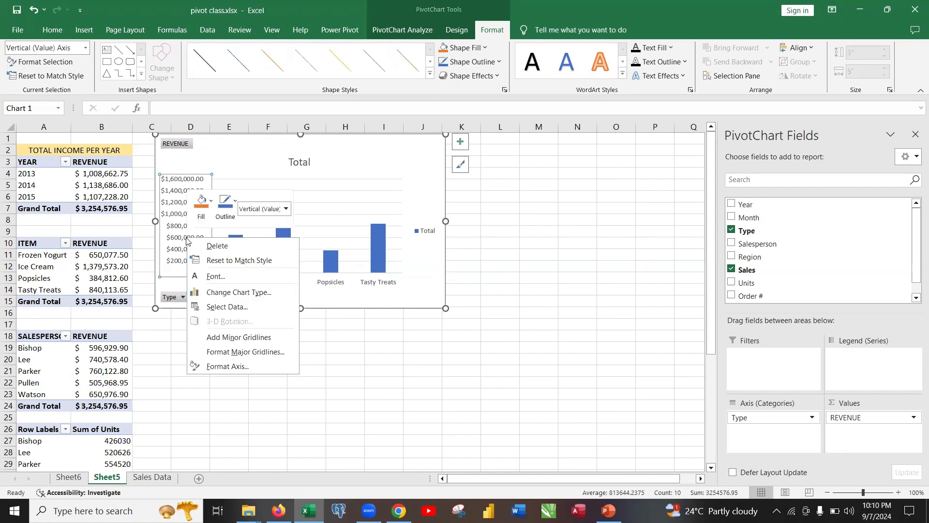
{"action": "left_click", "coordinate": [379, 355]}
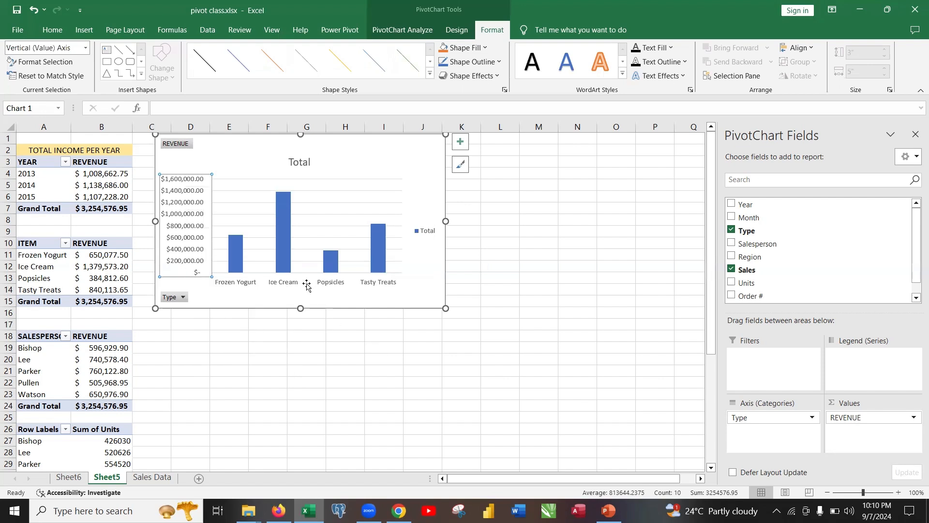
{"action": "right_click", "coordinate": [289, 262]}
{"action": "mouse_move", "coordinate": [336, 269]}
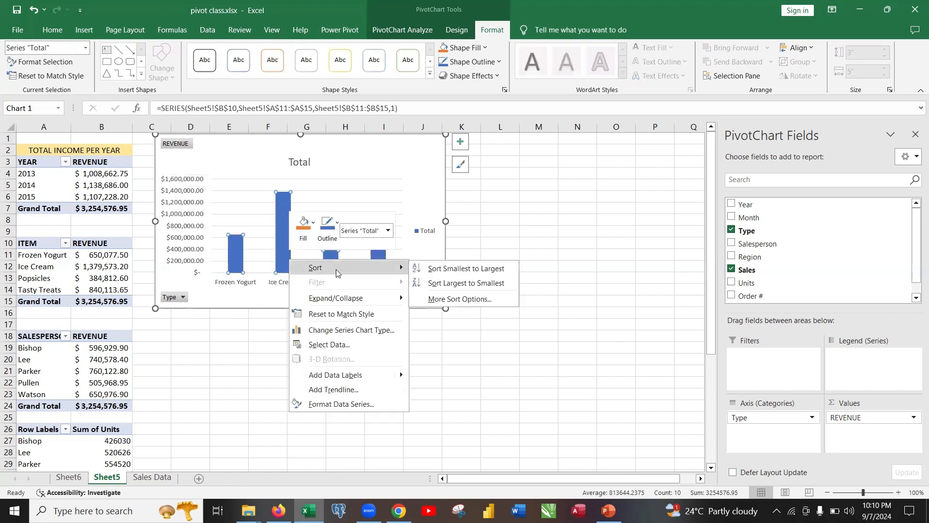
{"action": "left_click", "coordinate": [455, 283]}
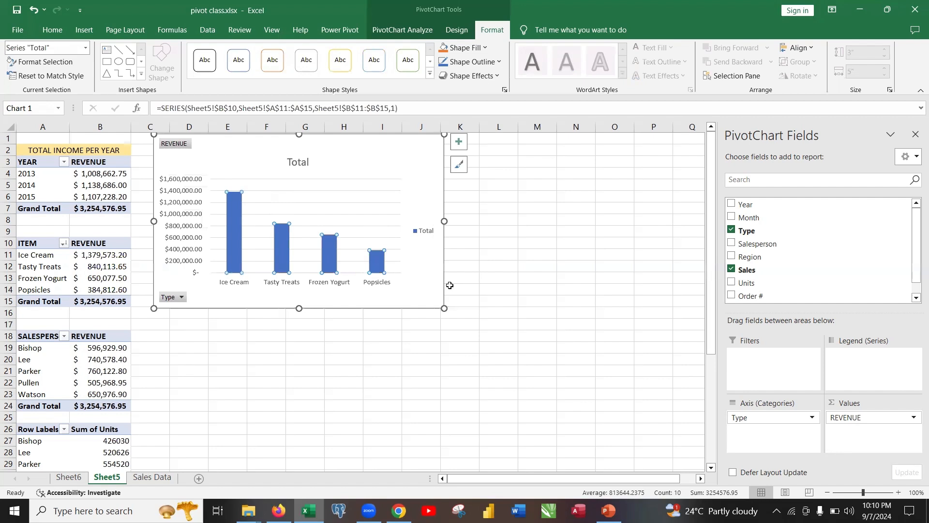
Sort the item revenue PivotChart's columns from smallest to largest
{"action": "right_click", "coordinate": [233, 239]}
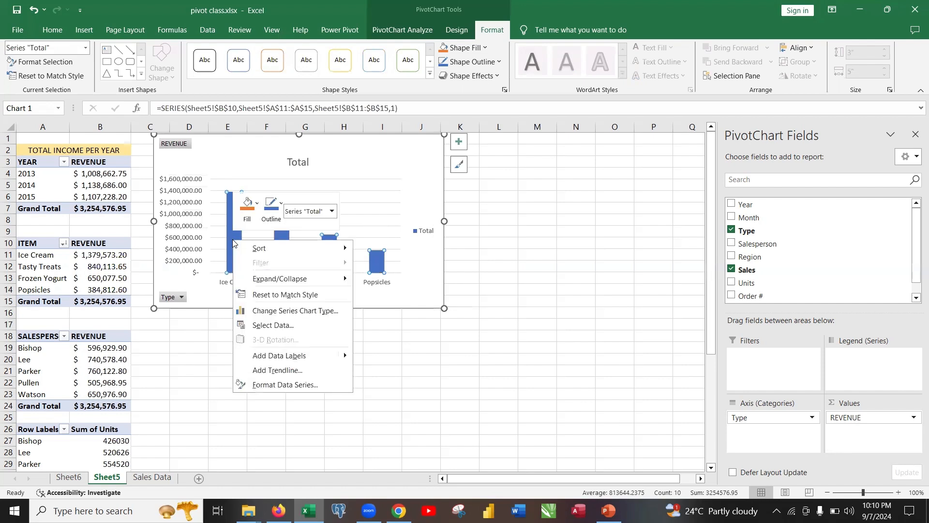
{"action": "mouse_move", "coordinate": [263, 250]}
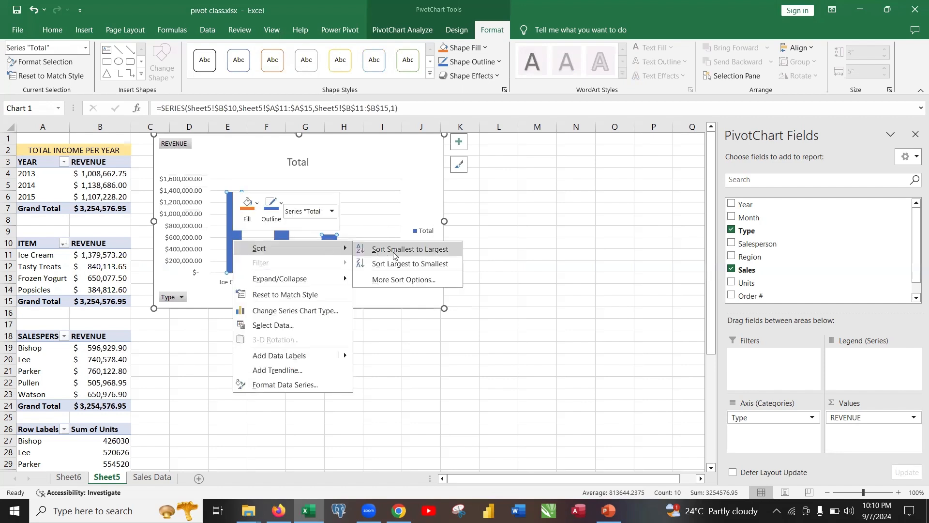
{"action": "left_click", "coordinate": [414, 250]}
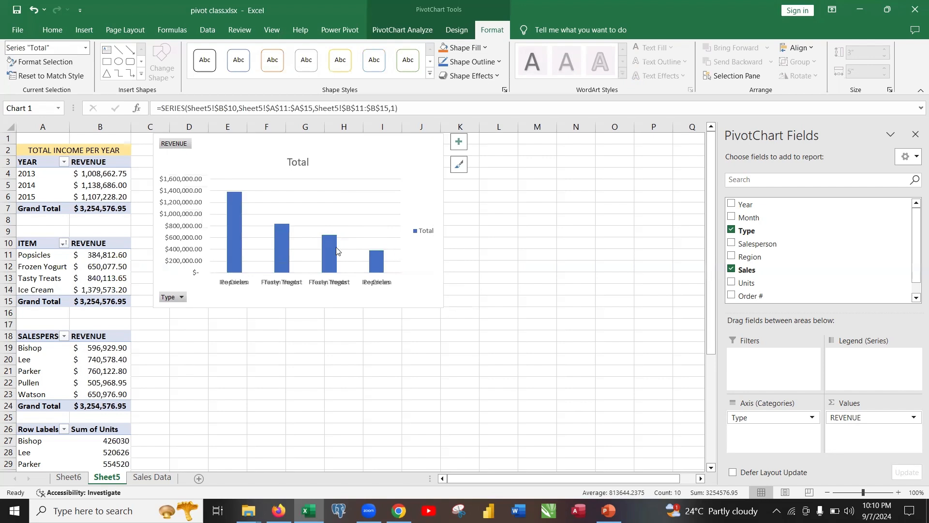
Return the item revenue PivotChart to largest-to-smallest order
{"action": "right_click", "coordinate": [236, 263]}
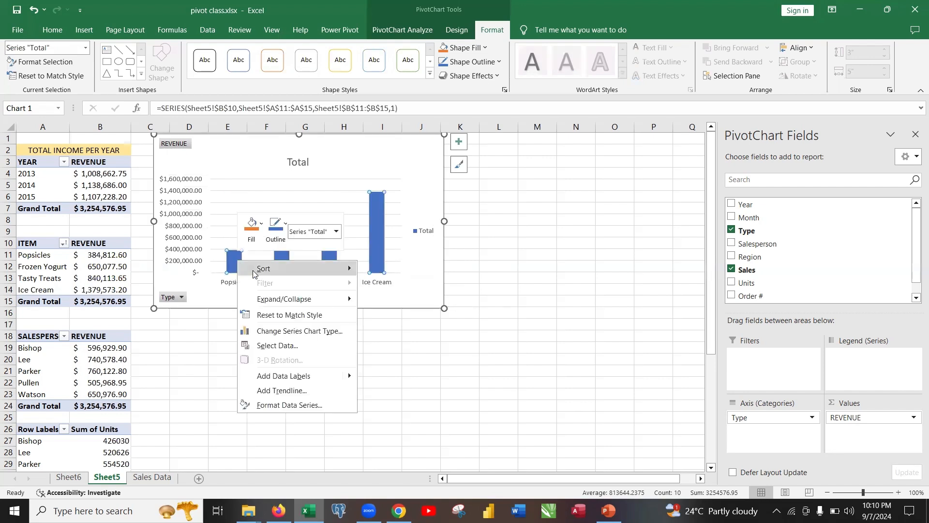
{"action": "mouse_move", "coordinate": [293, 269]}
{"action": "left_click", "coordinate": [393, 284]}
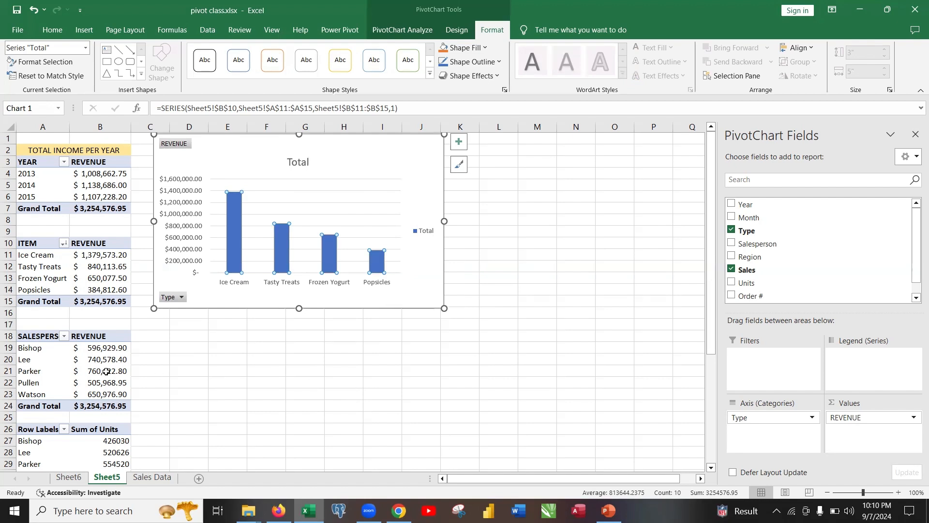
Insert a Clustered Column PivotChart from the salesperson PivotTable range A18:B23 and place it directly below the item revenue chart
{"action": "scroll", "coordinate": [262, 348], "scroll_direction": "down", "scroll_amount": 1}
{"action": "scroll", "coordinate": [263, 348], "scroll_direction": "down", "scroll_amount": 2}
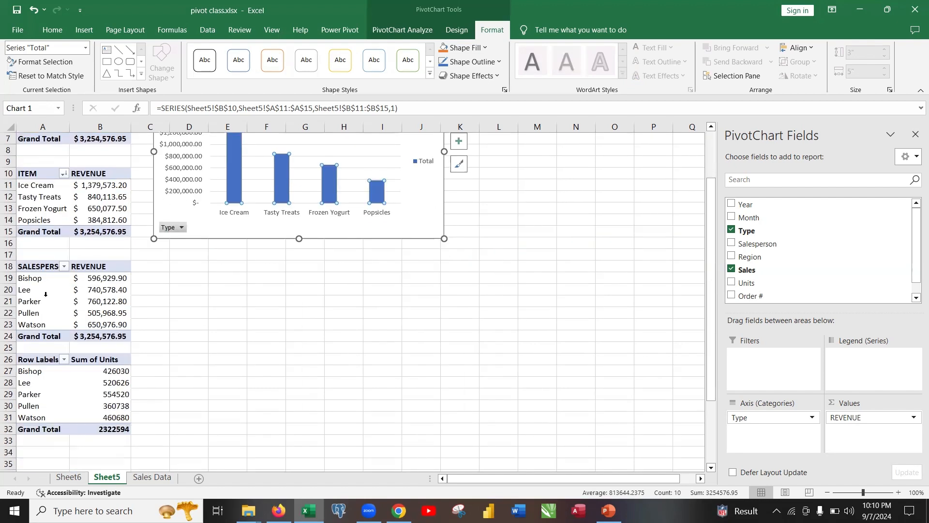
{"action": "left_click_drag", "start_coordinate": [28, 265], "coordinate": [100, 324]}
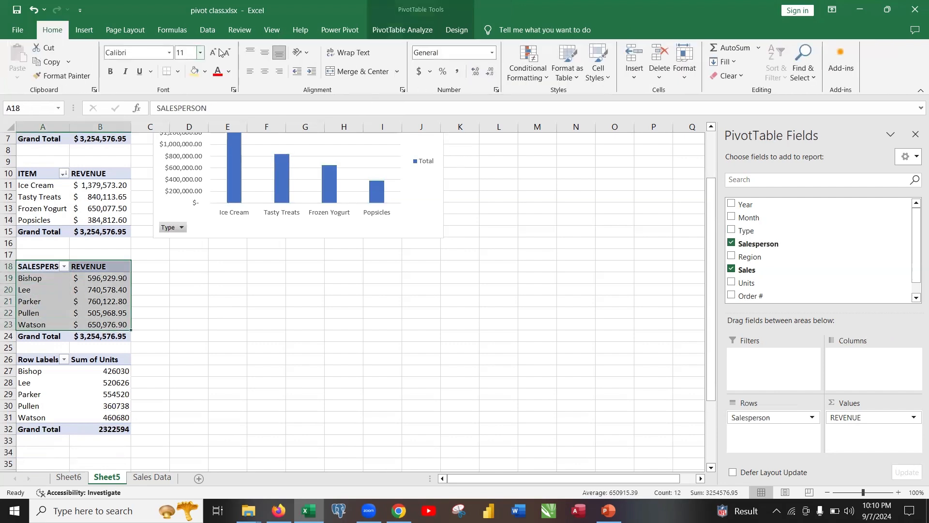
{"action": "left_click", "coordinate": [396, 32]}
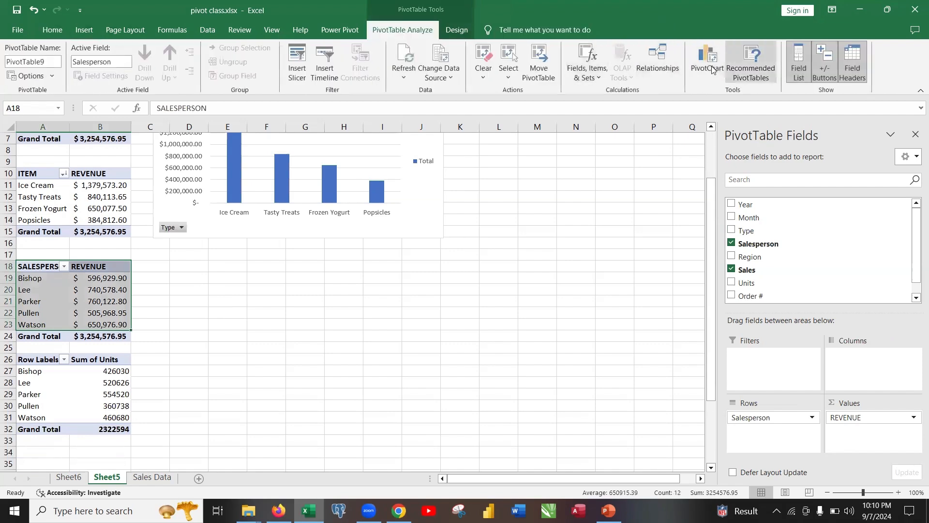
{"action": "left_click", "coordinate": [707, 59]}
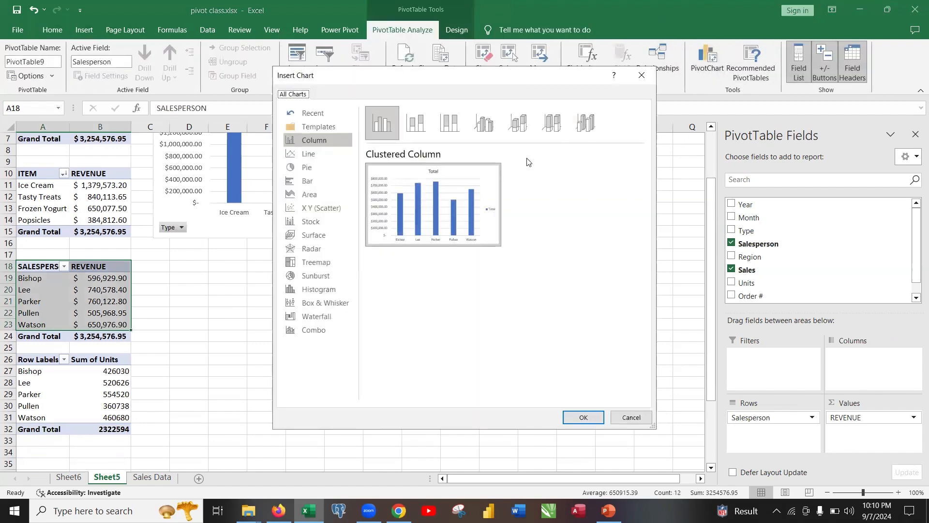
{"action": "left_click", "coordinate": [312, 139]}
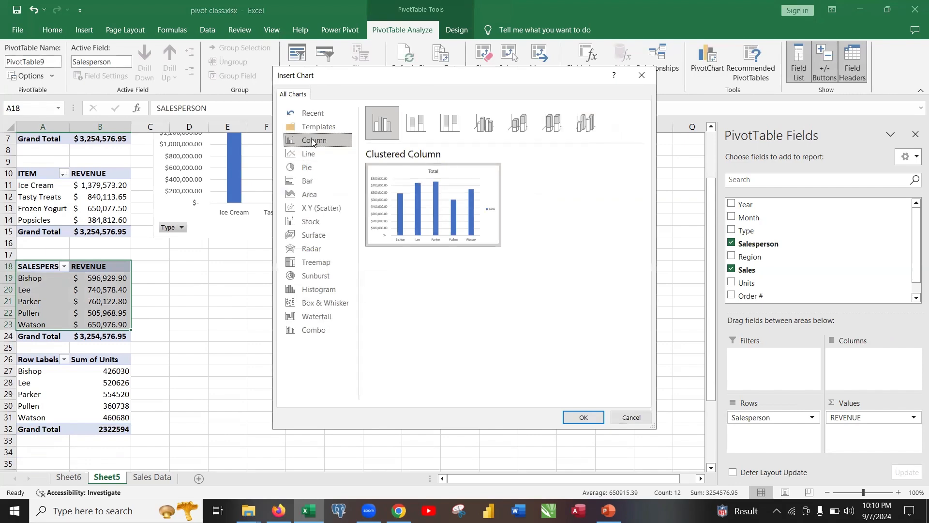
{"action": "left_click", "coordinate": [583, 418]}
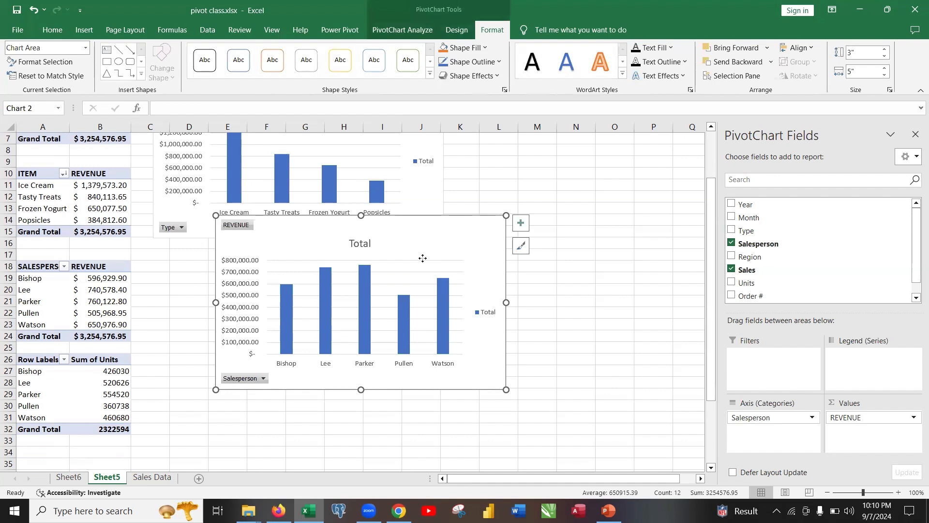
{"action": "left_click_drag", "start_coordinate": [422, 258], "coordinate": [369, 271]}
Insert a Line PivotChart from the yearly PivotTable range A3:B6
{"action": "scroll", "coordinate": [423, 269], "scroll_direction": "up", "scroll_amount": 2}
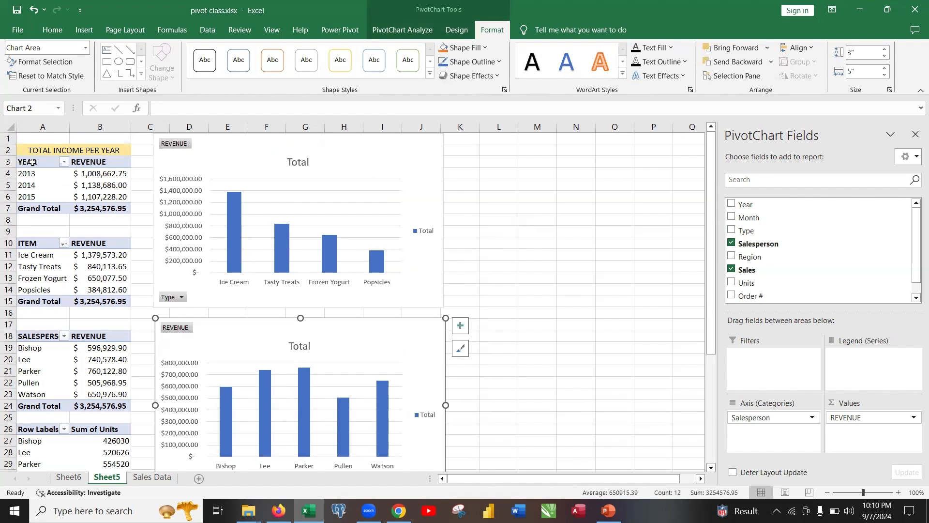
{"action": "left_click_drag", "start_coordinate": [32, 162], "coordinate": [94, 193]}
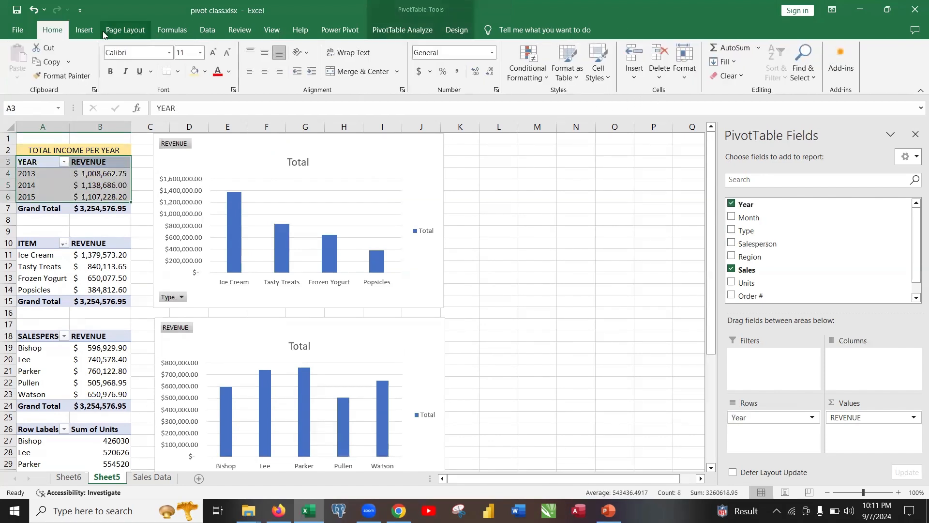
{"action": "left_click", "coordinate": [382, 33]}
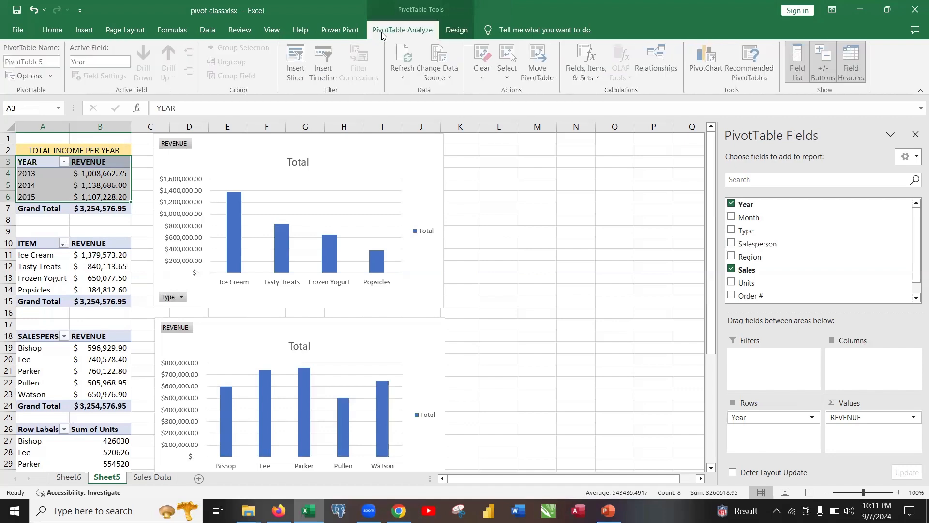
{"action": "left_click", "coordinate": [693, 73]}
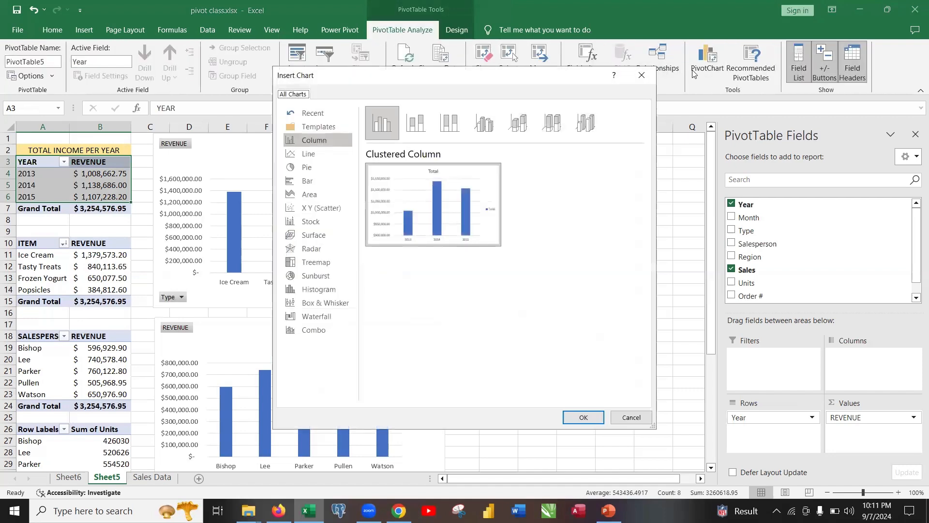
{"action": "left_click", "coordinate": [315, 155]}
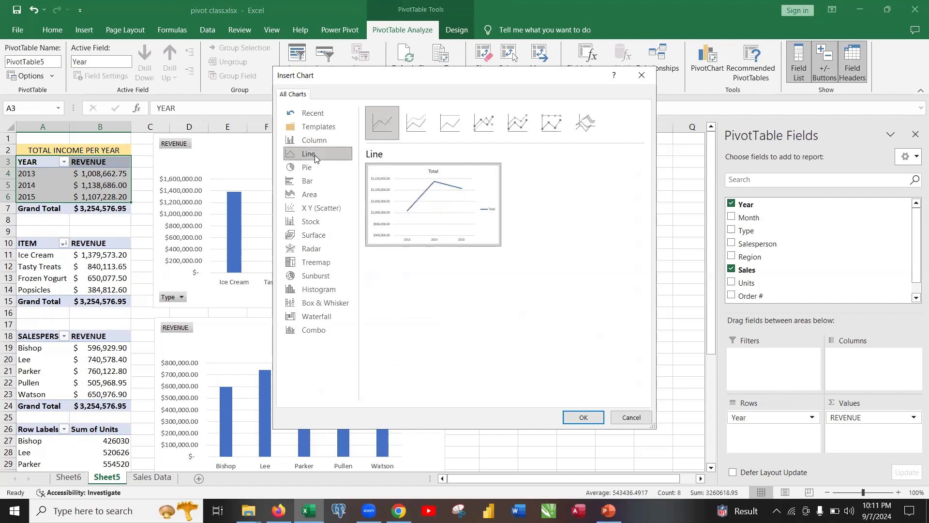
{"action": "left_click", "coordinate": [590, 420]}
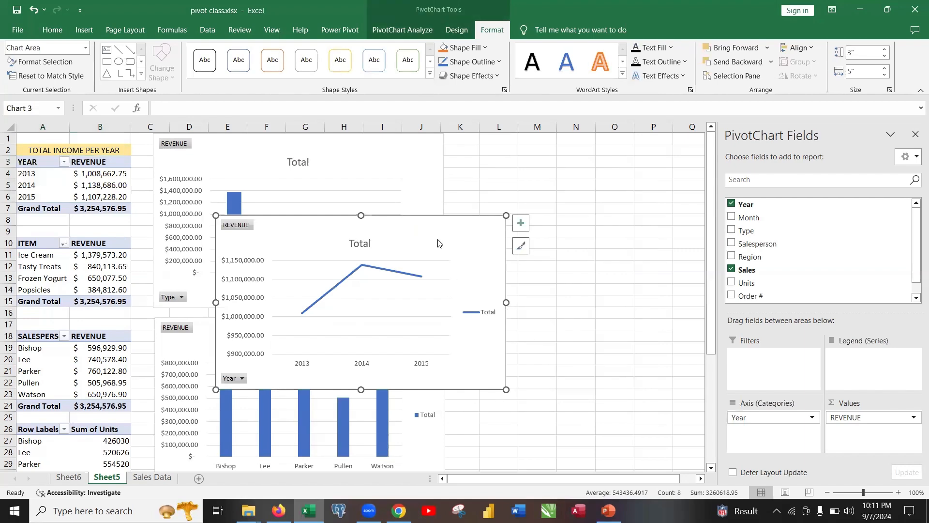
Place the yearly line PivotChart beside the item revenue chart, with their upper edges roughly level
{"action": "left_click_drag", "start_coordinate": [438, 242], "coordinate": [668, 160]}
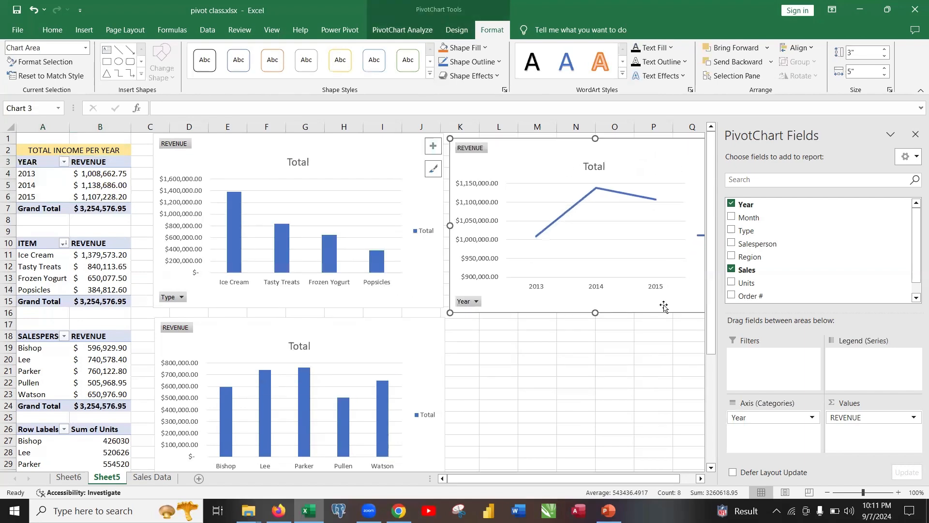
{"action": "scroll", "coordinate": [615, 228], "scroll_direction": "down", "scroll_amount": 1}
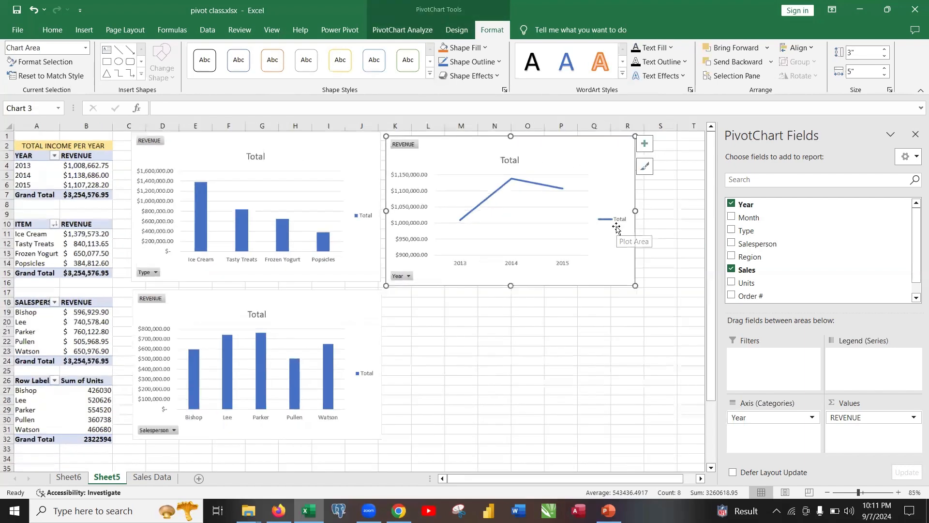
{"action": "scroll", "coordinate": [615, 227], "scroll_direction": "up", "scroll_amount": 3}
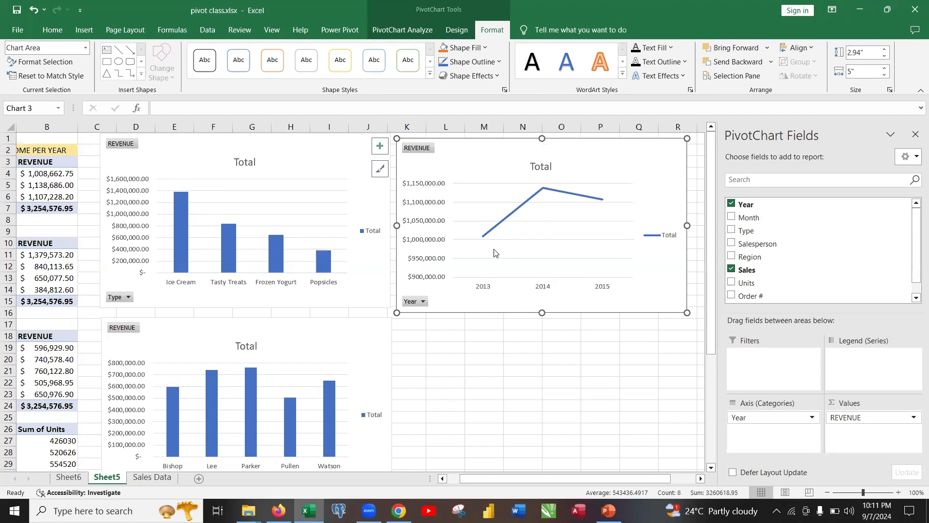
{"action": "mouse_move", "coordinate": [554, 193]}
{"action": "left_click_drag", "start_coordinate": [630, 175], "coordinate": [633, 172]}
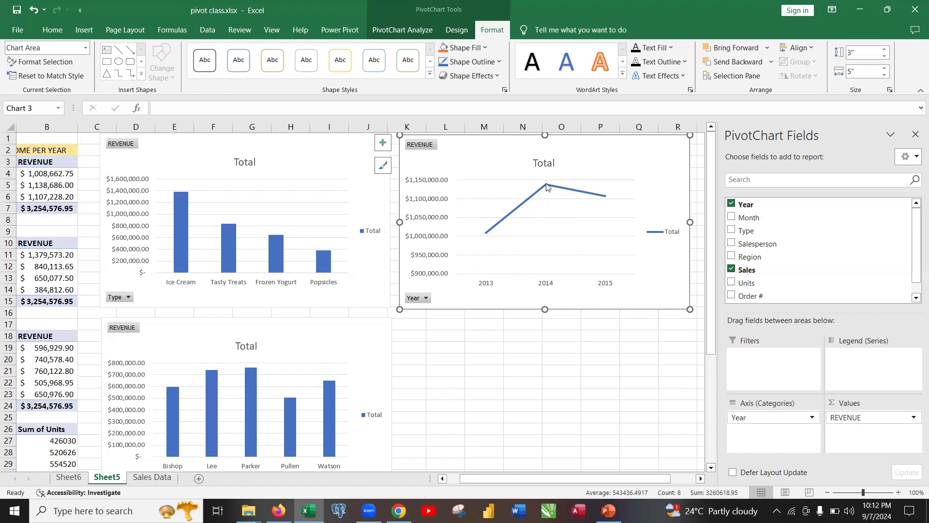
{"action": "mouse_move", "coordinate": [546, 187]}
Move the yearly line PivotChart directly below the salesperson revenue chart so all three charts form one column
{"action": "scroll", "coordinate": [491, 266], "scroll_direction": "down", "scroll_amount": 4}
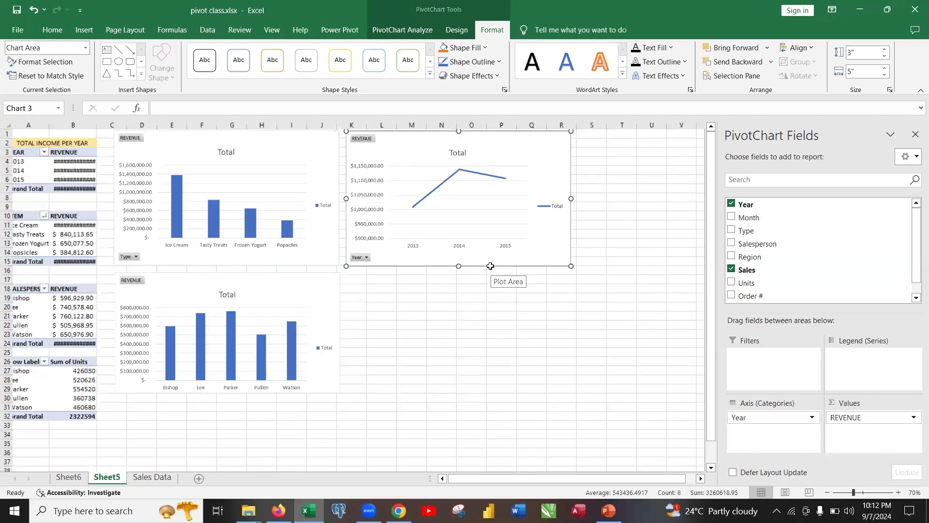
{"action": "left_click_drag", "start_coordinate": [278, 138], "coordinate": [154, 291]}
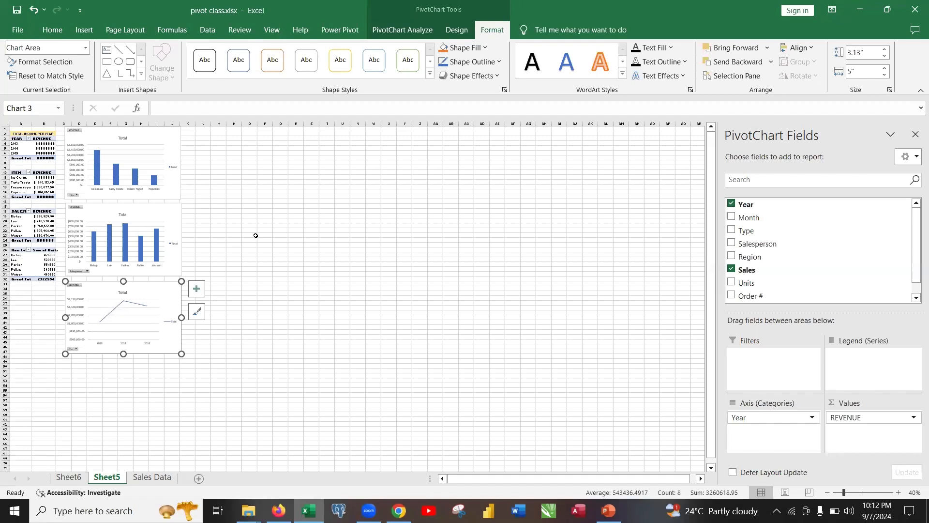
{"action": "scroll", "coordinate": [256, 235], "scroll_direction": "up", "scroll_amount": 3}
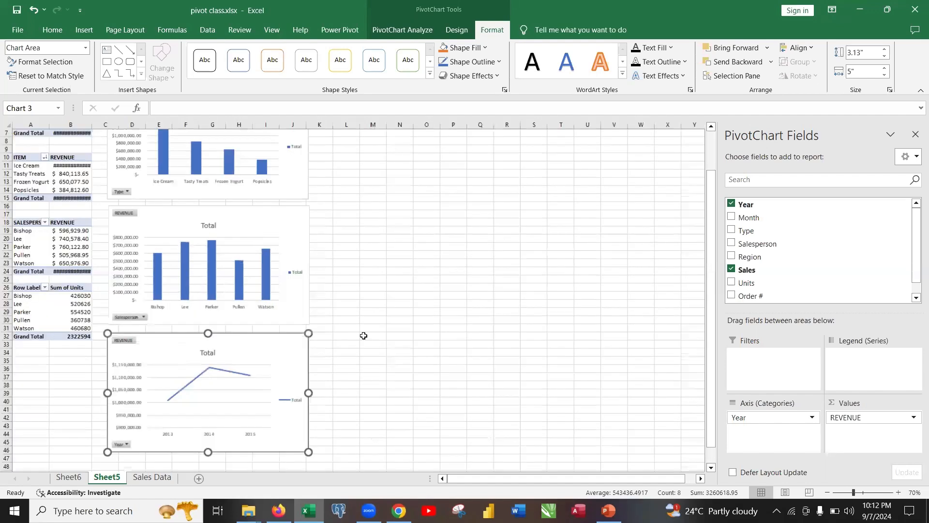